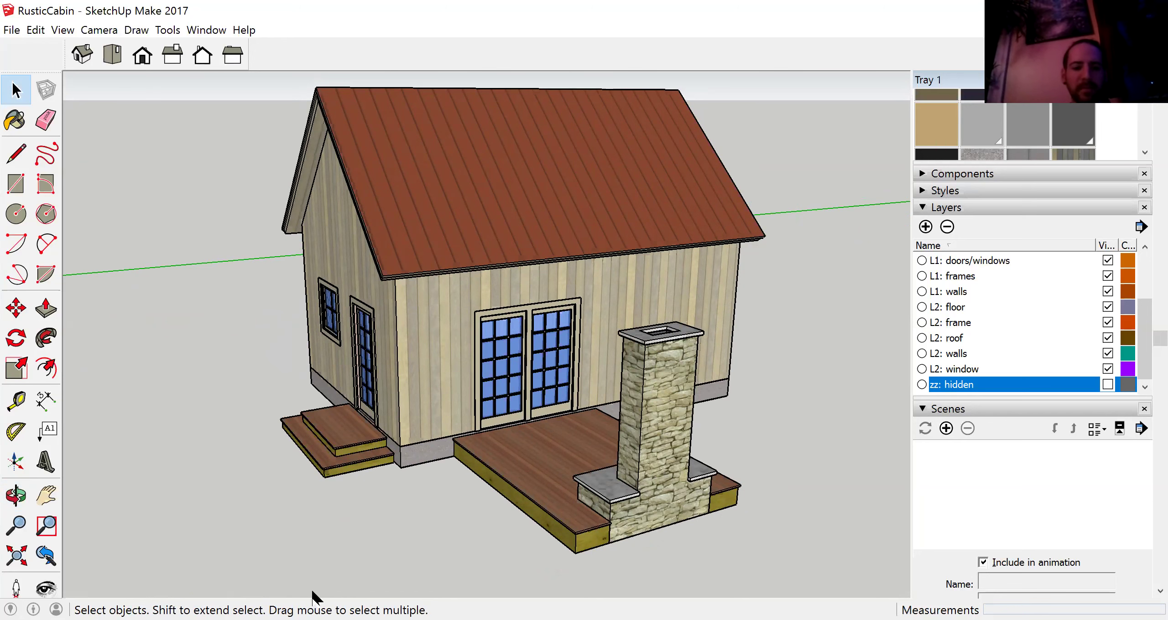
Examine the cabin's entry steps, door and window, and select the frame around the double patio doors
mouse_move(583, 364)
middle_down()
mouse_move(662, 386)
mouse_move(600, 378)
middle_up()
scroll(600, 378, up, 3)
scroll(477, 472, up, 4)
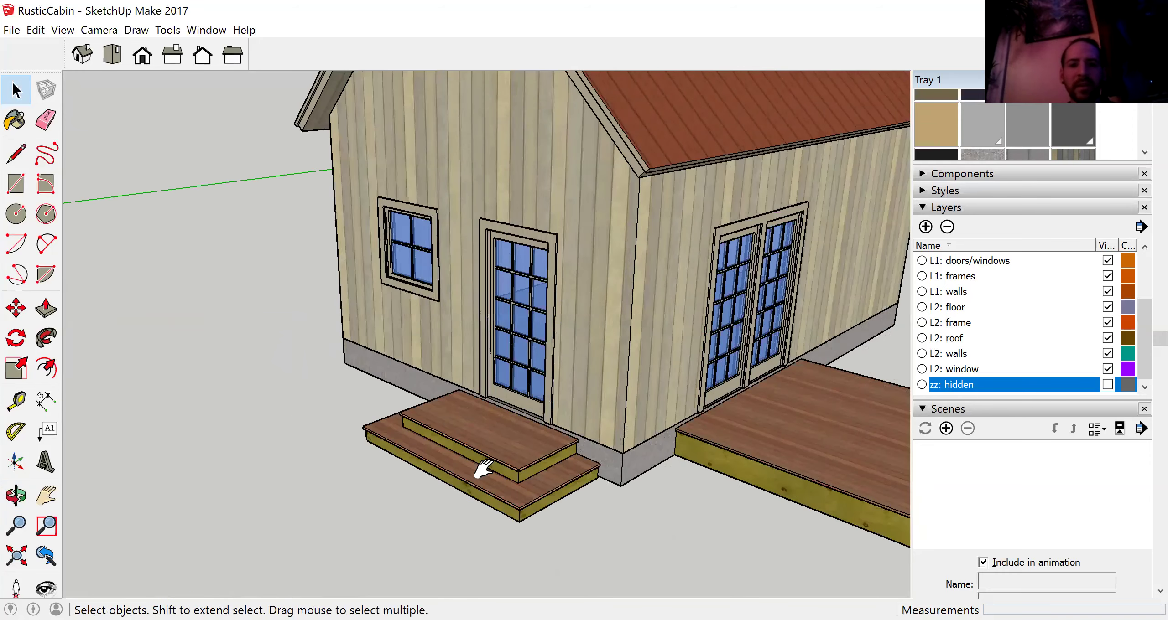
middle_drag(417, 464, 519, 468)
scroll(538, 433, down, 3)
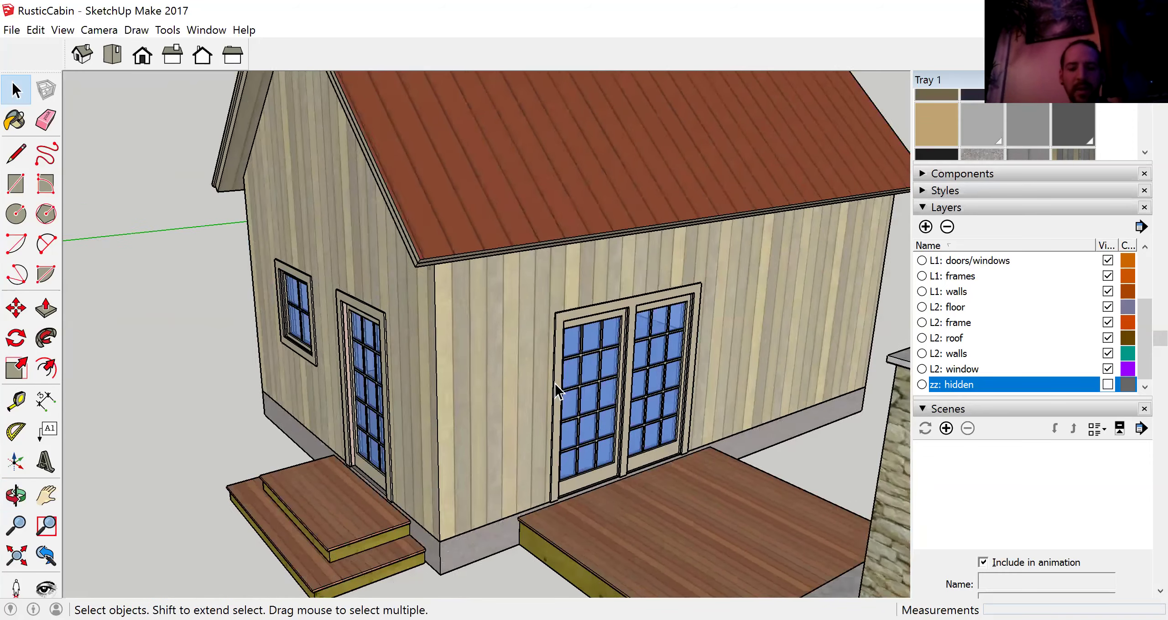
scroll(551, 477, up, 4)
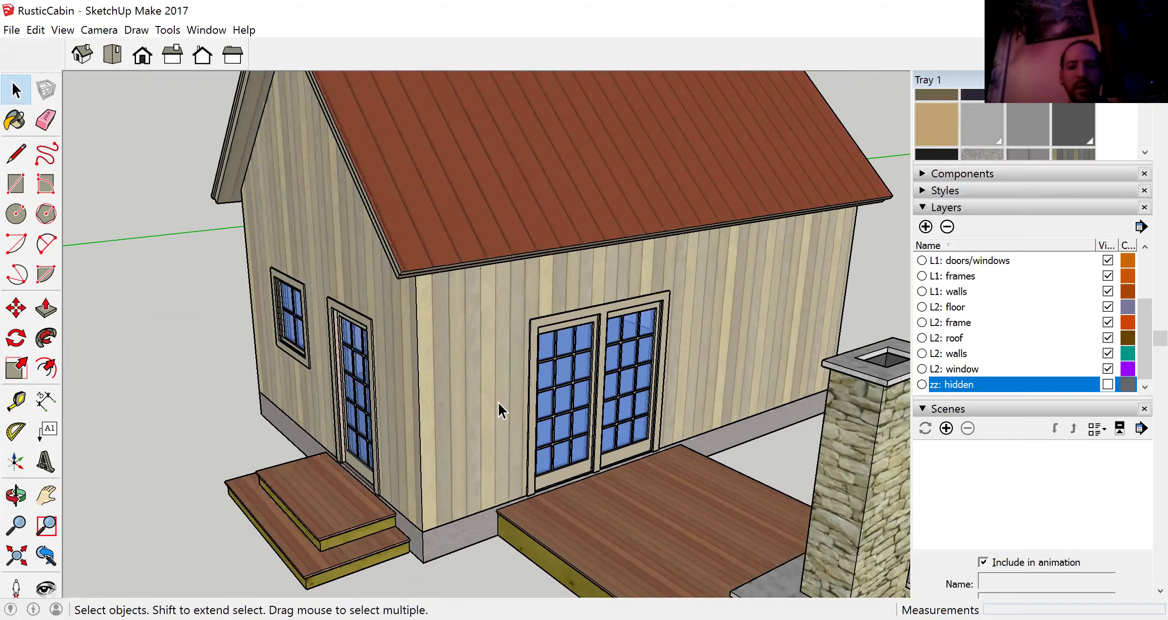
scroll(497, 370, up, 4)
click(541, 402)
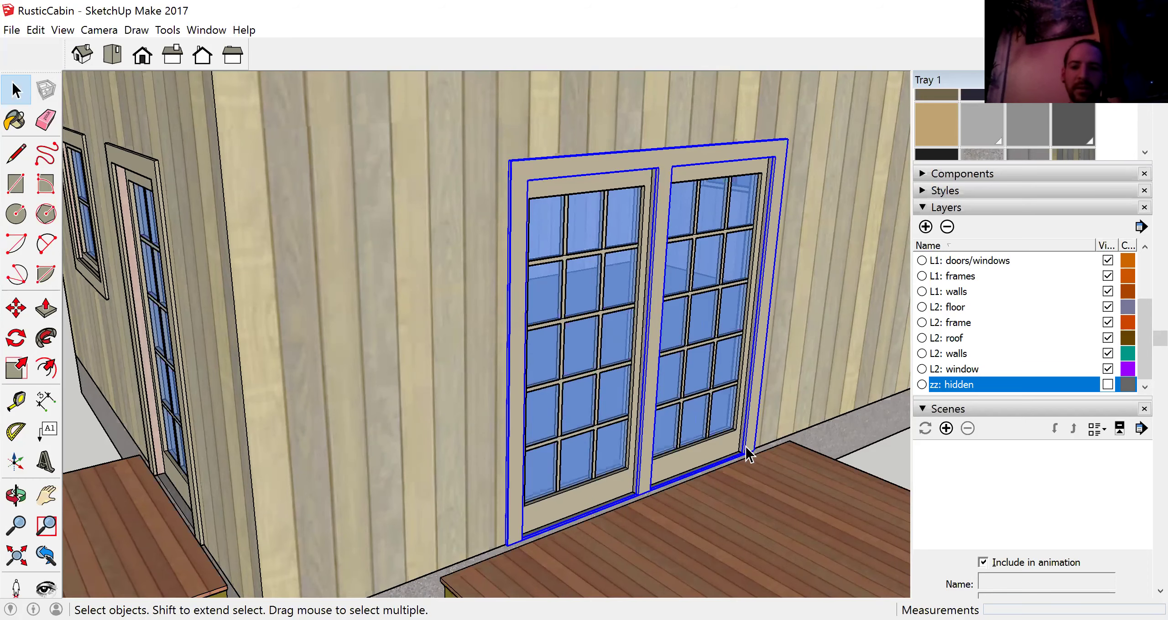
scroll(407, 398, down, 5)
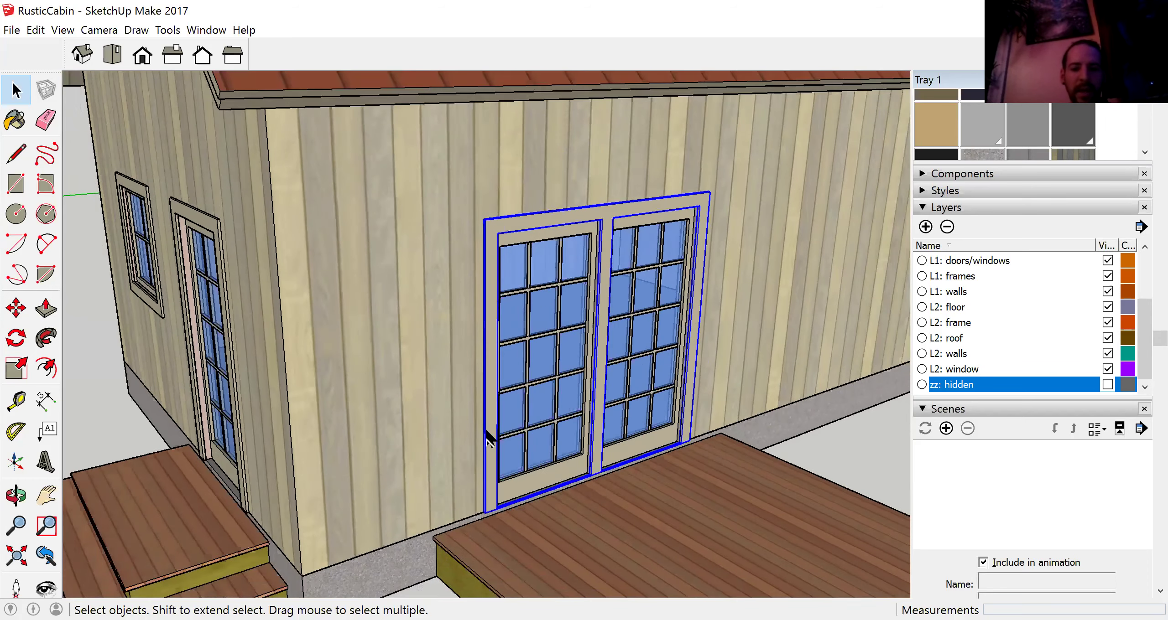
Inspect the deck, the stone fireplace and the cabin's front gable up close
mouse_move(378, 333)
shift+middle_down()
mouse_move(369, 370)
mouse_move(421, 416)
mouse_move(673, 409)
mouse_move(671, 483)
mouse_move(587, 477)
mouse_move(573, 461)
mouse_move(551, 483)
shift+middle_up()
scroll(328, 383, down, 3)
scroll(548, 475, up, 3)
middle_drag(675, 472, 747, 451)
scroll(652, 456, up, 2)
middle_drag(652, 456, 511, 388)
middle_drag(694, 437, 565, 146)
scroll(482, 521, up, 1)
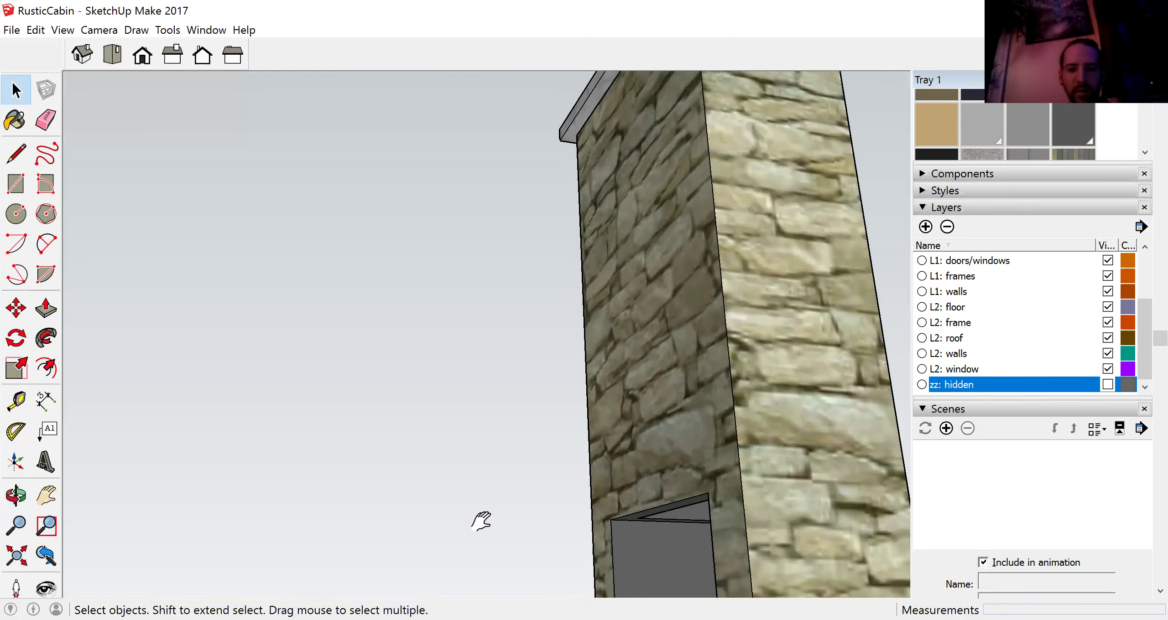
middle_drag(482, 521, 416, 512)
scroll(503, 492, down, 4)
shift+middle_drag(130, 470, 730, 410)
scroll(1020, 494, down, 1)
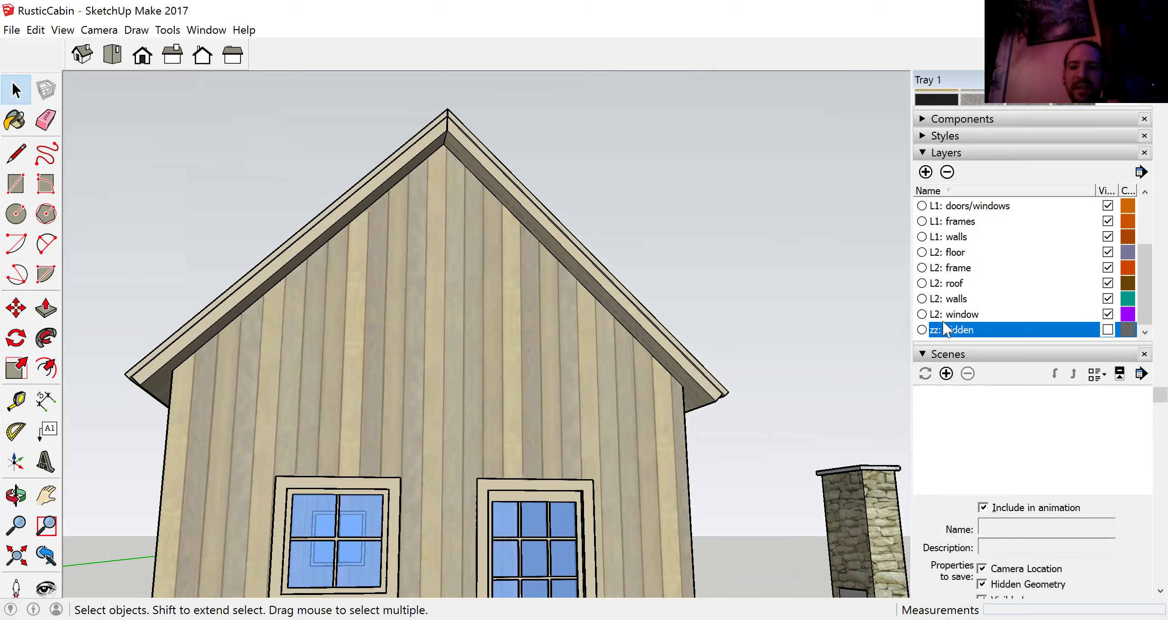
Hide the L2: floor, L2: frame and L2: walls layers
click(1107, 252)
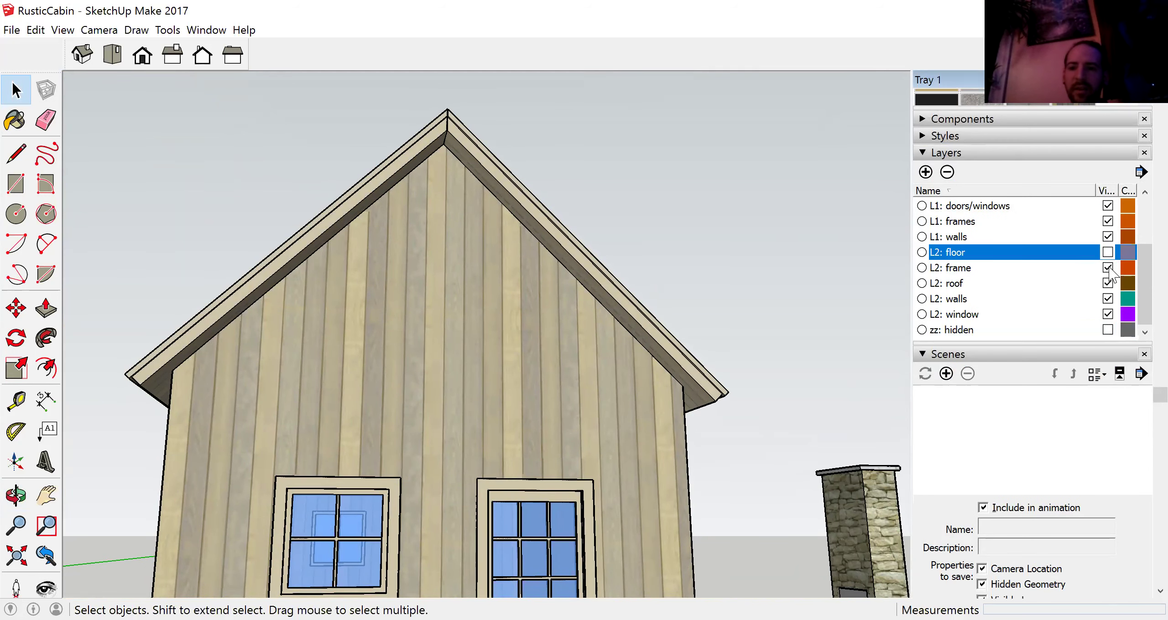
click(1109, 270)
scroll(468, 402, down, 3)
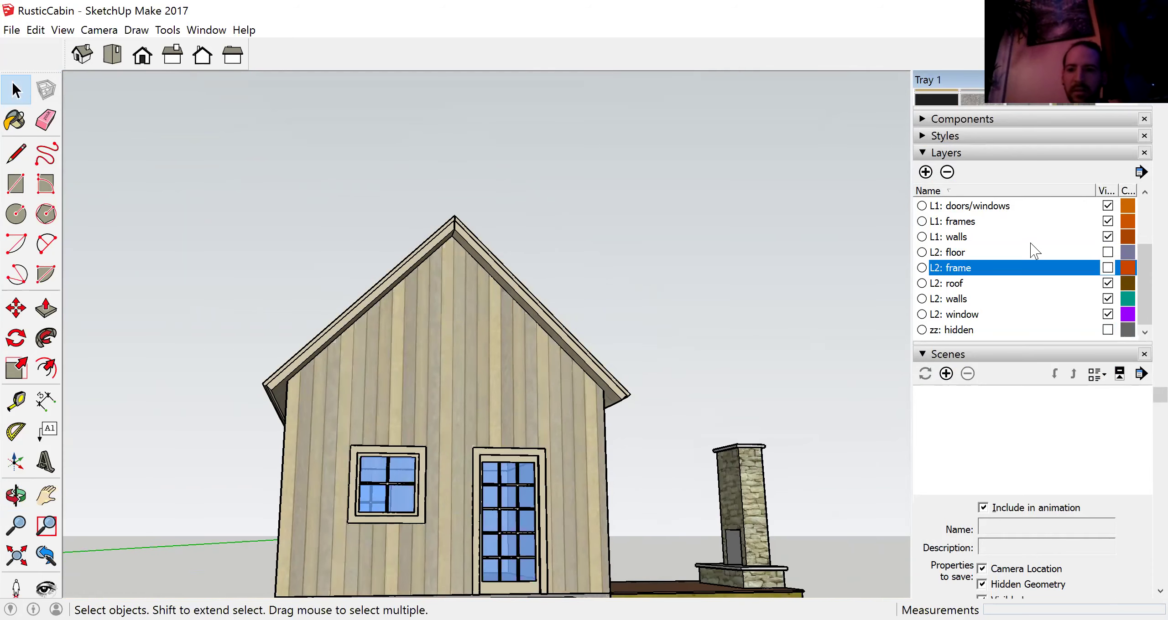
click(1107, 299)
mouse_move(514, 409)
middle_down()
mouse_move(402, 465)
mouse_move(502, 424)
middle_up()
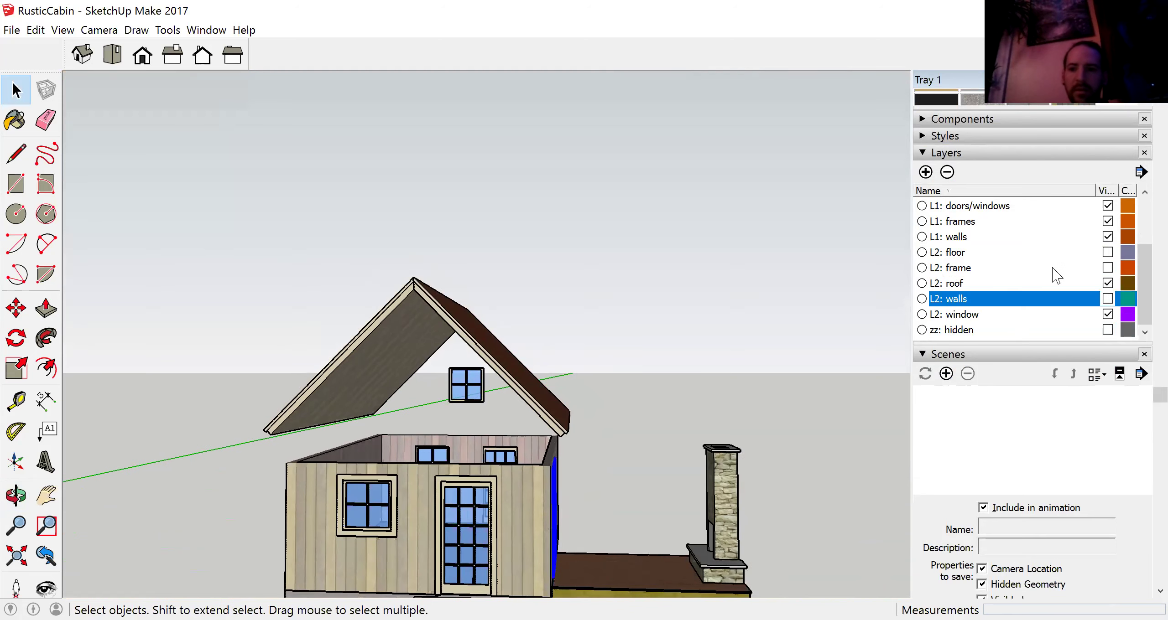
Toggle the L2: window layer off and on, and show the L2: walls, L2: frame and L2: floor layers again
click(1108, 315)
click(1108, 314)
middle_drag(412, 408, 493, 415)
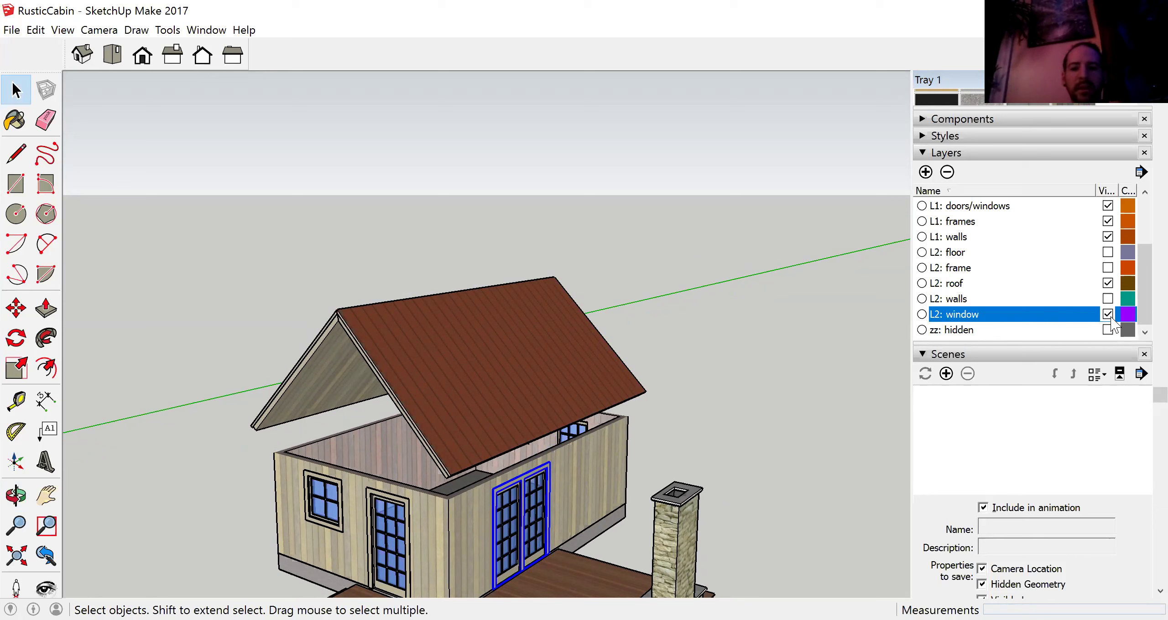
click(1107, 299)
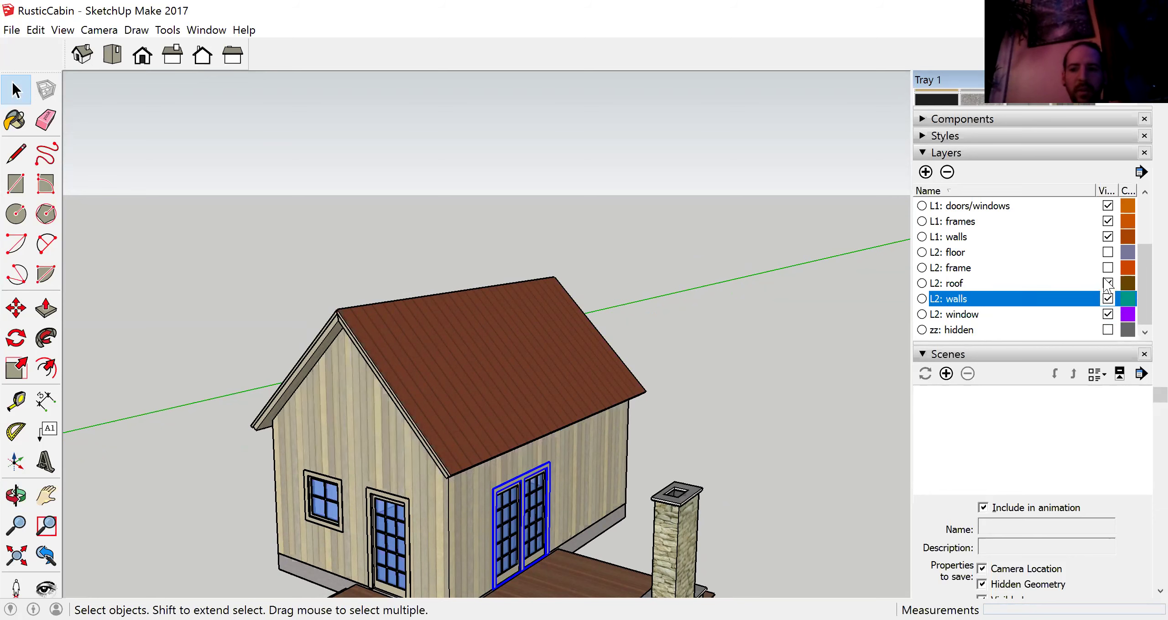
click(1108, 268)
click(1108, 253)
Switch the camera to parallel projection and look at the cabin's front gable and roof from above
middle_drag(420, 464, 711, 483)
scroll(550, 470, down, 3)
shift+middle_drag(517, 402, 443, 367)
scroll(444, 367, up, 3)
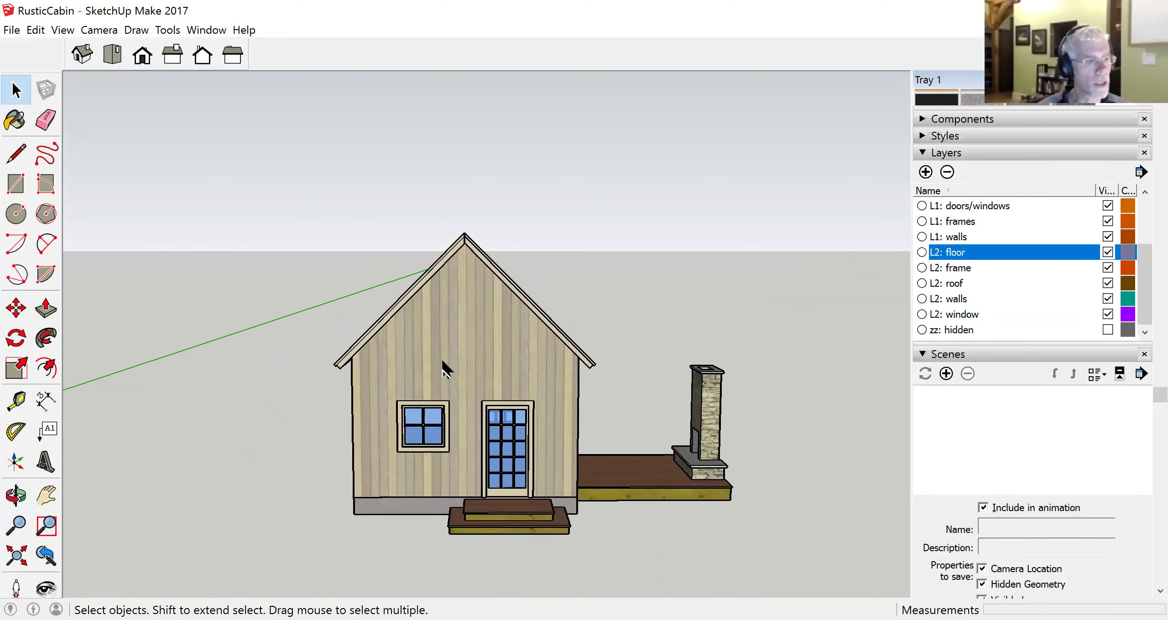
click(99, 31)
click(67, 104)
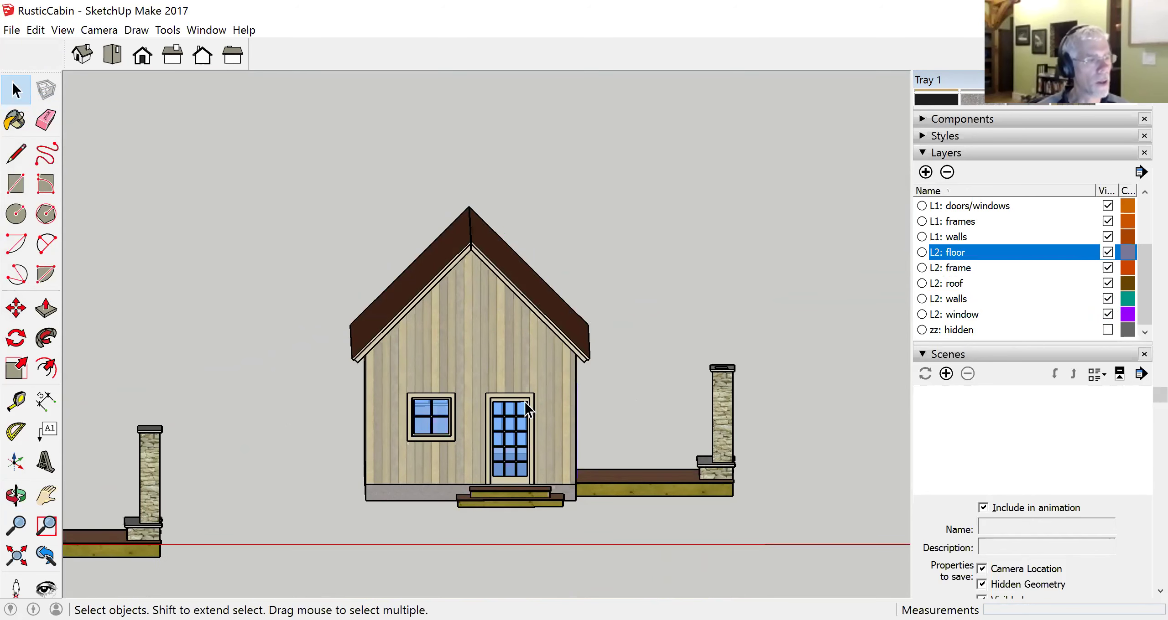
middle_drag(525, 420, 520, 380)
middle_drag(588, 342, 629, 447)
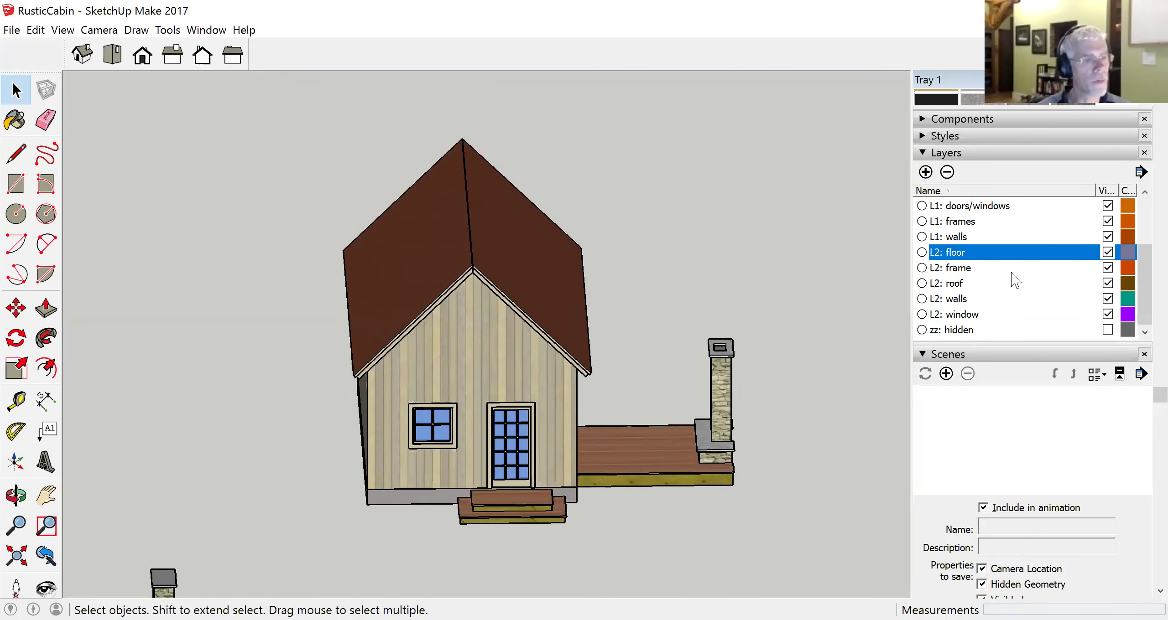
Hide the L2: roof layer to view the cabin's front without its roof, and show the layer again
click(1107, 283)
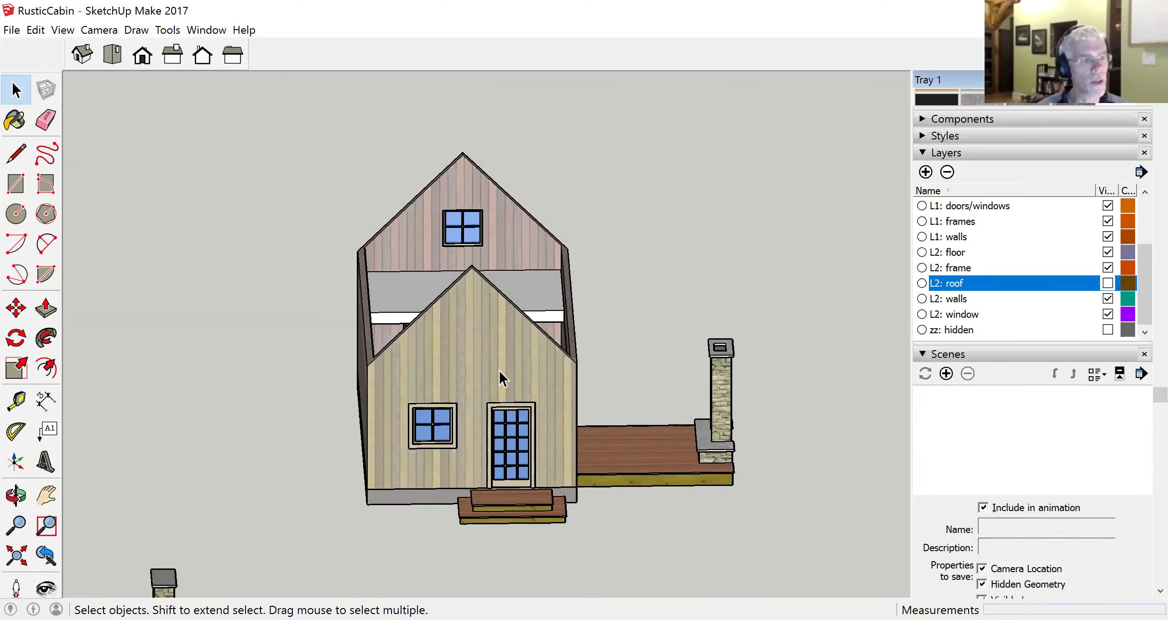
middle_drag(451, 395, 543, 257)
scroll(484, 355, up, 2)
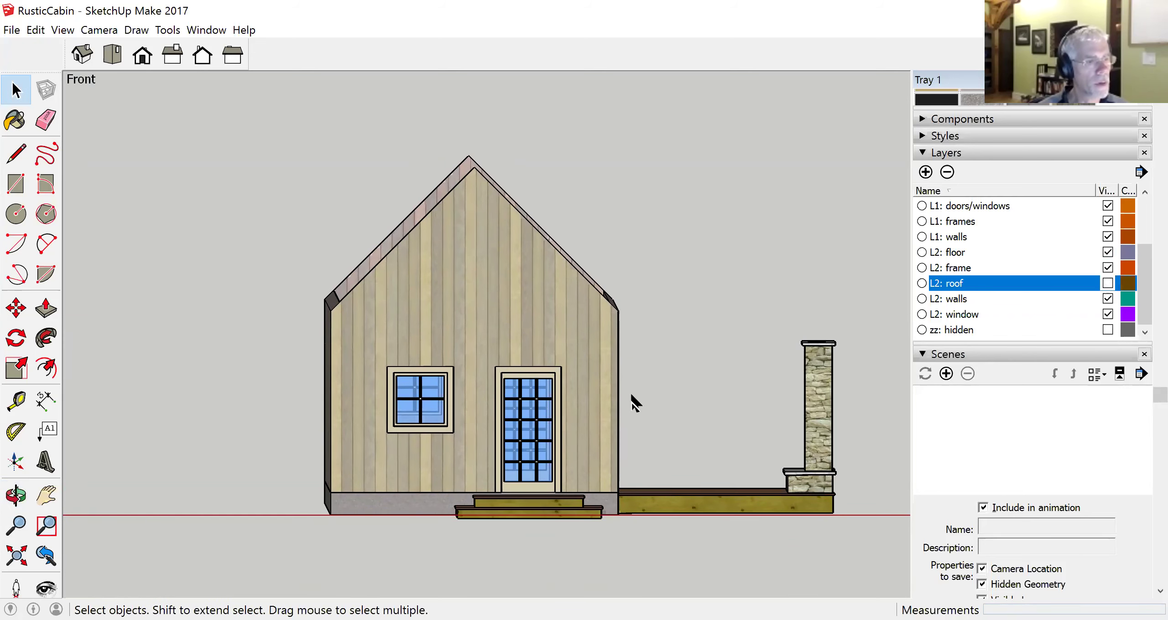
middle_drag(602, 446, 484, 345)
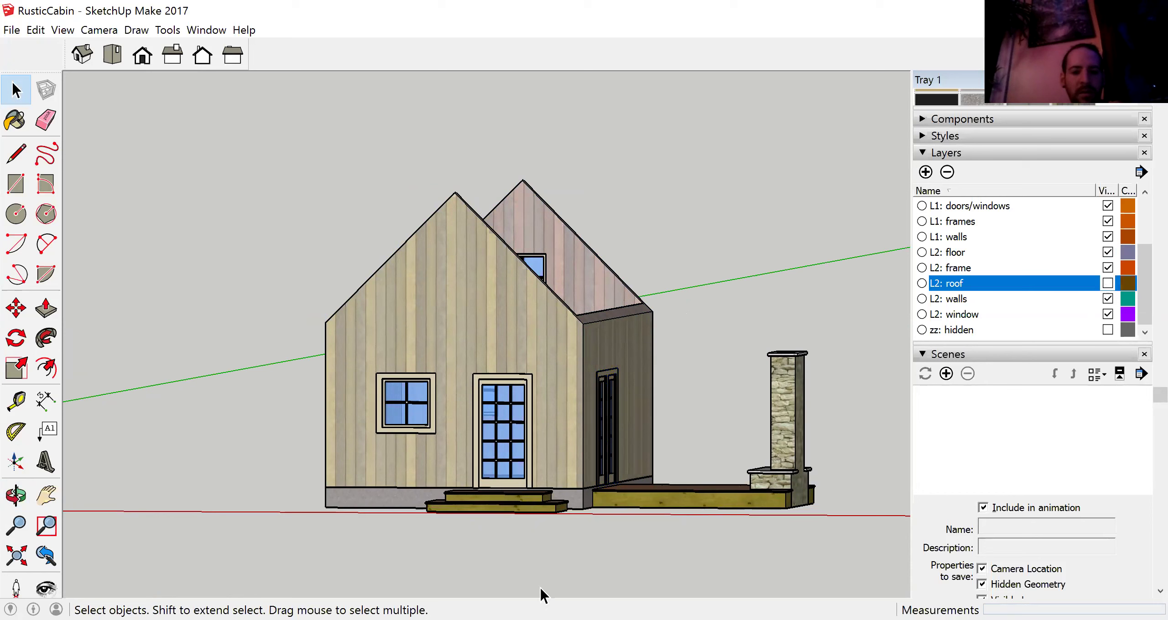
middle_drag(578, 422, 869, 338)
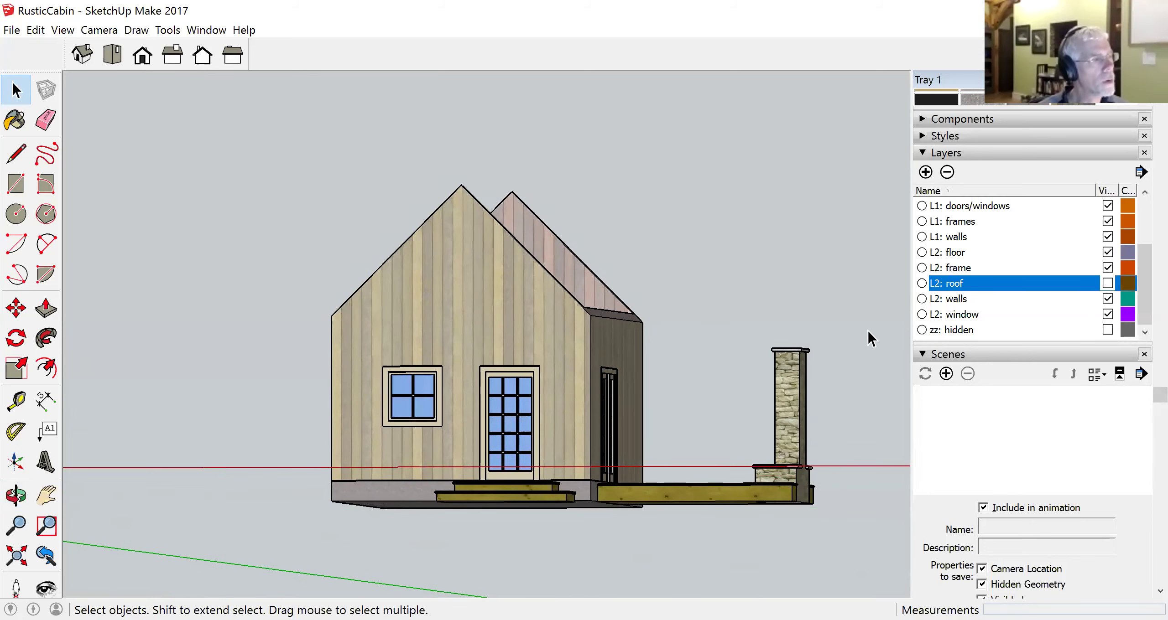
click(1107, 283)
Examine the front wall's window and door from close up and from the deck side
scroll(420, 391, up, 5)
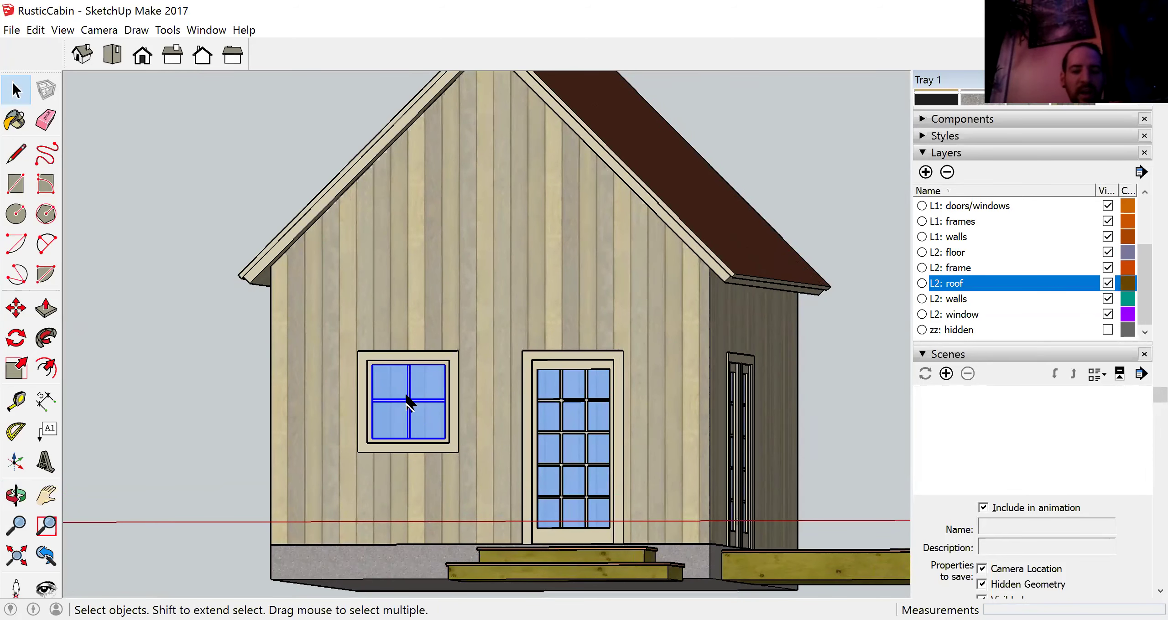
middle_drag(393, 418, 219, 425)
scroll(265, 411, down, 4)
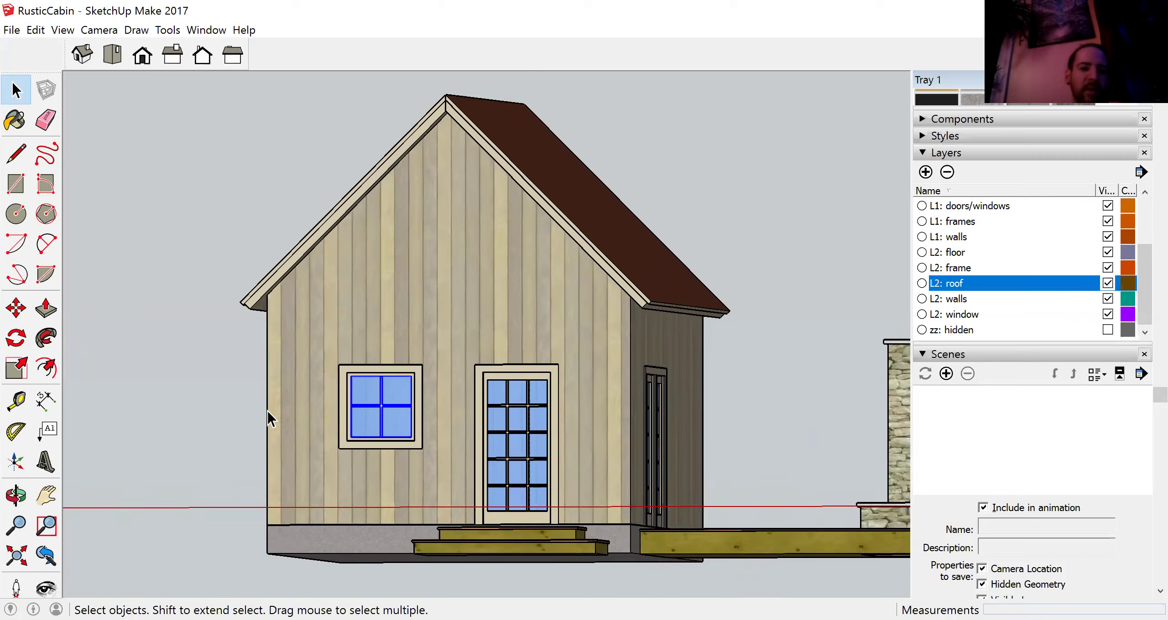
scroll(377, 441, up, 7)
shift+middle_drag(493, 449, 392, 389)
scroll(416, 429, down, 4)
middle_drag(538, 435, 459, 404)
scroll(456, 306, down, 3)
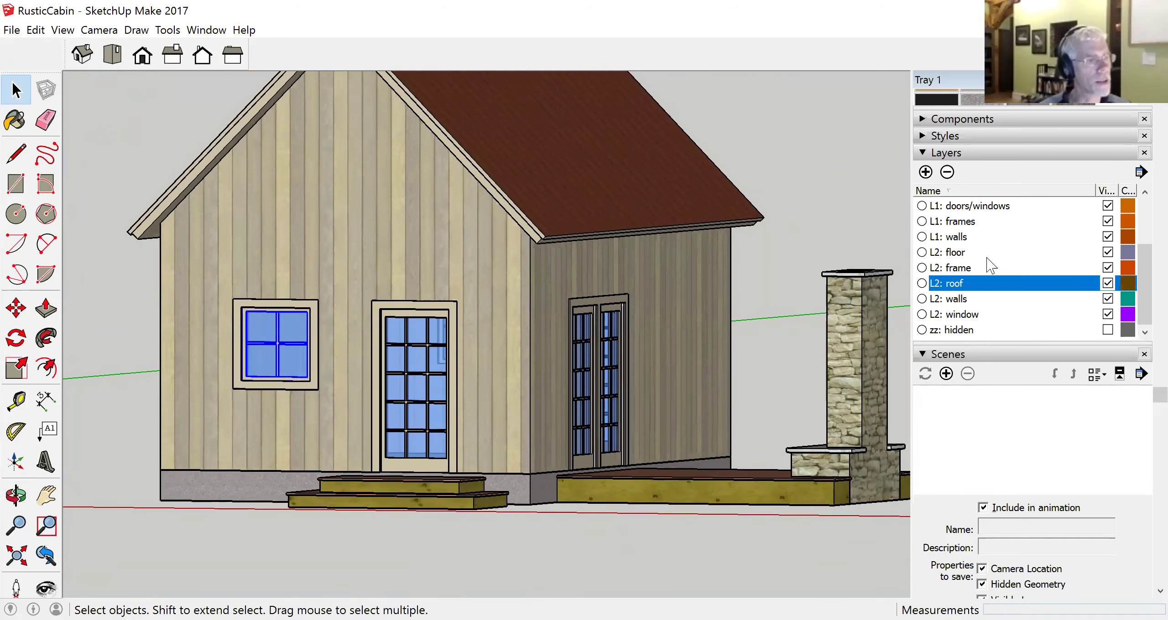
Hide the L2: roof layer to expose the cabin's interior walls
click(1107, 283)
middle_drag(418, 241, 616, 361)
scroll(329, 271, up, 2)
scroll(348, 263, up, 2)
click(616, 361)
double_click(571, 355)
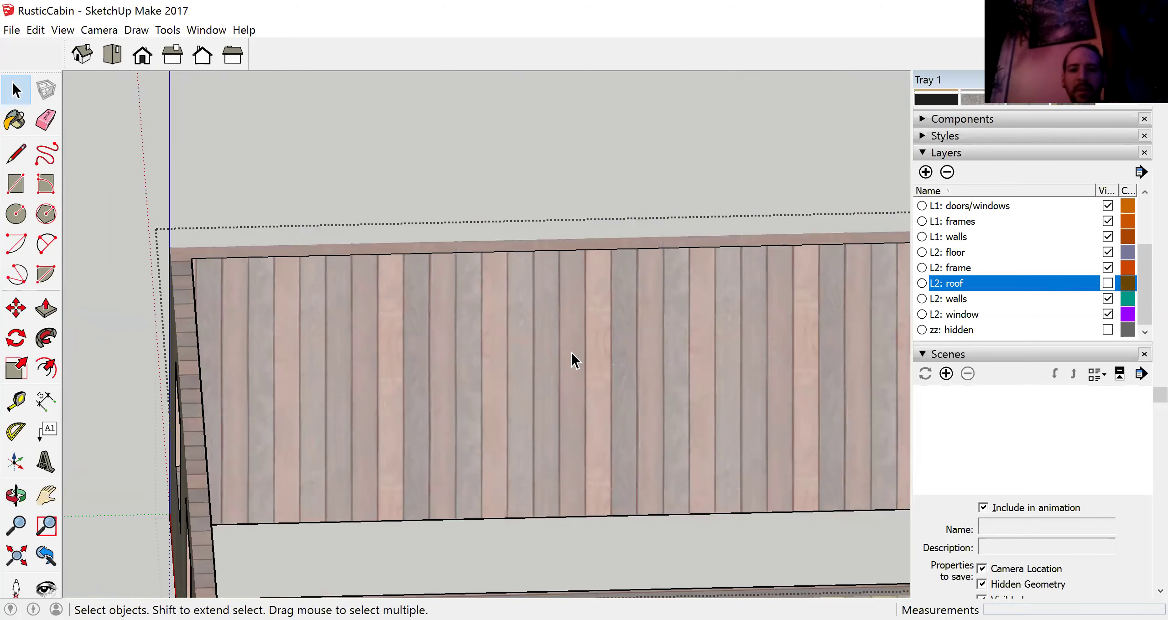
click(675, 360)
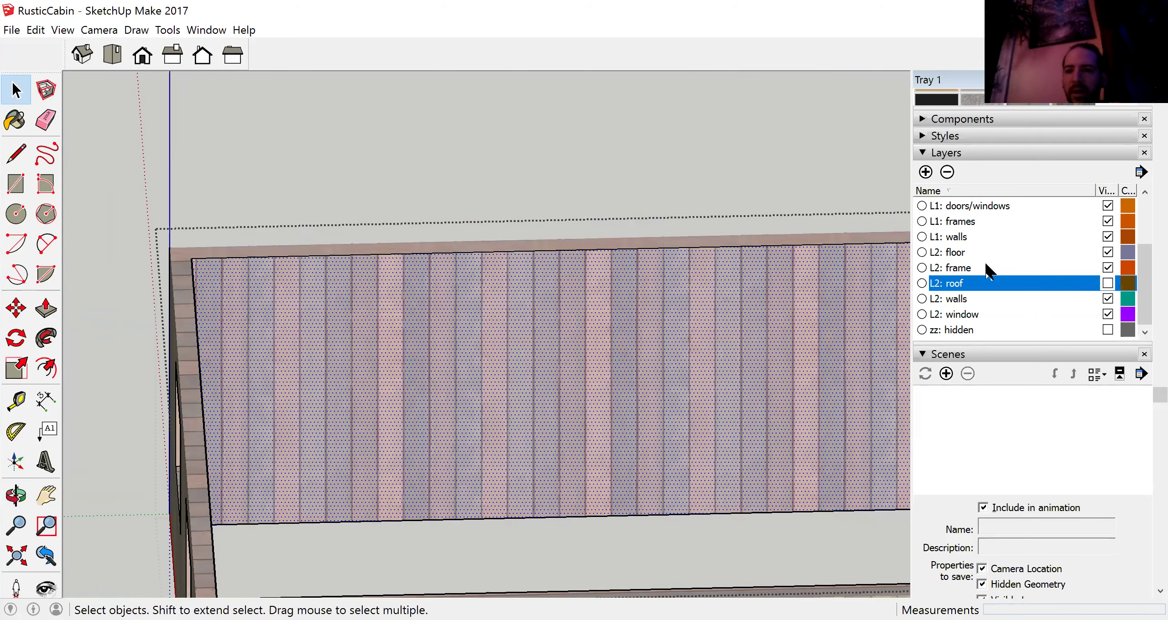
scroll(990, 262, up, 8)
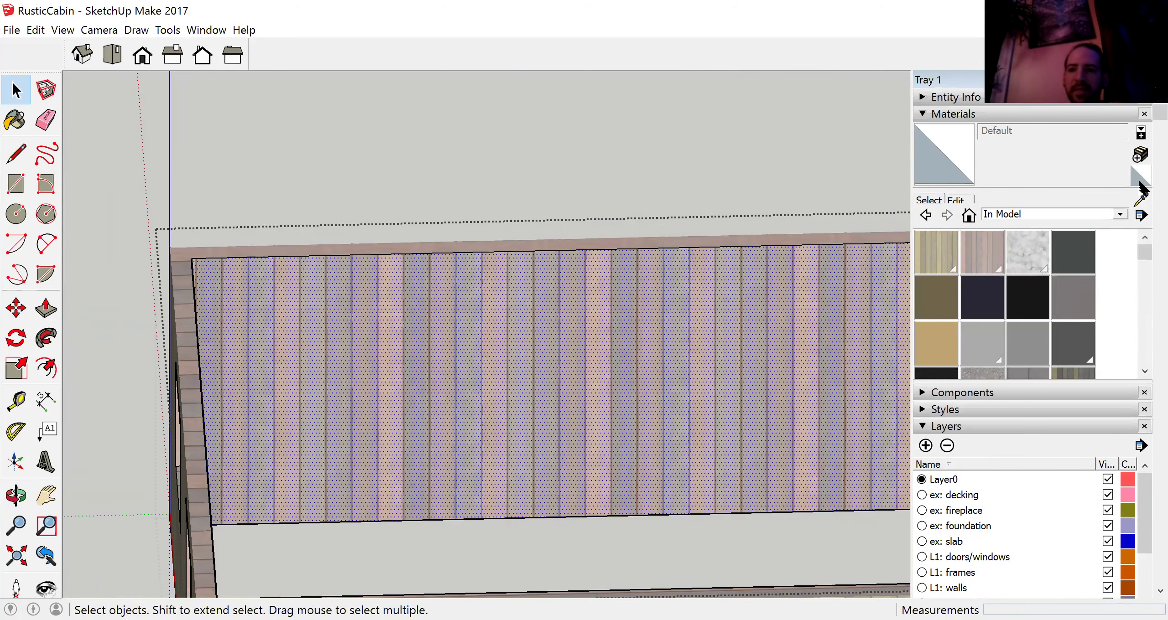
key(b)
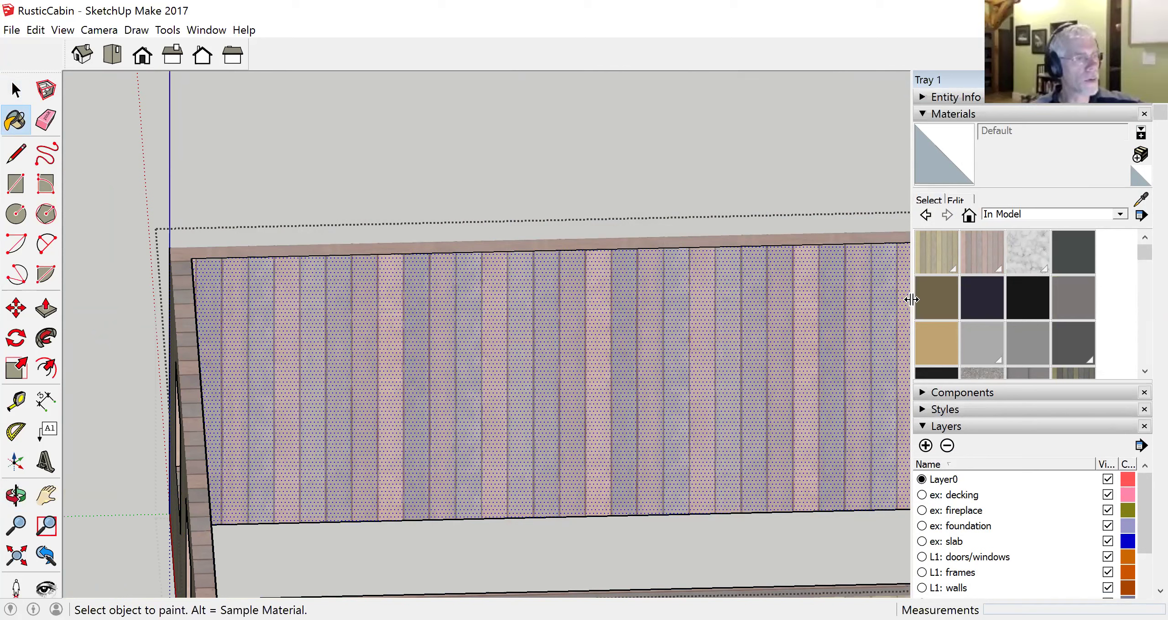
key(space)
right_click(514, 341)
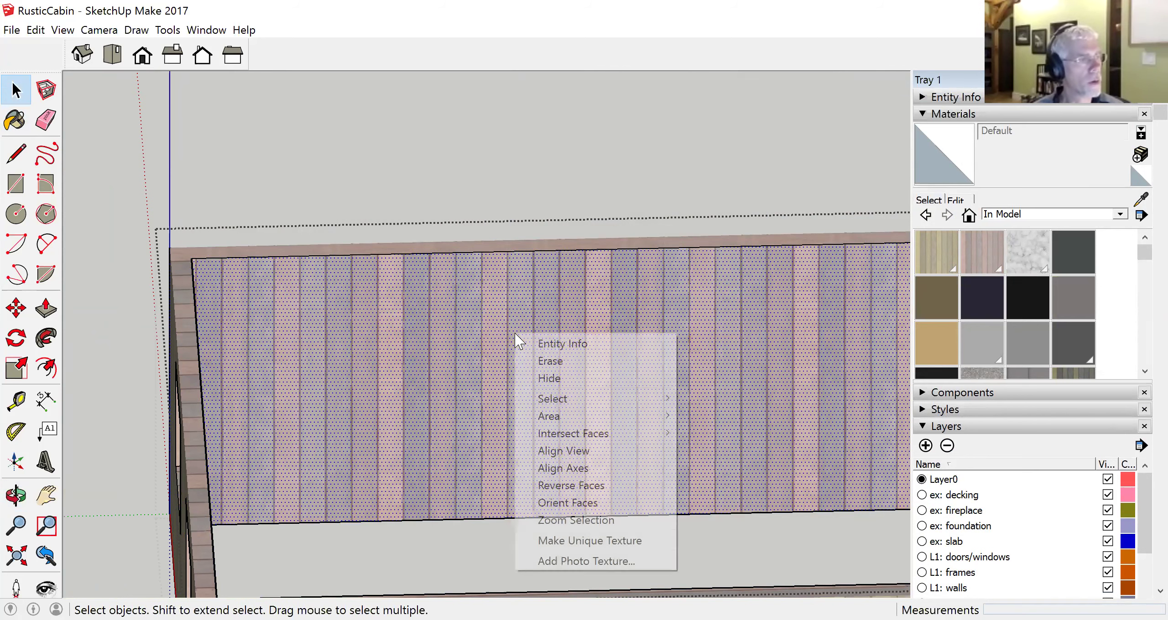
click(314, 161)
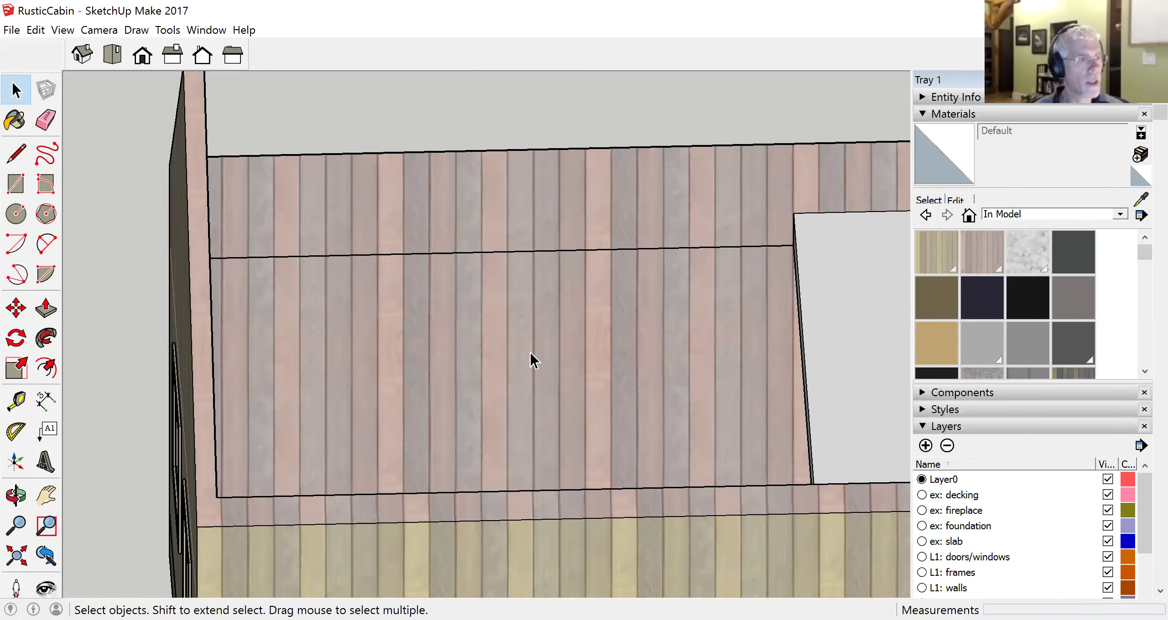
Paint the cabin's lower and upper wall groups with the Default material to clear the interior siding texture
scroll(530, 353, down, 1)
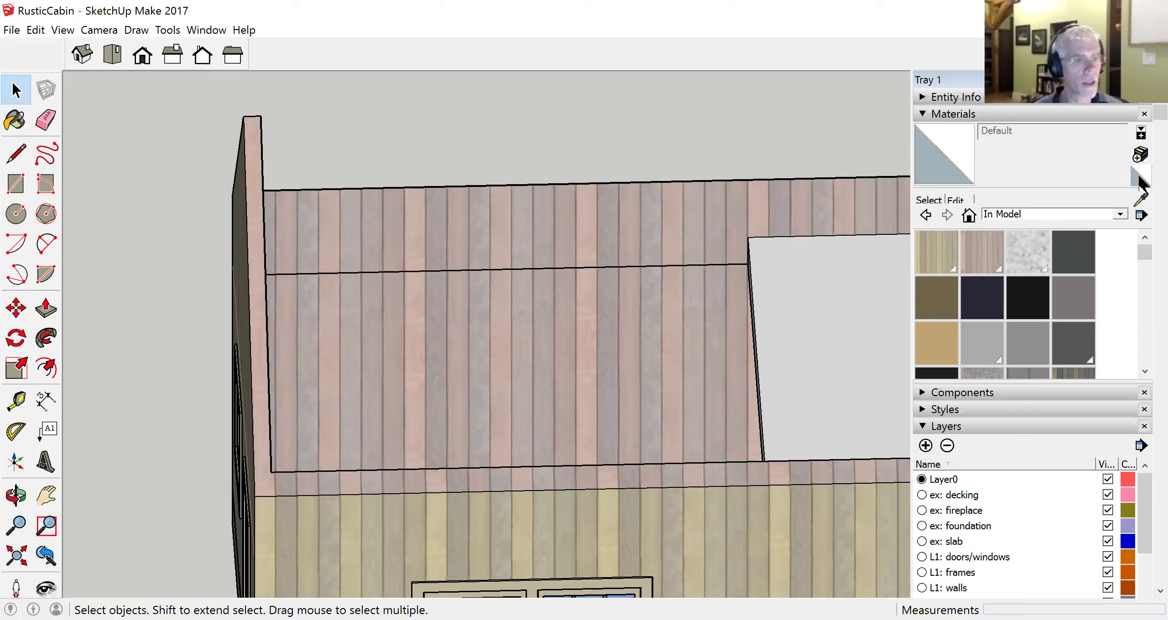
click(448, 345)
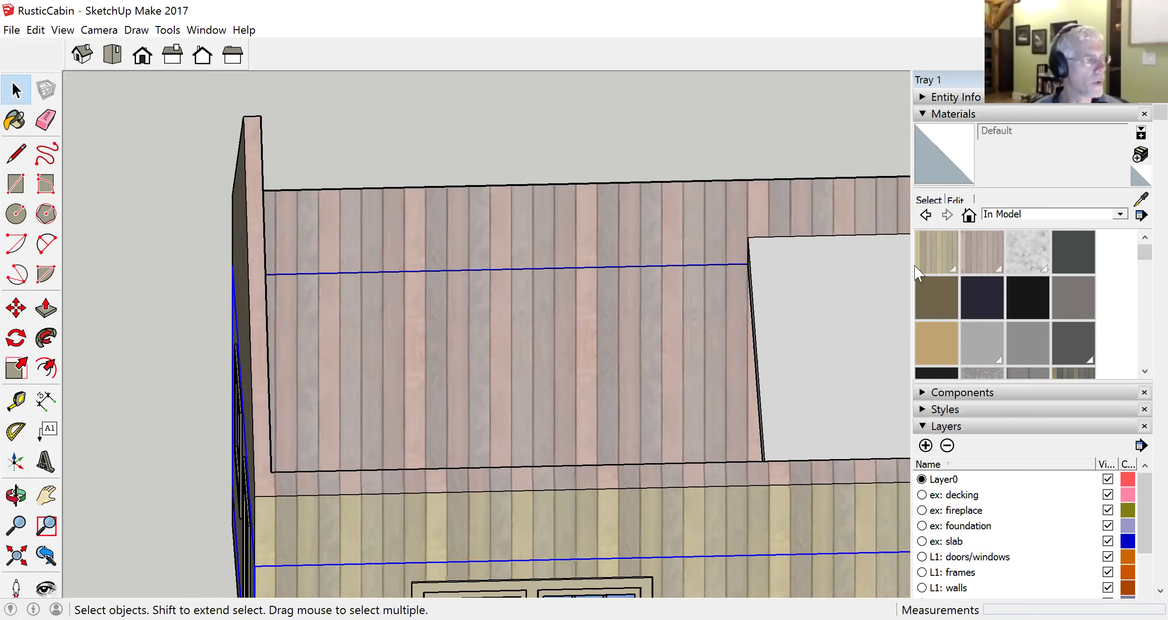
click(1139, 180)
click(522, 331)
mouse_move(462, 305)
middle_down()
mouse_move(675, 232)
mouse_move(348, 393)
mouse_move(435, 350)
mouse_move(464, 188)
mouse_move(567, 174)
mouse_move(774, 52)
mouse_move(521, 146)
mouse_move(626, 253)
mouse_move(759, 170)
mouse_move(678, 278)
mouse_move(657, 285)
middle_up()
mouse_move(365, 286)
middle_down()
mouse_move(332, 365)
mouse_move(525, 296)
middle_up()
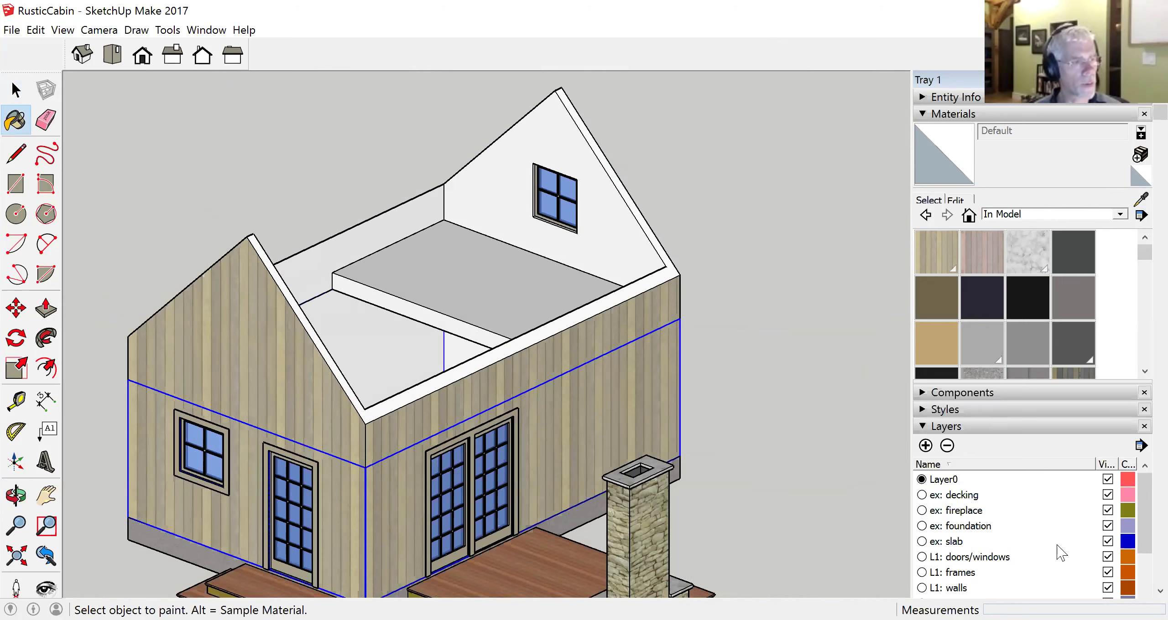
Toggle the L2: roof layer on and off, and check the interior walls from the opposite end of the cabin
scroll(1056, 549, down, 1)
scroll(1057, 550, down, 1)
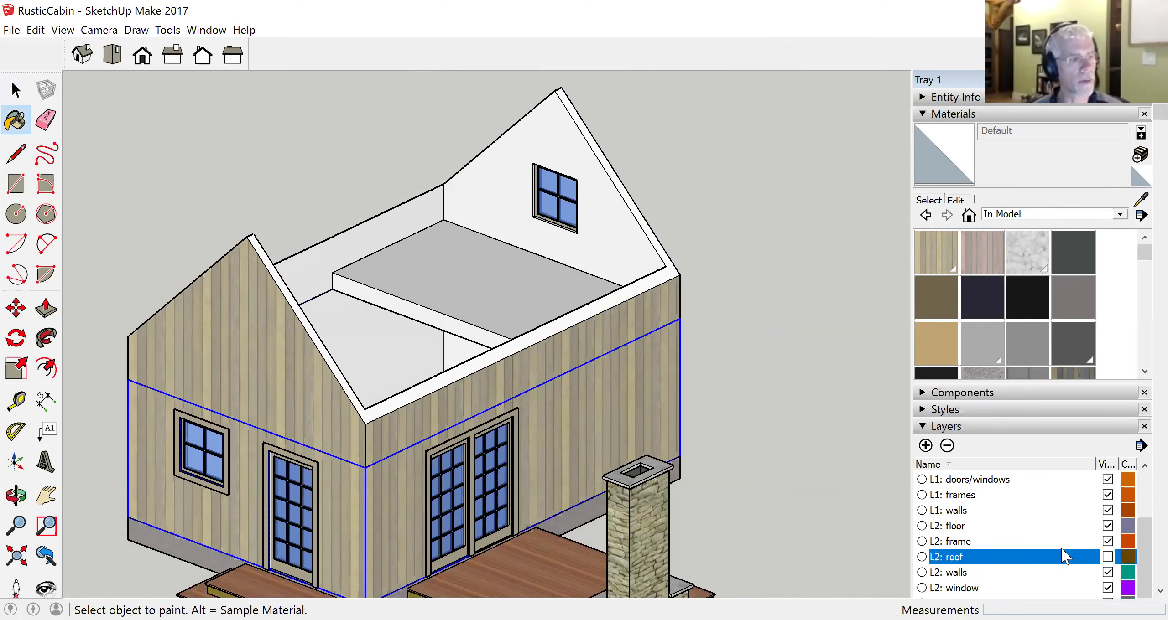
click(1108, 557)
click(1107, 557)
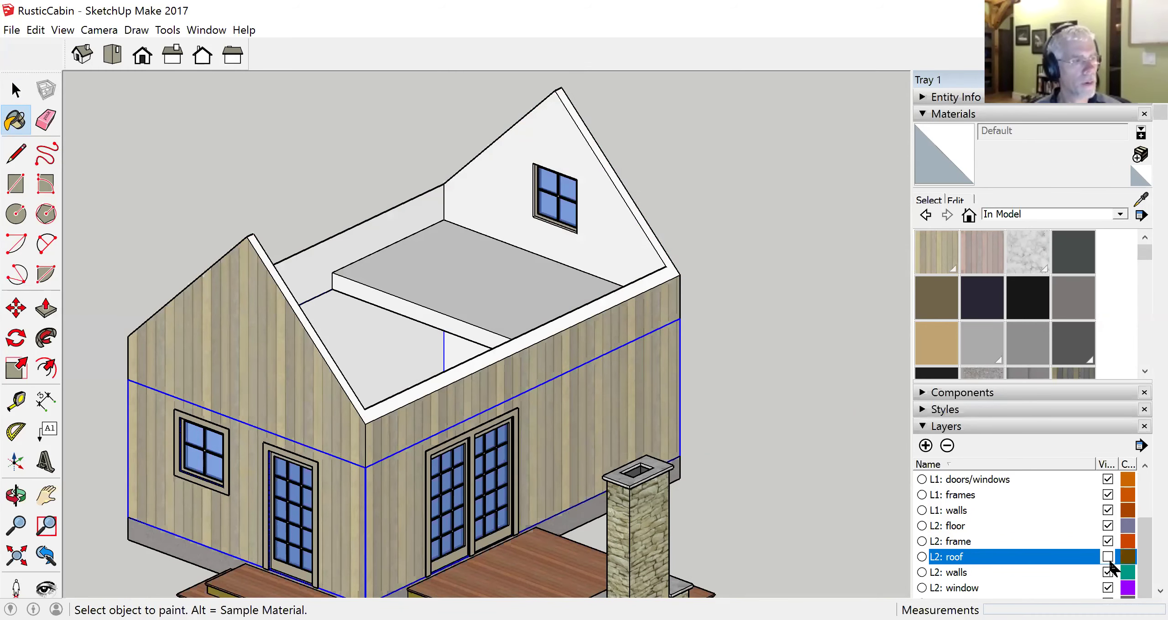
middle_drag(404, 365, 108, 207)
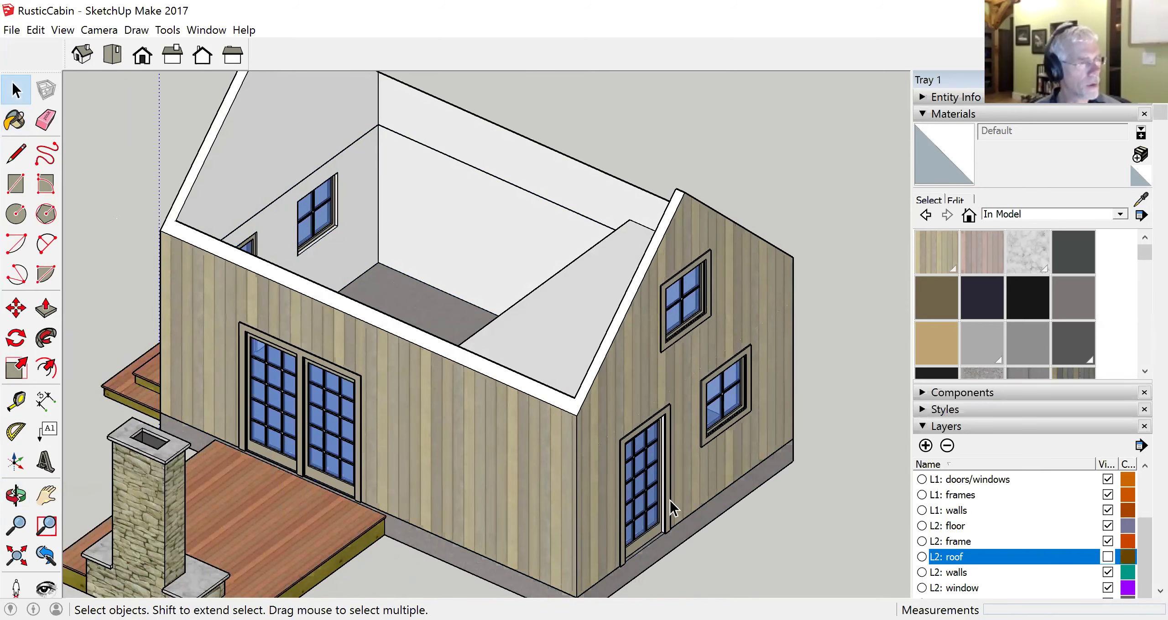
scroll(1045, 536, down, 5)
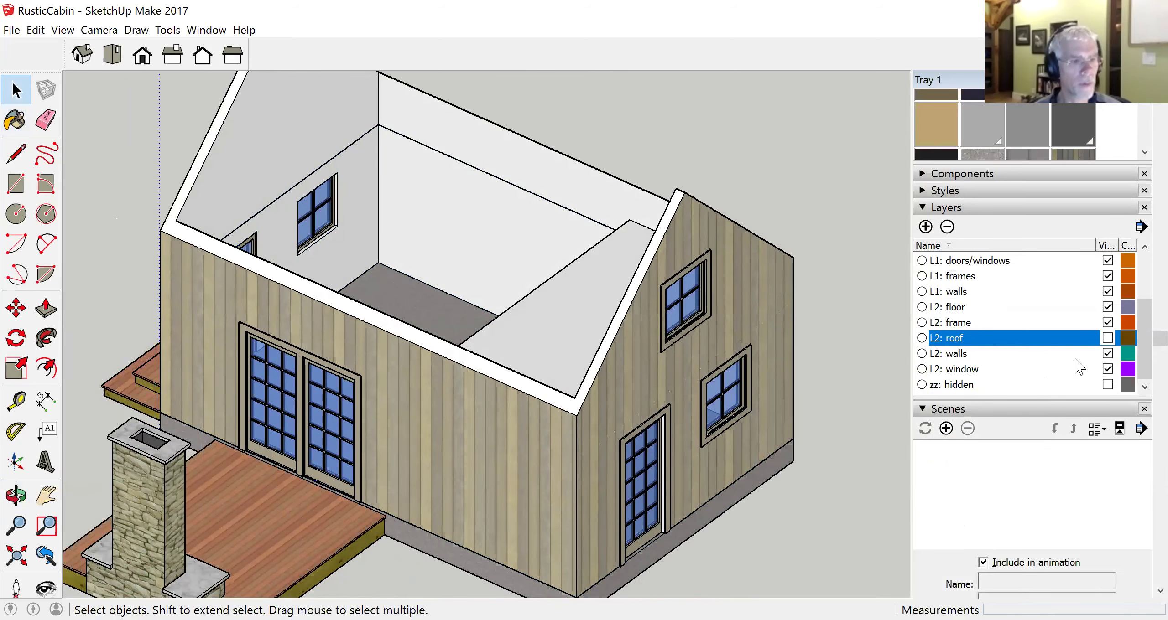
Examine the roofless cabin from the door end, the back wall and above to check its exterior siding and plain interior walls
scroll(1081, 354, up, 5)
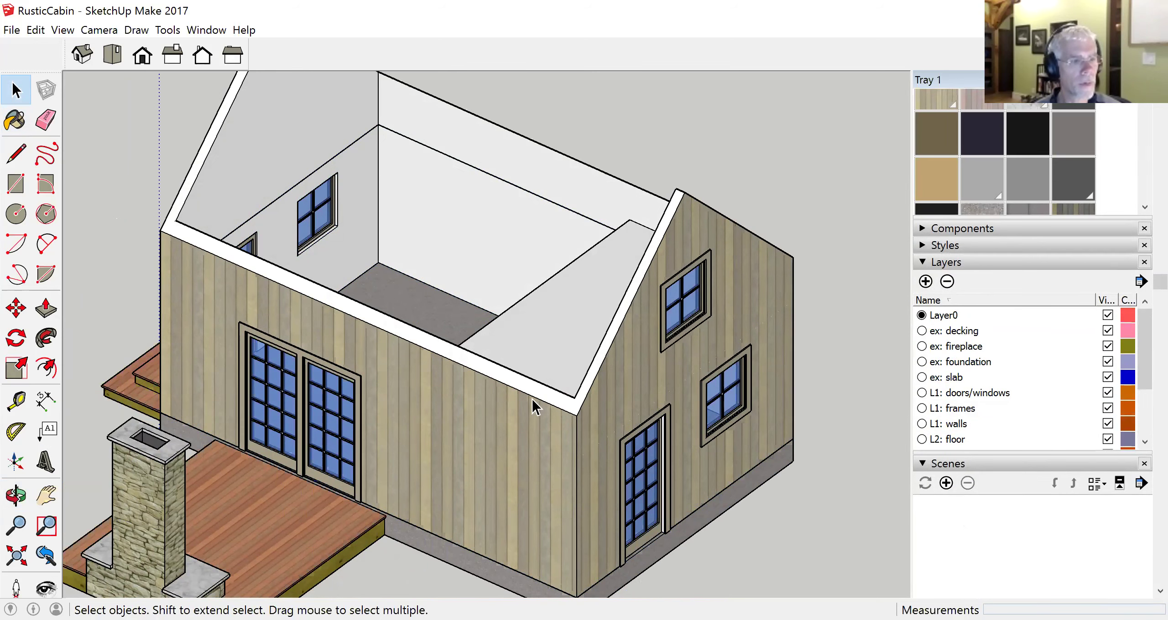
middle_drag(319, 409, 290, 340)
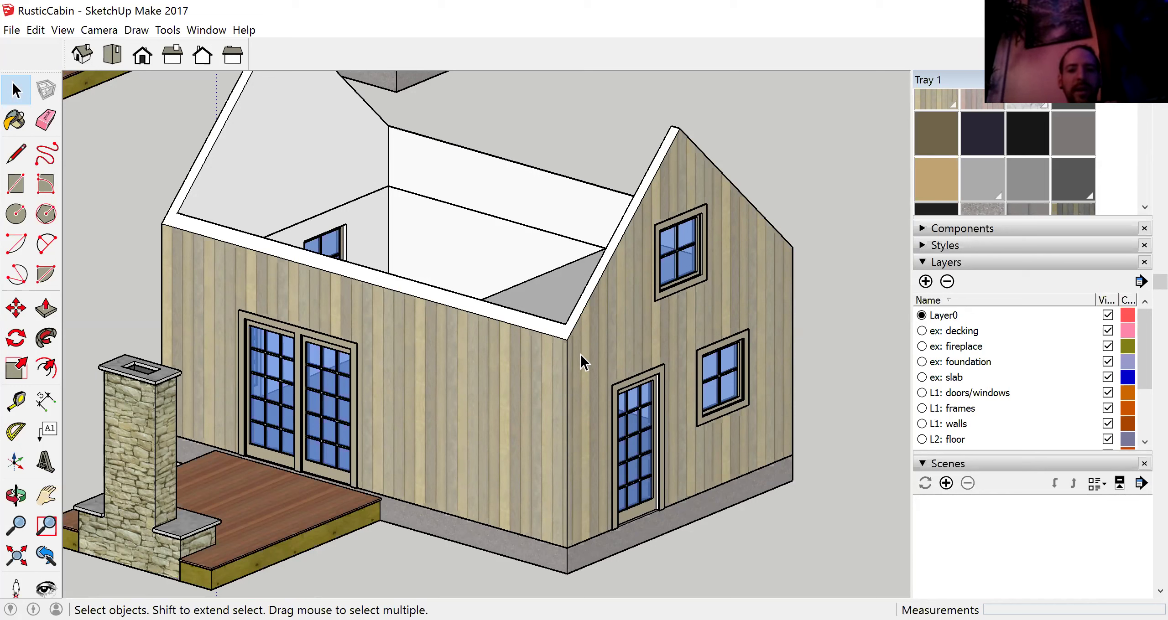
middle_drag(668, 470, 524, 395)
scroll(527, 401, down, 3)
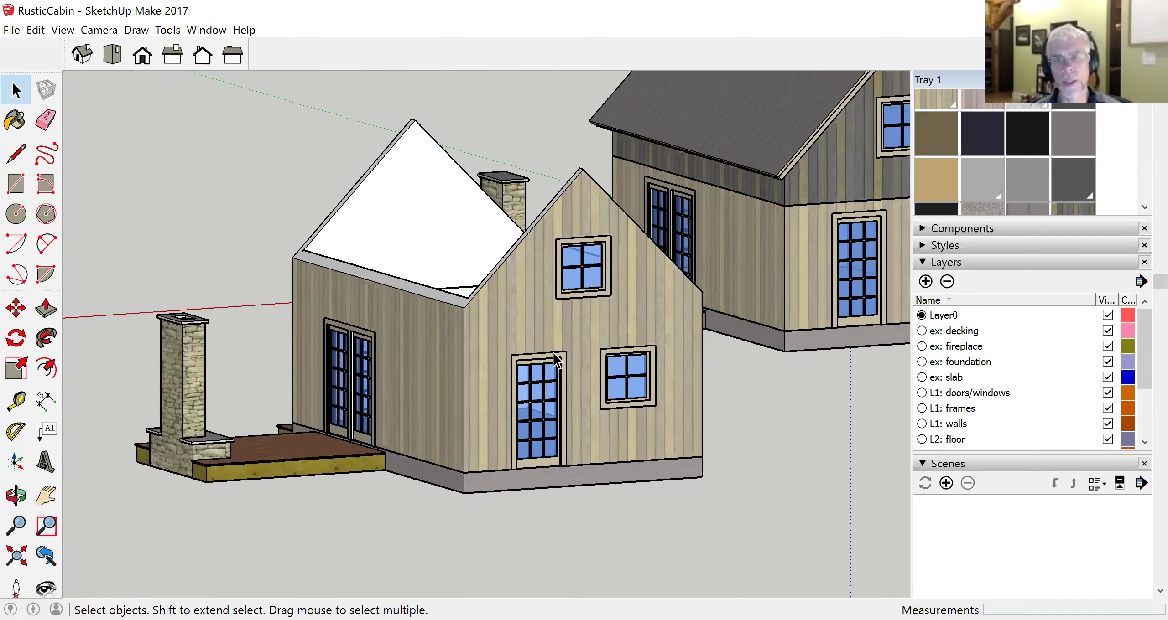
middle_drag(474, 341, 248, 365)
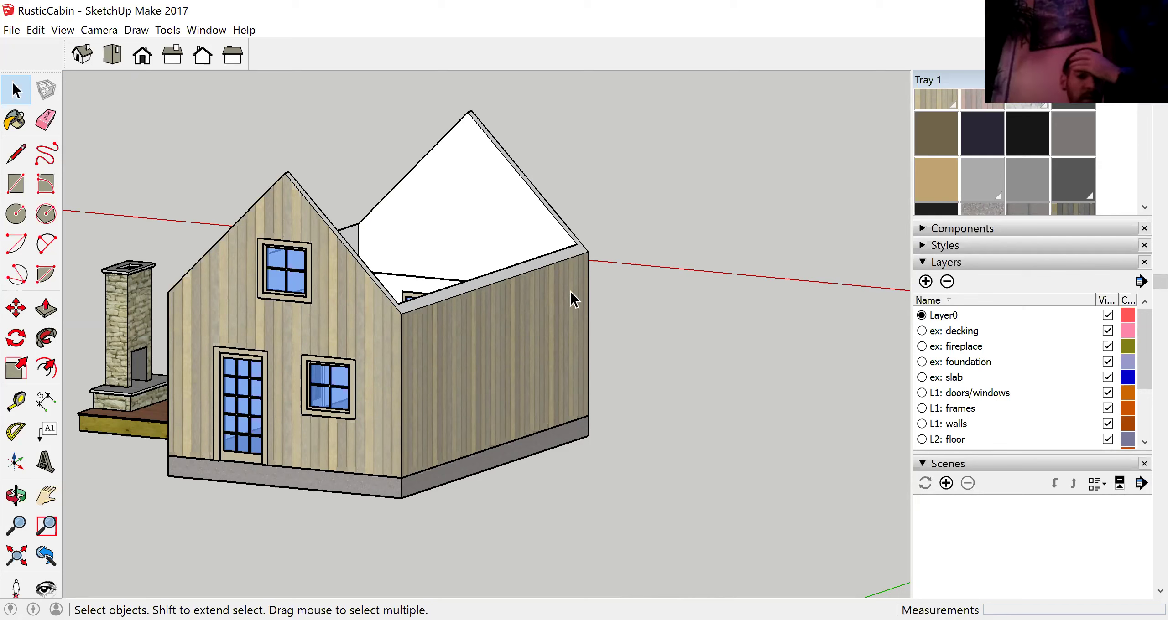
middle_drag(549, 305, 357, 294)
shift+middle_drag(367, 347, 351, 419)
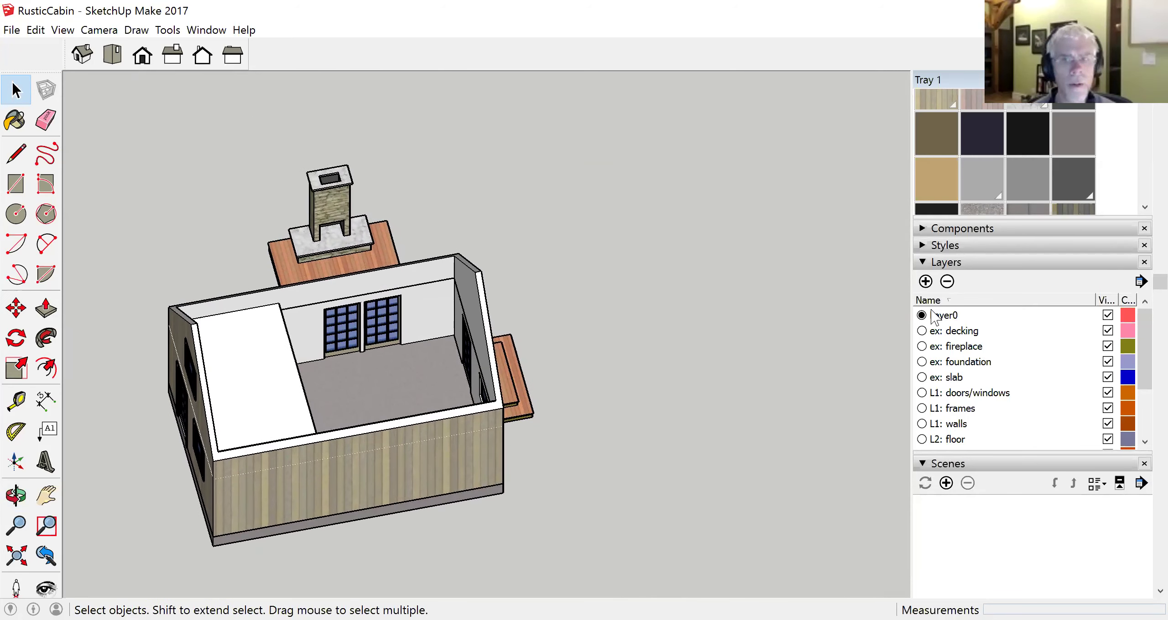
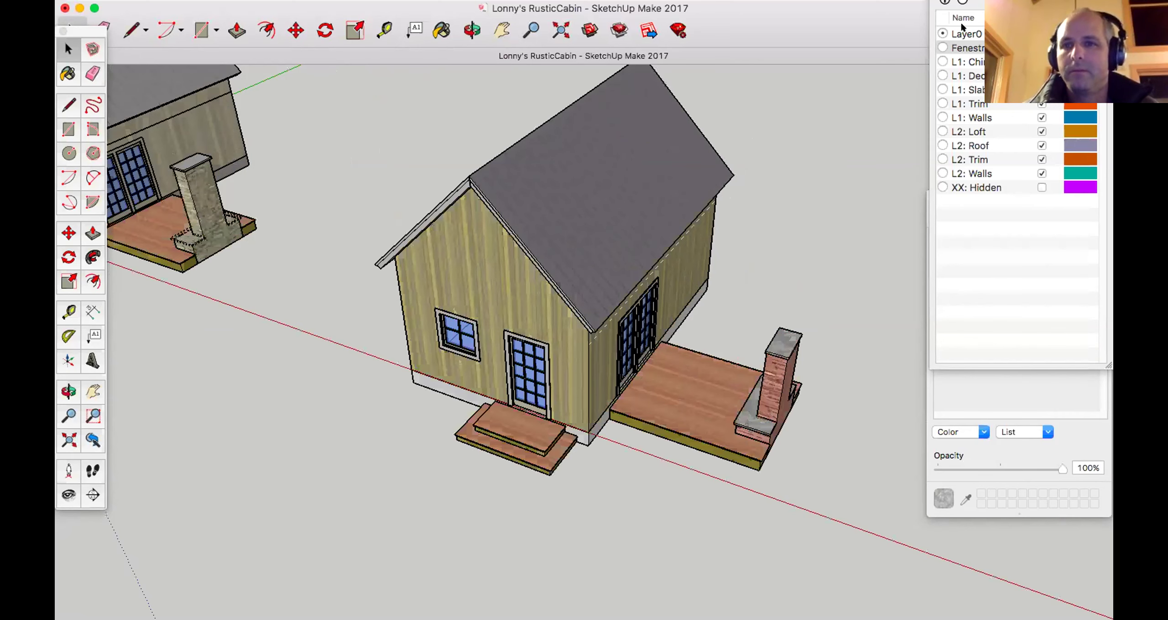
Move the layer list into clear view and hide the brick-chimney cabin's L2: Roof, Fenestration and L1: Trim layers
scroll(974, 6, down, 1)
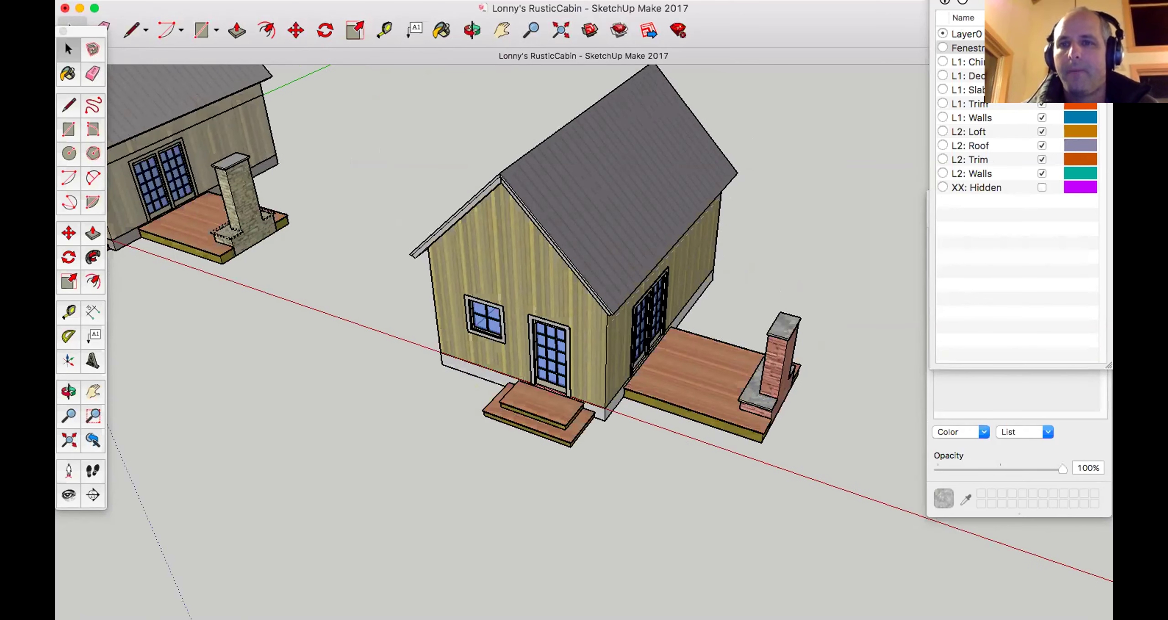
drag(1002, 5, 963, 112)
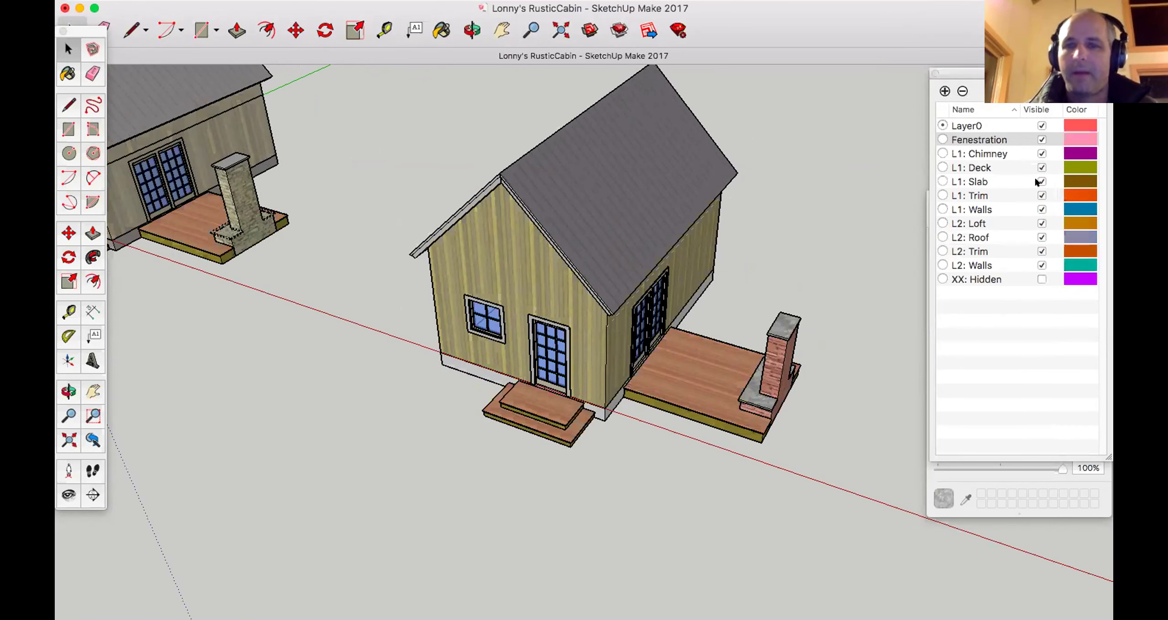
click(1038, 235)
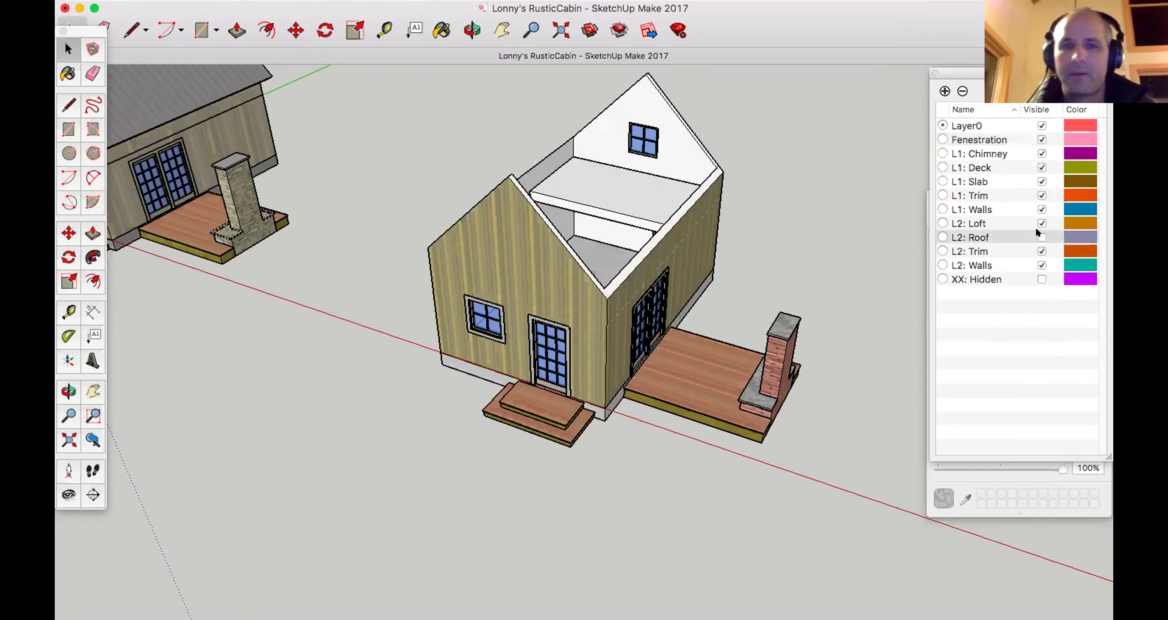
click(1039, 140)
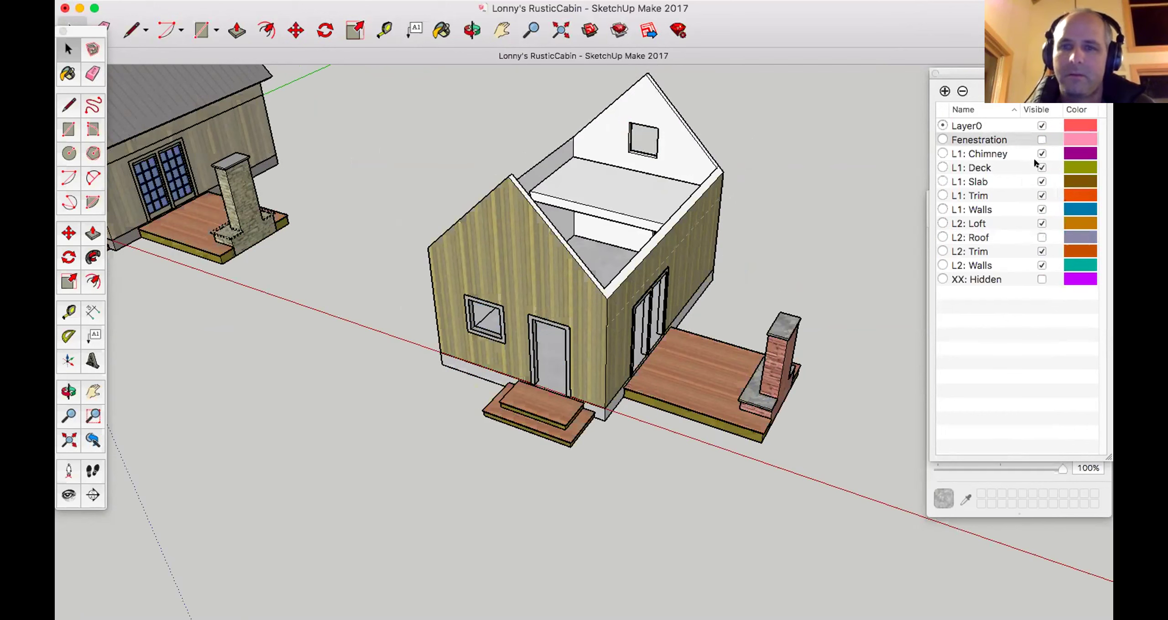
click(1040, 195)
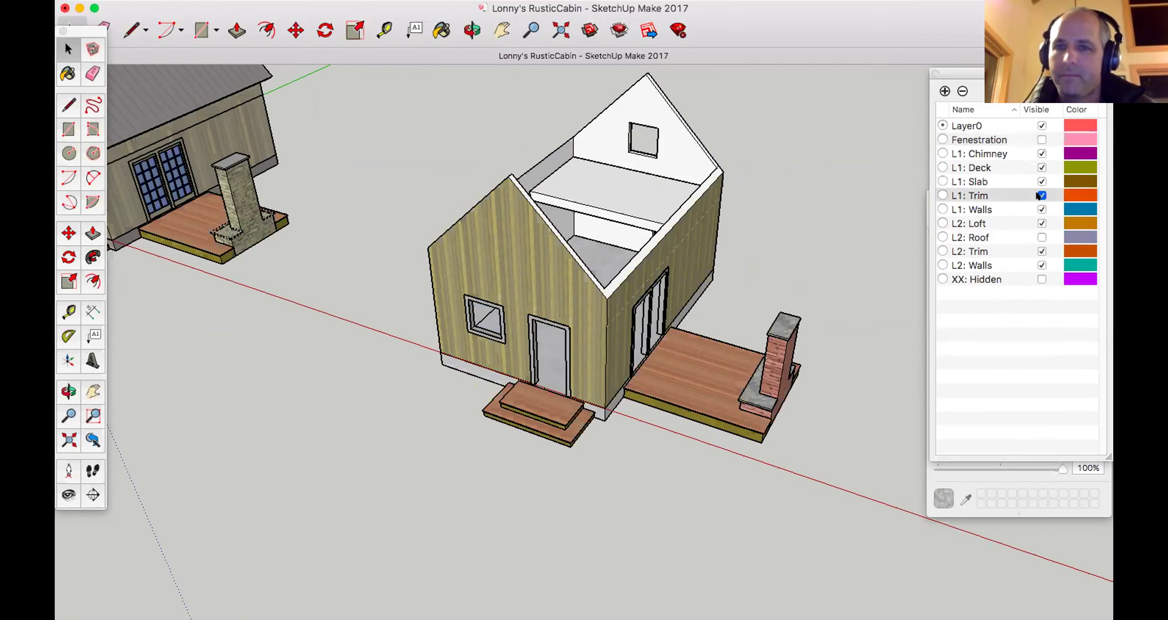
Hide the L1: Walls, L2: Loft, L2: Trim and L2: Walls layers, leaving only slab, deck and chimney
scroll(891, 279, up, 1)
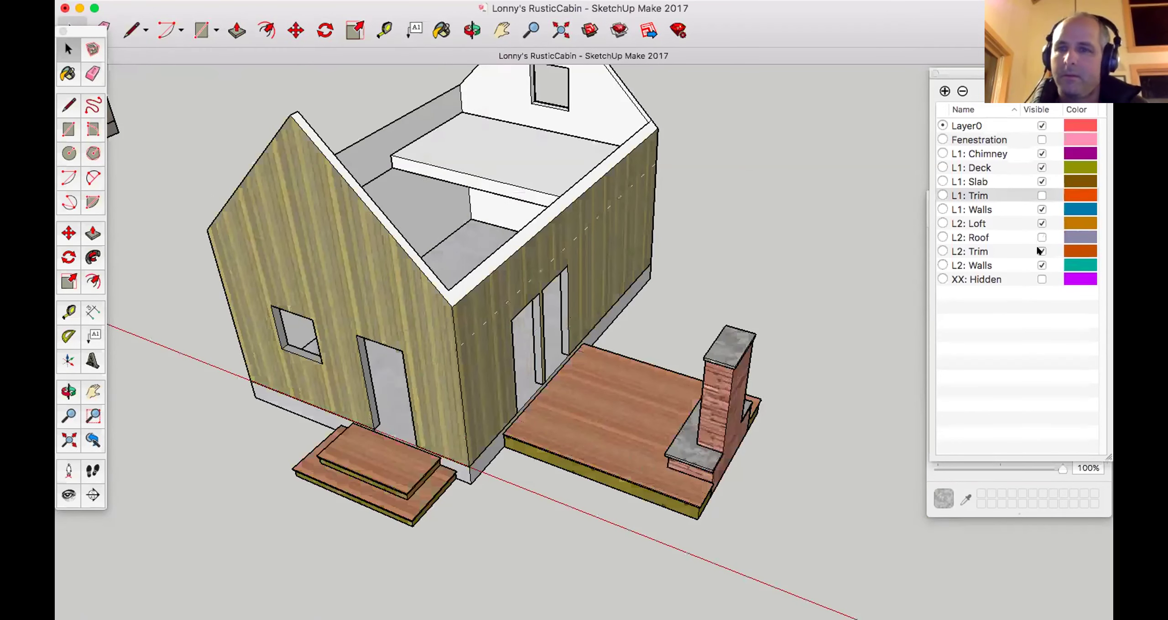
click(1040, 210)
click(1040, 223)
click(1039, 251)
click(1039, 265)
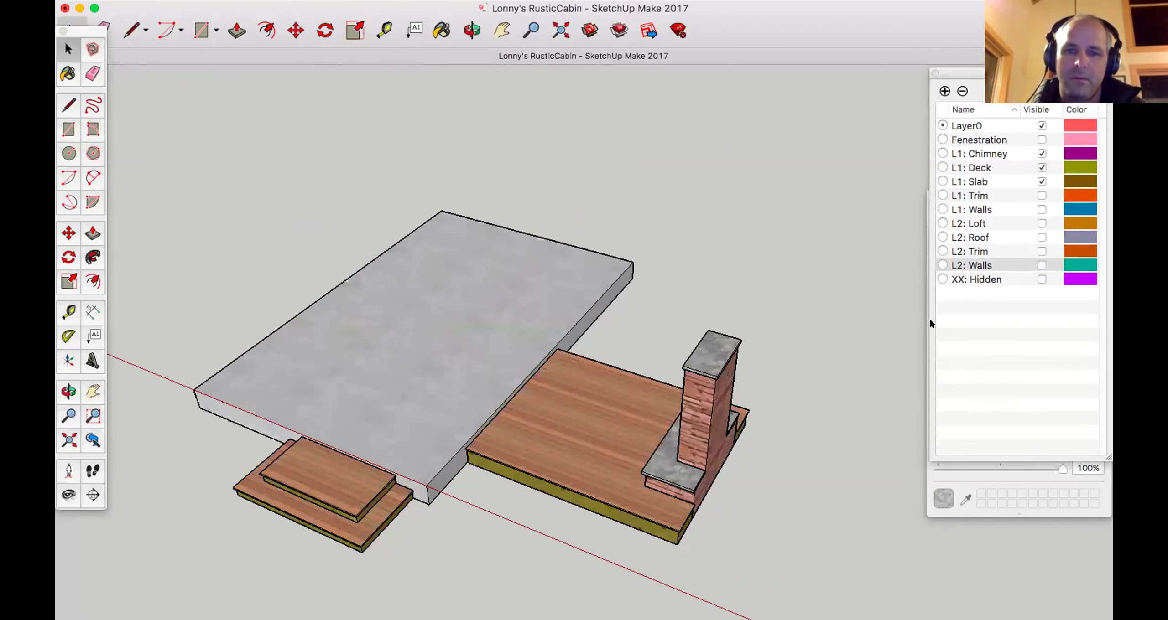
Hide the L1: Slab, L1: Deck and L1: Chimney layers so that only Layer0 stays switched on
middle_drag(840, 339, 611, 375)
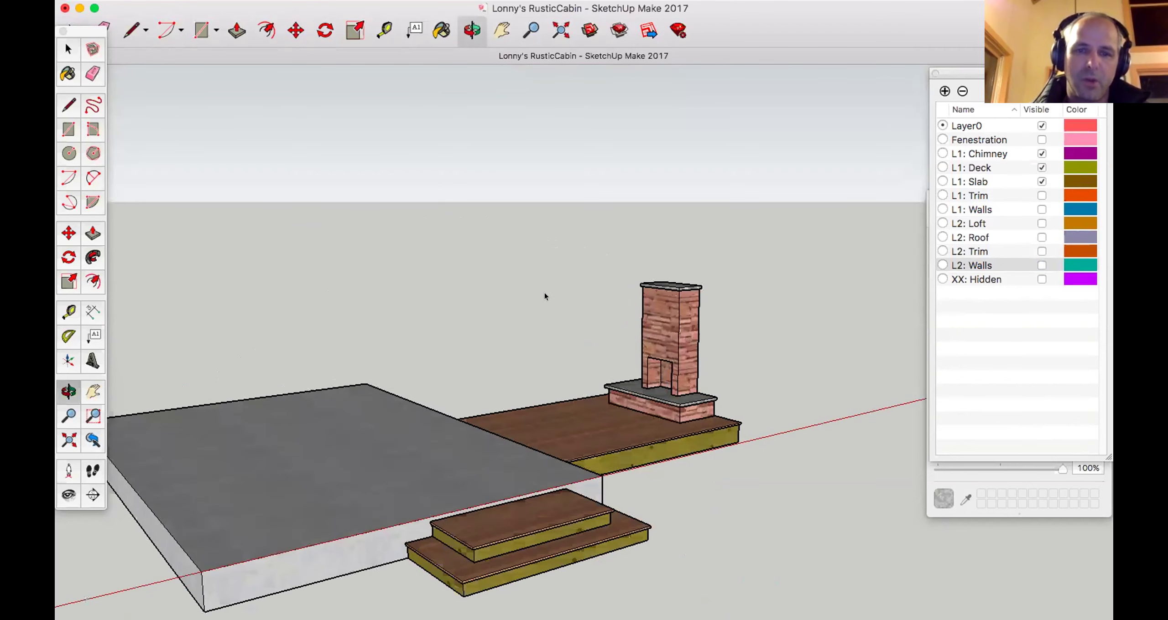
middle_drag(544, 296, 464, 365)
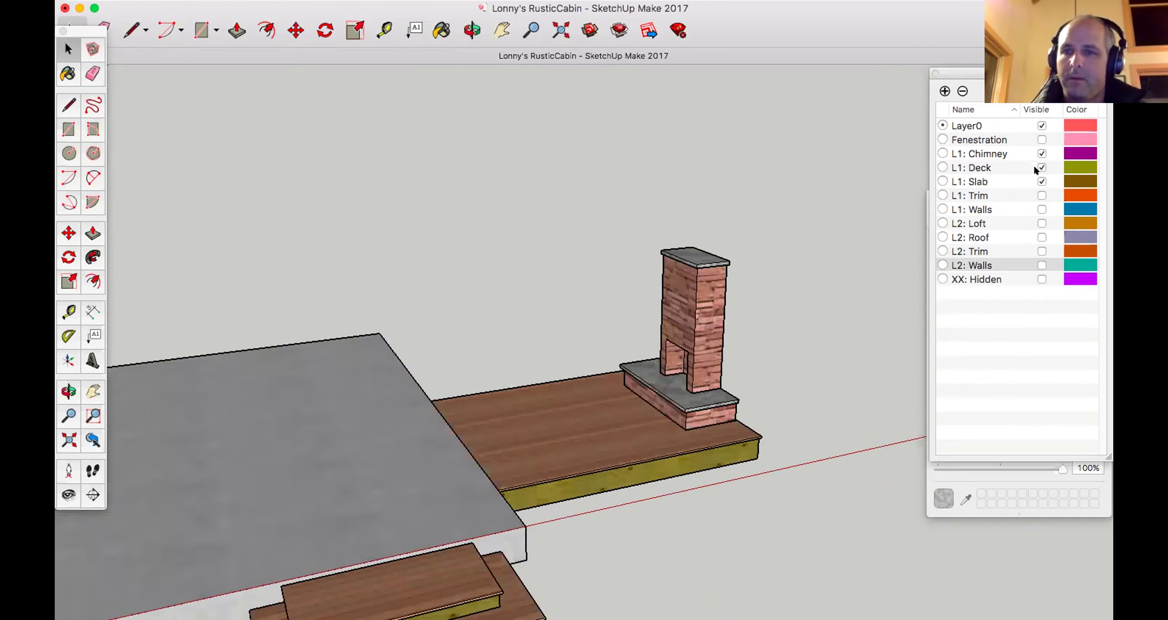
click(1041, 181)
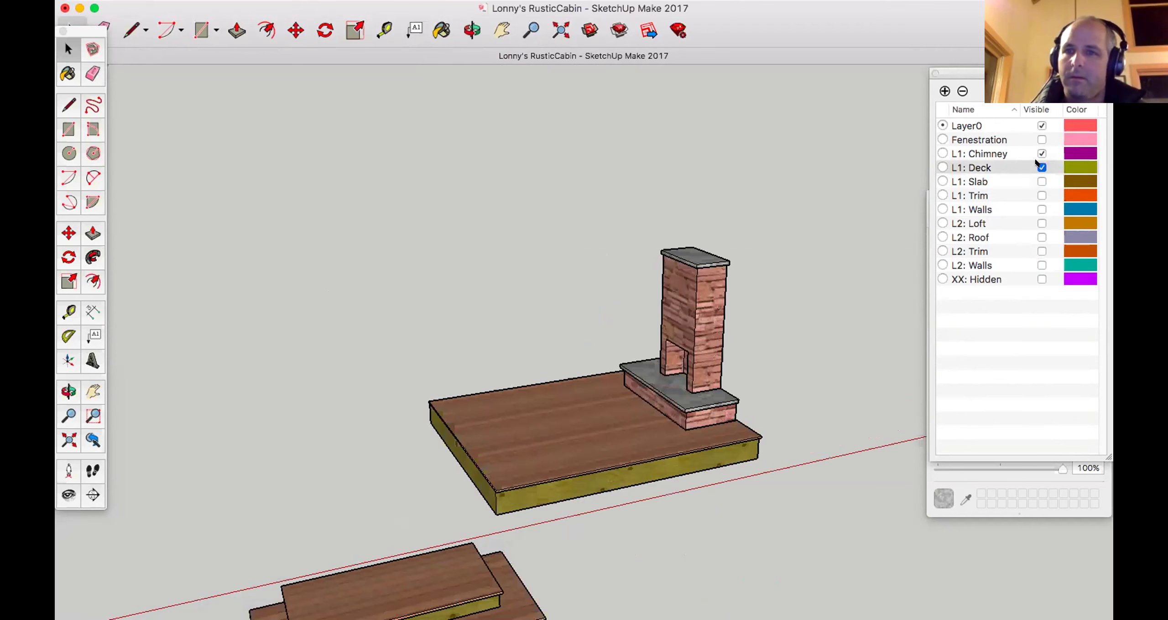
click(1042, 167)
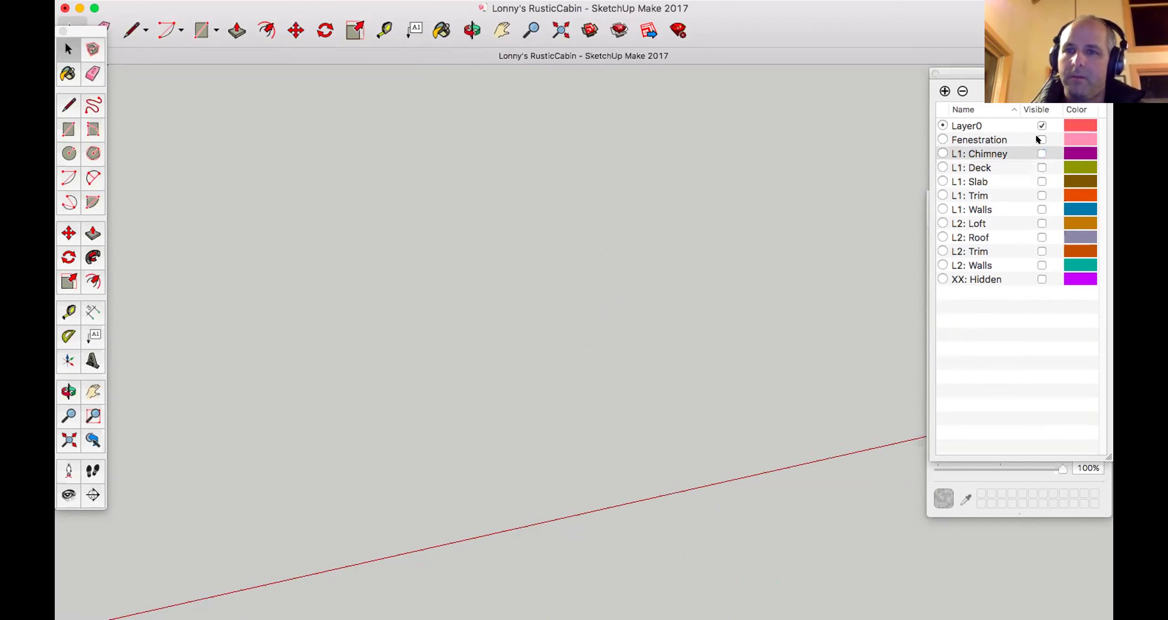
Make the Fenestration, L1: Chimney, L1: Deck, L1: Slab and L1: Trim layers visible again
click(1041, 139)
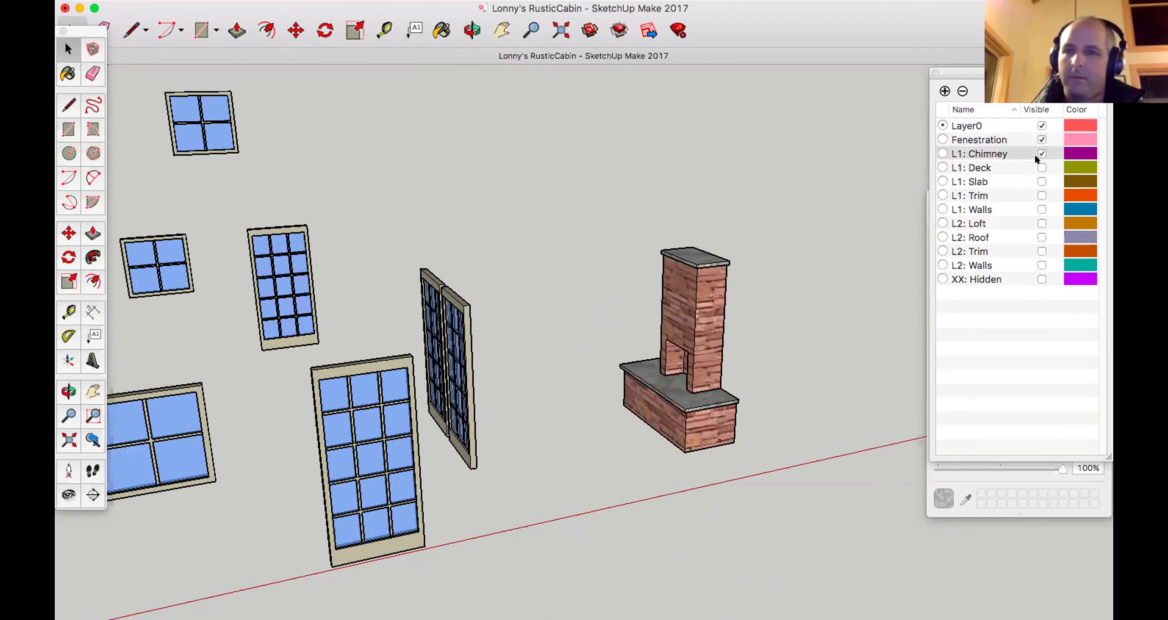
click(1041, 168)
click(1041, 182)
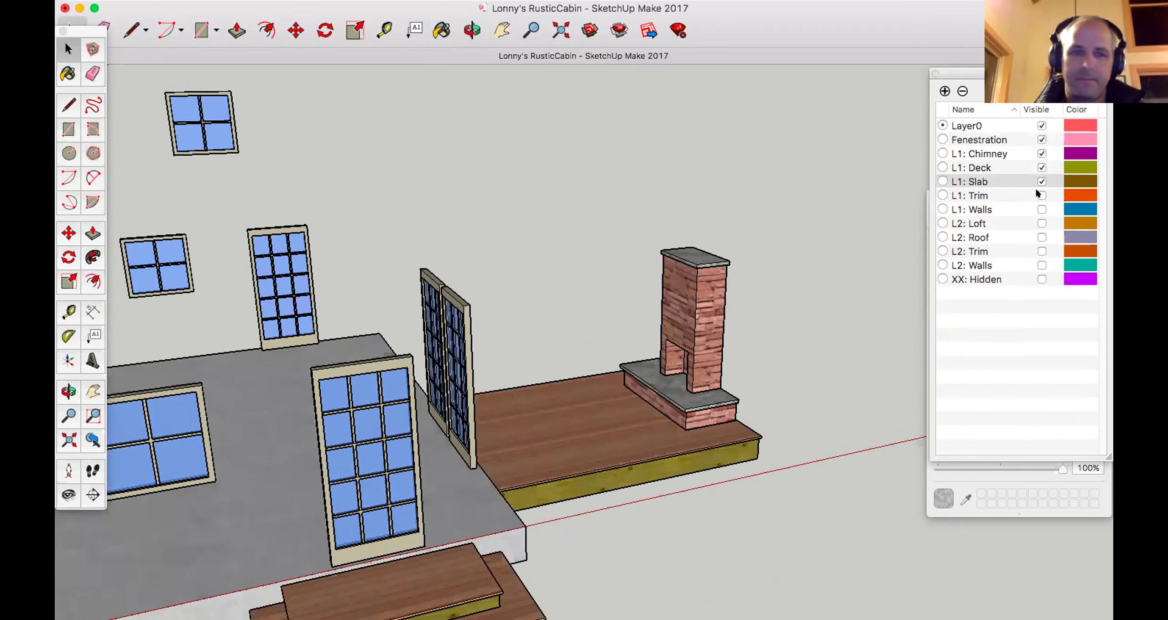
click(1041, 196)
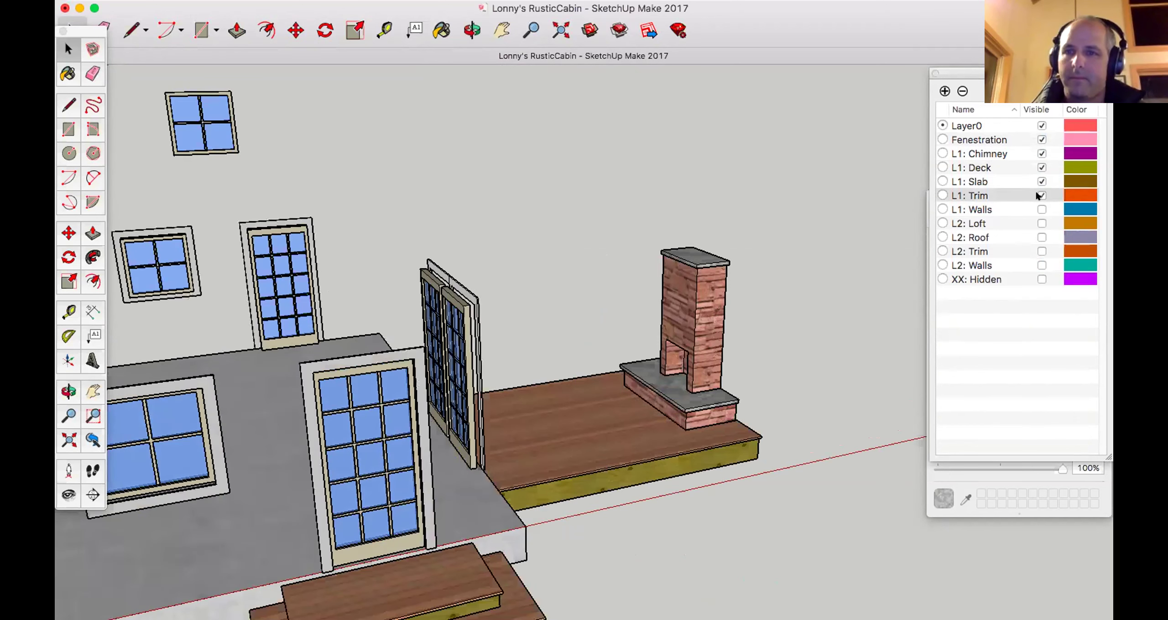
Make the L1: Walls, L2: Loft, L2: Roof, L2: Trim and L2: Walls layers visible again
click(1041, 209)
click(1041, 224)
click(1041, 238)
click(1042, 252)
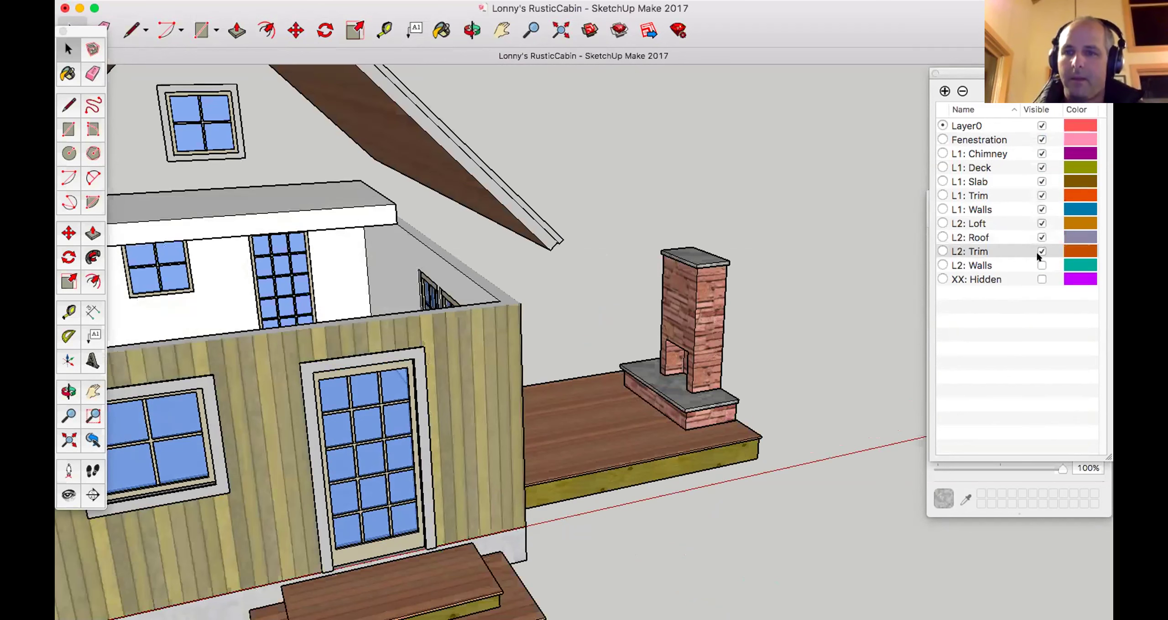
click(1041, 266)
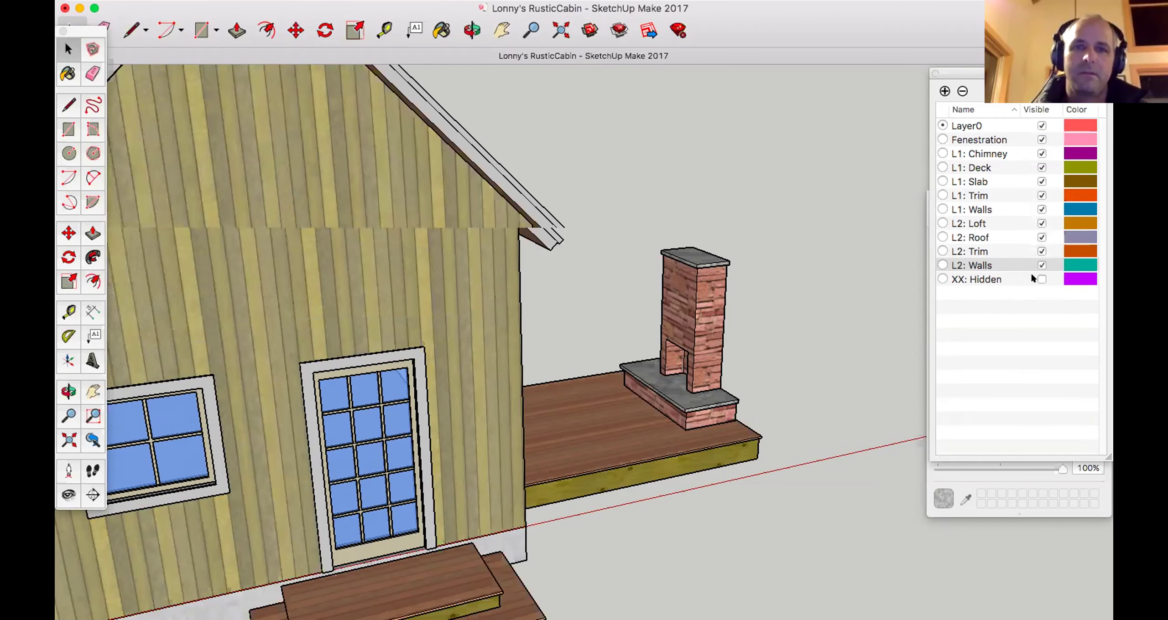
Hide the L2: Roof layer and examine the cabin's interior walls, slab and loft from above
mouse_move(906, 222)
middle_down()
mouse_move(793, 233)
mouse_move(836, 152)
middle_up()
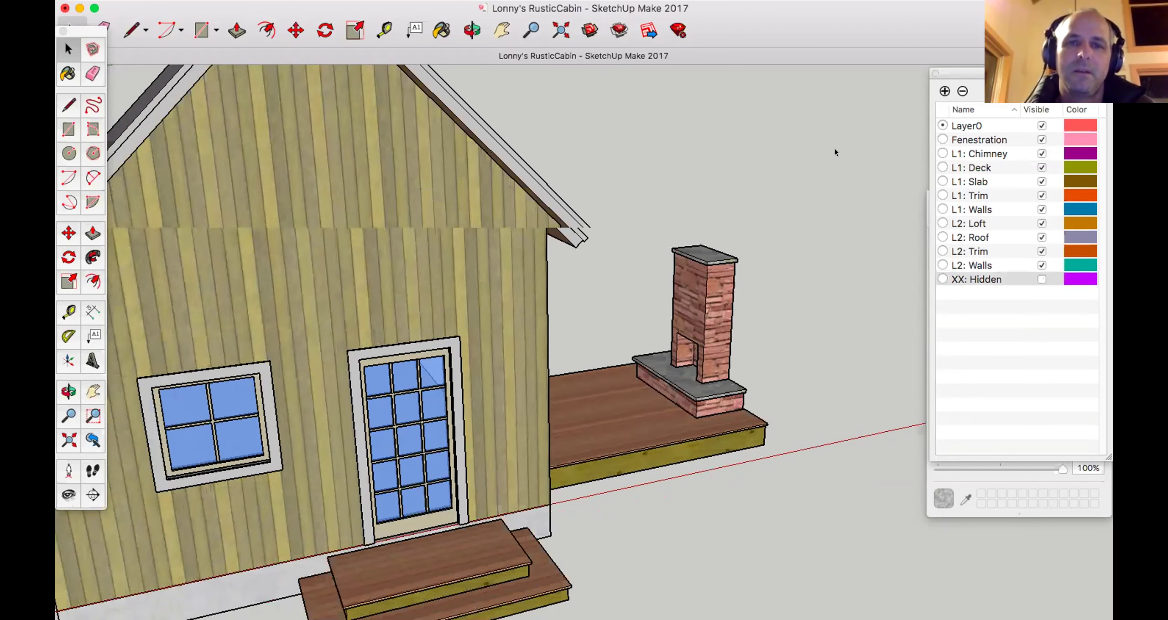
scroll(829, 91, down, 2)
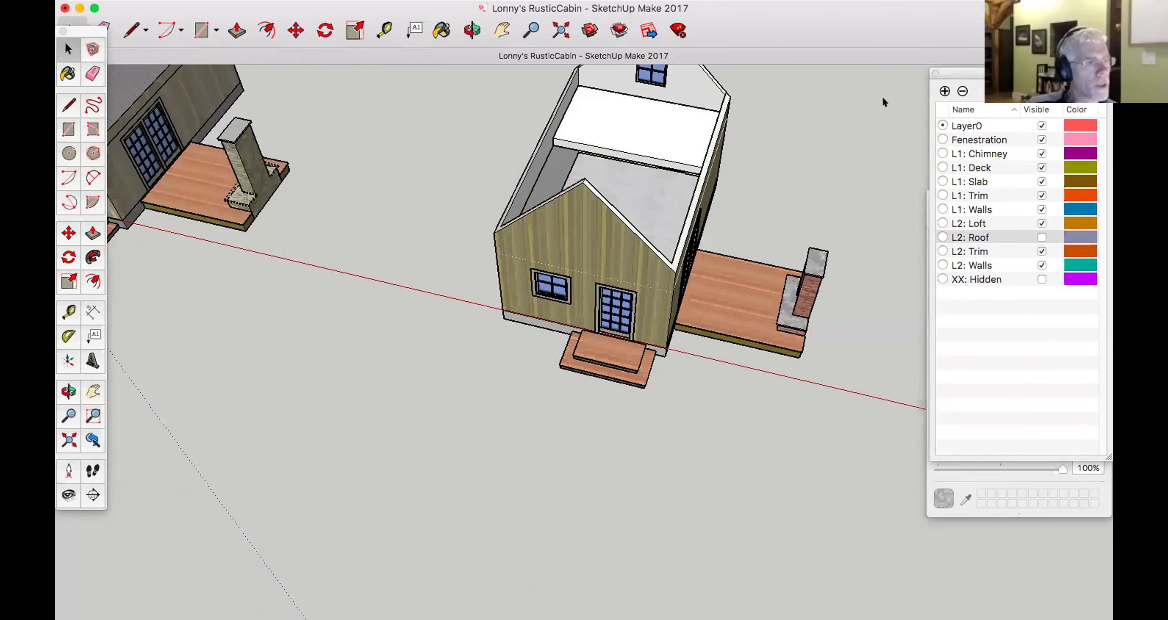
middle_drag(755, 175, 615, 130)
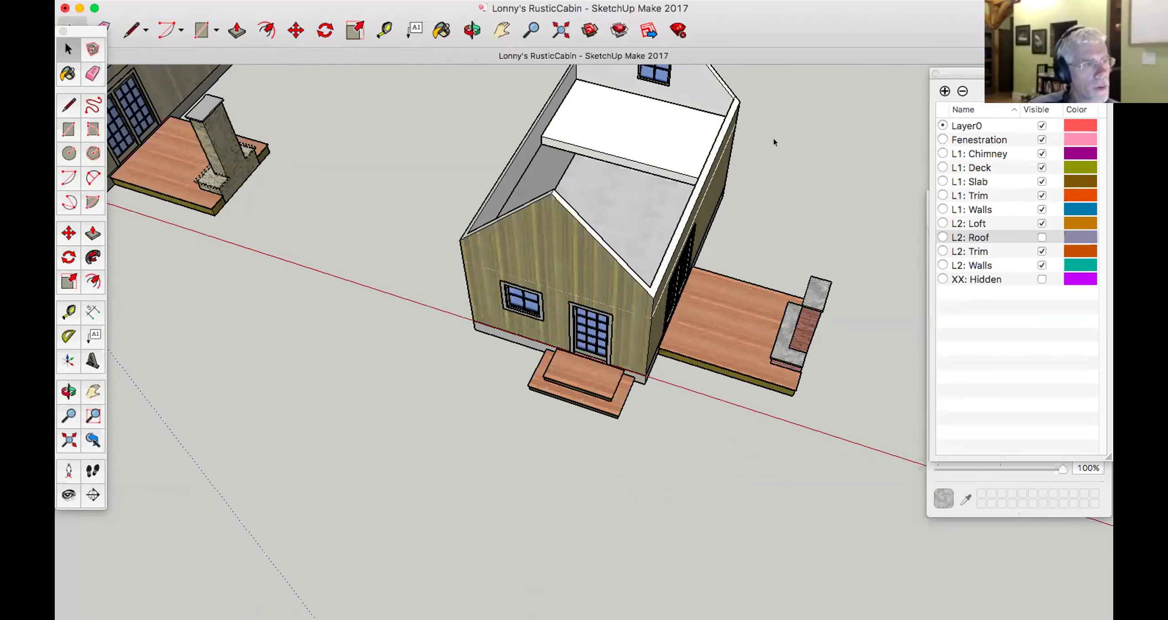
middle_drag(857, 169, 868, 147)
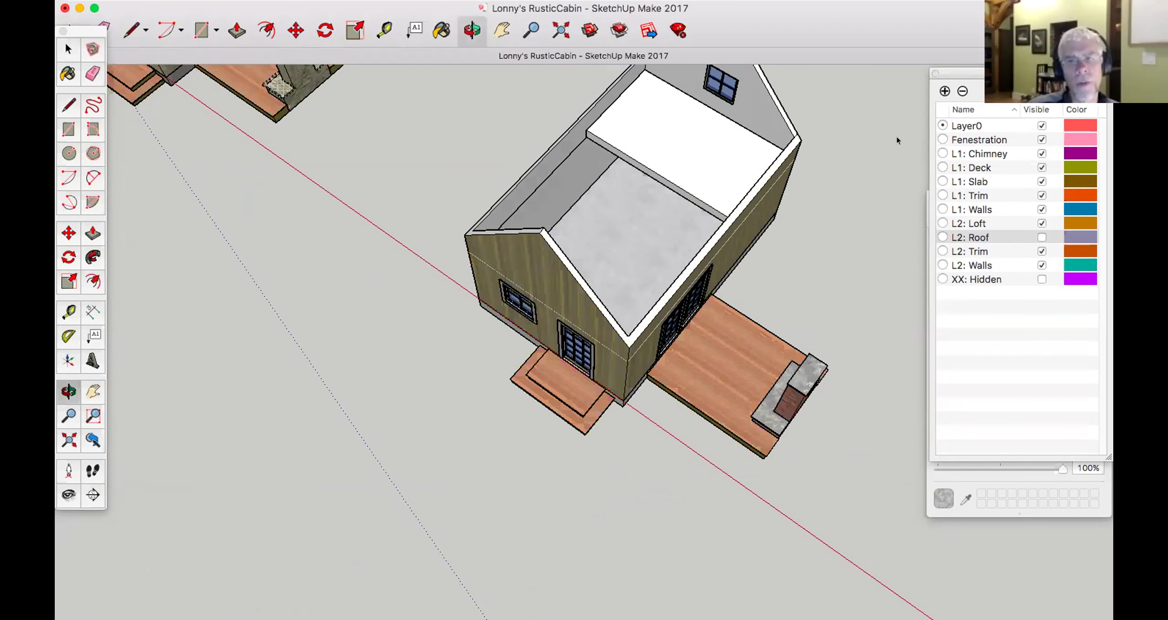
middle_drag(895, 136, 881, 146)
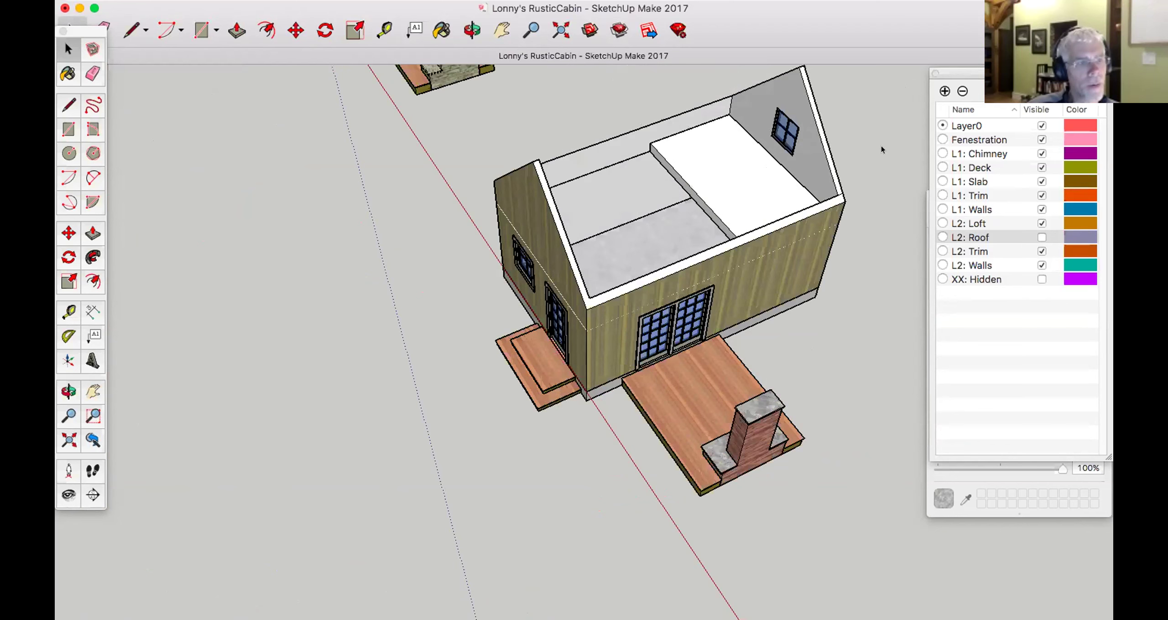
scroll(882, 143, up, 2)
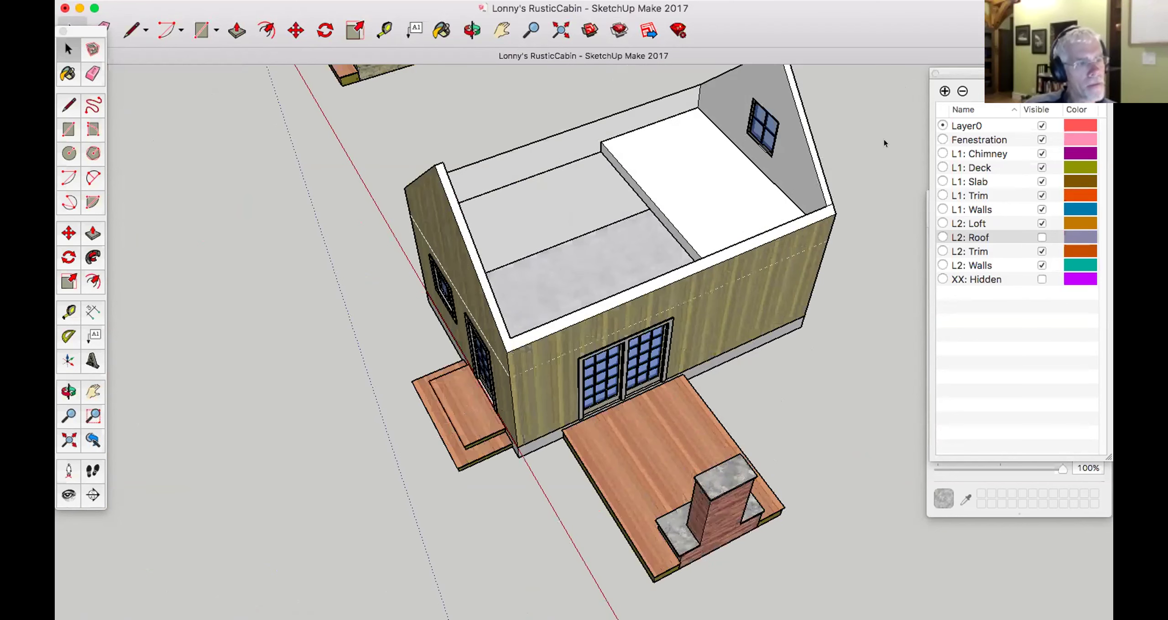
scroll(883, 142, down, 1)
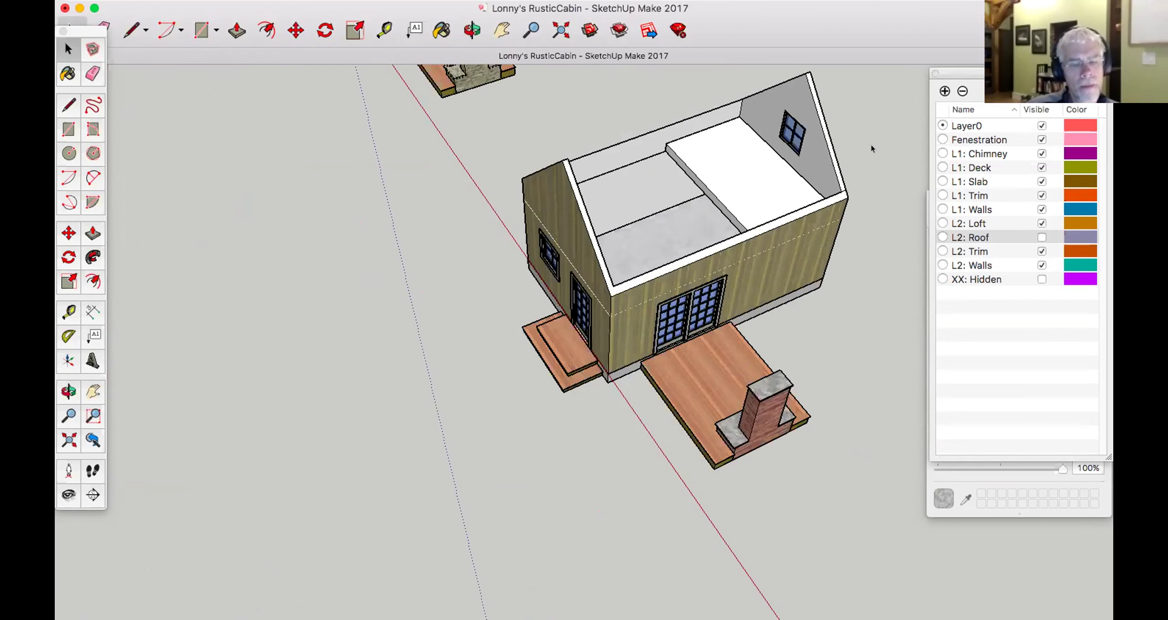
scroll(879, 174, up, 1)
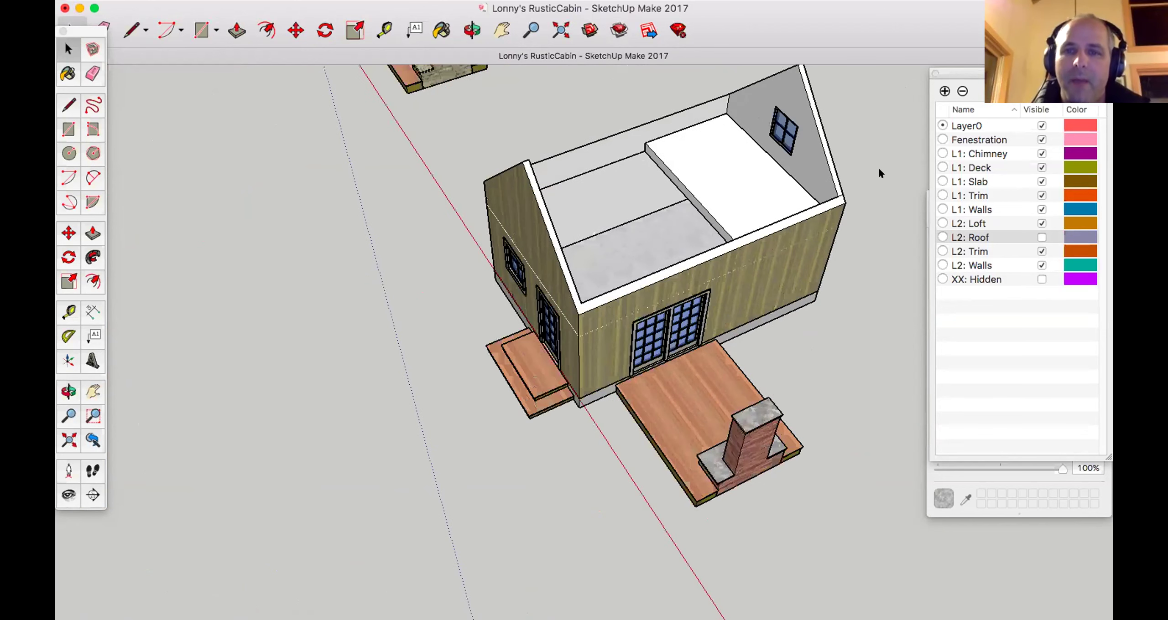
Examine the roofless cabin from a lower angle on the deck side, with its doors and brick chimney in view
key(o)
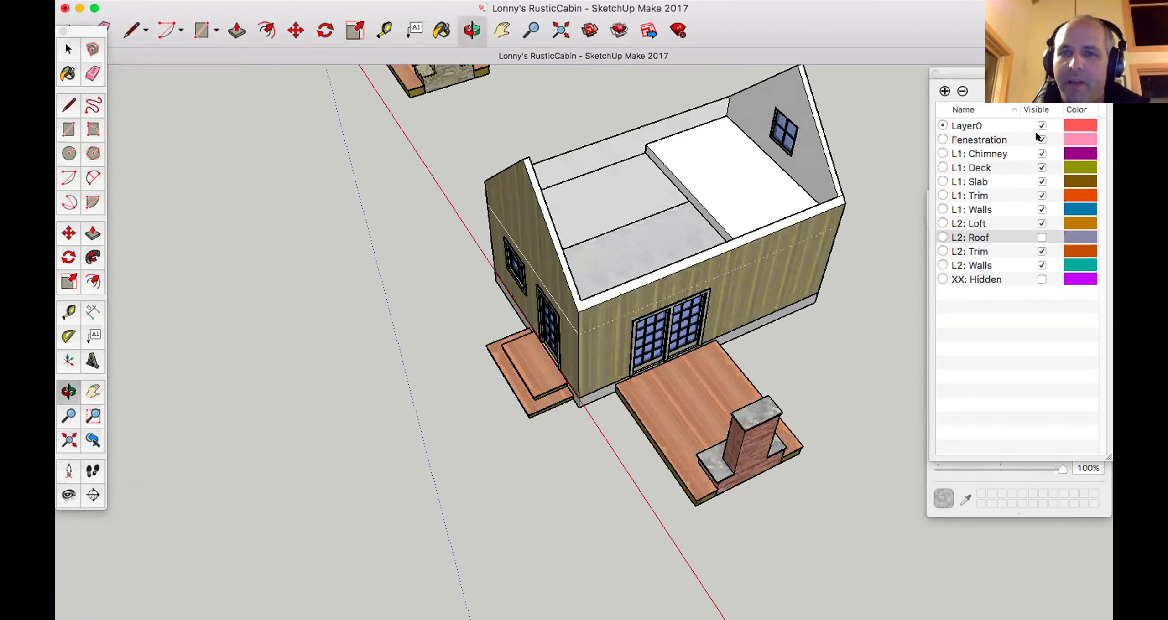
drag(729, 335, 730, 259)
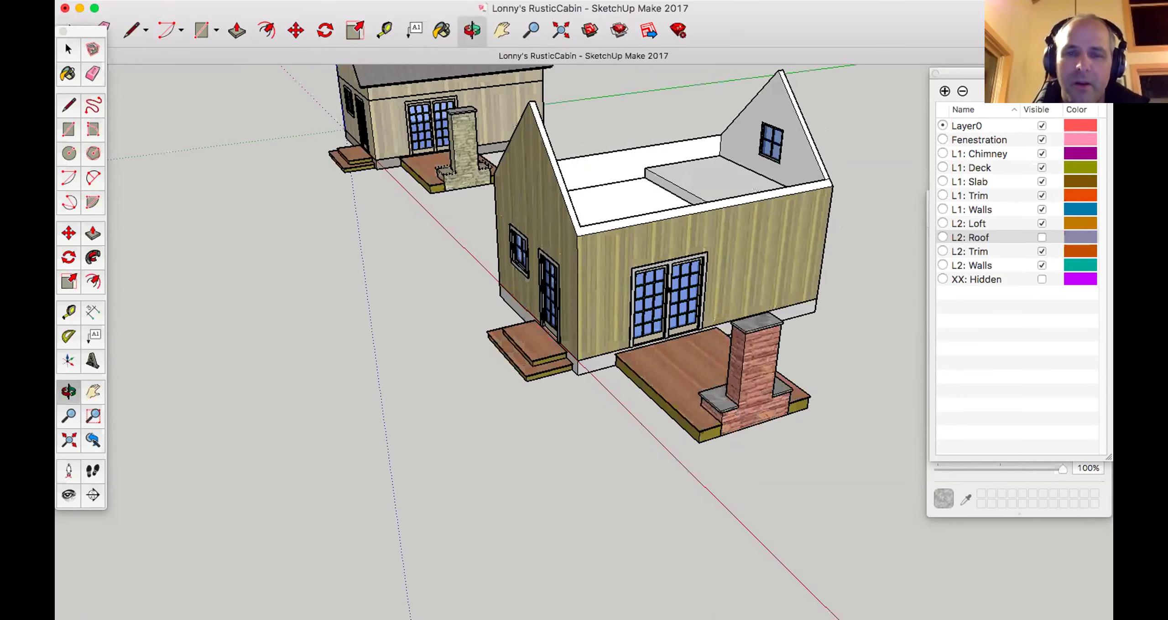
key(space)
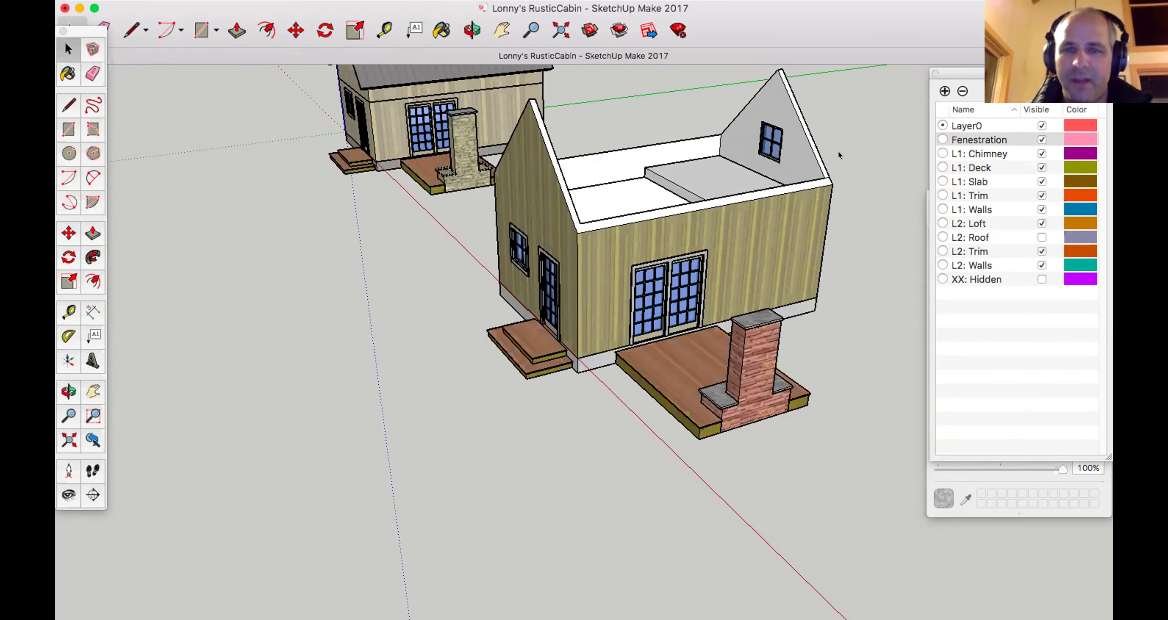
scroll(837, 152, down, 2)
scroll(837, 151, down, 1)
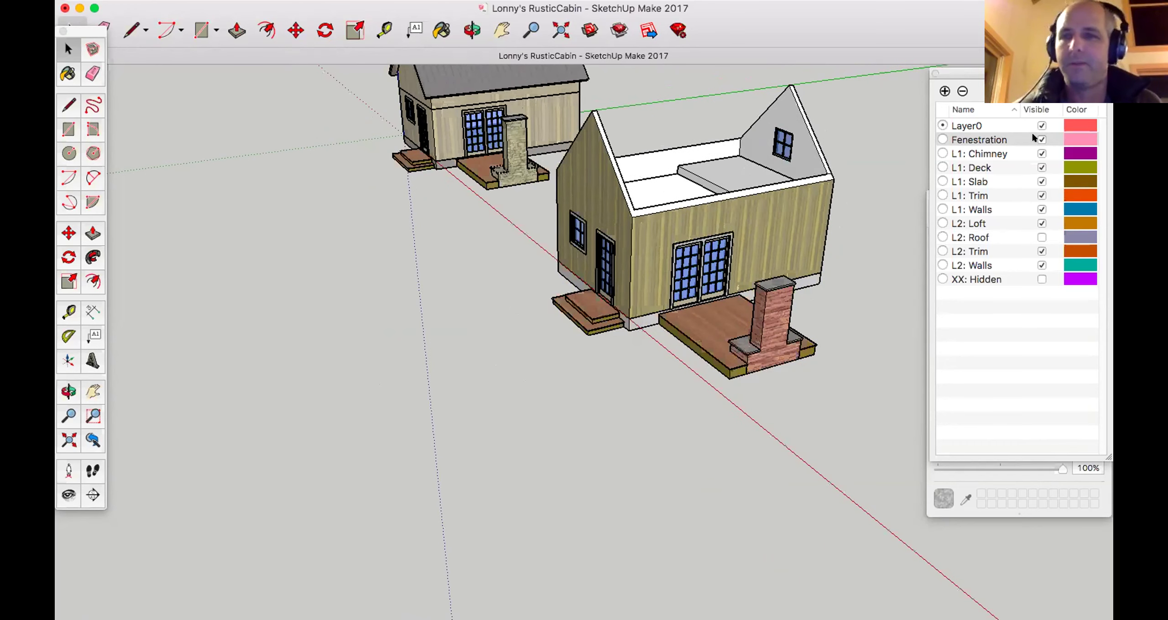
scroll(846, 157, up, 3)
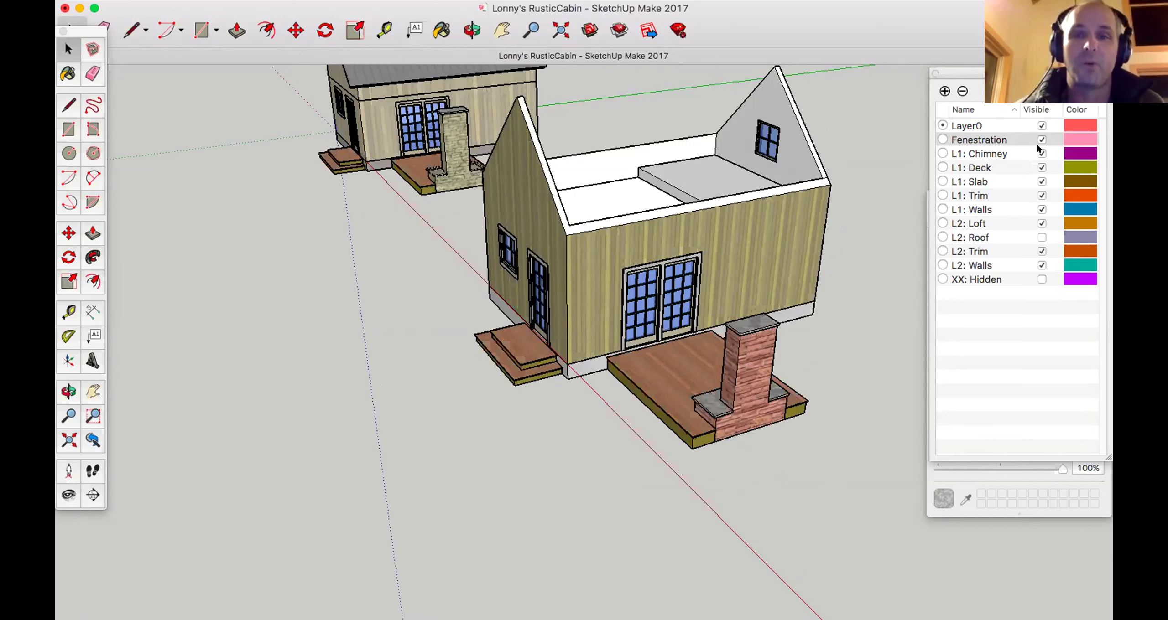
Make the L2: Roof layer visible again and view the complete cabin from the deck side
click(1042, 237)
middle_drag(607, 123, 596, 106)
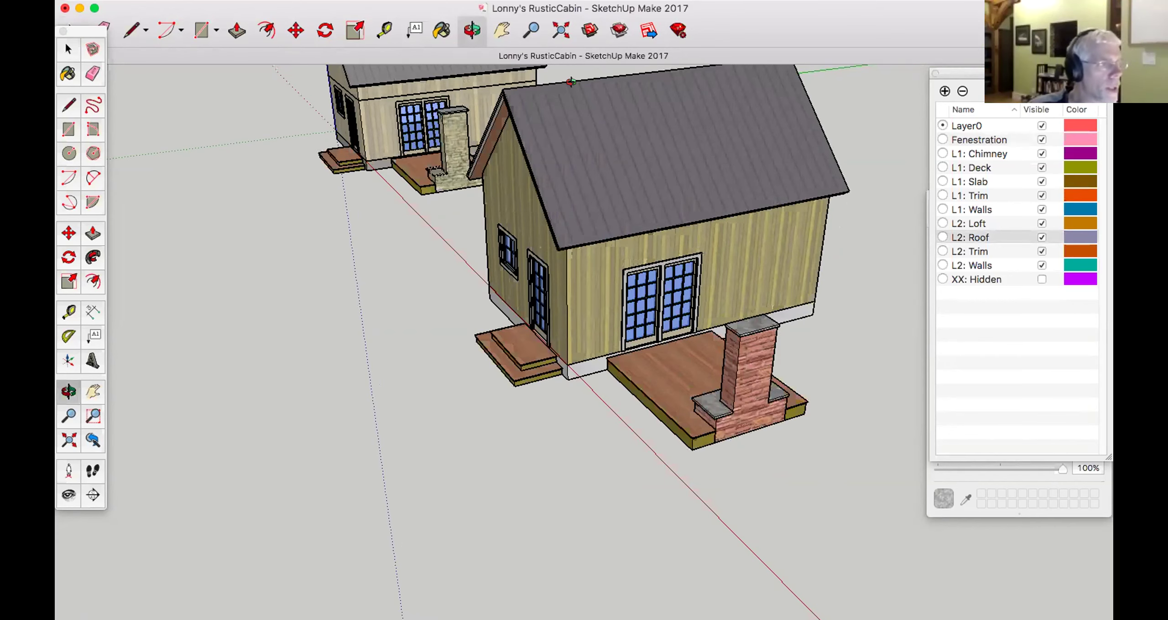
drag(570, 81, 451, 96)
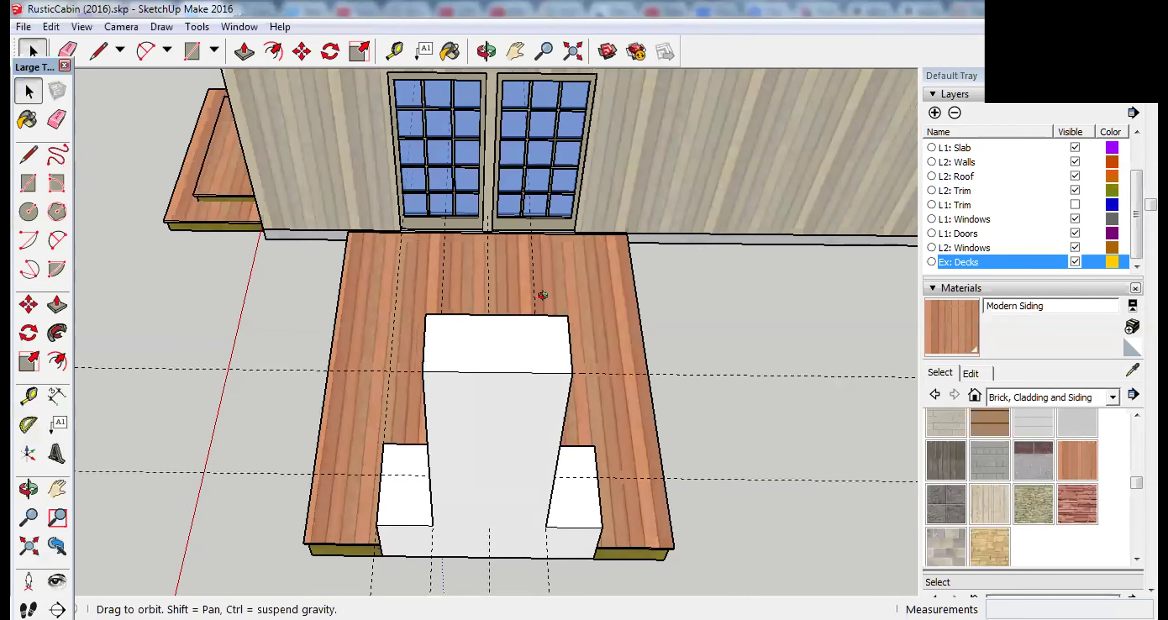
Examine the RusticCabin (2016) model, including its deck, unpainted chimney, double doors and entry steps, from several angles
middle_drag(542, 296, 523, 185)
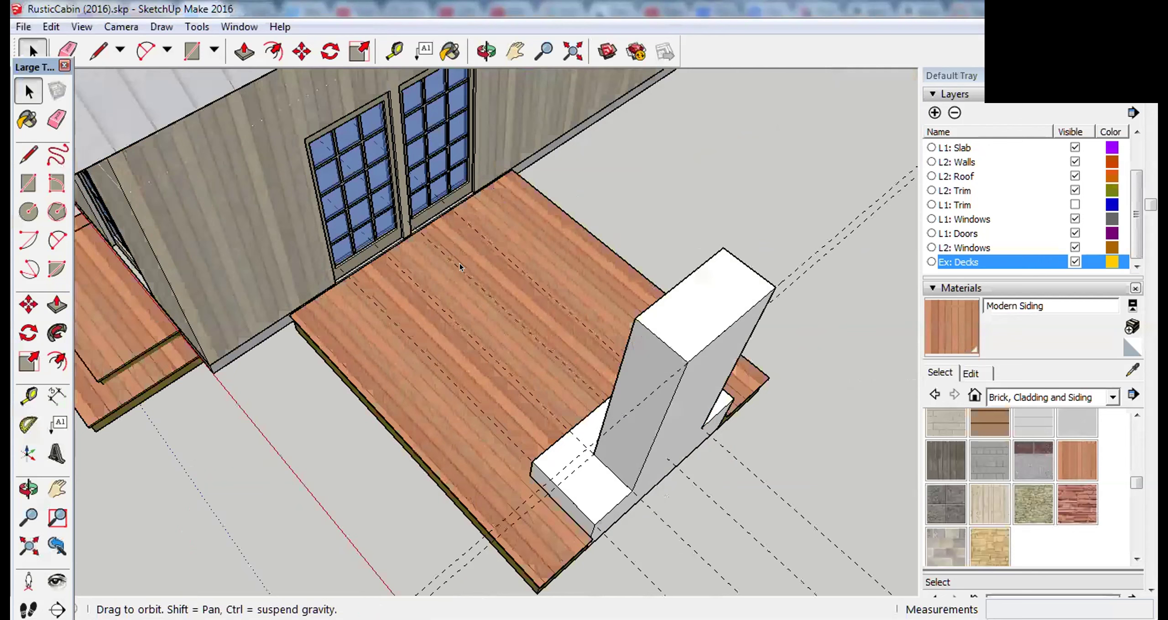
click(30, 539)
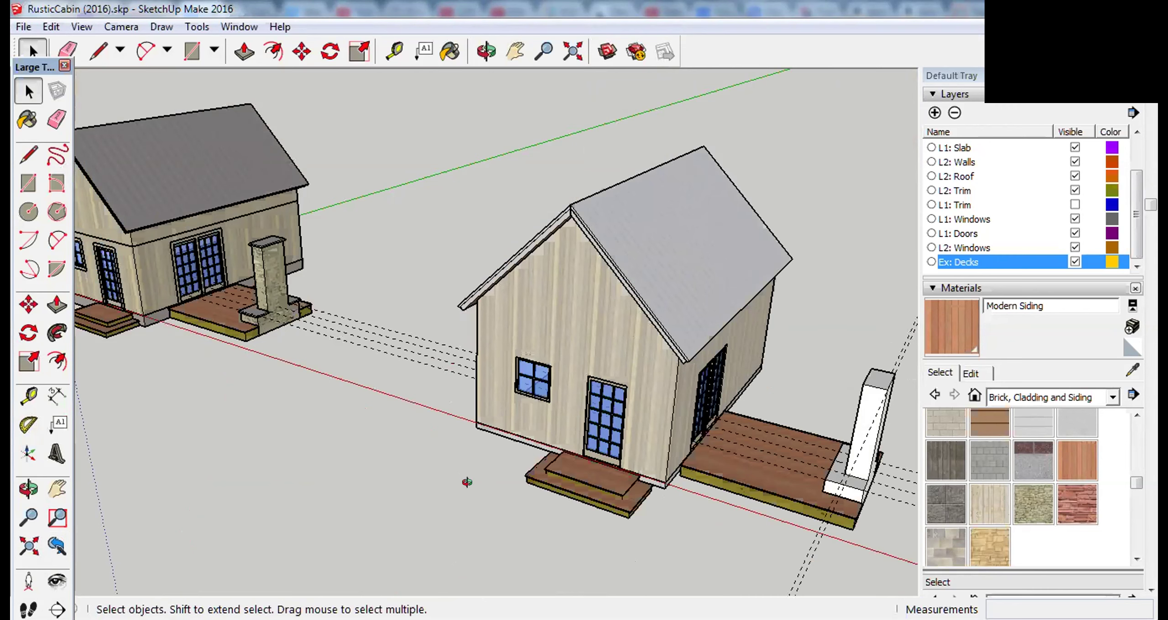
key(o)
drag(464, 522, 325, 414)
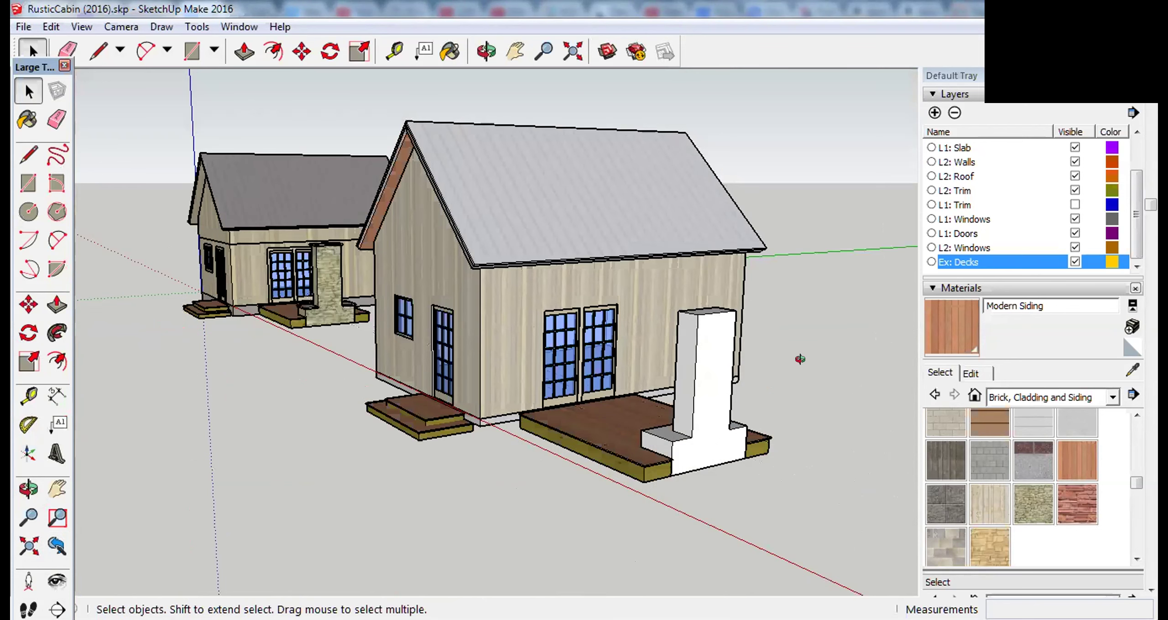
key(o)
drag(748, 400, 228, 495)
key(space)
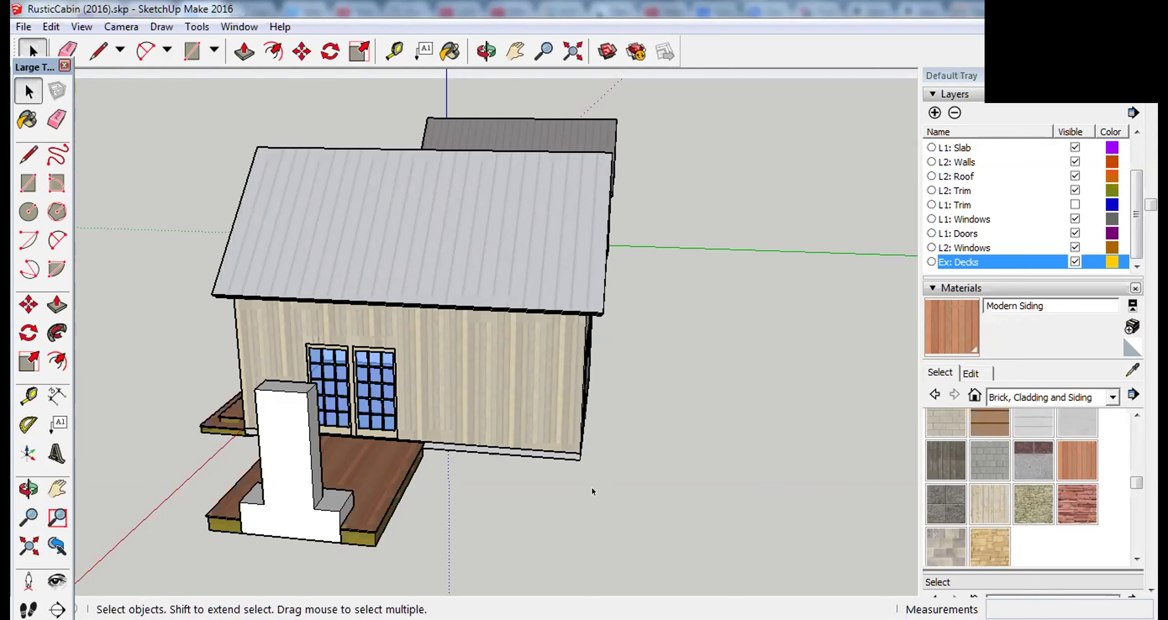
middle_drag(589, 472, 522, 516)
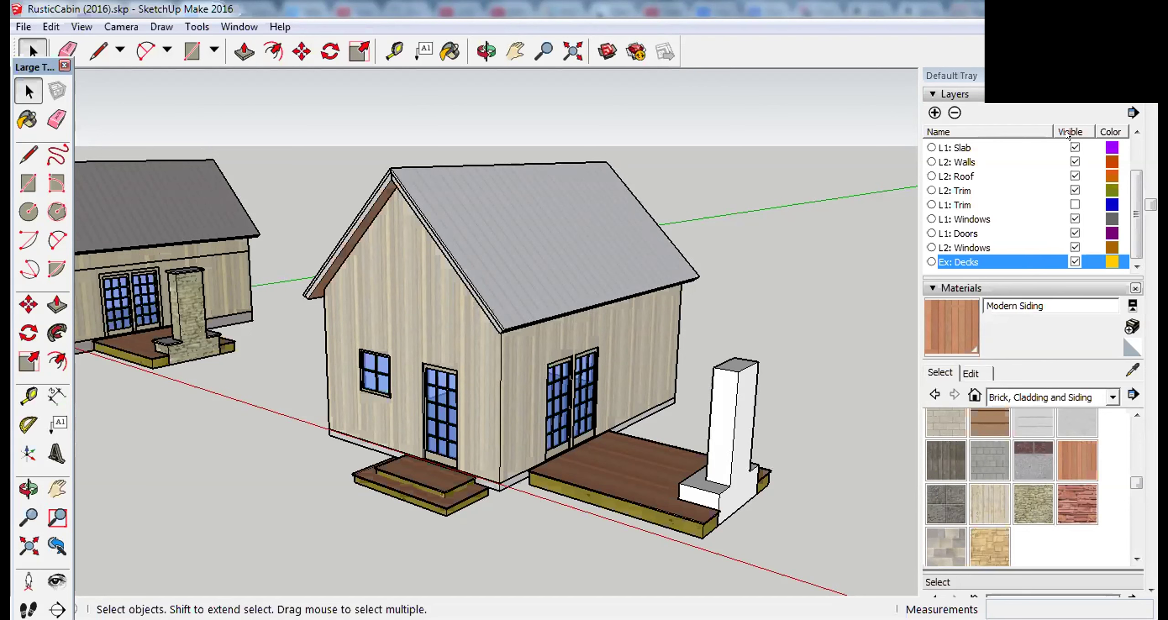
Check what the L1: Slab, L2: Walls and L2: Roof layers contain by hiding and restoring each one
click(1074, 147)
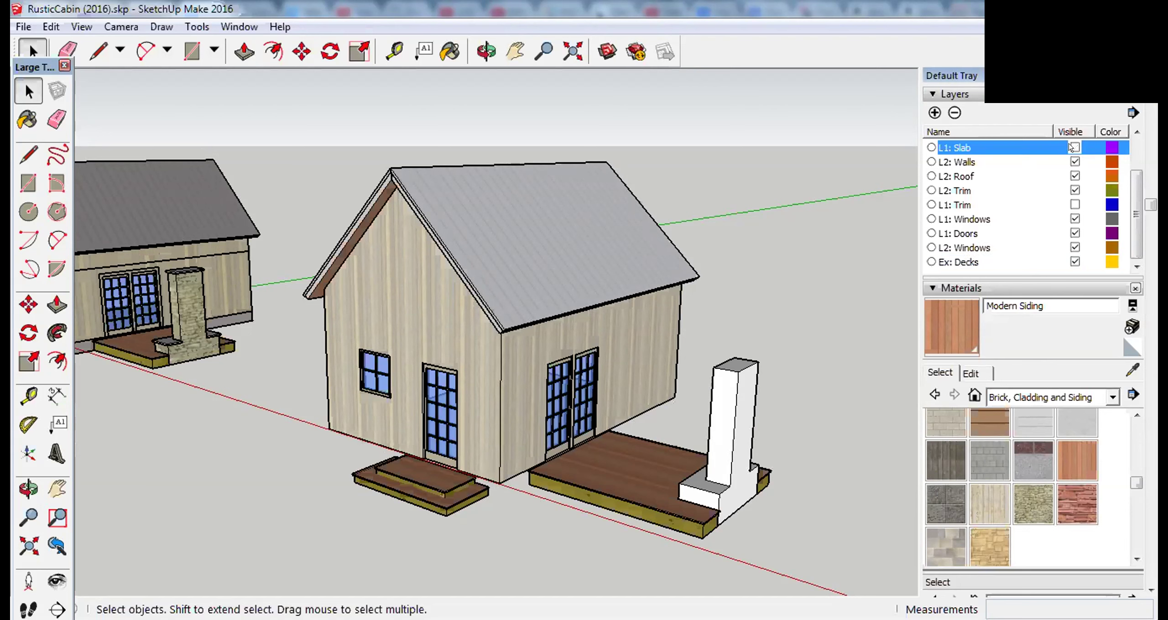
click(1075, 147)
click(1074, 161)
click(1074, 161)
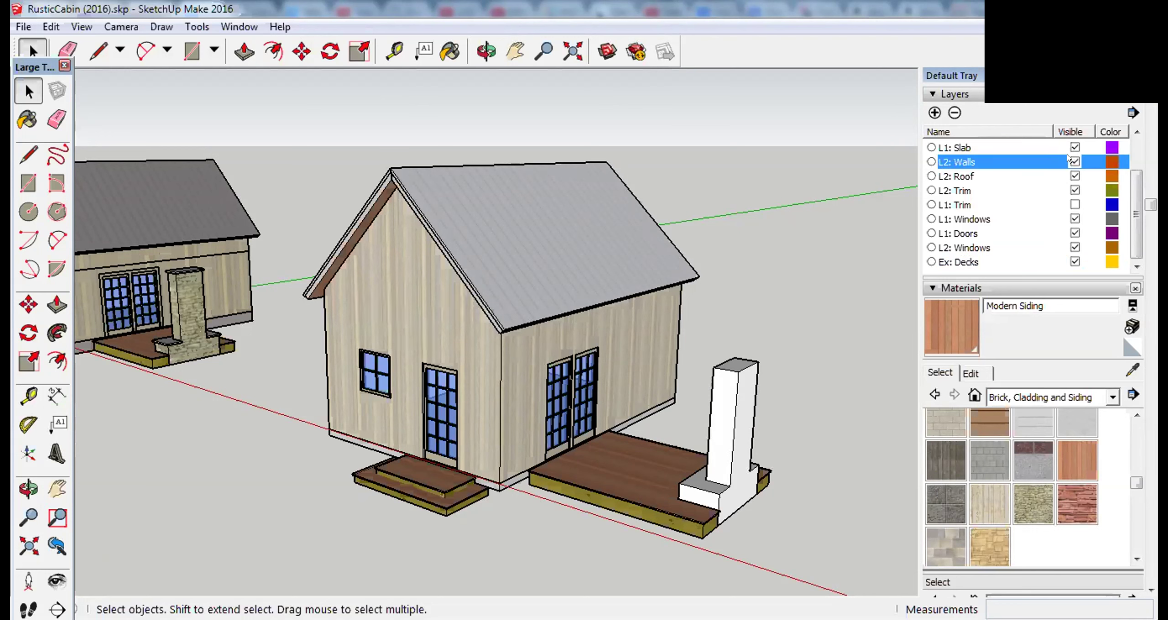
click(1074, 175)
click(1074, 176)
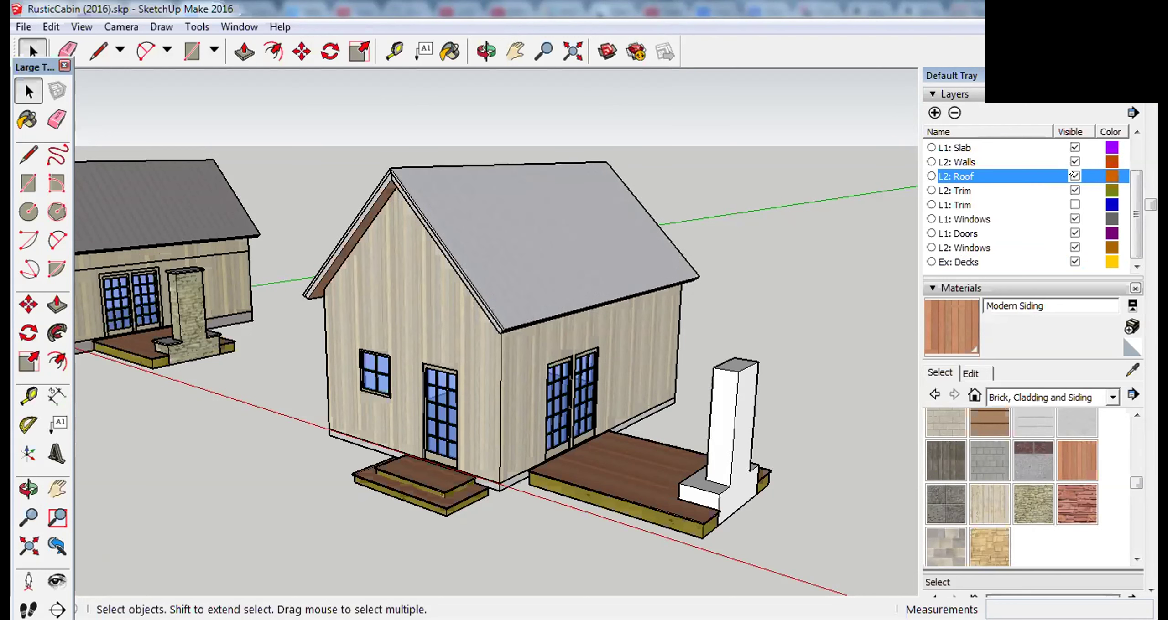
Make the L1: Trim layer visible and check the L2: Trim layer by switching its visibility off and on
click(1064, 187)
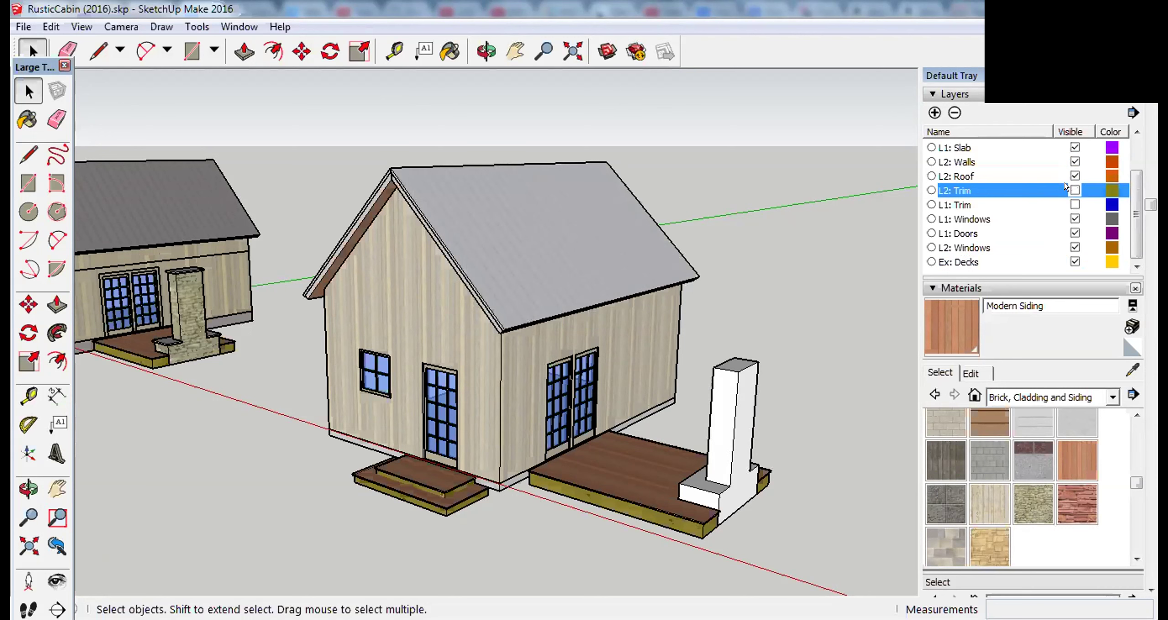
click(1073, 191)
click(1073, 204)
click(1073, 190)
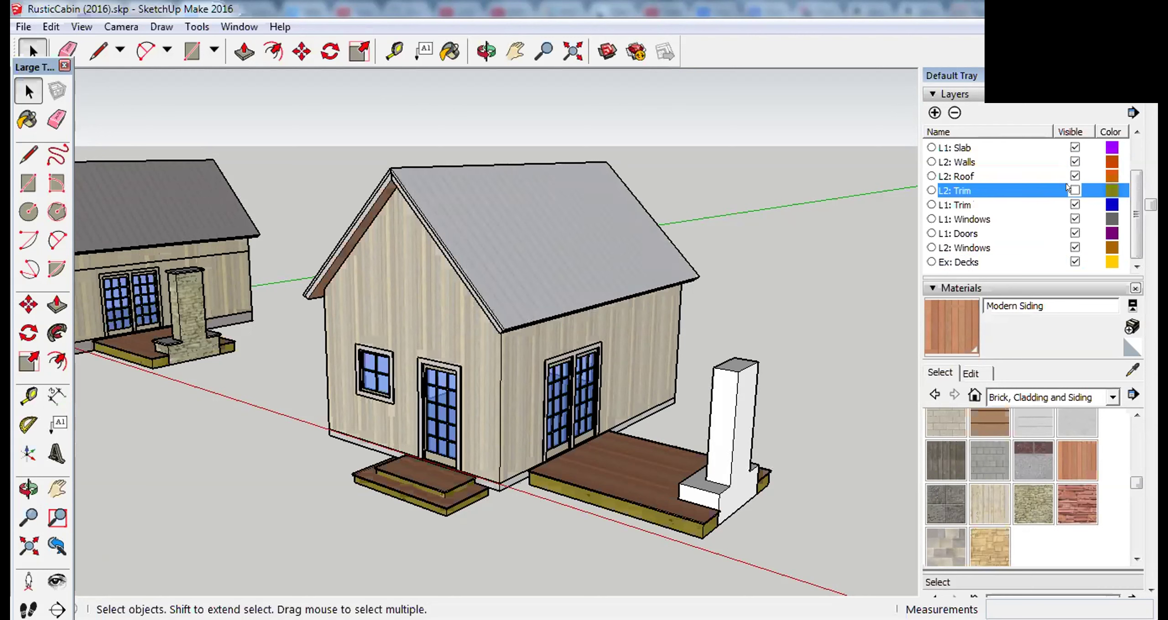
Hide the L1: Windows, L1: Doors, L2: Windows and Ex: Decks layers
click(1068, 214)
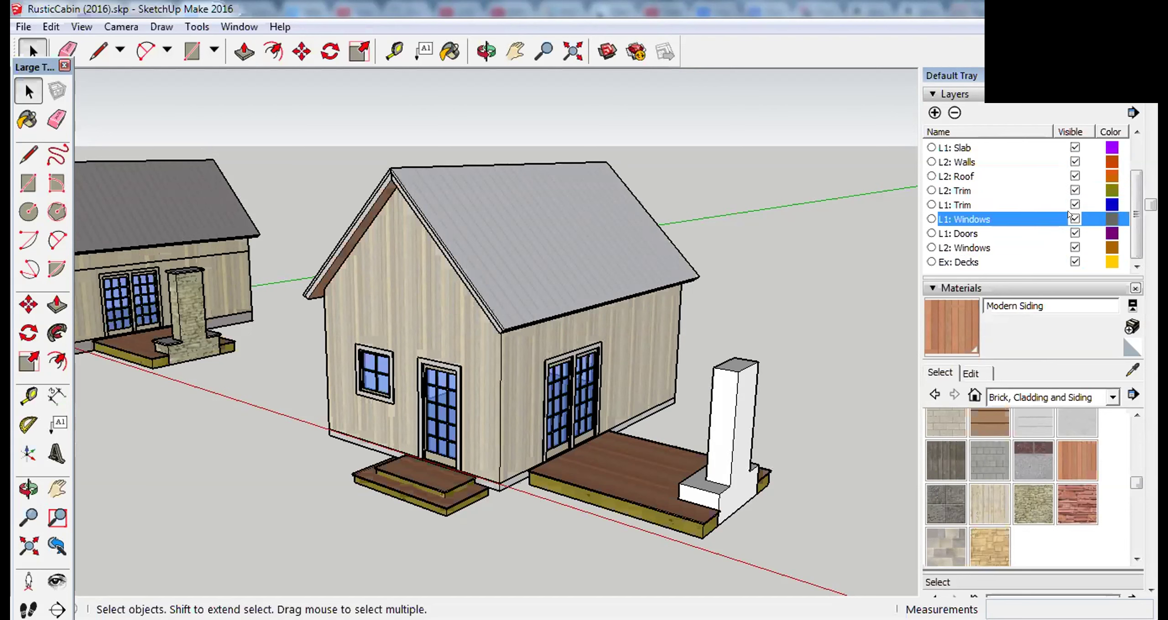
click(1070, 233)
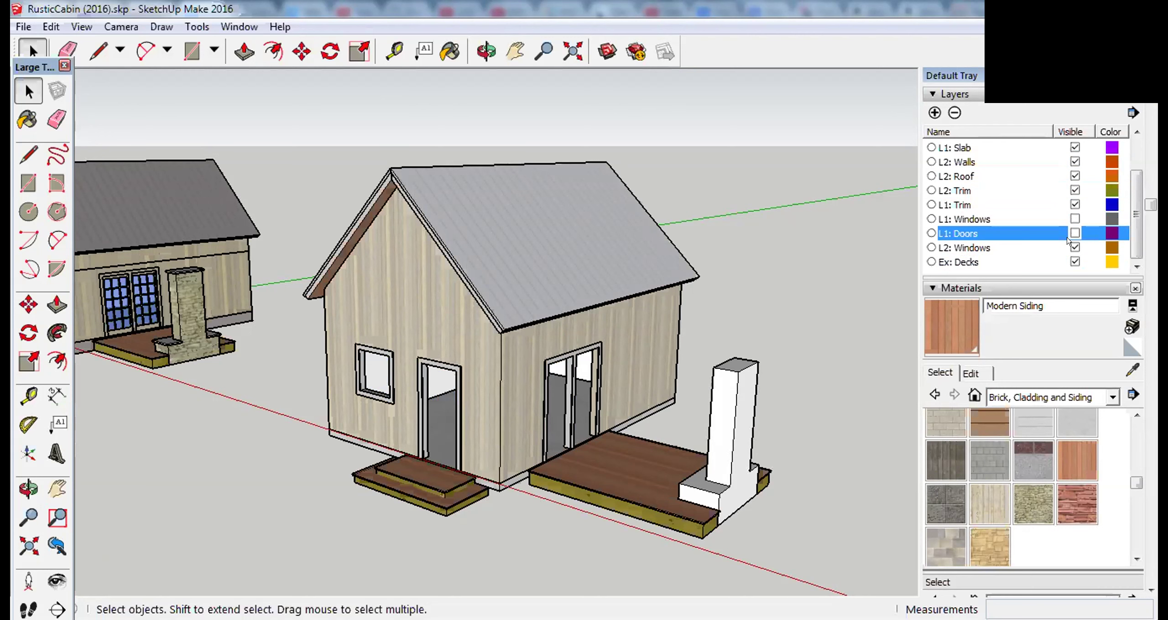
click(1069, 246)
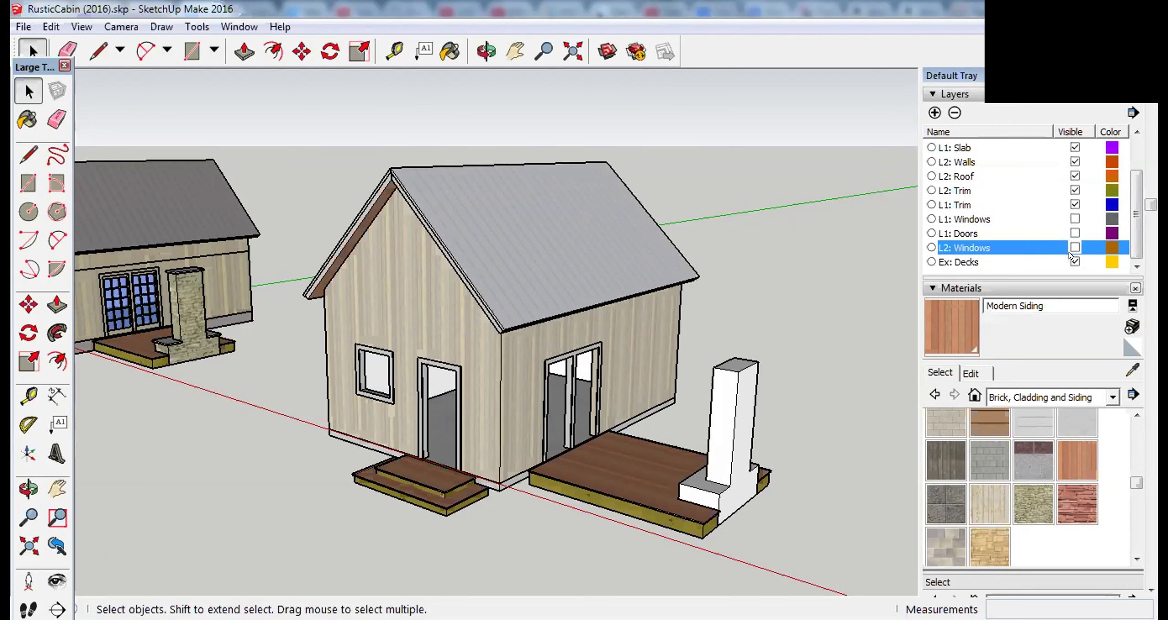
click(1072, 261)
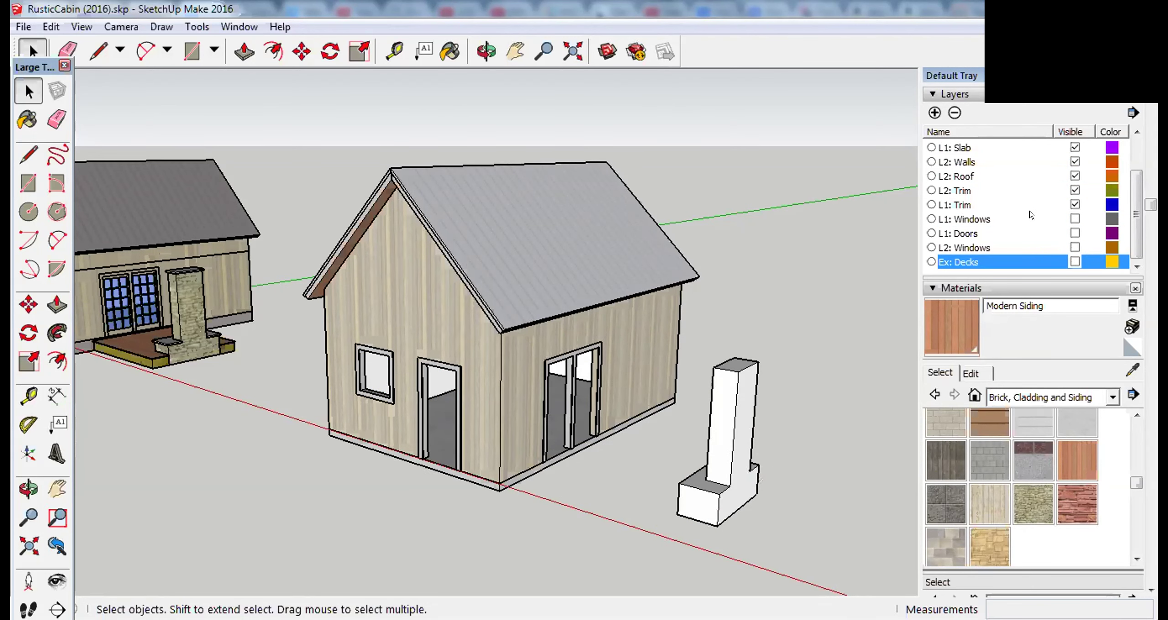
Make the L1: Windows, L1: Doors, L2: Windows and Ex: Decks layers visible again
scroll(1036, 222, down, 3)
scroll(1037, 225, up, 3)
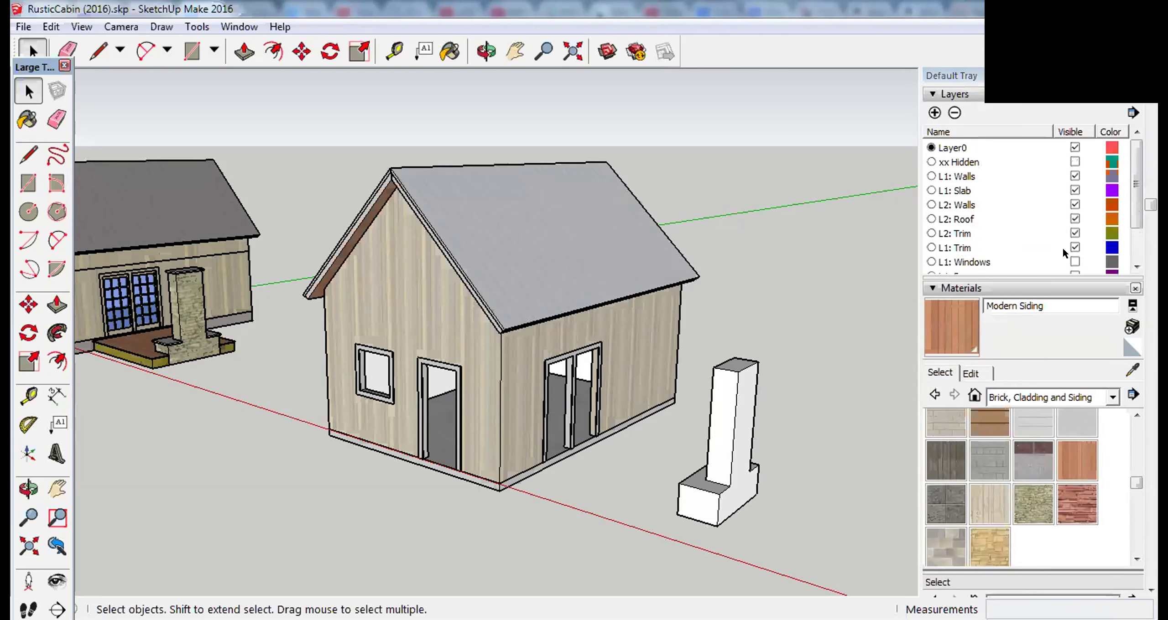
click(1074, 262)
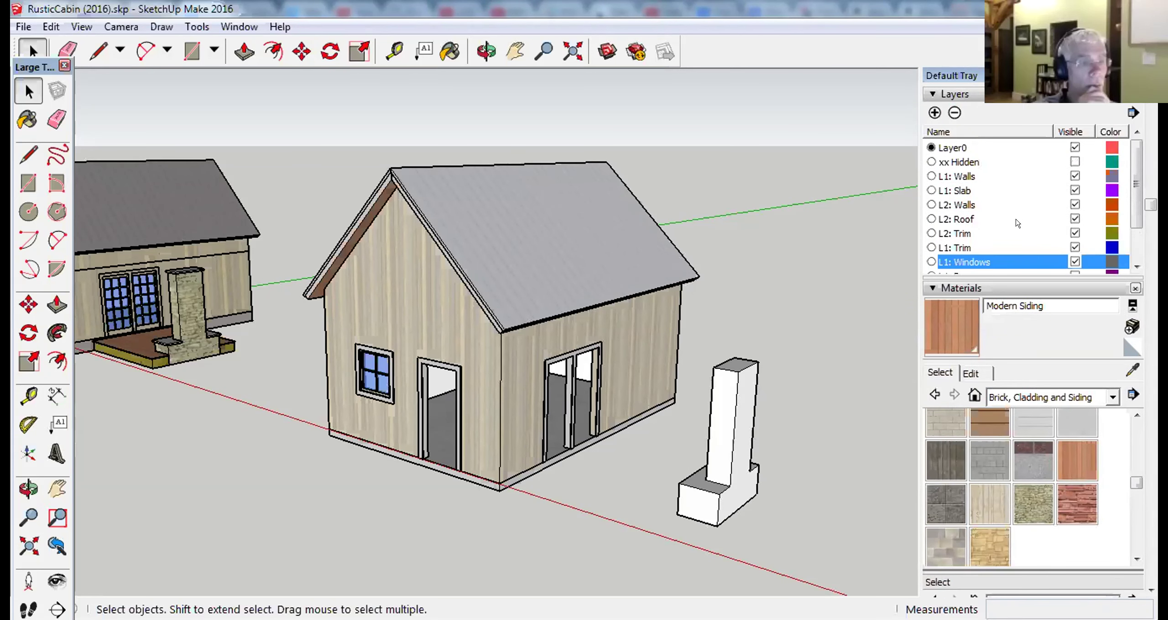
scroll(1026, 228, down, 1)
scroll(1029, 233, down, 3)
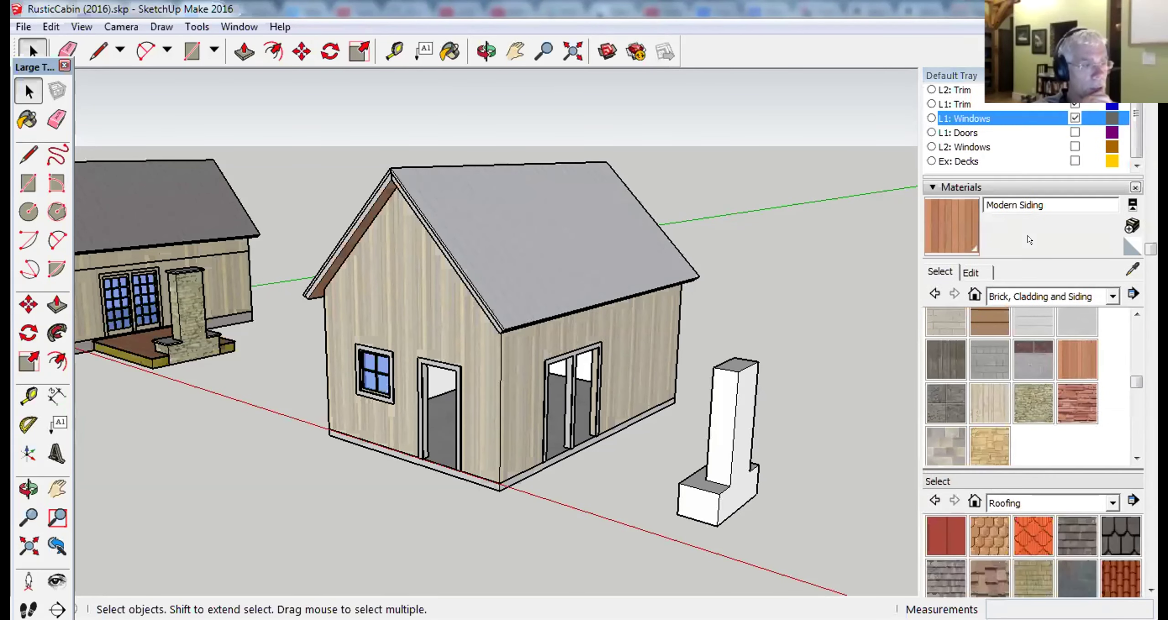
scroll(1031, 239, up, 3)
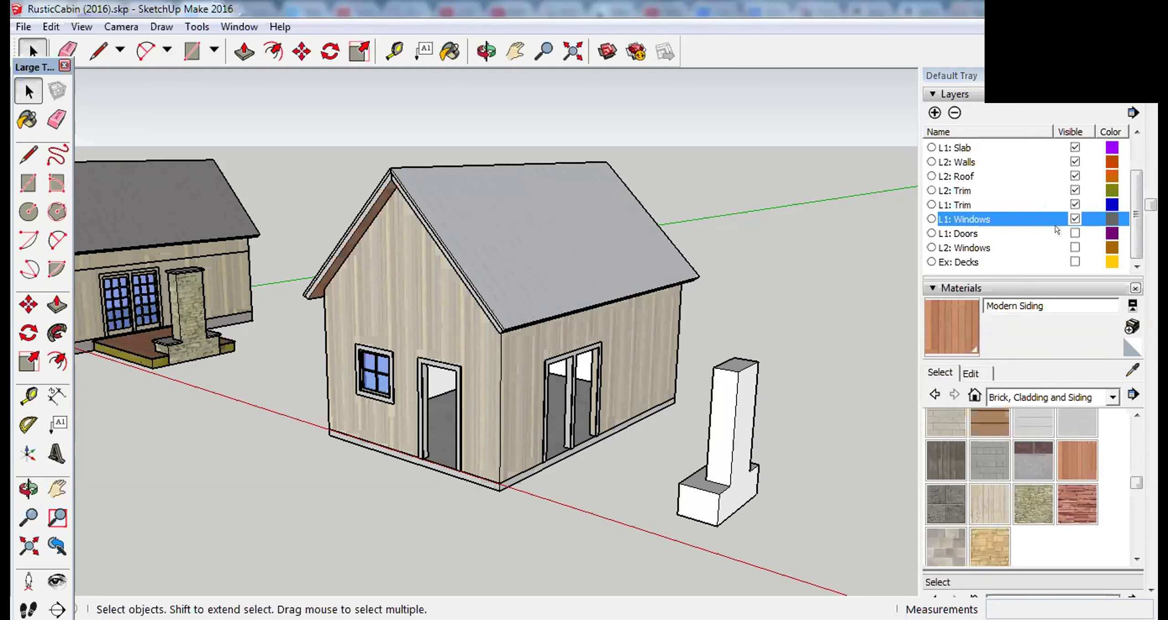
click(1069, 234)
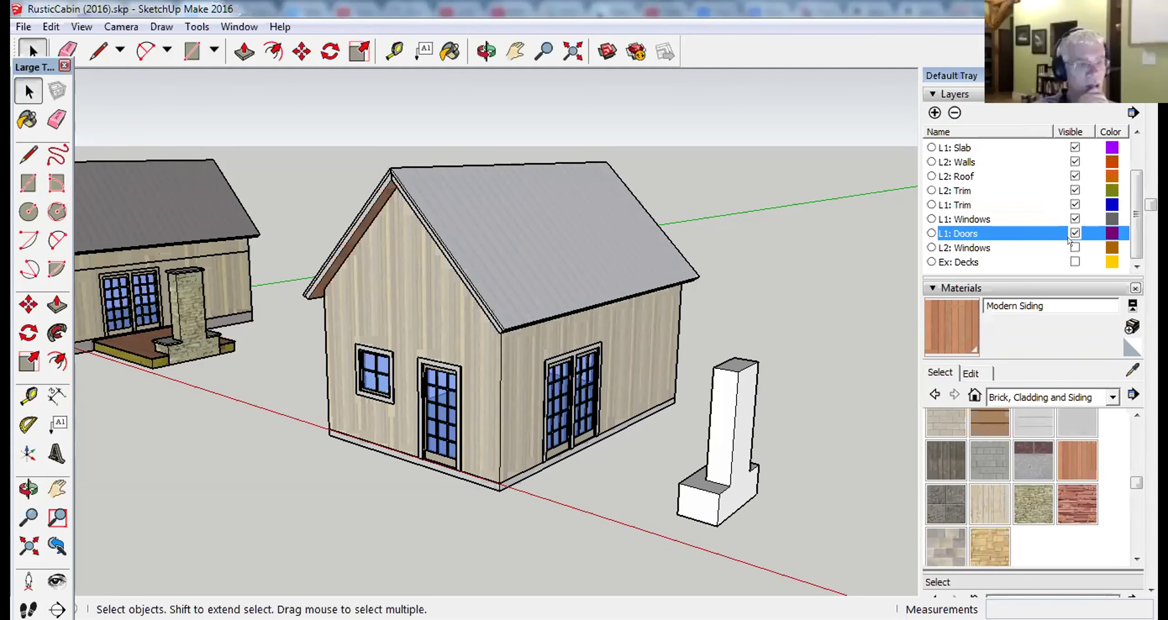
click(1069, 248)
click(1070, 262)
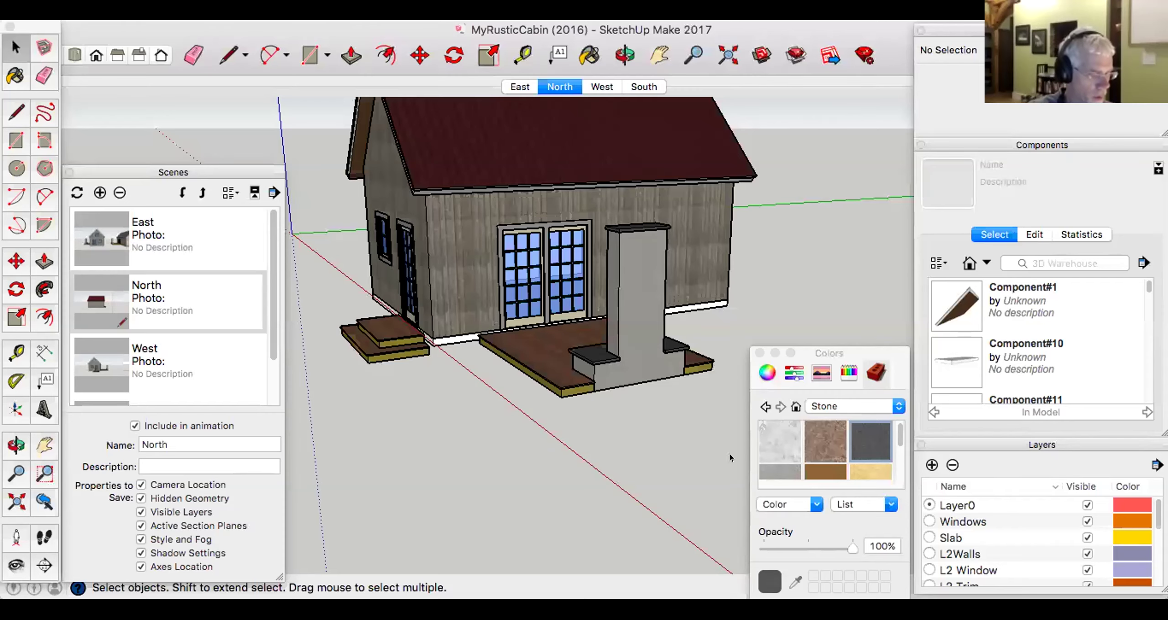
Frame the whole red-roofed cabin in the MyRusticCabin (2016) model and close the material colours window
shift+middle_drag(582, 292, 606, 416)
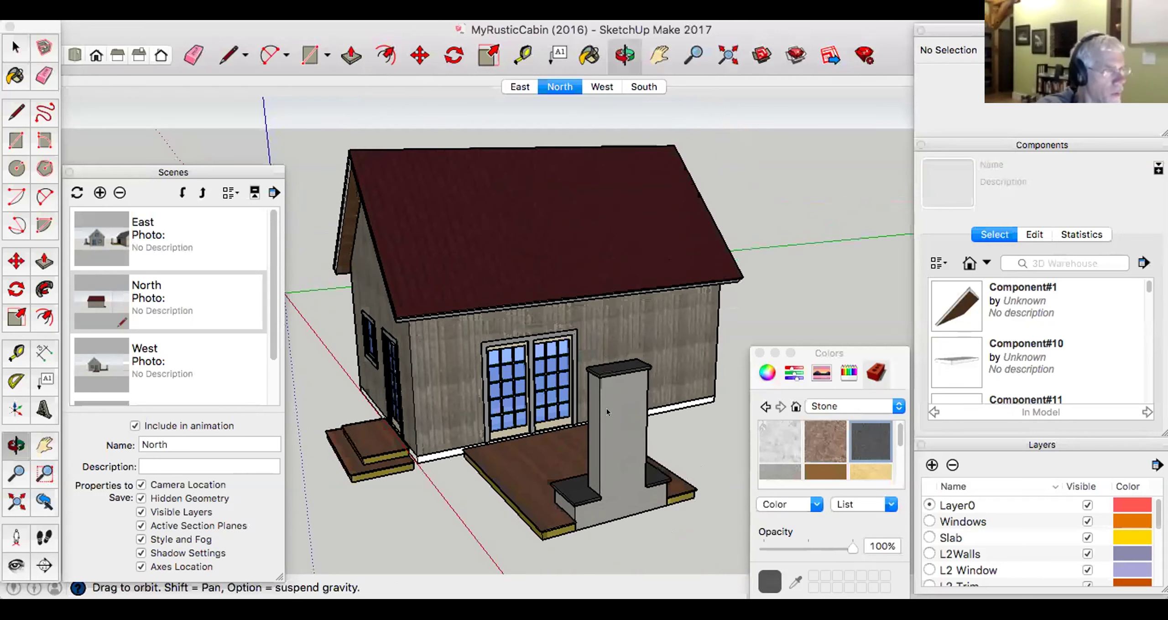
key(space)
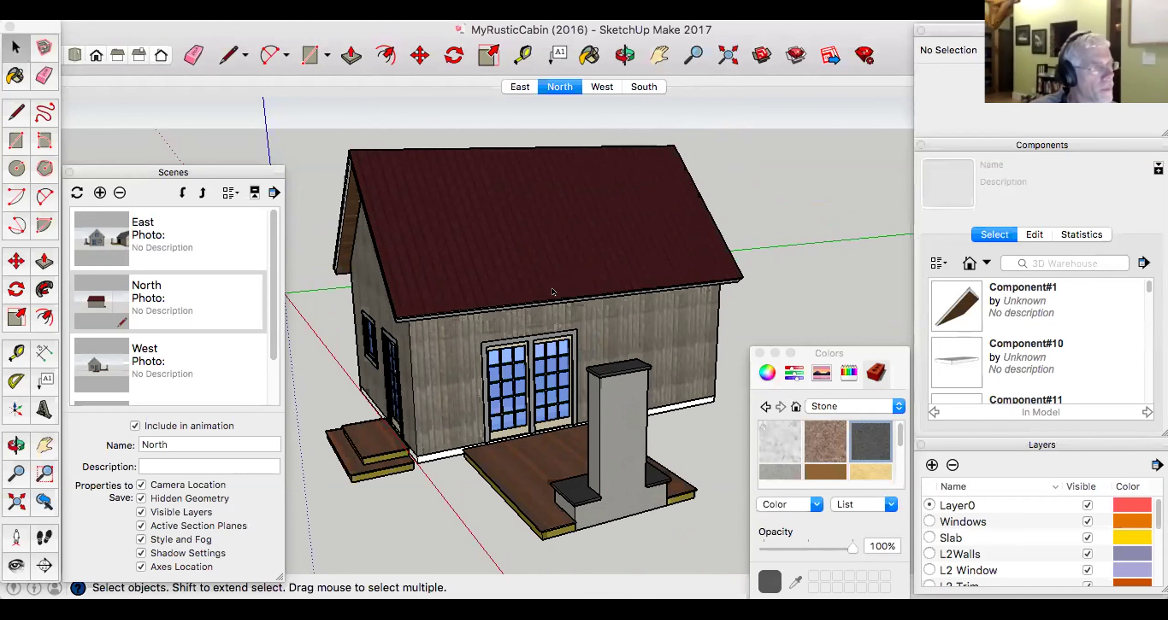
click(759, 353)
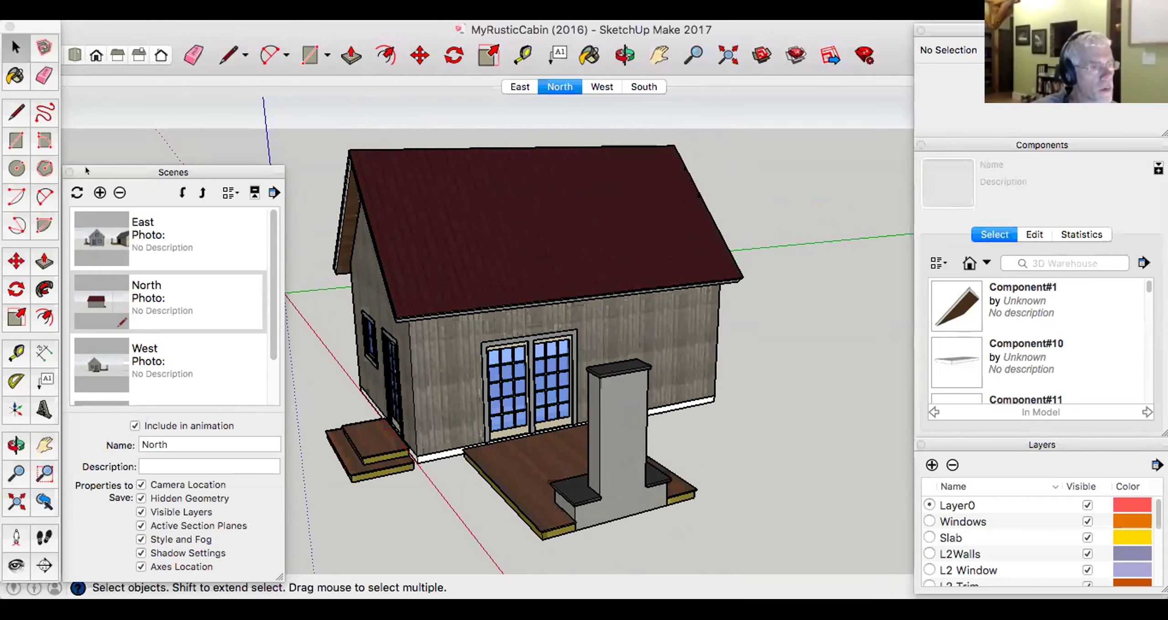
drag(84, 170, 84, 177)
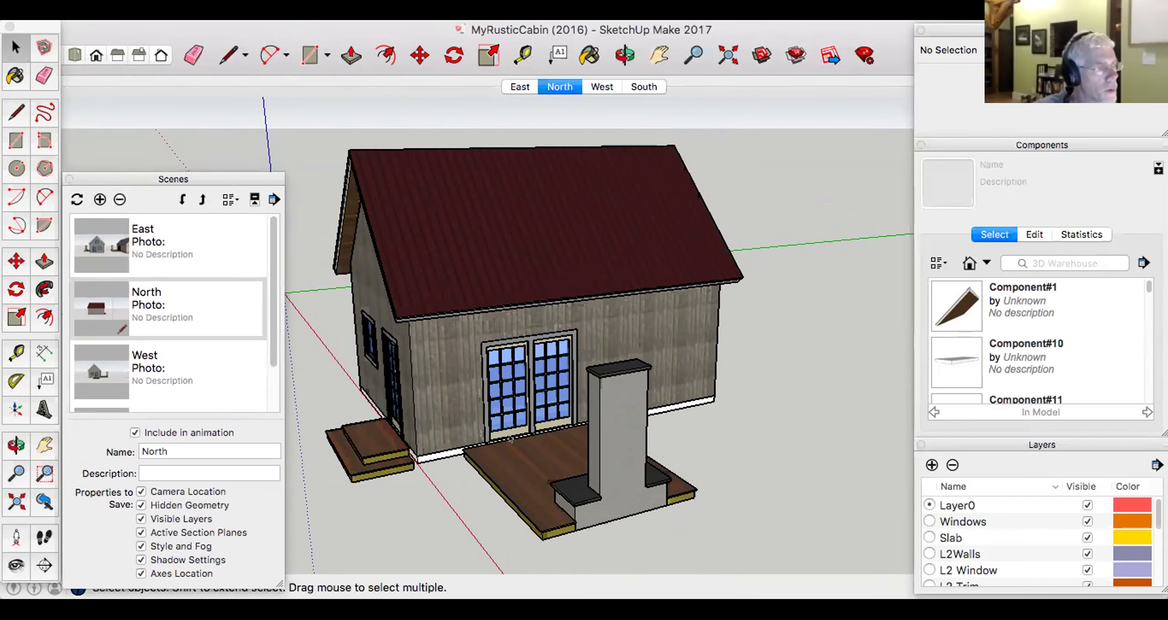
Examine both gable ends of the red-roofed cabin, including their doors, windows, steps, deck and chimney
middle_drag(550, 493, 890, 428)
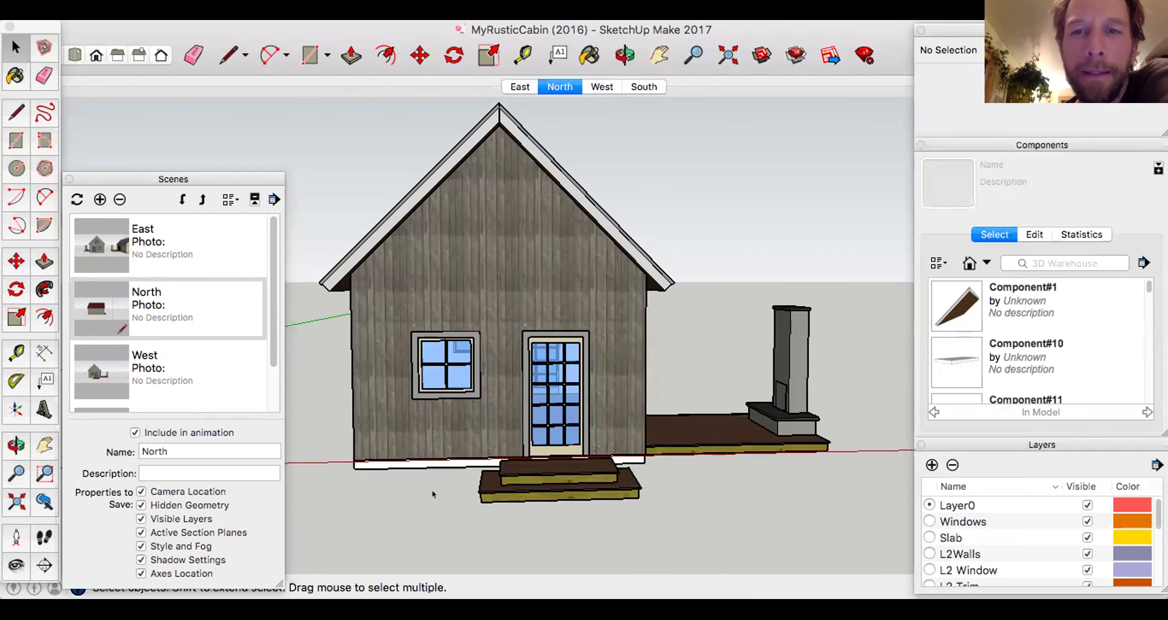
middle_drag(428, 492, 757, 437)
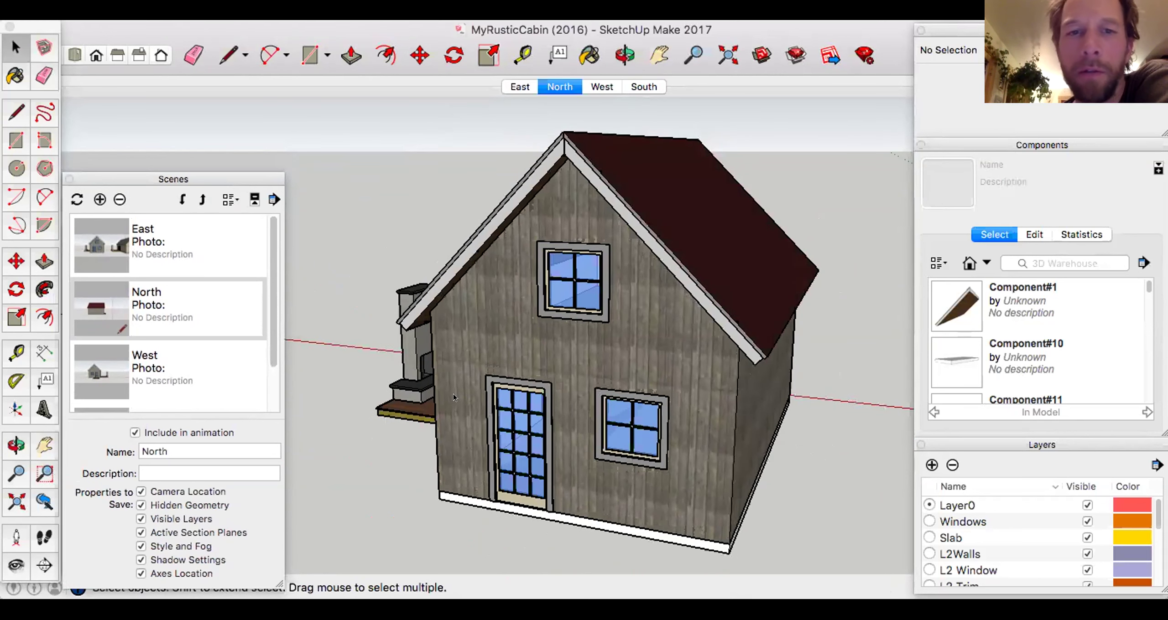
middle_drag(485, 398, 482, 272)
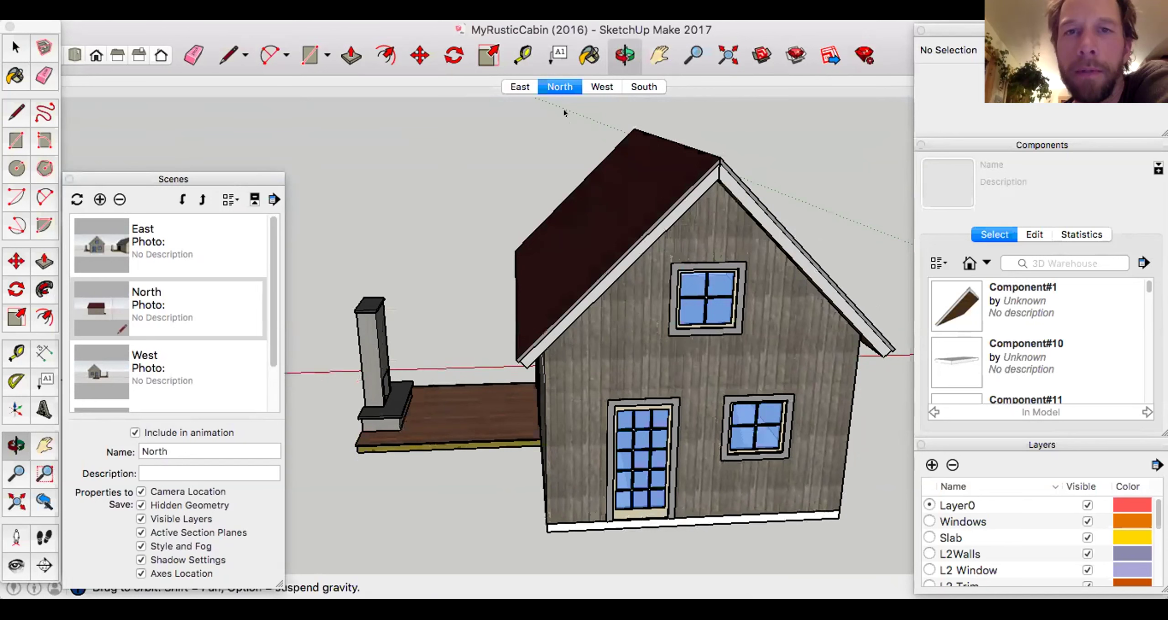
key(space)
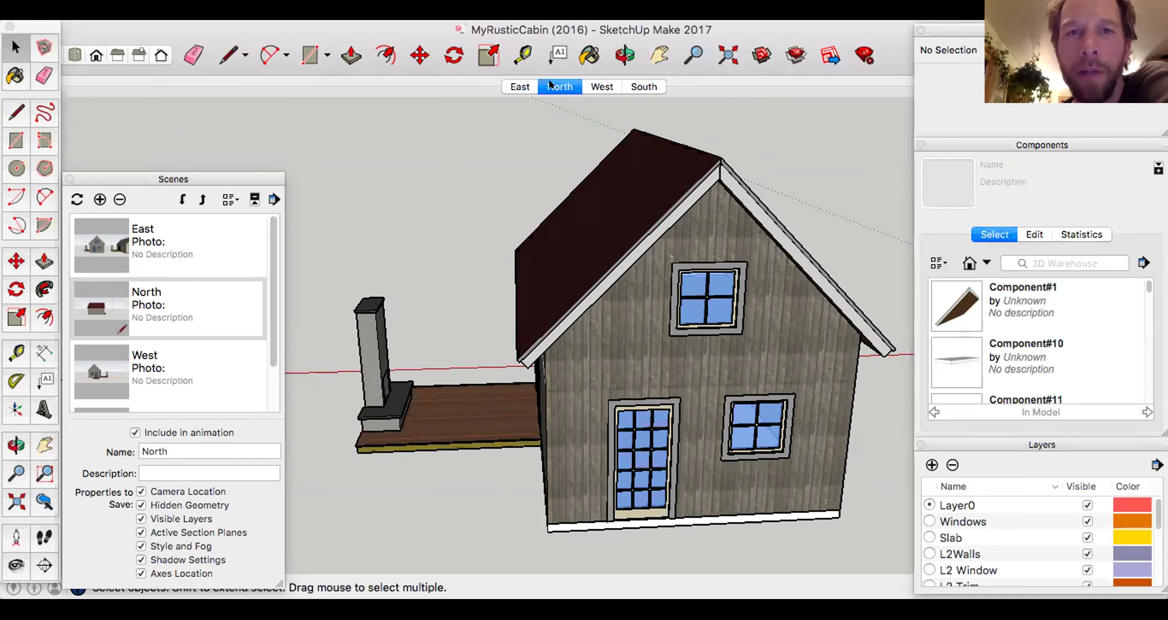
Review the saved East, North, West and South scenes in turn, moving the Scenes window clear of the model
click(523, 87)
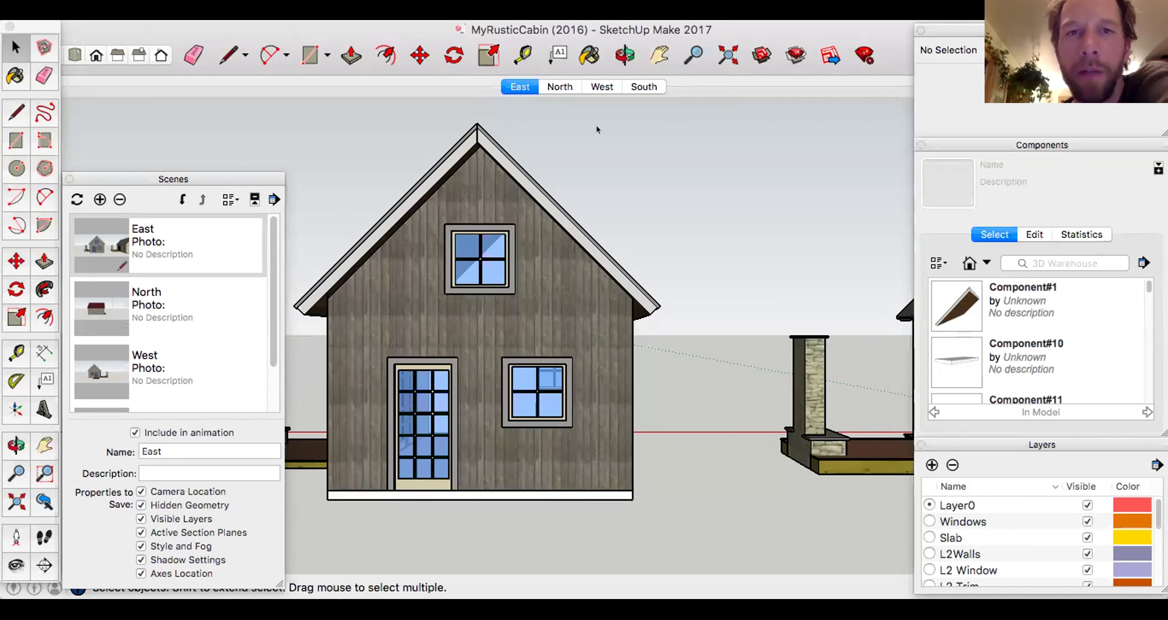
click(557, 86)
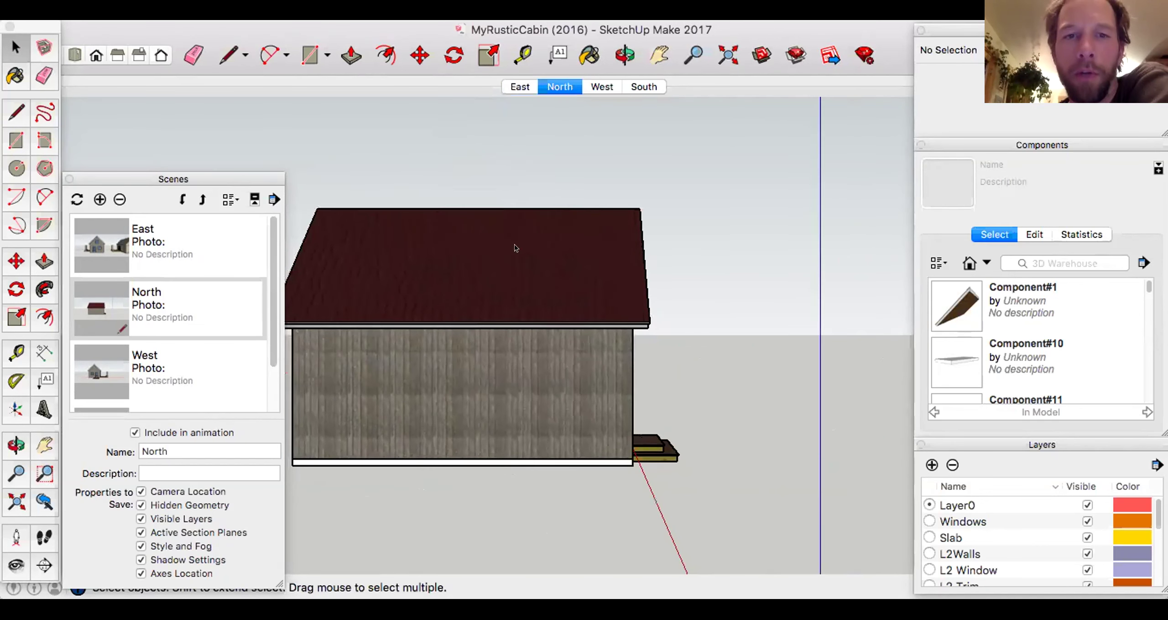
drag(212, 184, 99, 206)
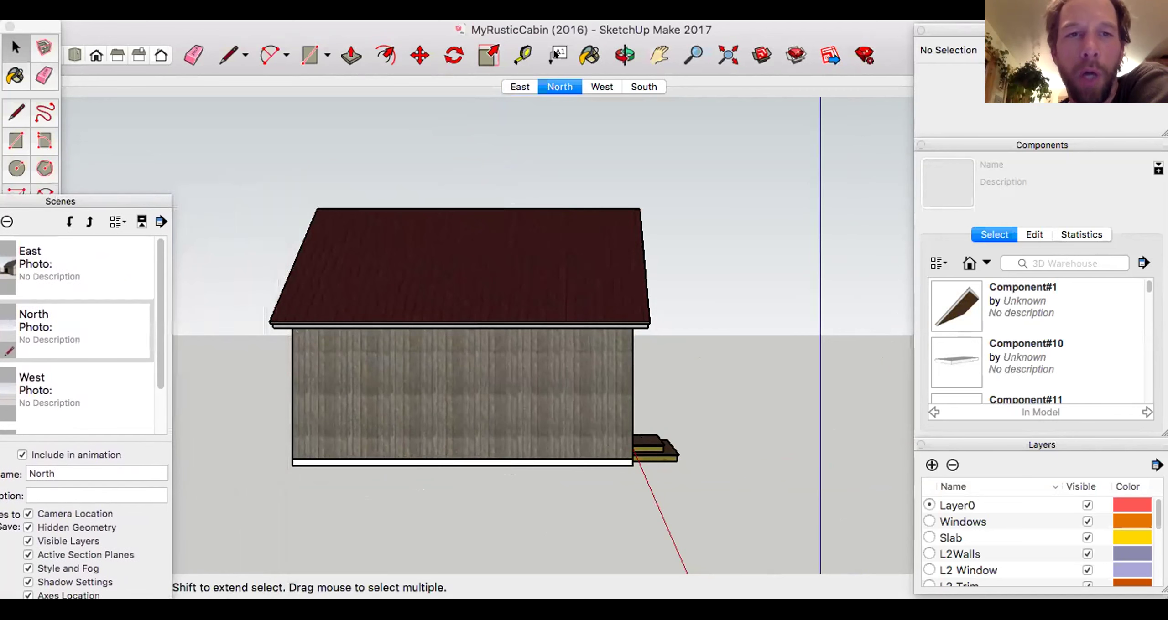
click(602, 86)
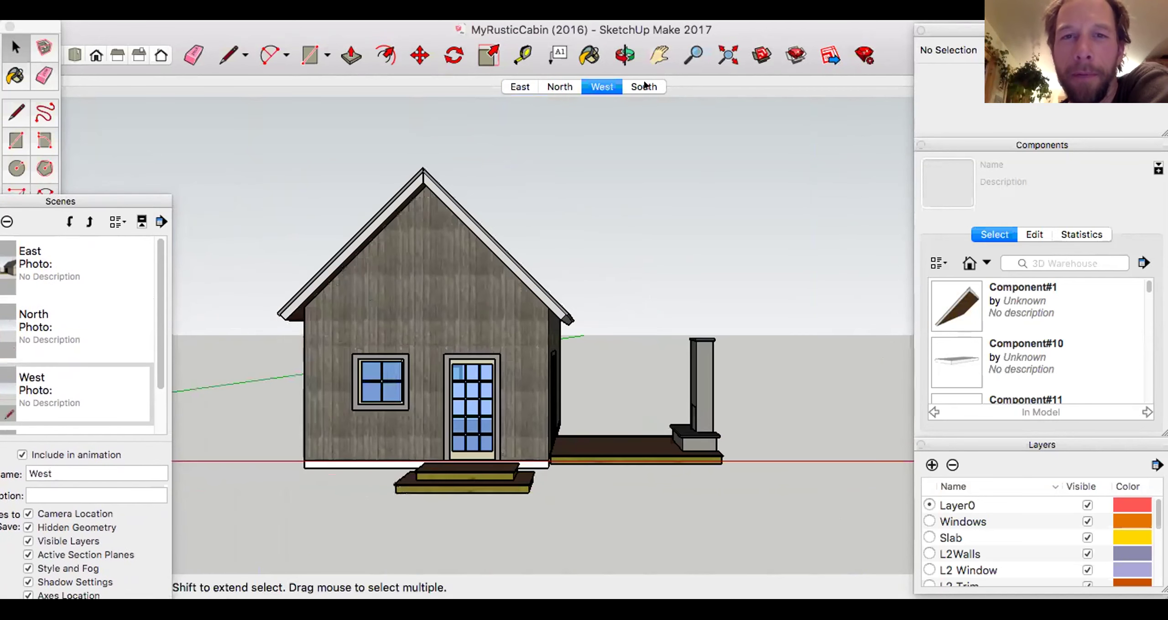
click(644, 85)
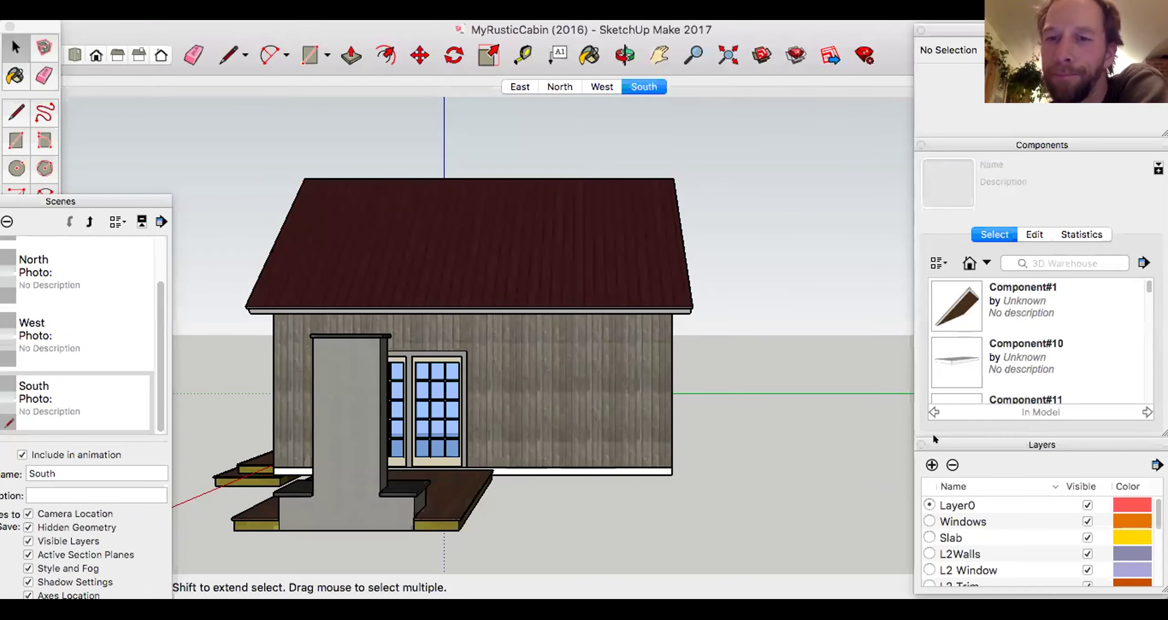
Place the Layers window just beside the red-roofed cabin and delete the Ext Decks layer, keeping Layer0 as the active layer
drag(934, 439, 737, 440)
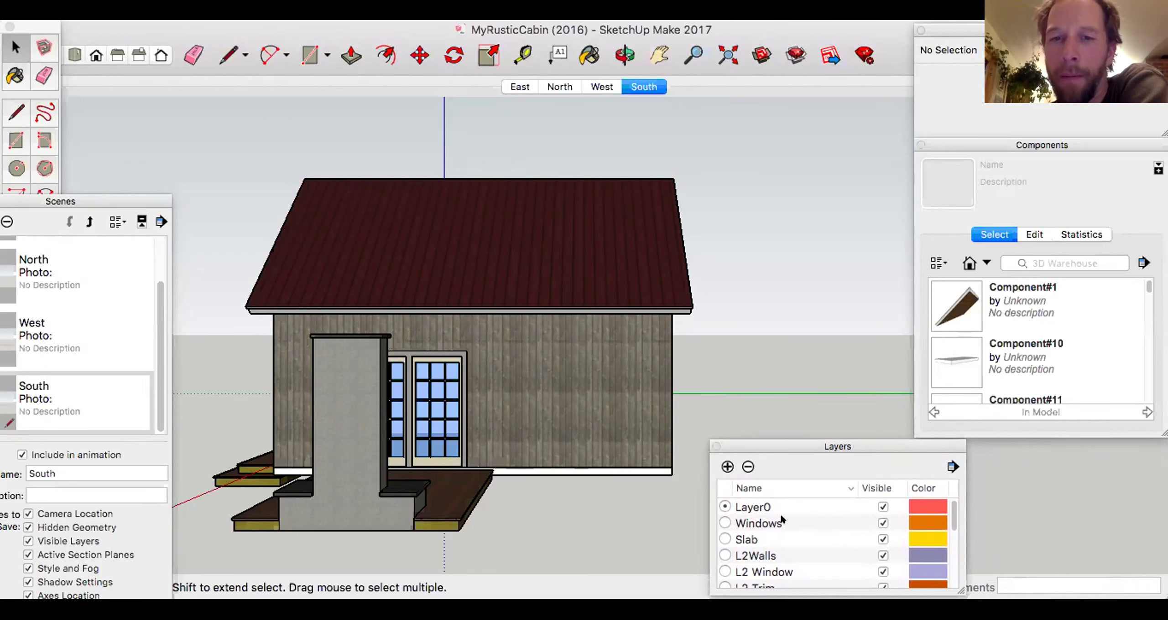
scroll(768, 542, down, 10)
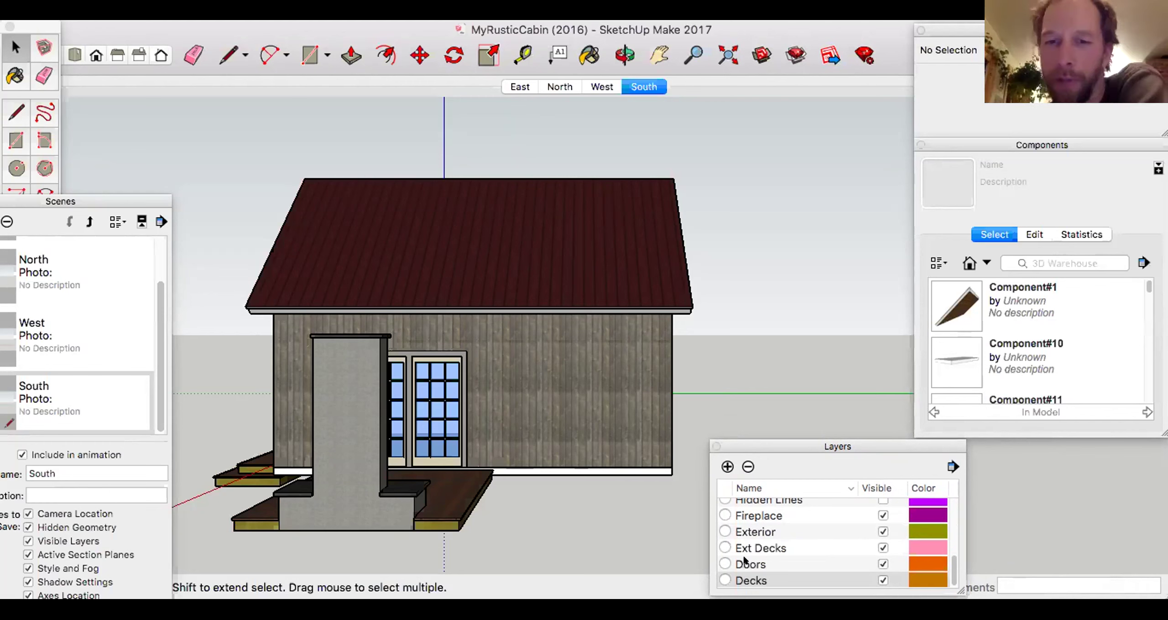
double_click(721, 576)
click(725, 579)
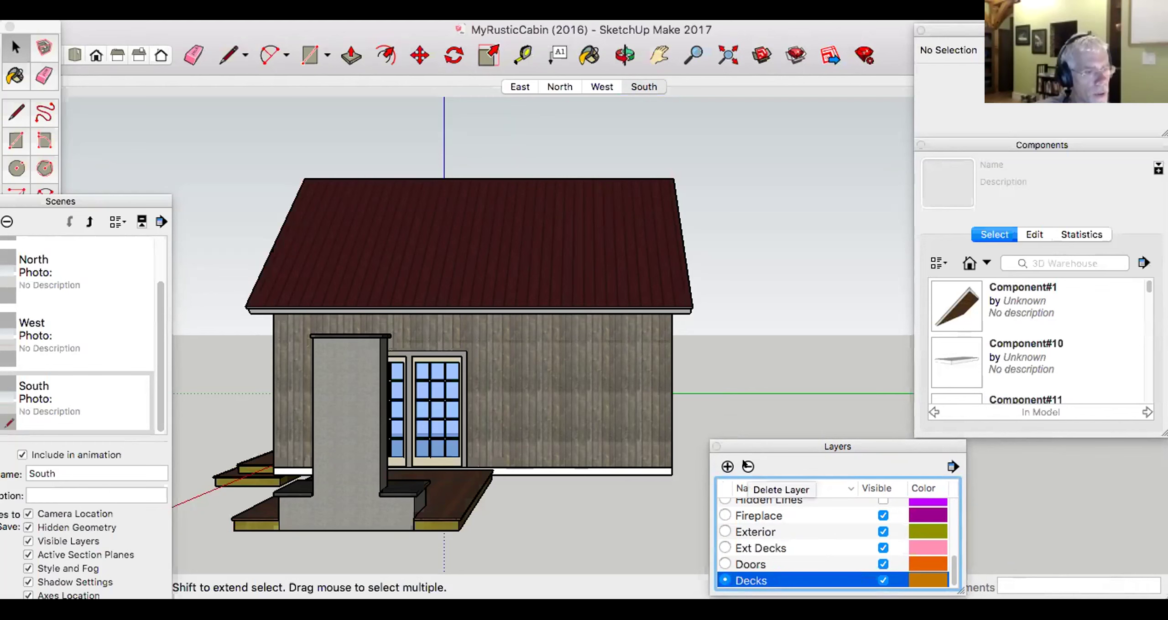
click(724, 547)
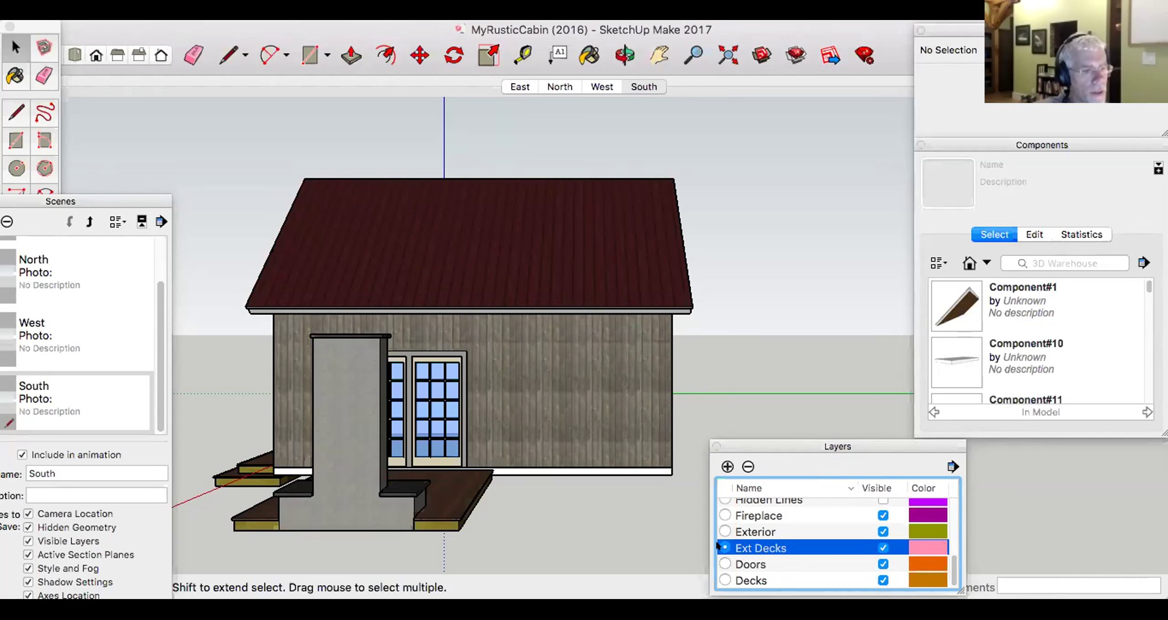
scroll(758, 546, up, 3)
scroll(756, 546, up, 2)
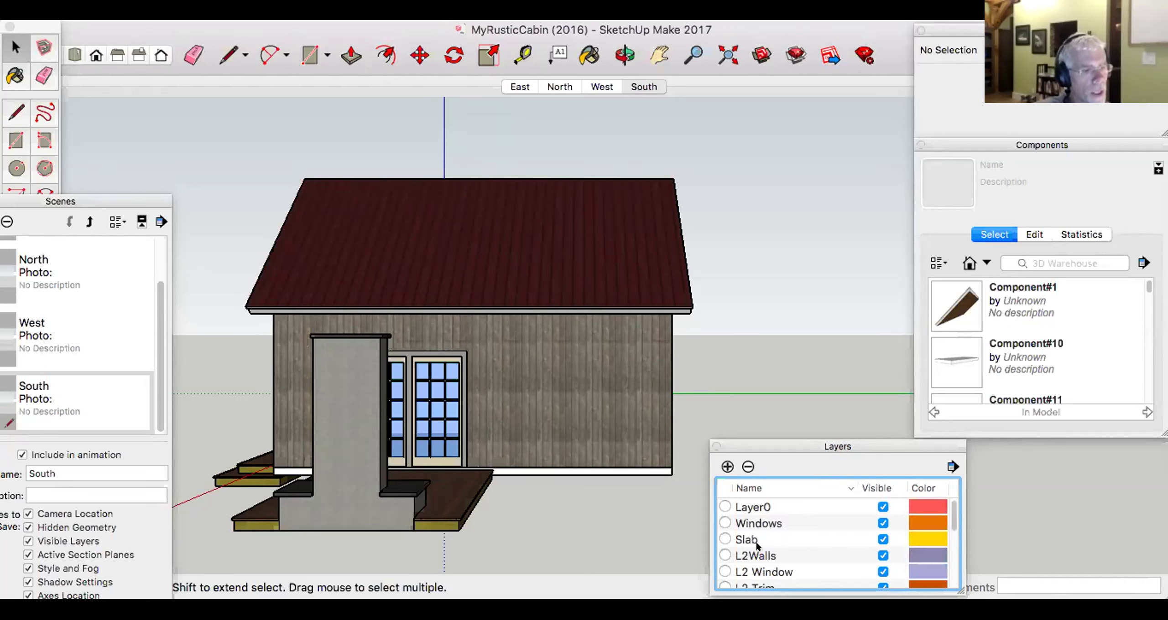
scroll(757, 532, down, 5)
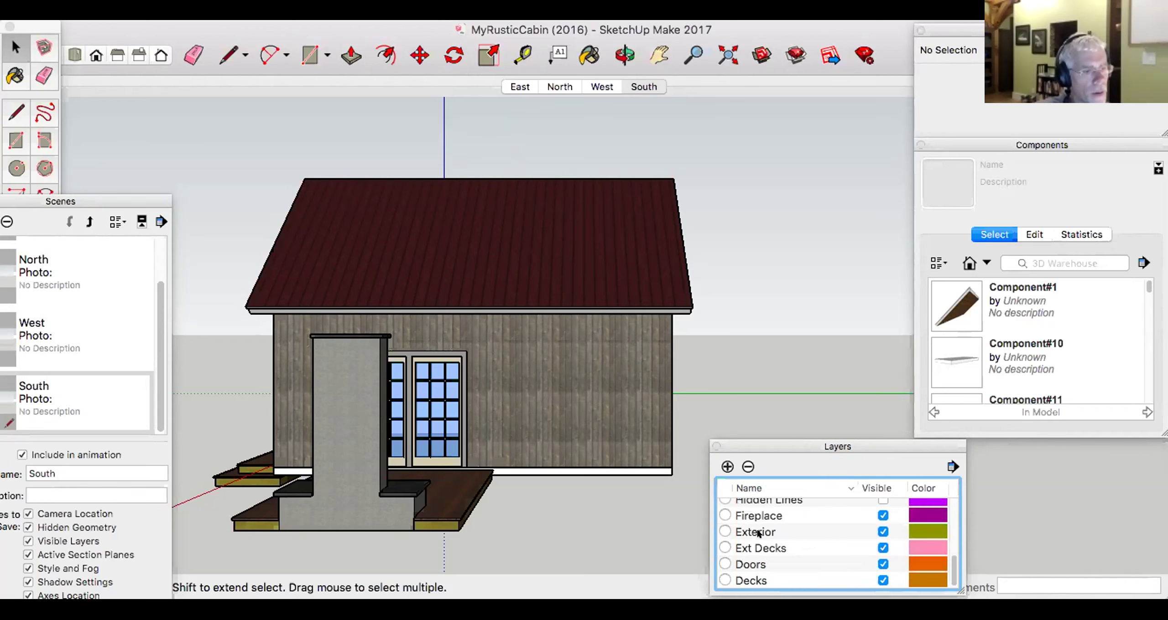
click(741, 545)
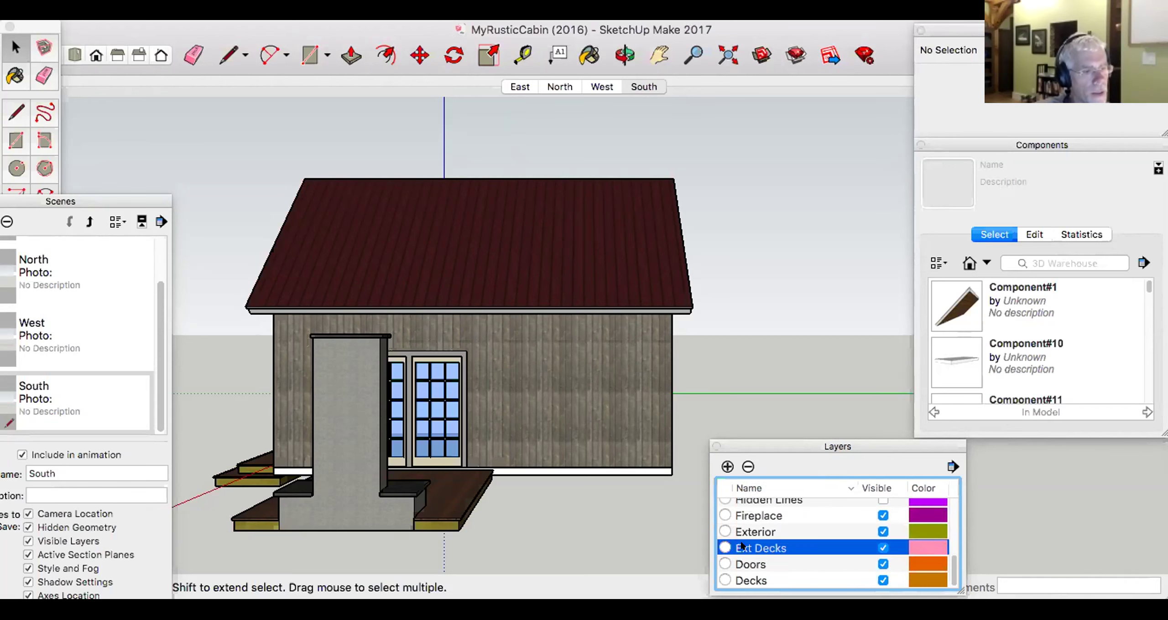
click(744, 465)
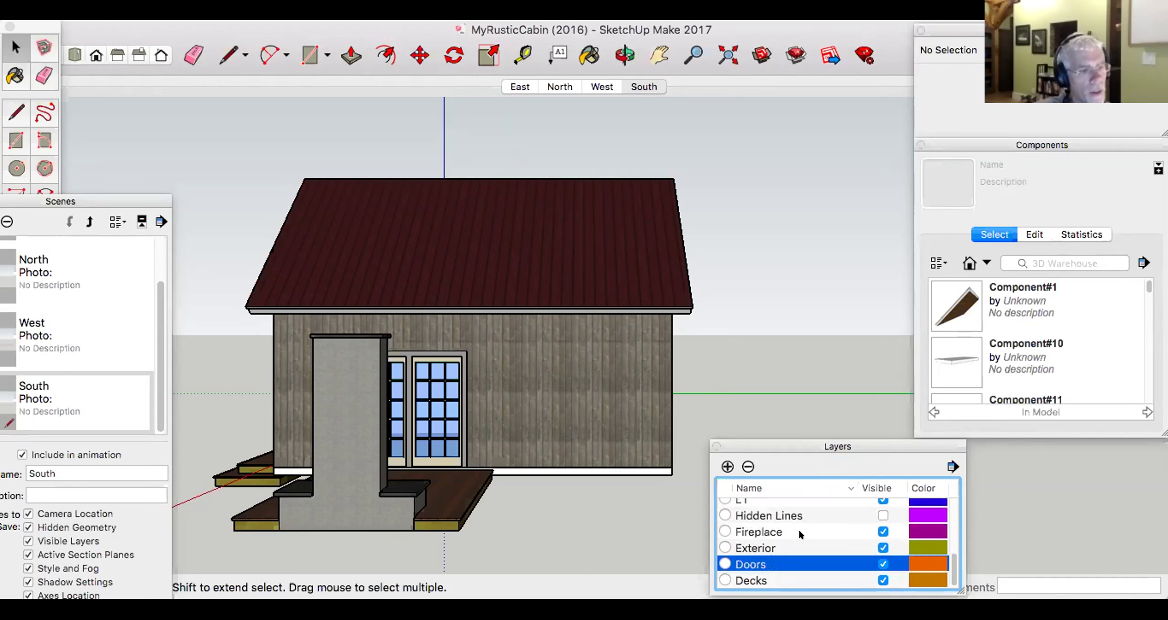
Examine the names and visibility of the remaining layers, from Decks up to Layer0 and back to the L2 group
scroll(798, 529, up, 1)
scroll(798, 535, up, 2)
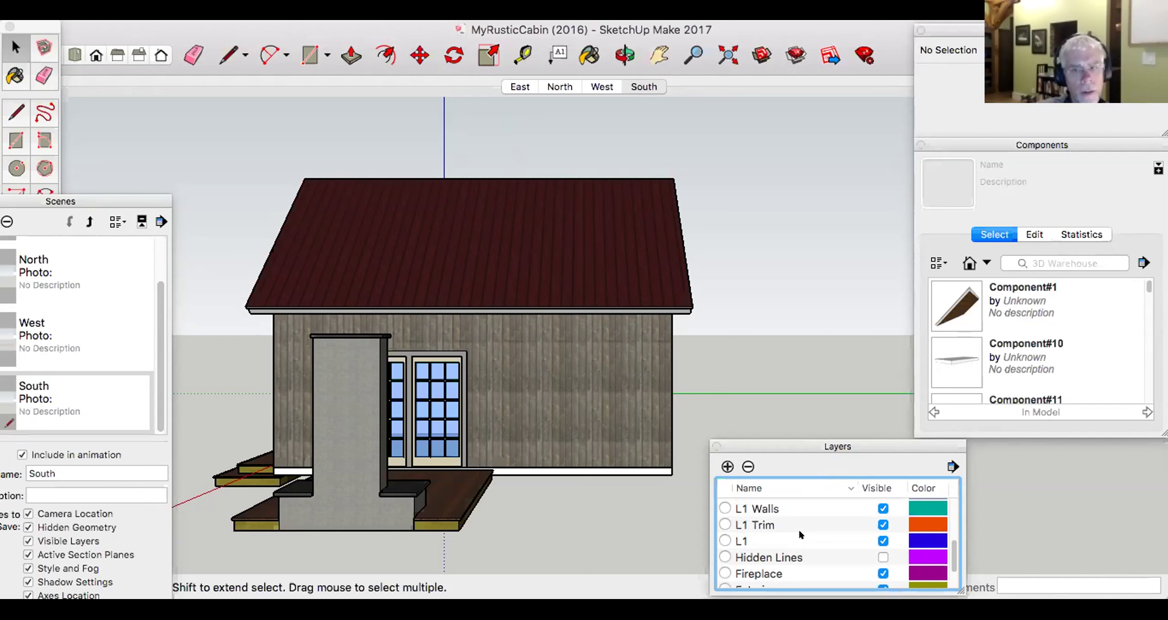
scroll(799, 532, up, 3)
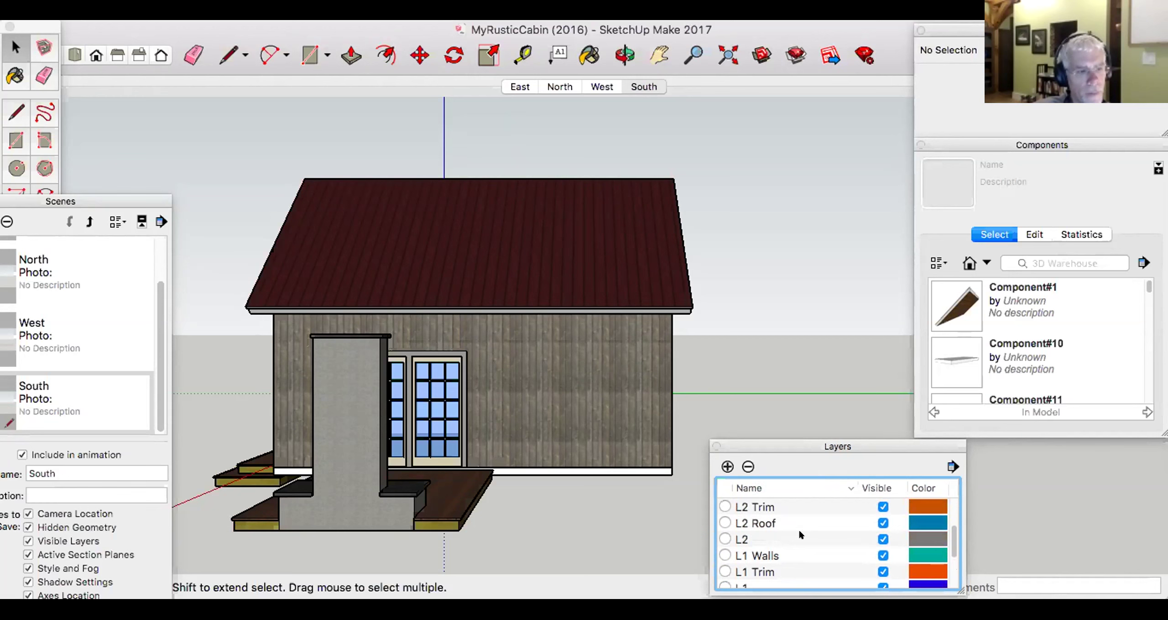
scroll(798, 529, up, 2)
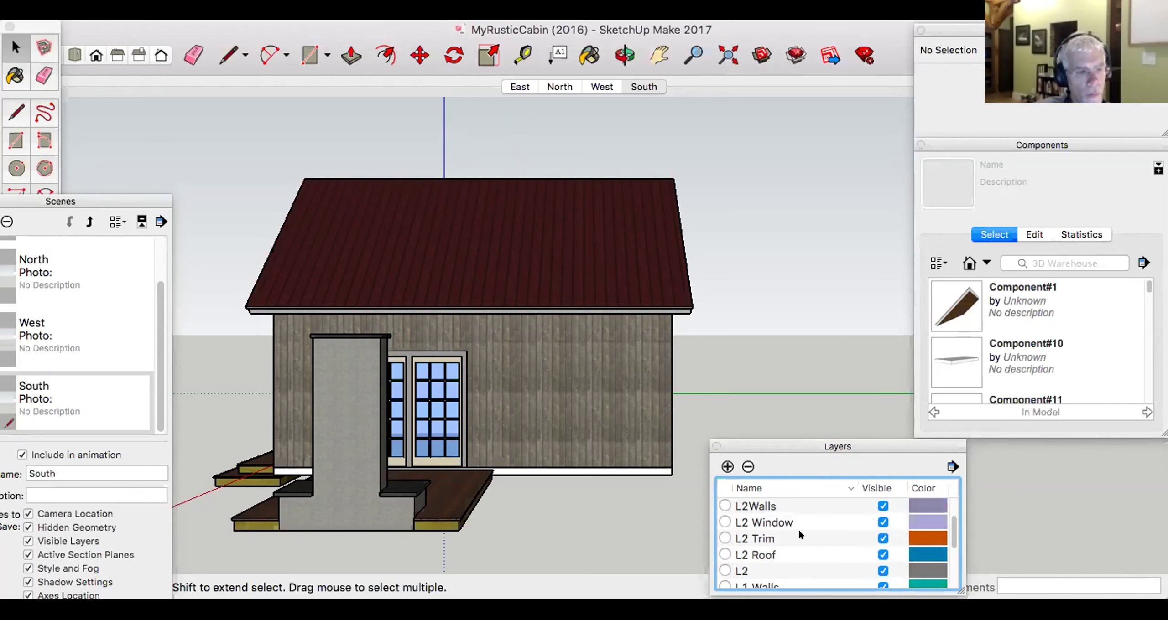
scroll(798, 532, up, 3)
scroll(799, 532, down, 1)
scroll(799, 532, up, 1)
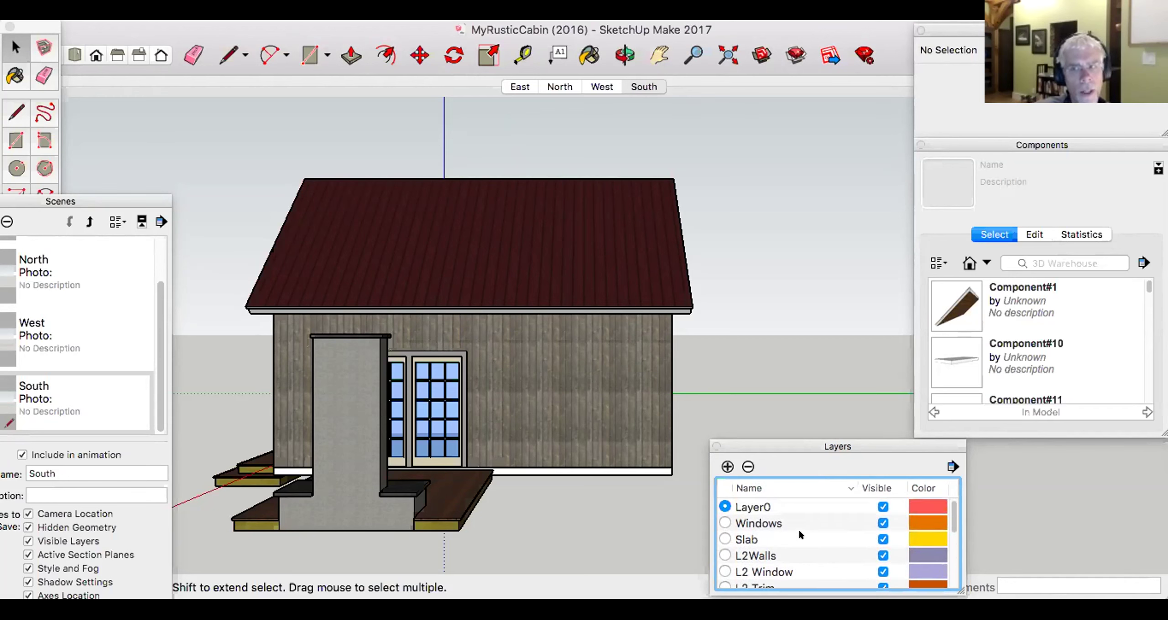
scroll(798, 532, down, 1)
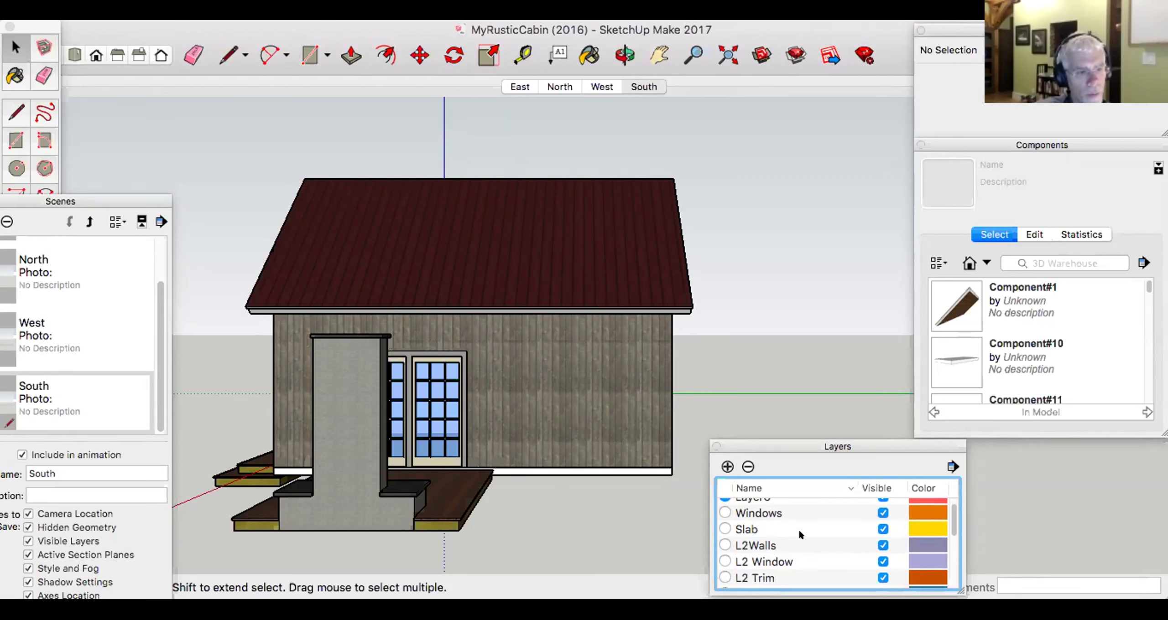
scroll(799, 529, down, 1)
scroll(800, 532, down, 1)
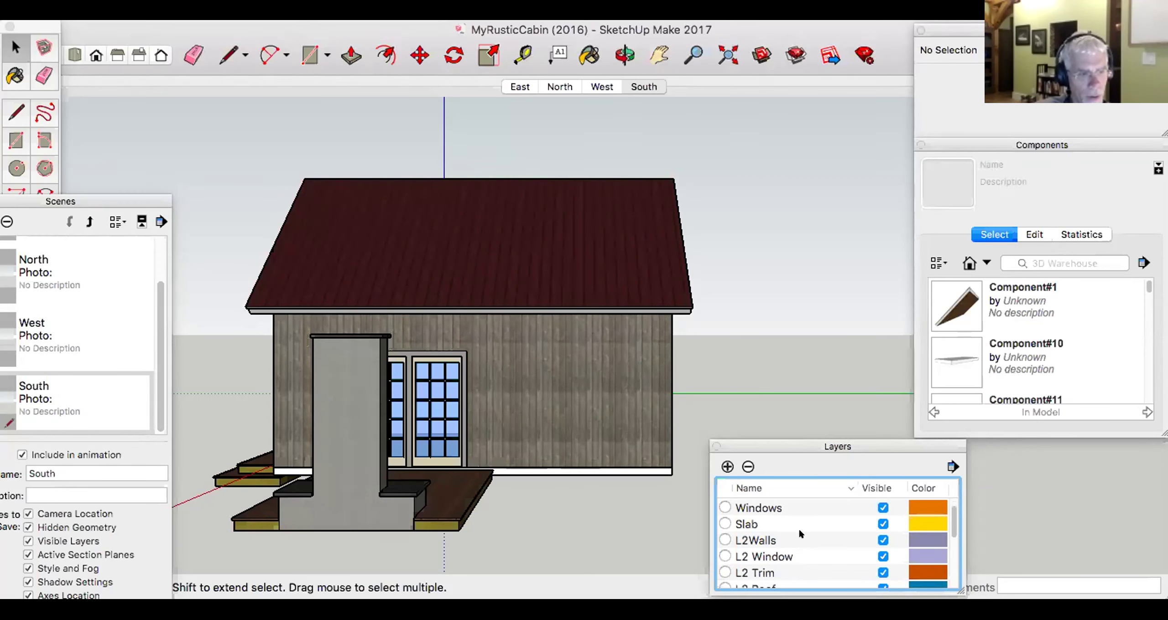
scroll(799, 534, down, 1)
scroll(799, 532, down, 3)
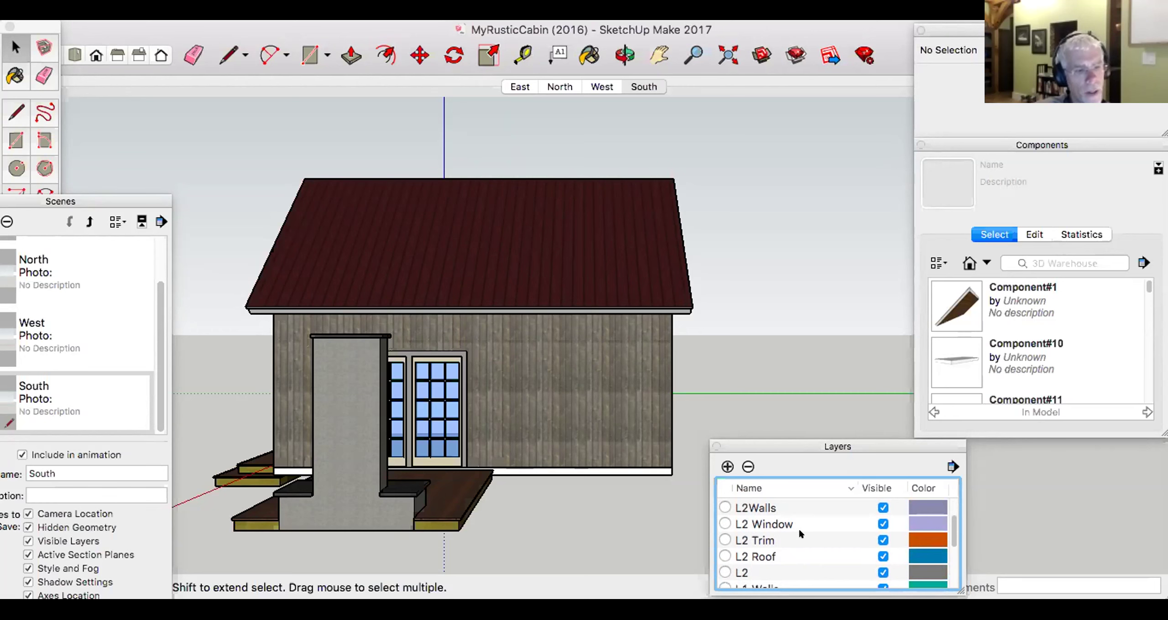
scroll(799, 532, down, 2)
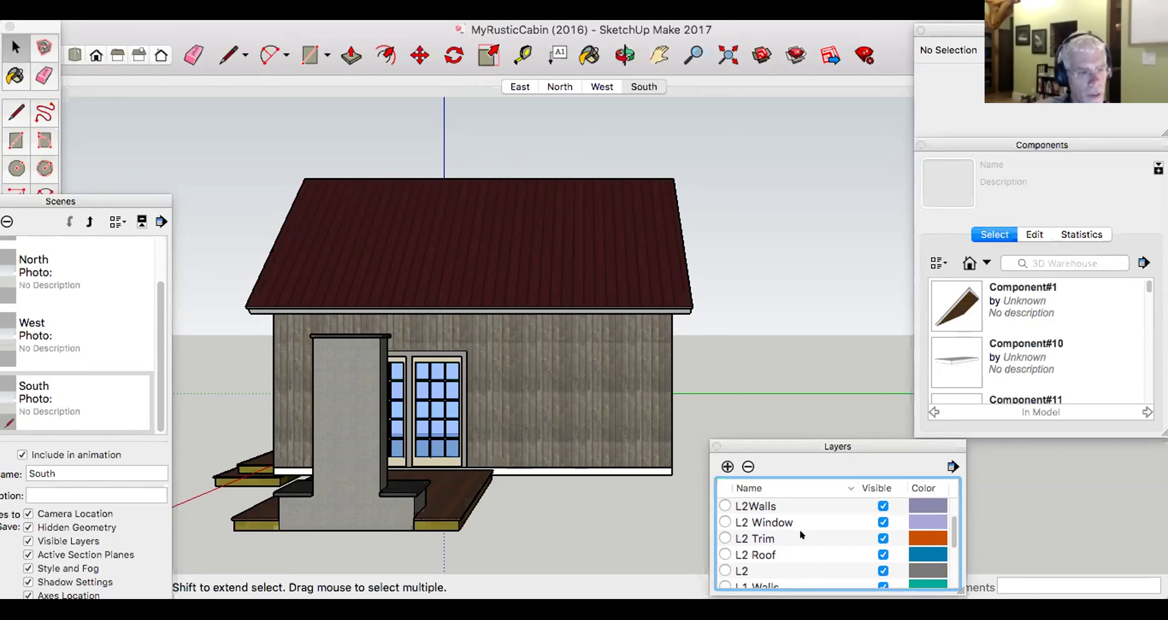
scroll(799, 532, down, 2)
scroll(799, 532, down, 2)
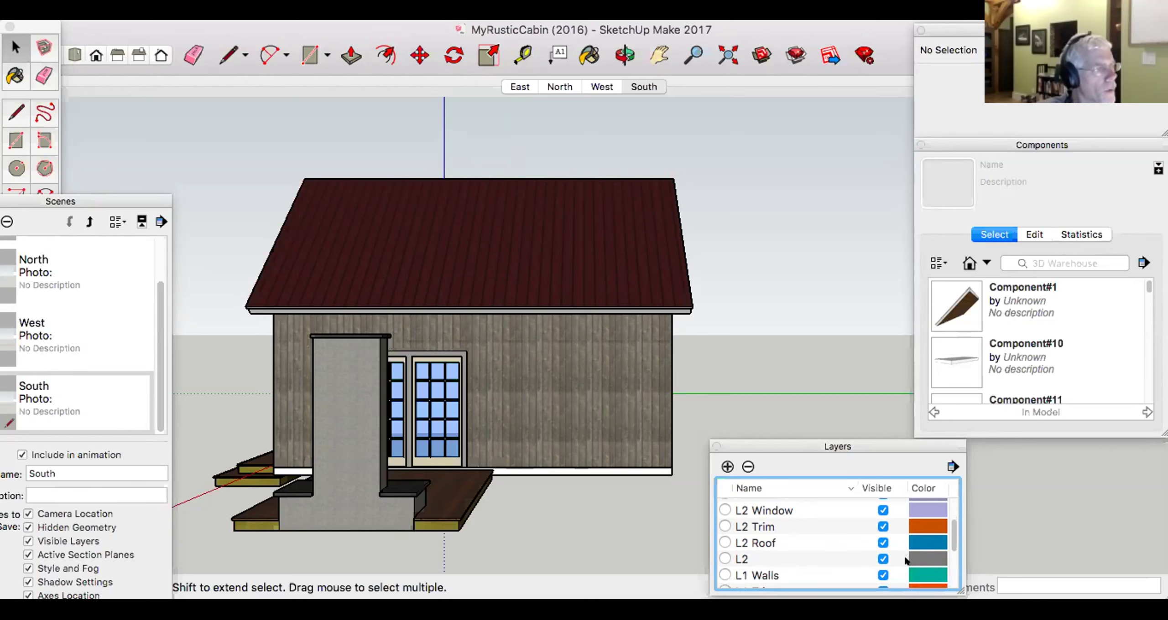
Check what the L2 and L1 layers contain by hiding each one and making it visible again
click(882, 558)
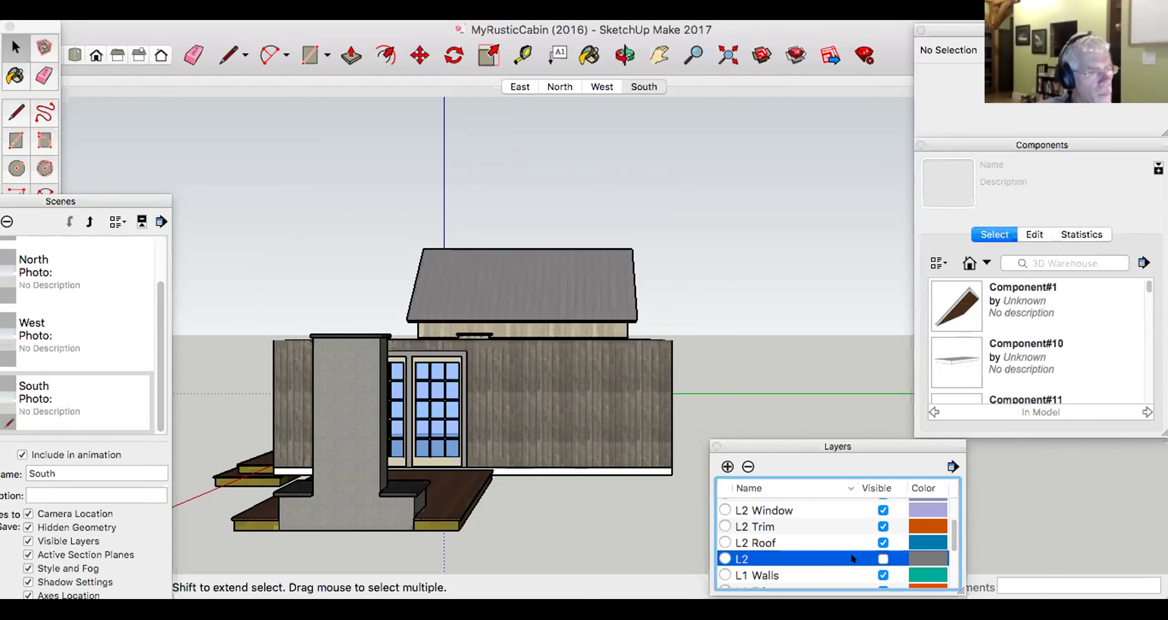
click(880, 557)
scroll(878, 556, down, 3)
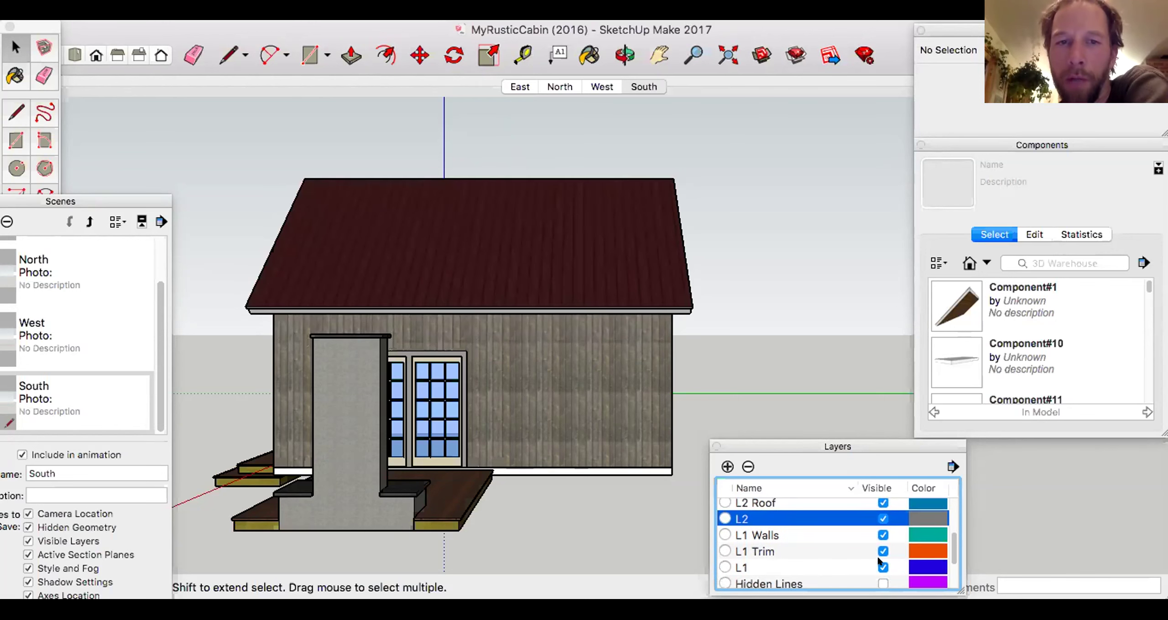
click(880, 564)
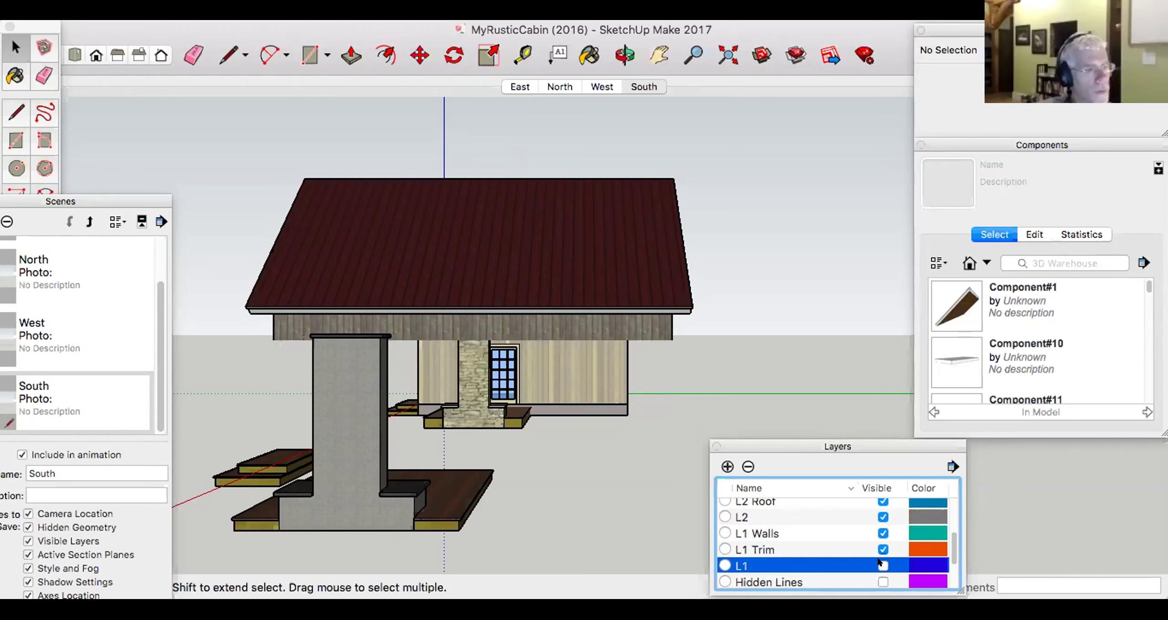
click(880, 565)
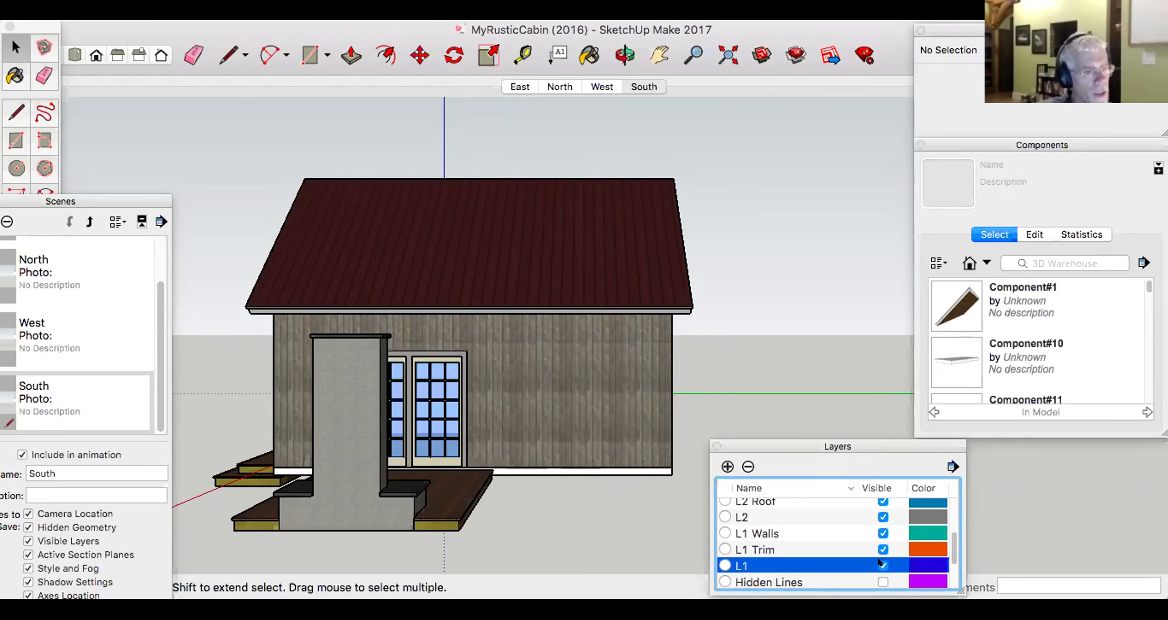
Hide the Exterior layer, view the cabin from its corner and return the Layers window beneath the Components window
scroll(878, 547, down, 3)
click(882, 547)
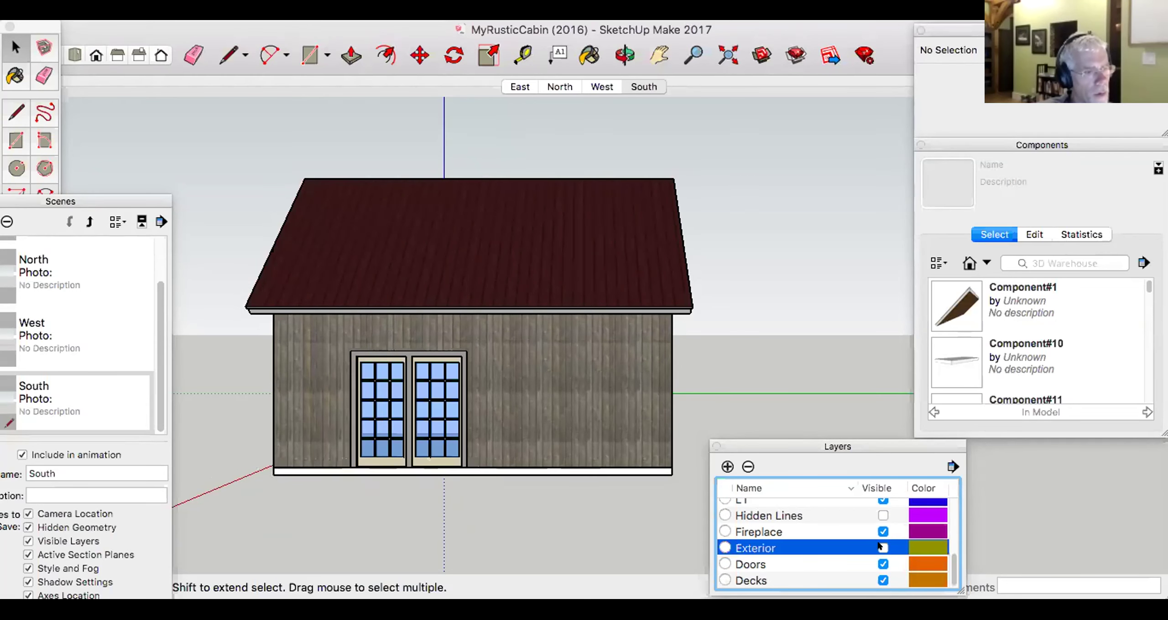
middle_drag(575, 512, 770, 533)
scroll(770, 533, up, 5)
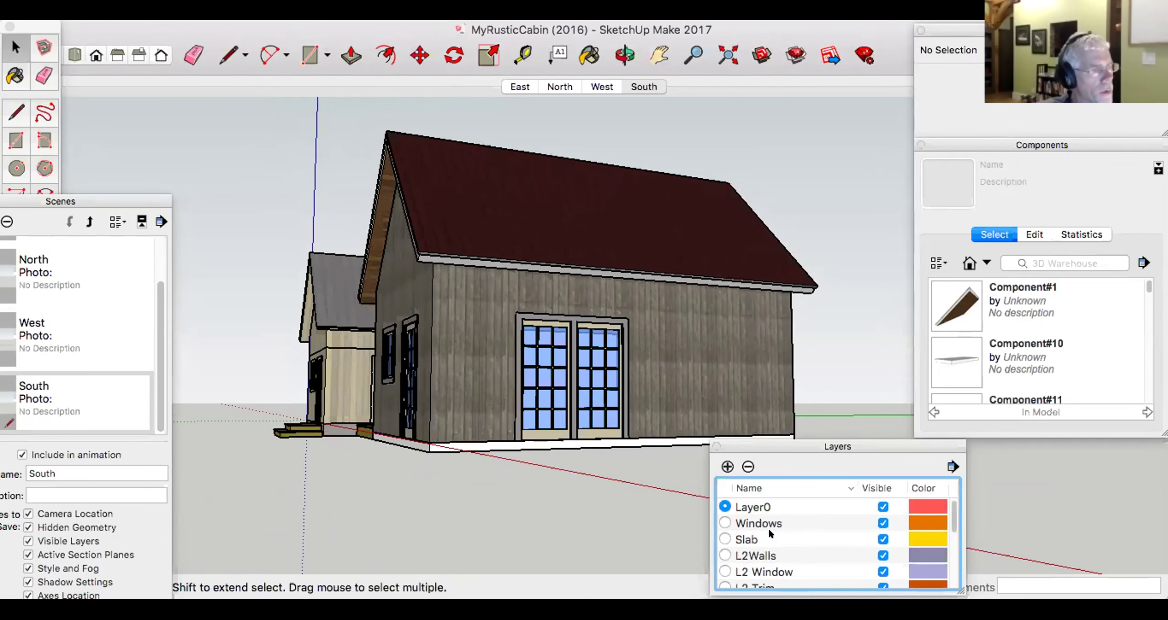
drag(909, 441, 987, 436)
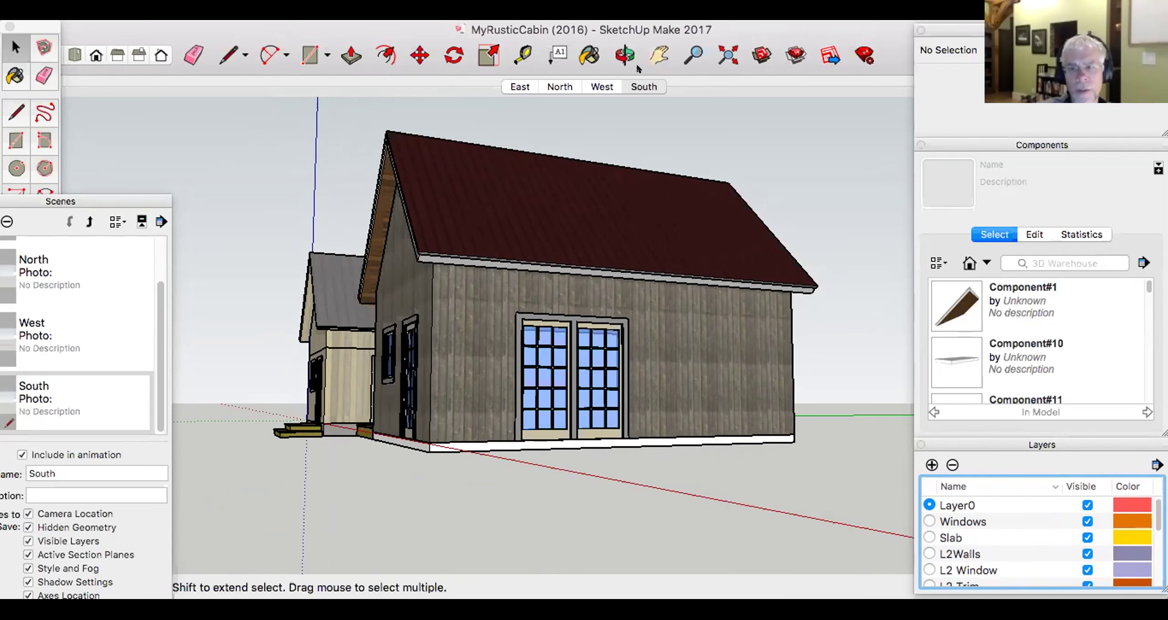
Examine the stone chimney and deck between the two cabins in the MyRusticCabin (2016) model from several angles
middle_drag(730, 331, 481, 364)
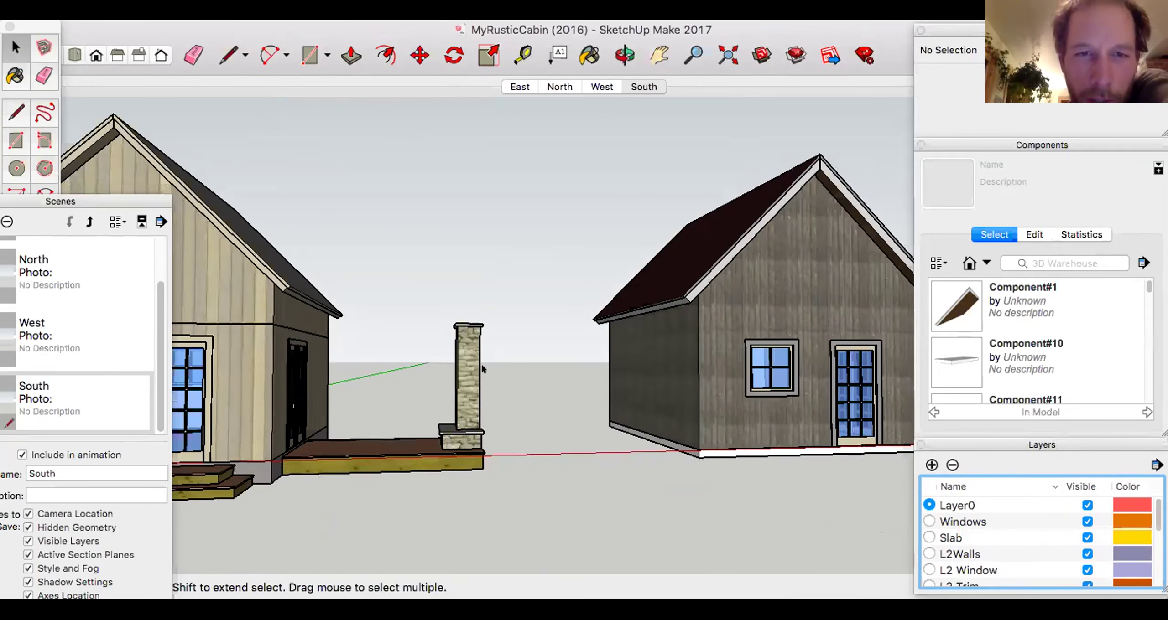
scroll(430, 319, up, 3)
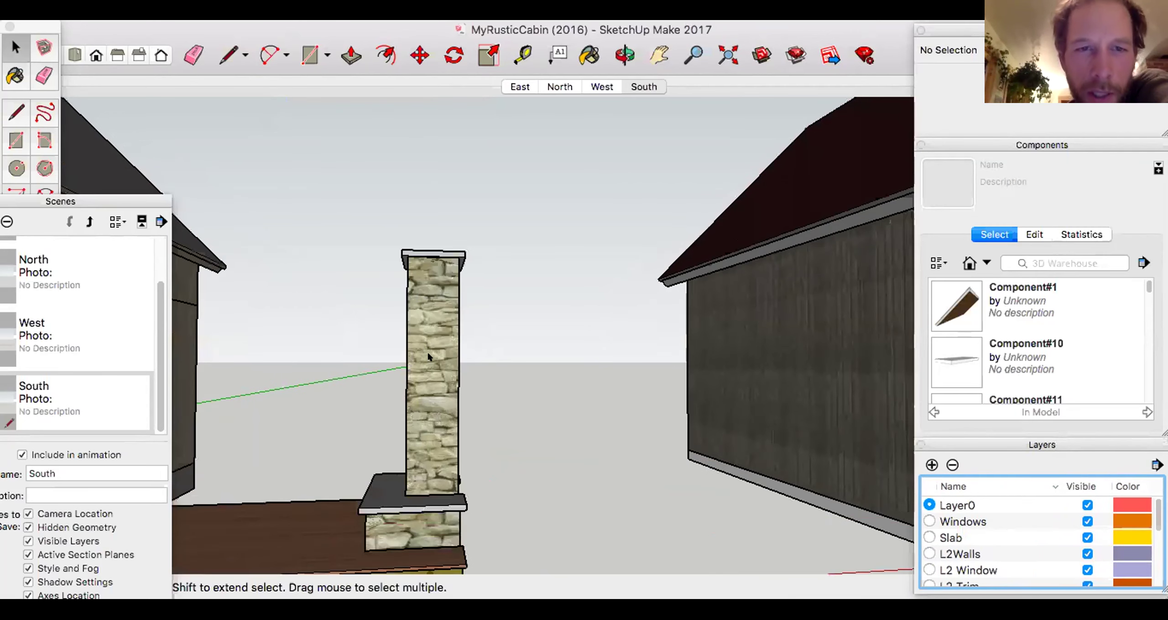
scroll(502, 351, up, 3)
middle_drag(390, 331, 431, 356)
middle_drag(427, 317, 385, 206)
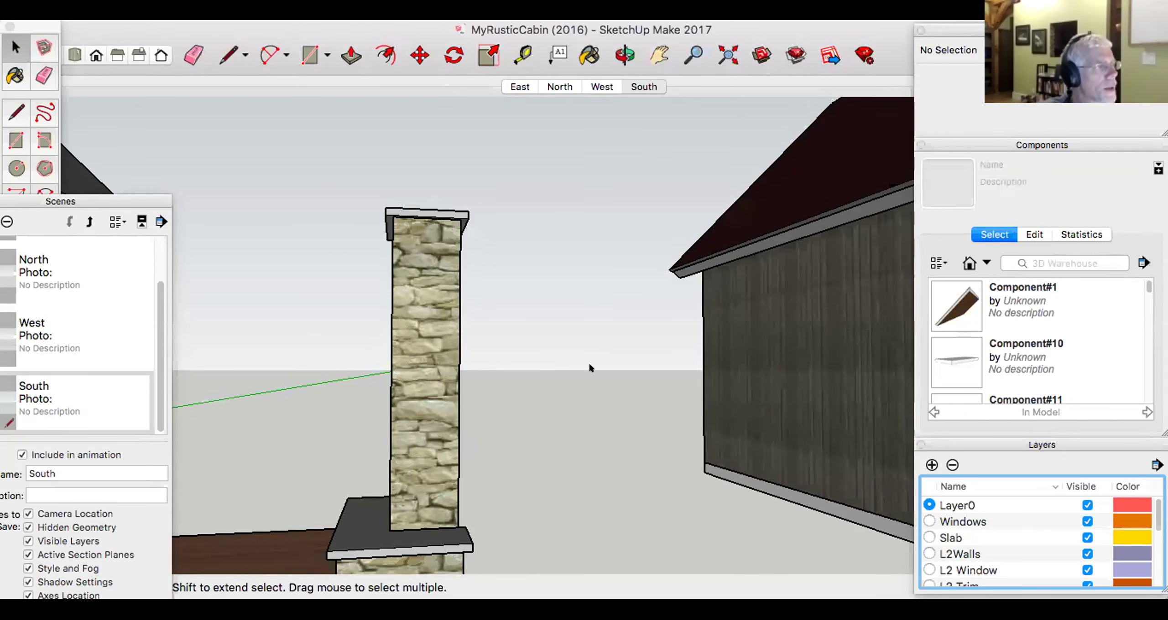
middle_drag(603, 363, 495, 338)
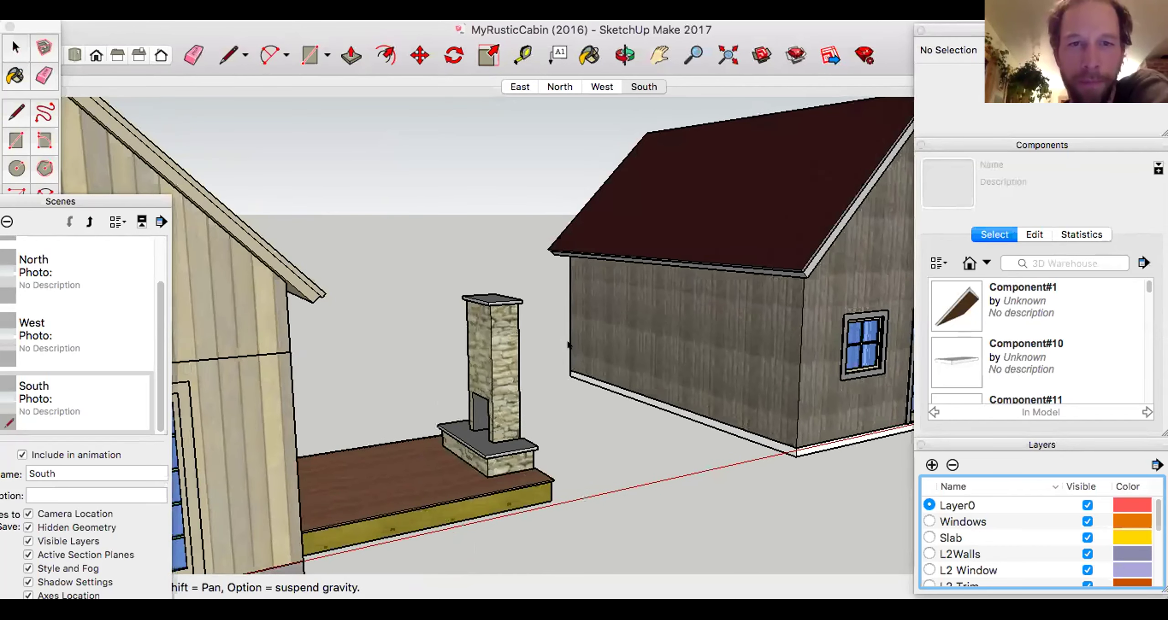
scroll(774, 355, down, 10)
middle_drag(774, 354, 648, 372)
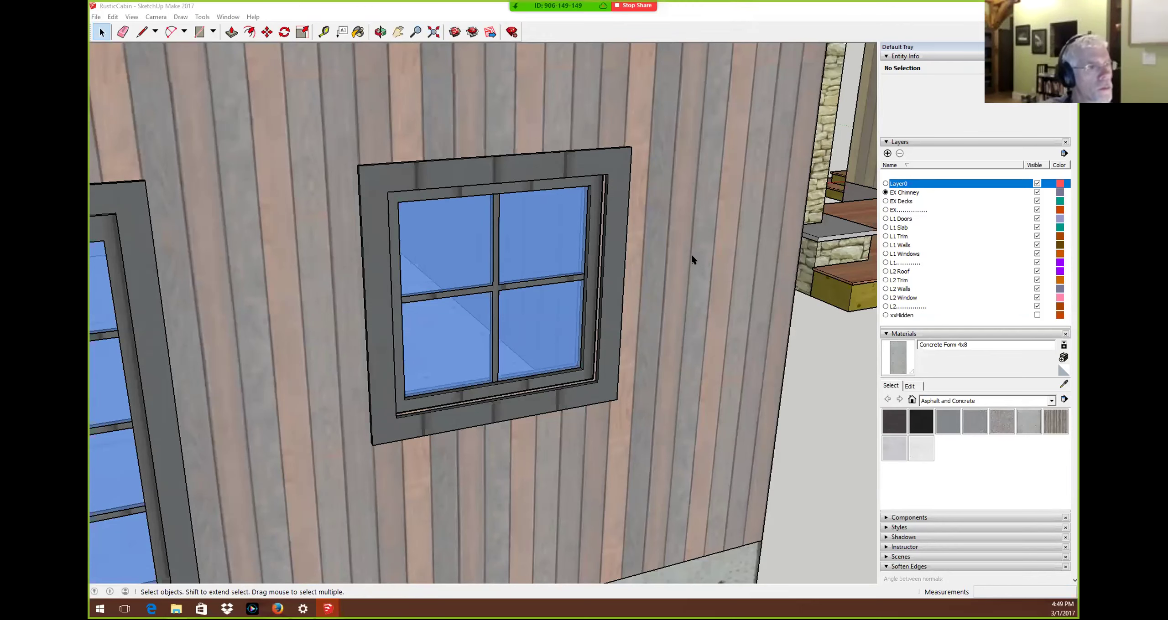
Examine the gable end of the wood-sided cabin in the RusticCabin model, including its door, windows and concrete foundation
mouse_move(640, 297)
middle_down()
mouse_move(482, 301)
mouse_move(502, 297)
middle_up()
scroll(434, 326, down, 10)
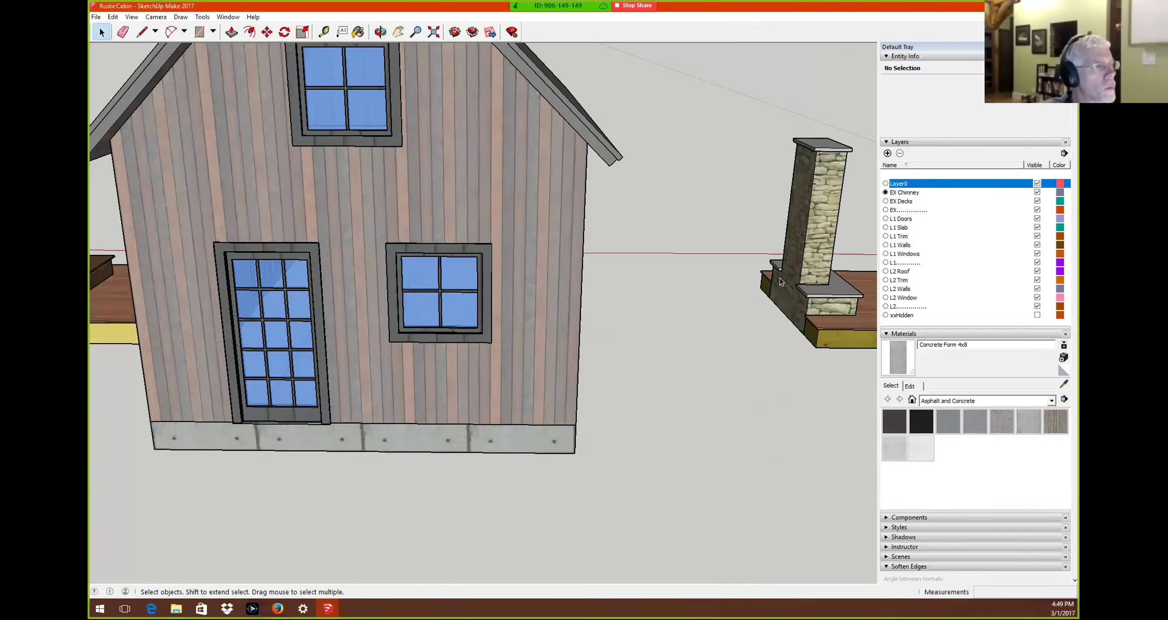
scroll(683, 307, down, 2)
scroll(434, 325, up, 2)
middle_drag(433, 324, 737, 367)
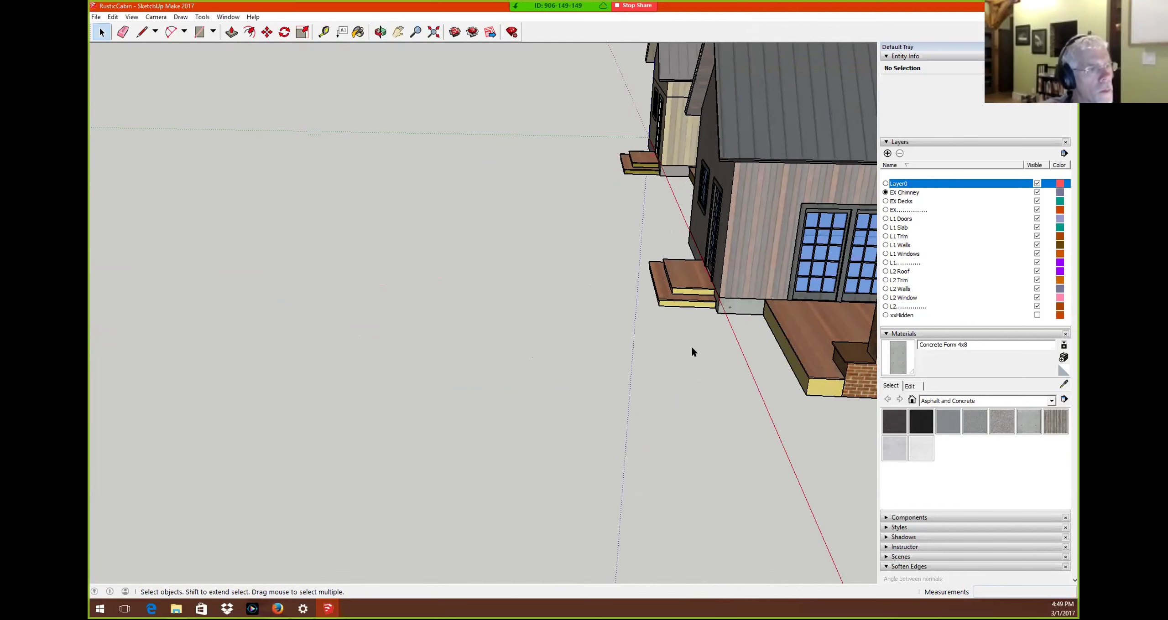
Examine the entry steps, deck, double glass doors and brick chimney of the wood-sided cabin, ending with both cabins in view
middle_drag(689, 334, 538, 355)
scroll(590, 341, up, 3)
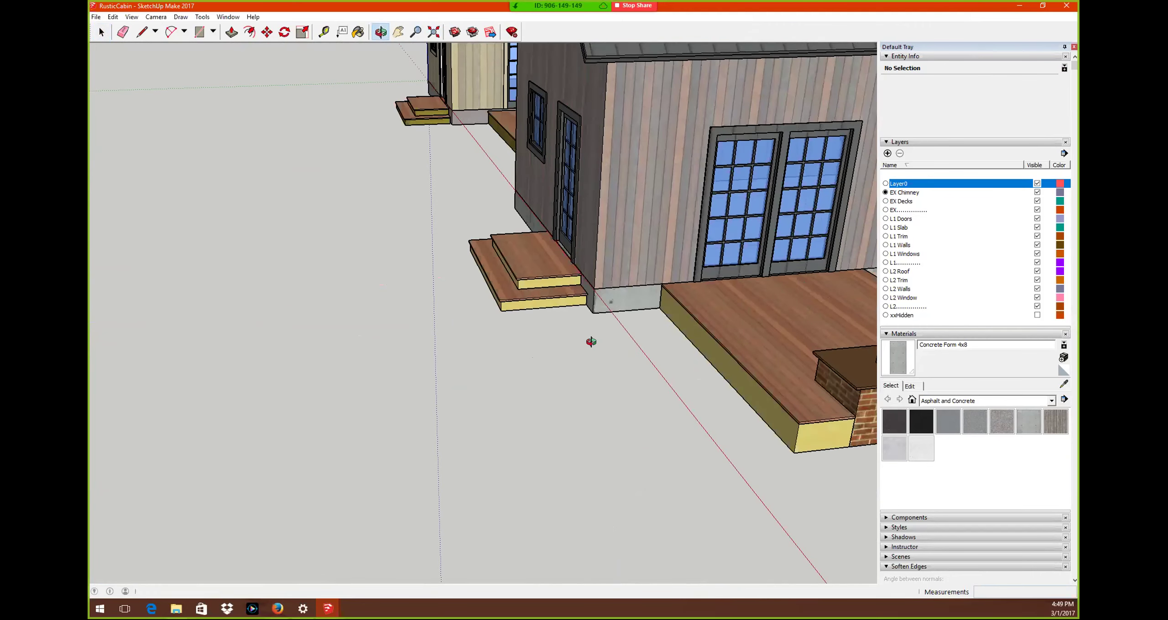
scroll(591, 342, up, 3)
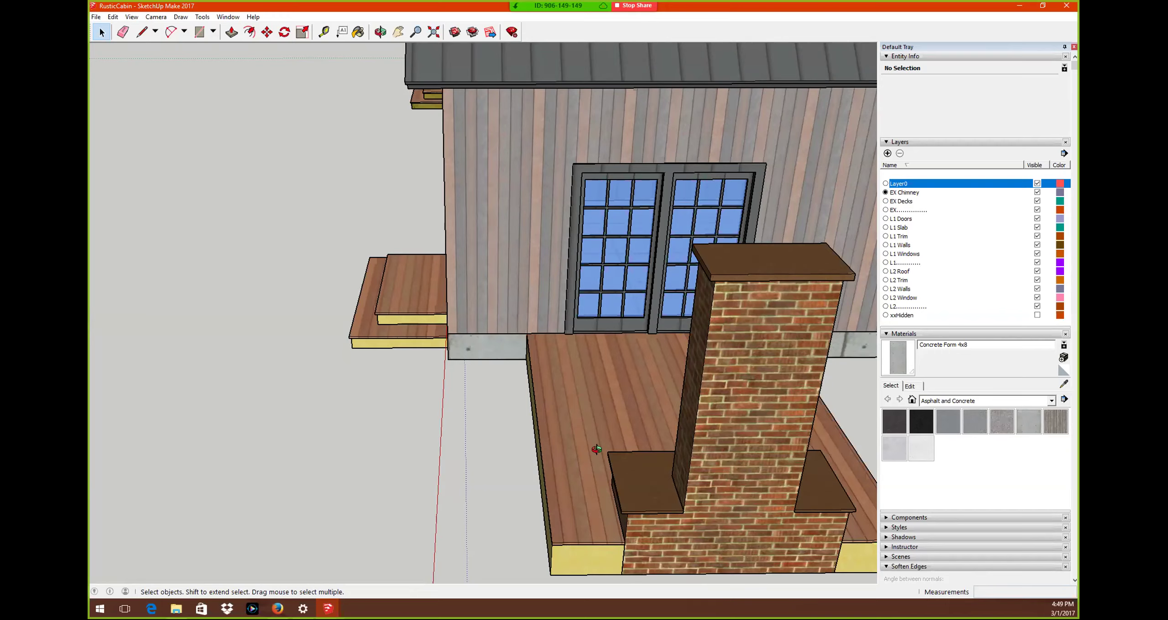
scroll(594, 448, up, 2)
scroll(592, 443, down, 3)
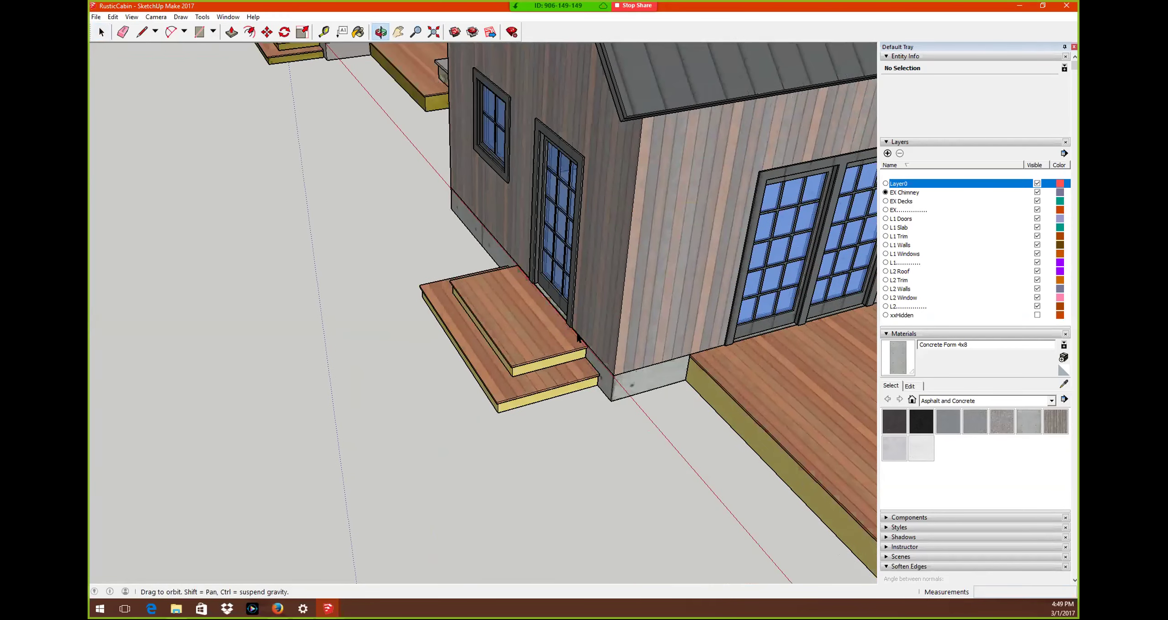
scroll(599, 319, down, 2)
middle_drag(598, 299, 596, 206)
scroll(599, 298, up, 3)
scroll(624, 246, down, 2)
scroll(630, 157, down, 3)
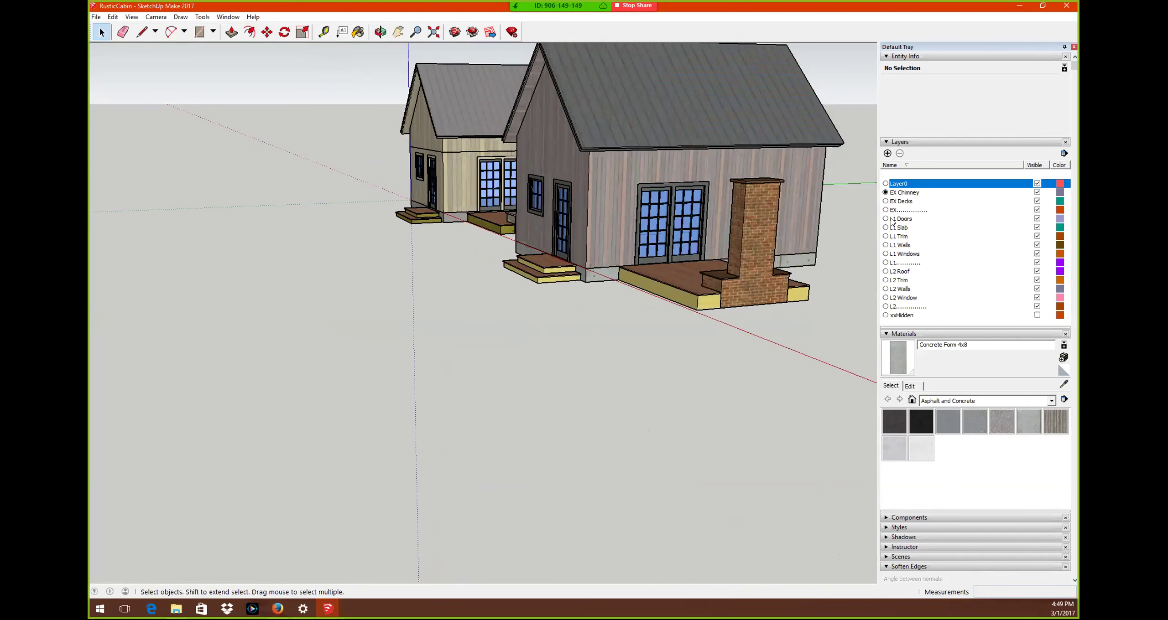
Make L1 Windows the current layer and hide the L2 Roof layer, viewing the open cabin from its gable end
click(885, 254)
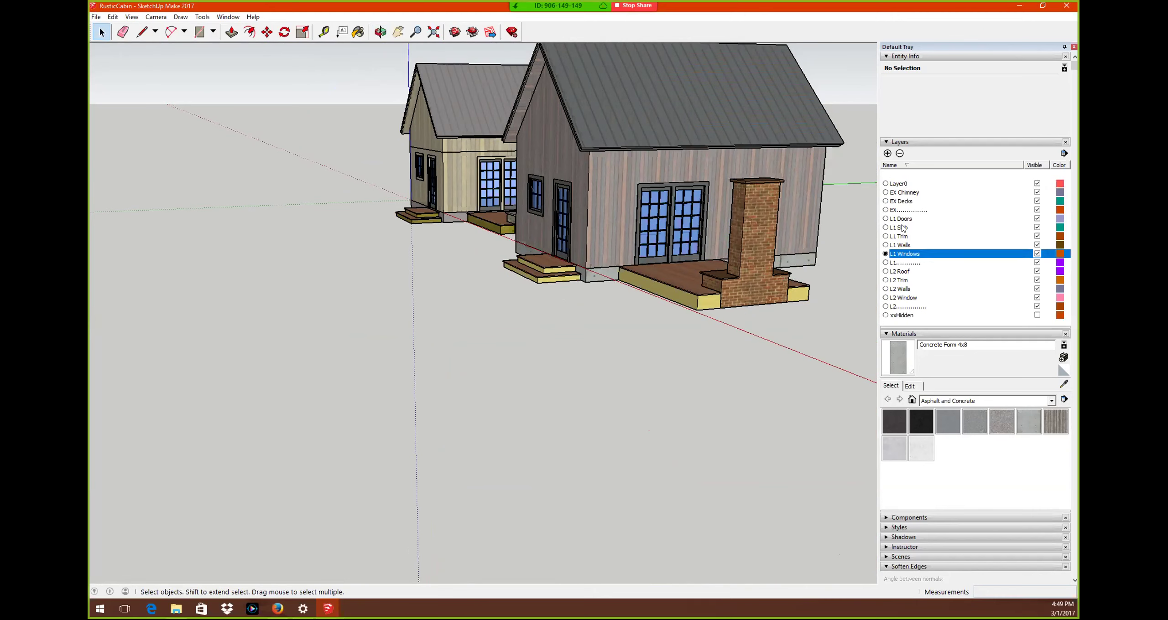
click(905, 184)
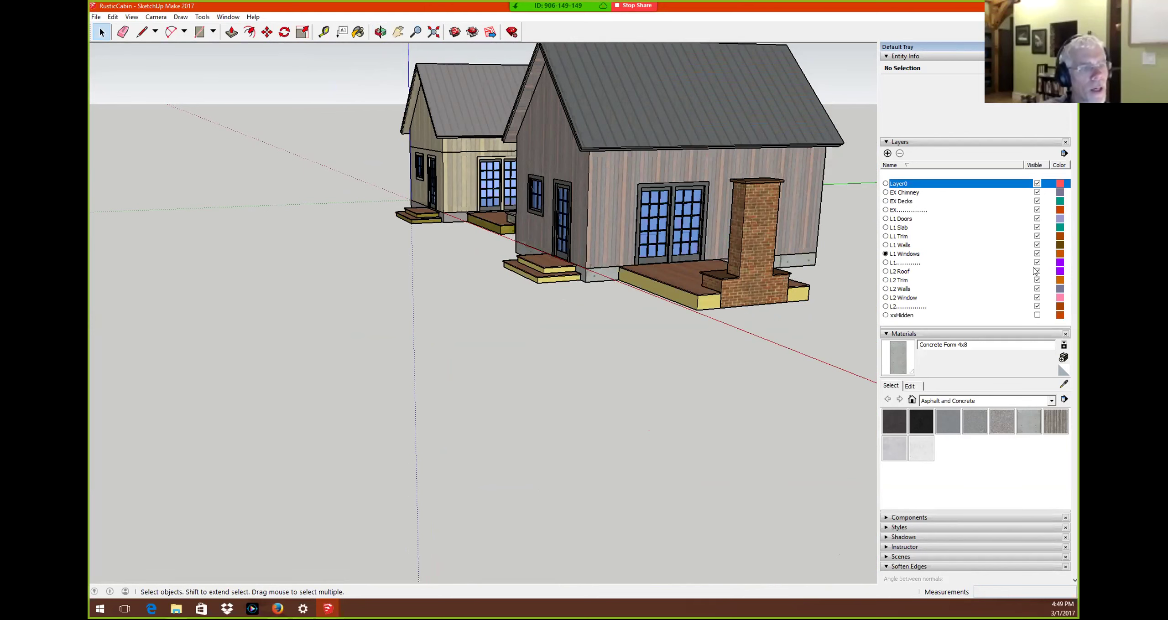
click(1037, 272)
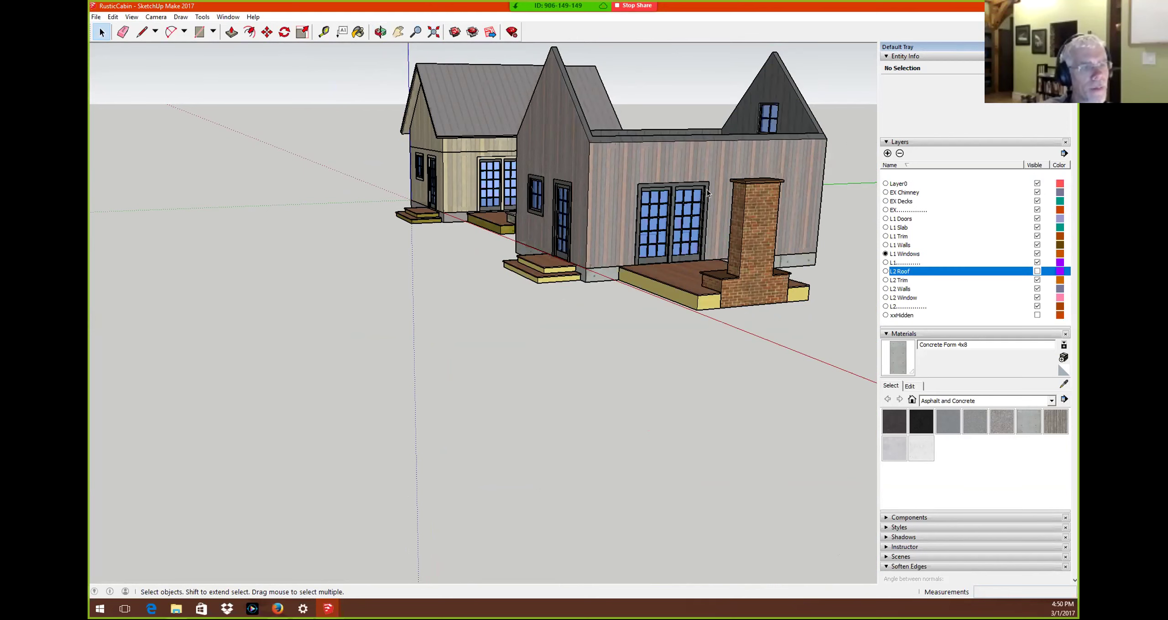
middle_drag(703, 331, 450, 335)
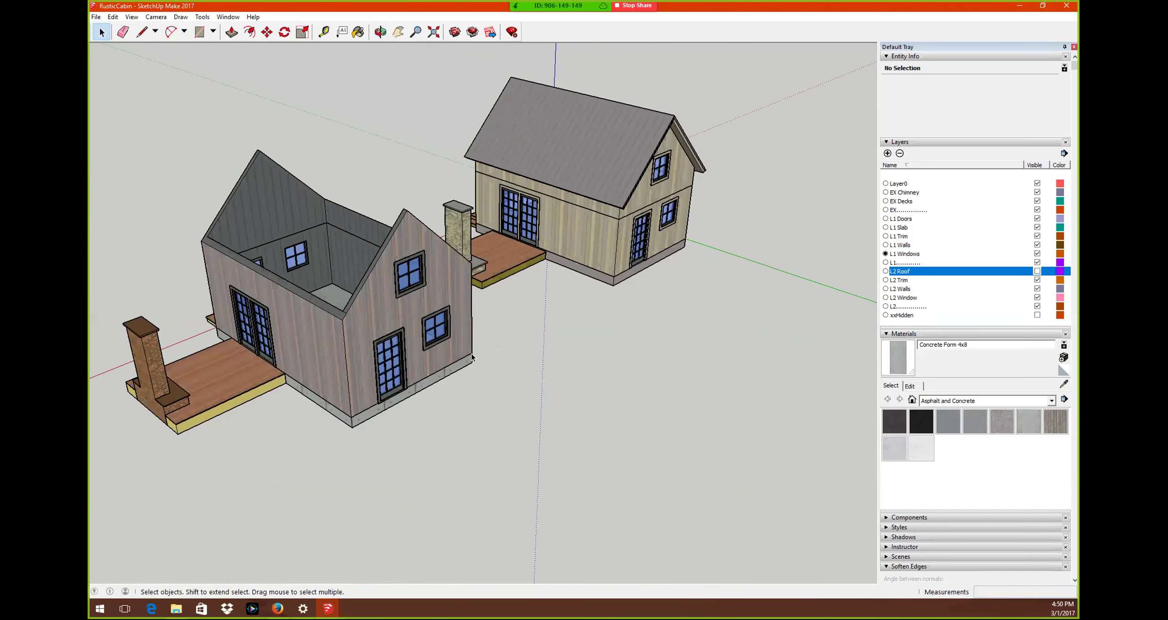
Examine the gap between the frame and trim at the corner of the lower gable window
scroll(470, 356, up, 5)
scroll(469, 357, up, 5)
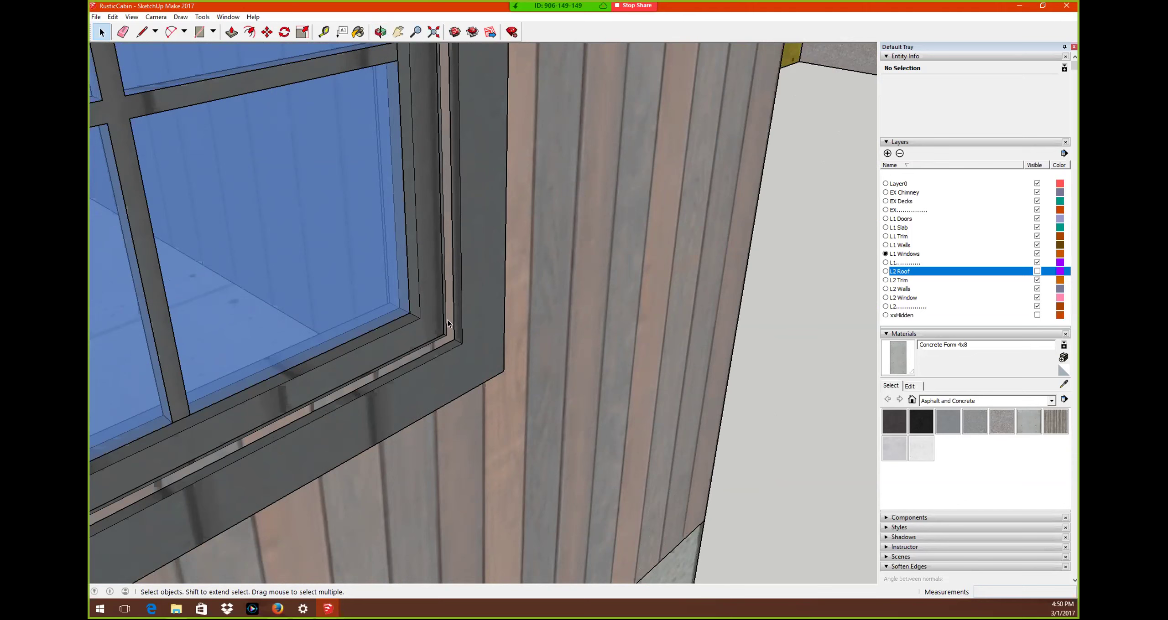
scroll(447, 320, down, 2)
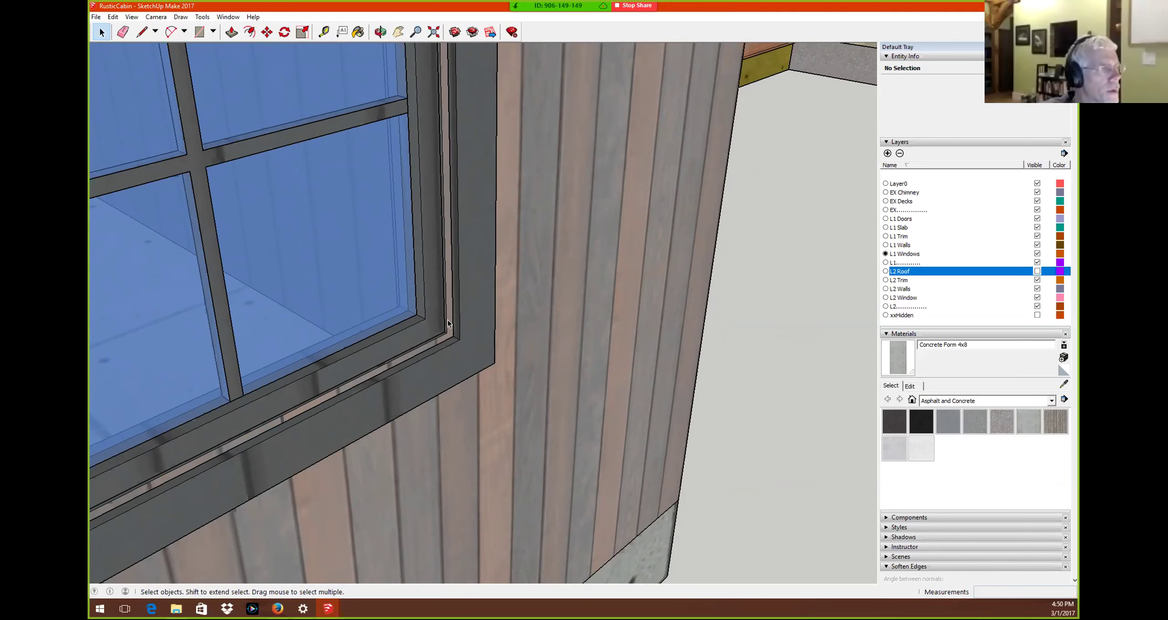
middle_drag(447, 320, 175, 121)
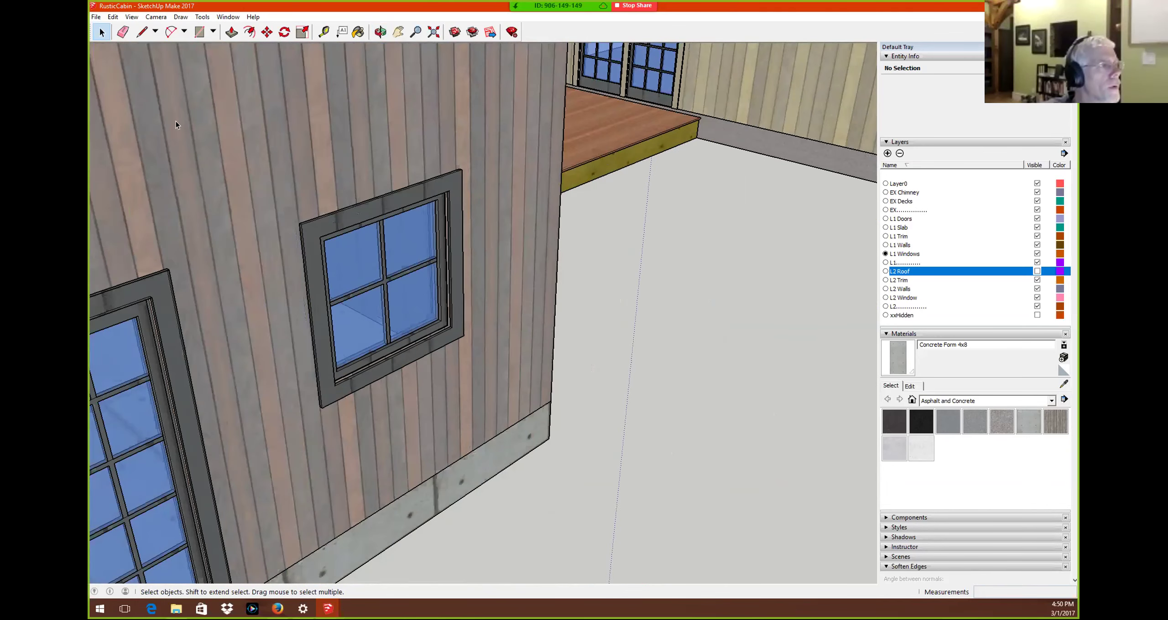
key(o)
drag(452, 348, 448, 344)
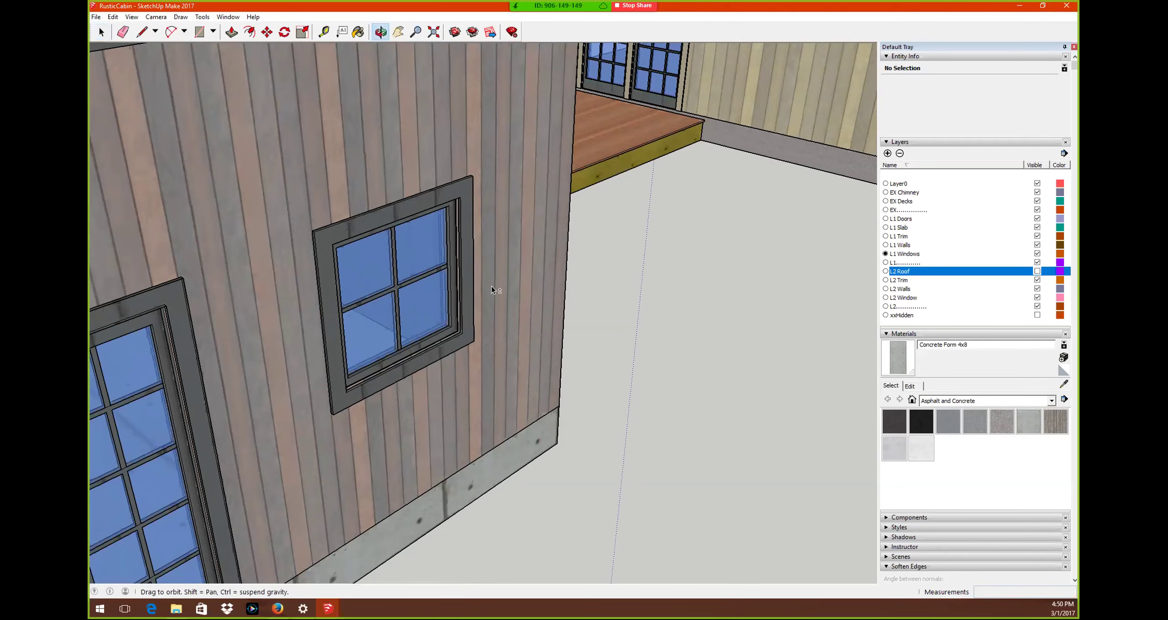
Examine the frame and trim of the upper gable window for comparison with the lower one
drag(493, 290, 565, 123)
key(space)
scroll(550, 208, up, 3)
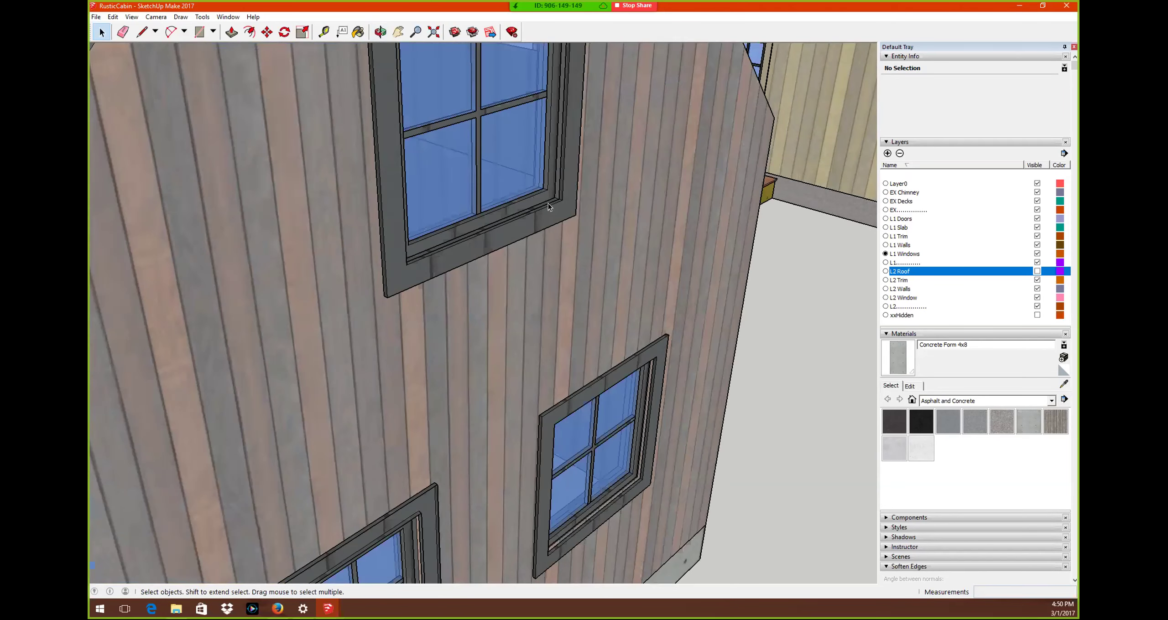
scroll(559, 202, down, 1)
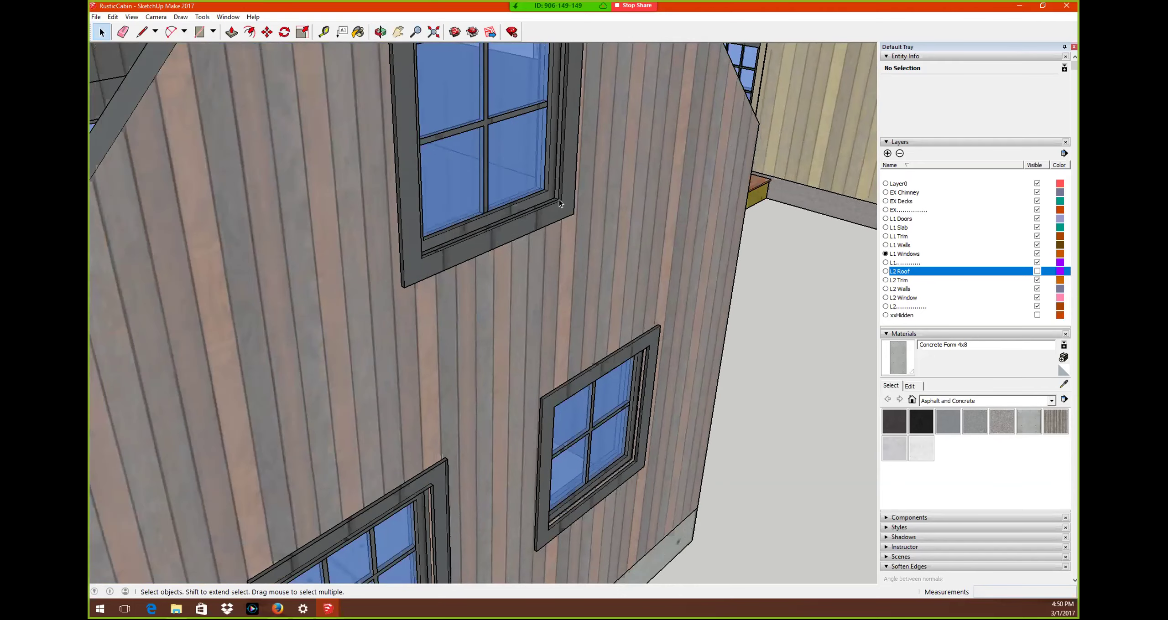
scroll(577, 352, up, 3)
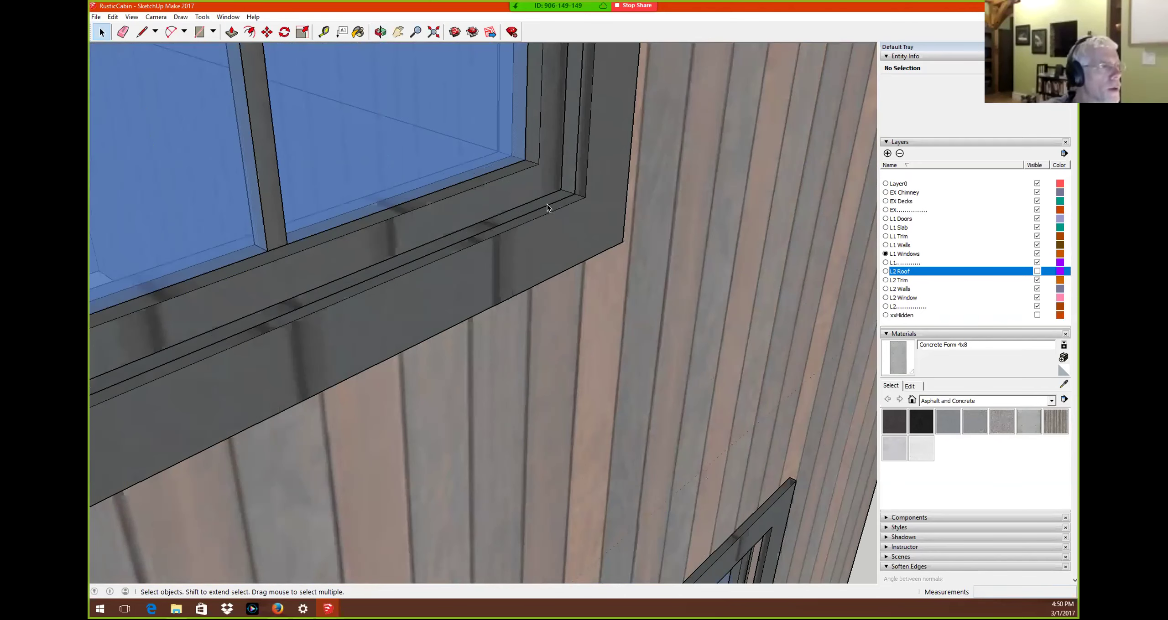
scroll(580, 360, down, 2)
scroll(653, 521, down, 1)
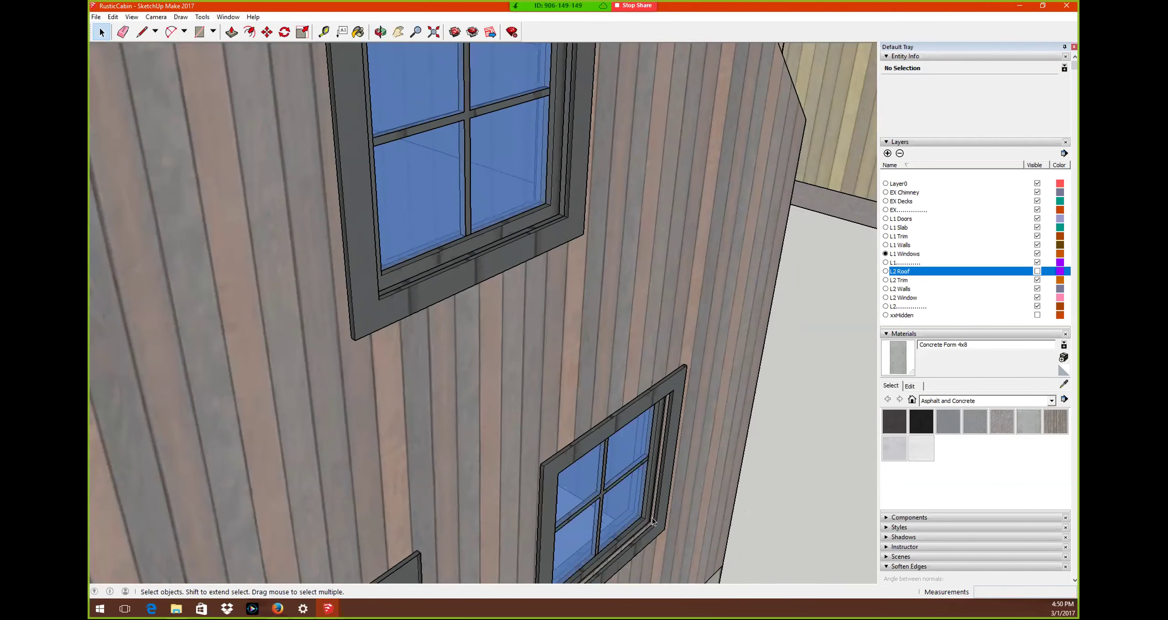
Inspect the gap between frame and trim along both sides of the lower gable window from several angles
scroll(653, 521, up, 2)
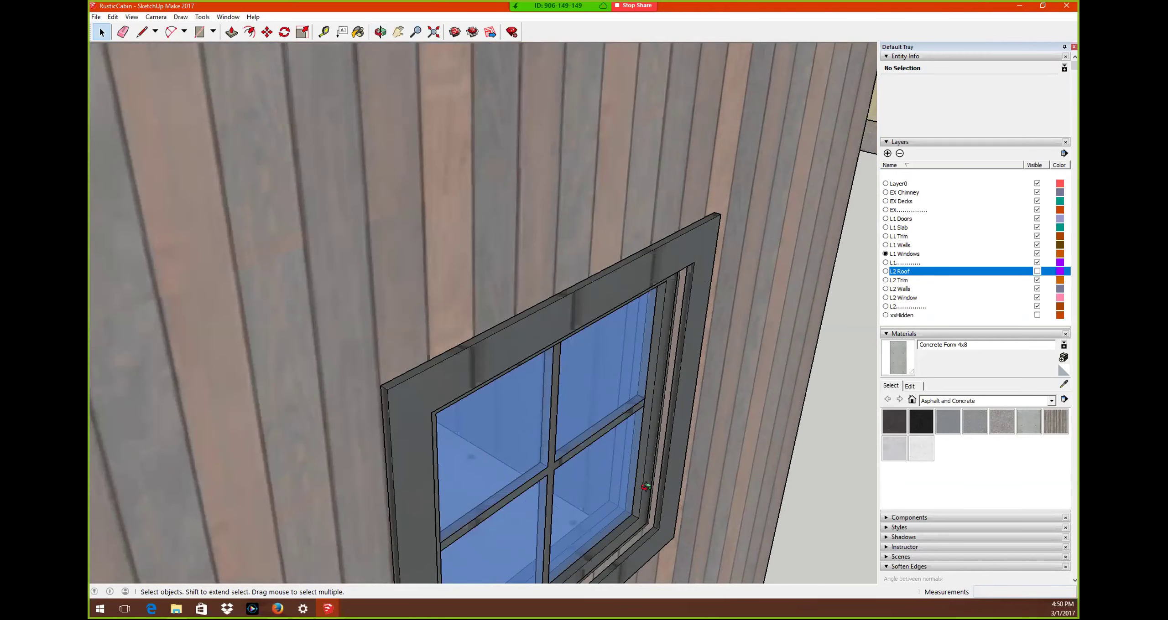
scroll(645, 486, up, 6)
middle_drag(638, 388, 638, 429)
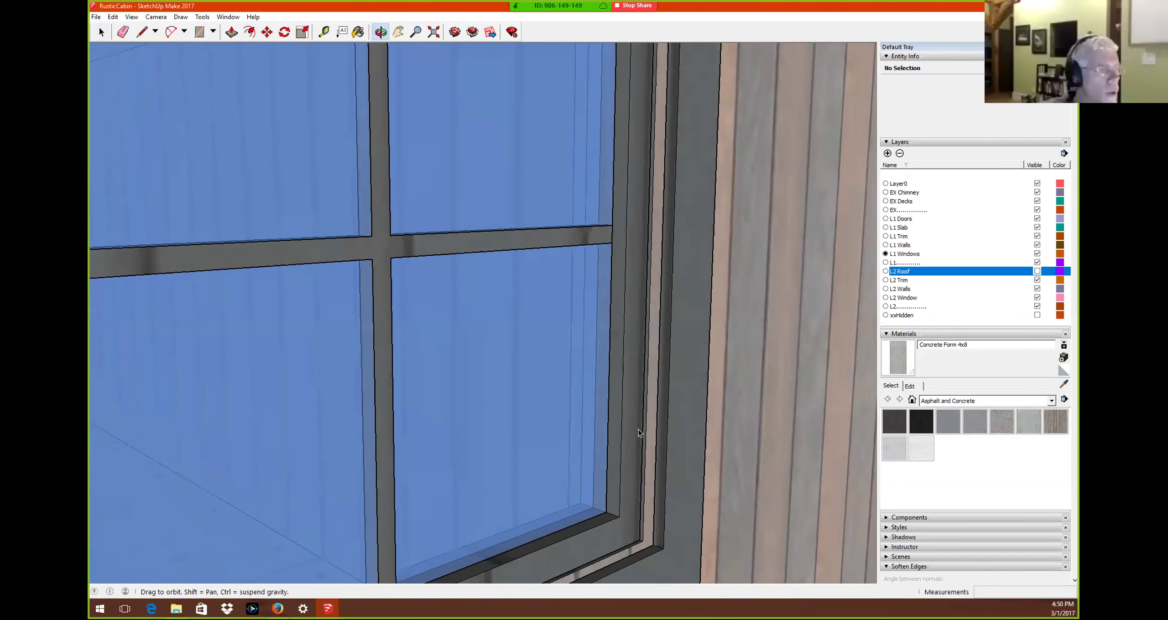
scroll(638, 429, down, 2)
scroll(298, 443, down, 5)
middle_drag(310, 413, 97, 388)
middle_drag(387, 322, 285, 180)
scroll(278, 164, up, 3)
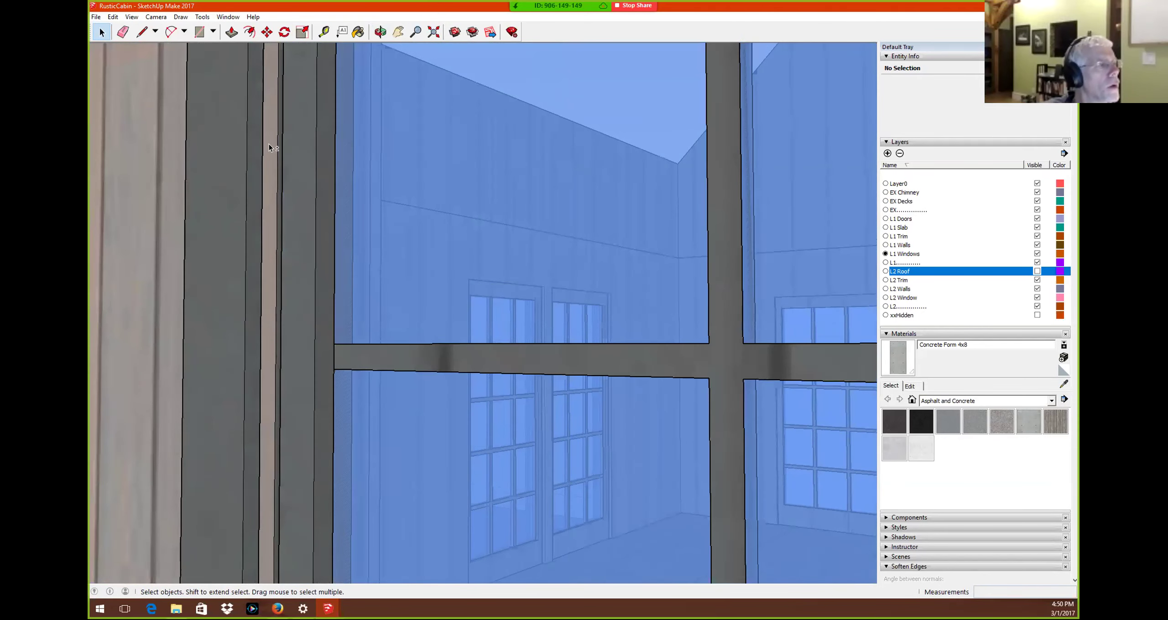
scroll(250, 384, down, 3)
middle_drag(251, 383, 279, 258)
scroll(214, 281, down, 3)
middle_drag(264, 296, 286, 334)
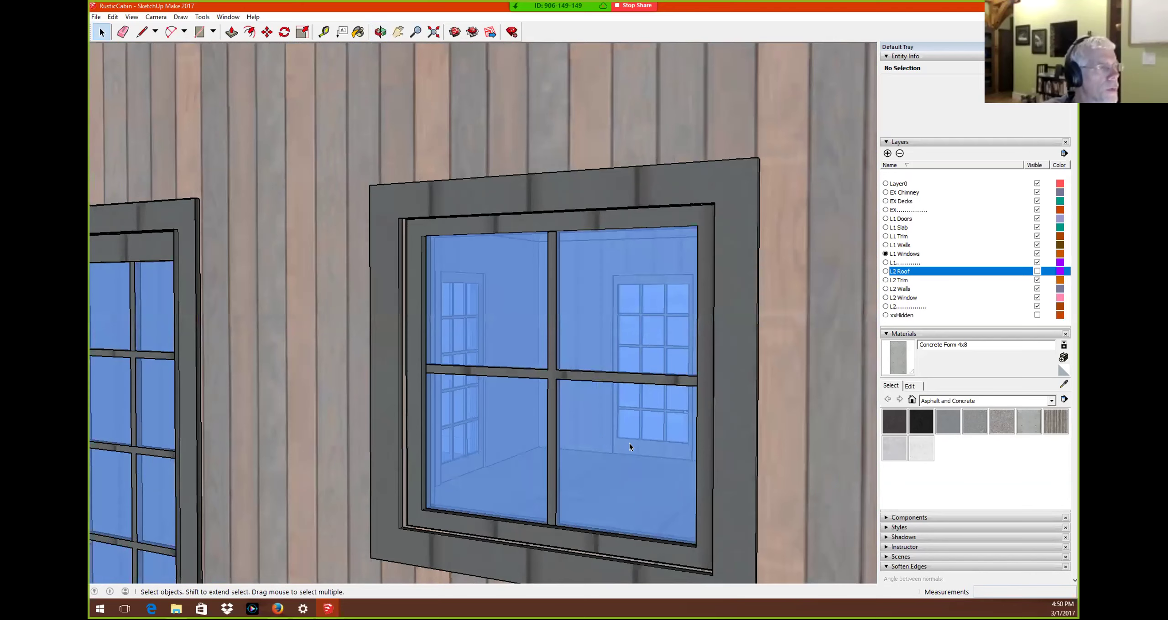
middle_drag(629, 447, 618, 451)
Measure the width between the inner trim edges of the lower gable window with the Tape Measure
key(t)
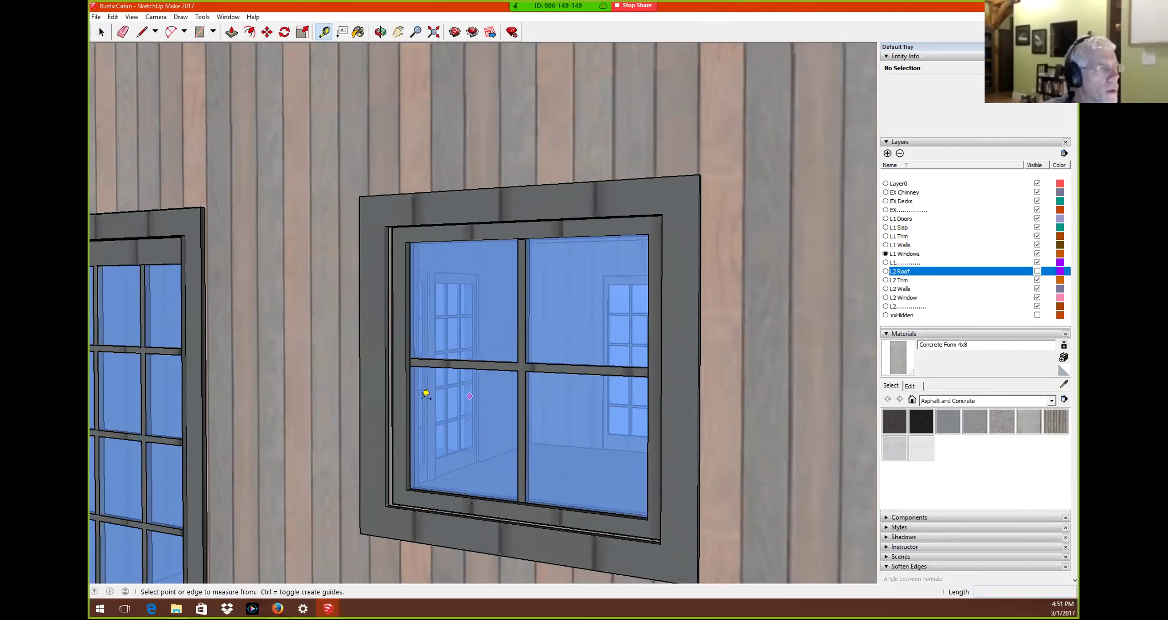
click(392, 388)
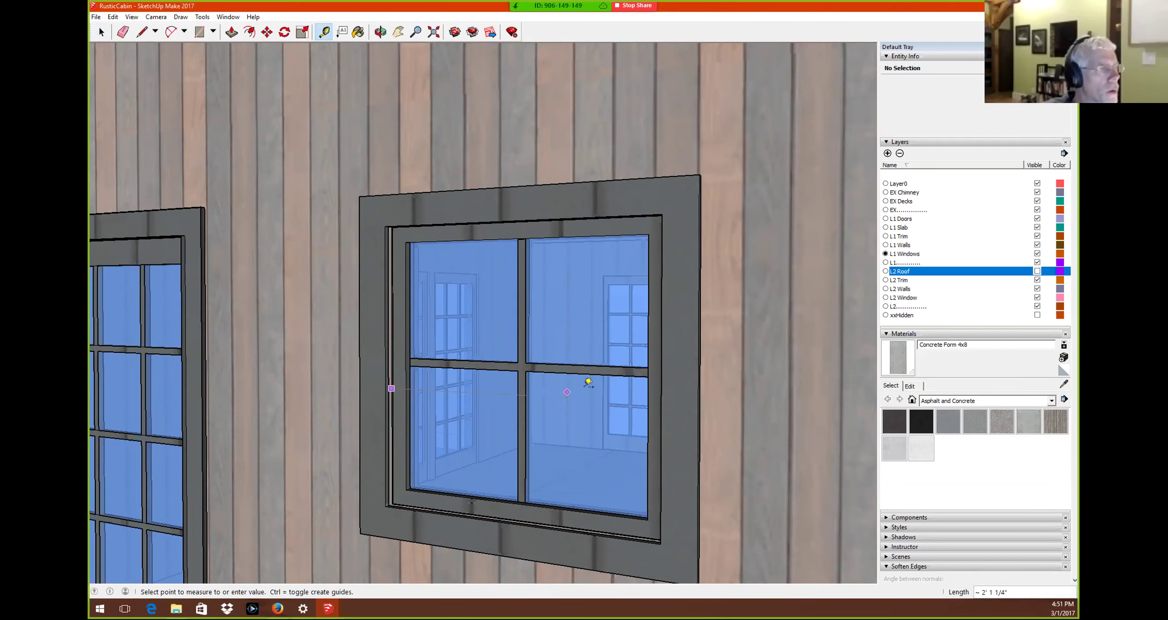
middle_drag(576, 398, 670, 391)
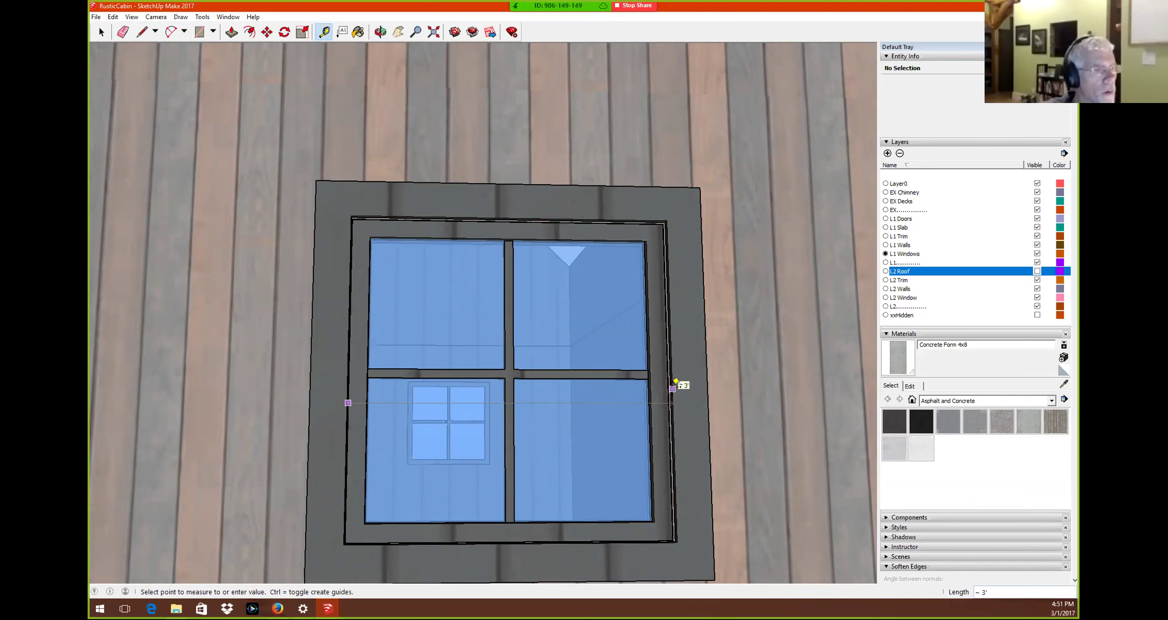
click(672, 387)
click(671, 387)
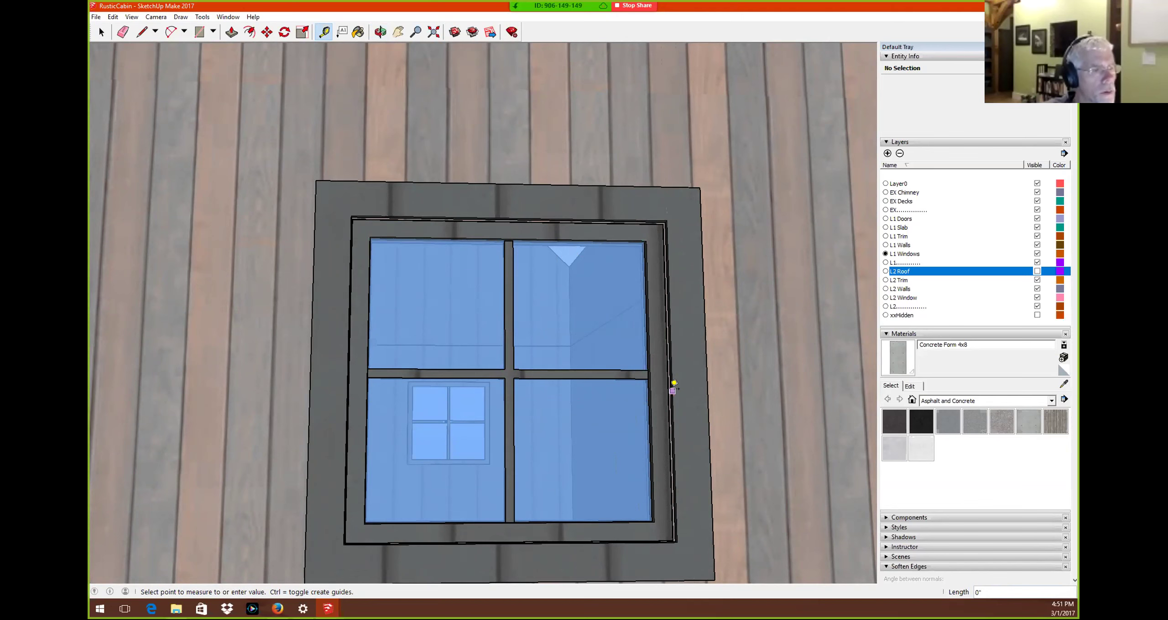
scroll(673, 385, up, 3)
click(672, 386)
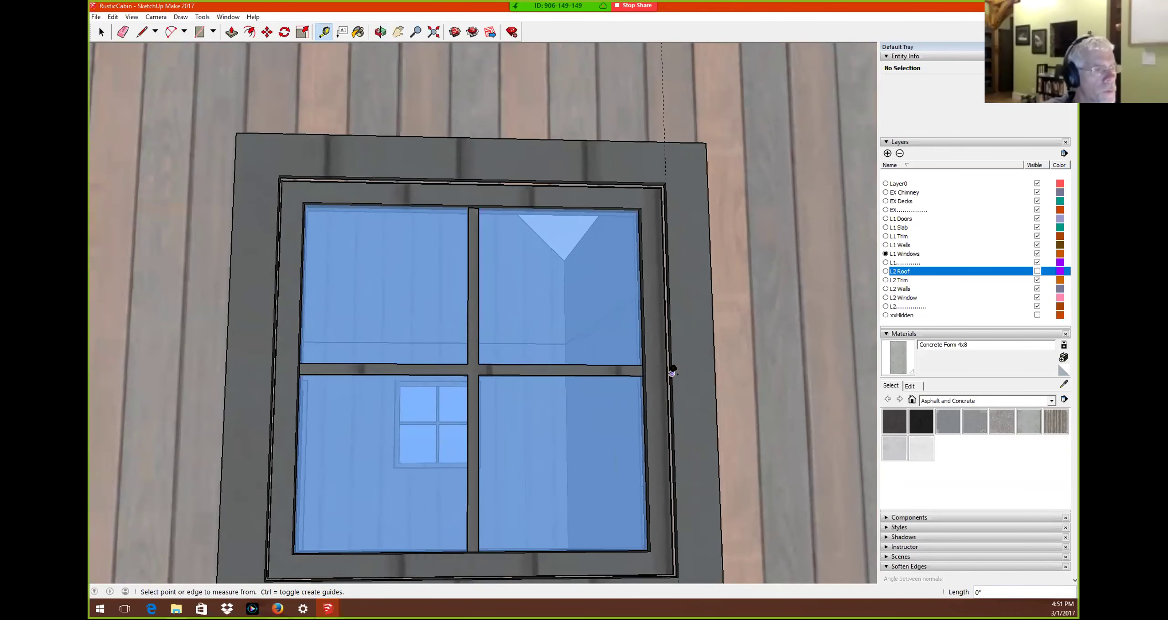
click(672, 373)
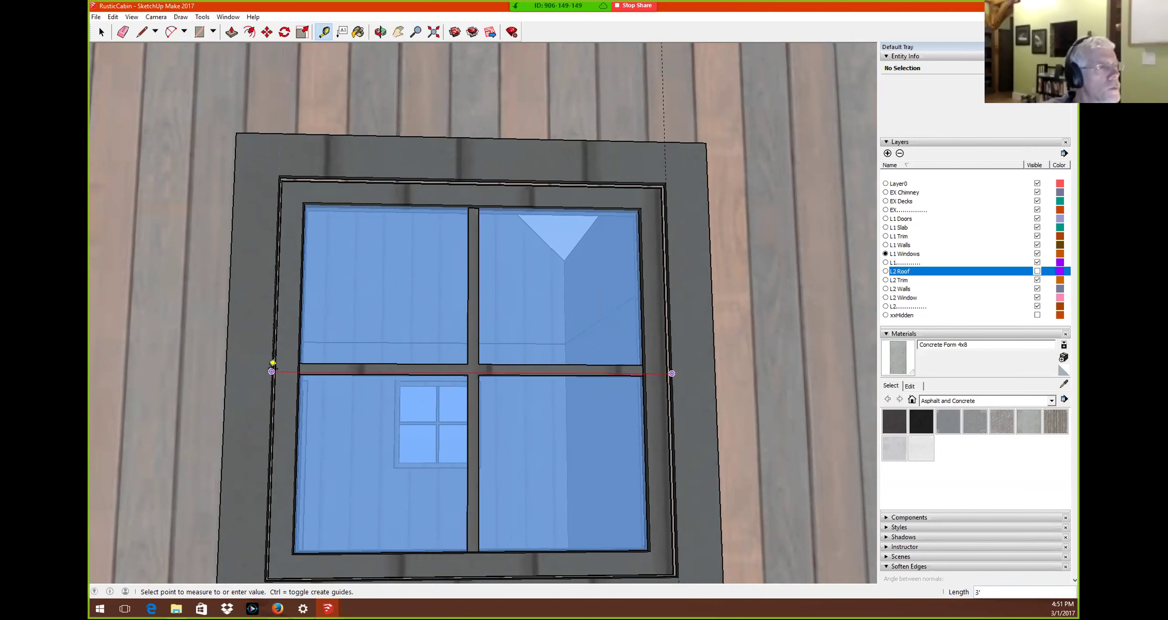
scroll(272, 365, up, 5)
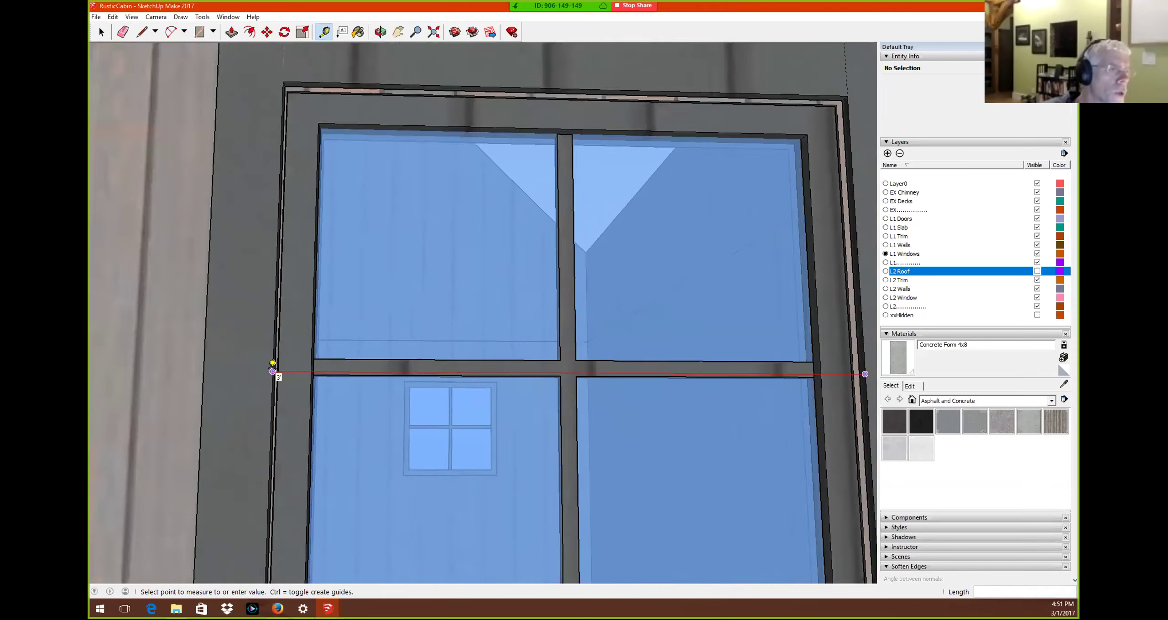
click(284, 371)
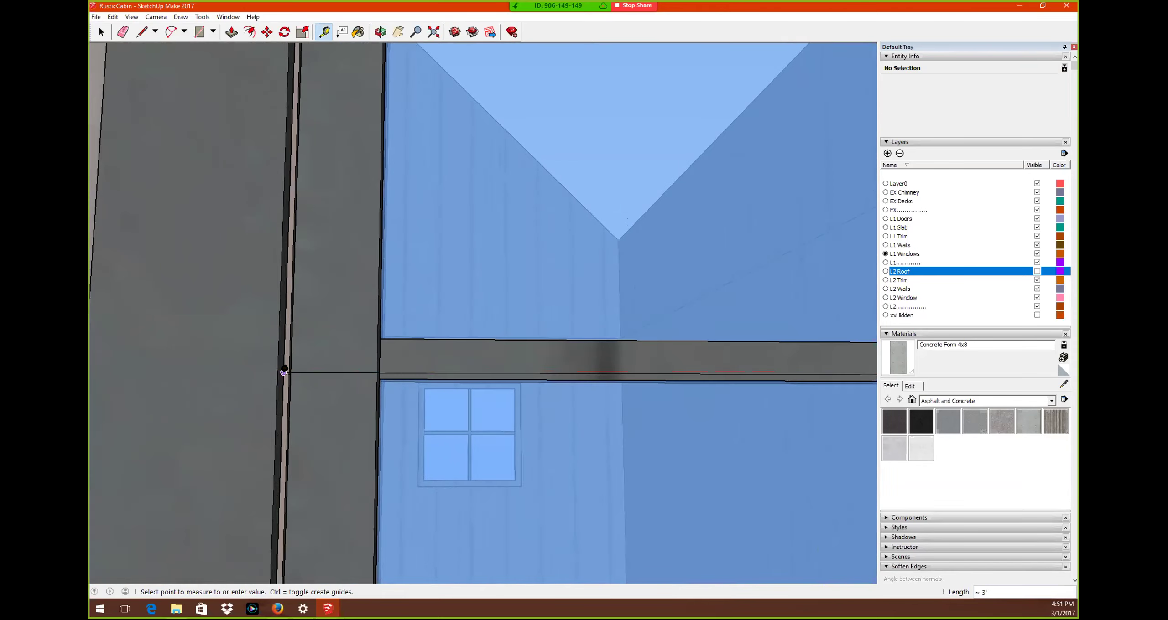
Measure the gap between the lower gable window's frame and its side trim
scroll(283, 371, down, 5)
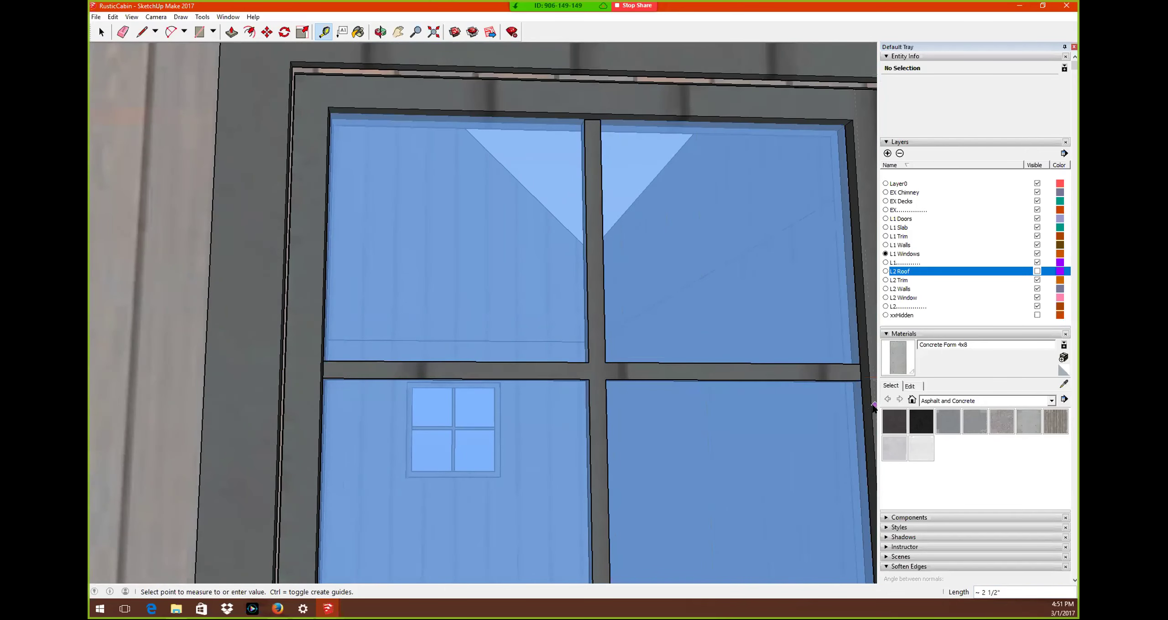
scroll(860, 400, down, 2)
scroll(861, 400, down, 1)
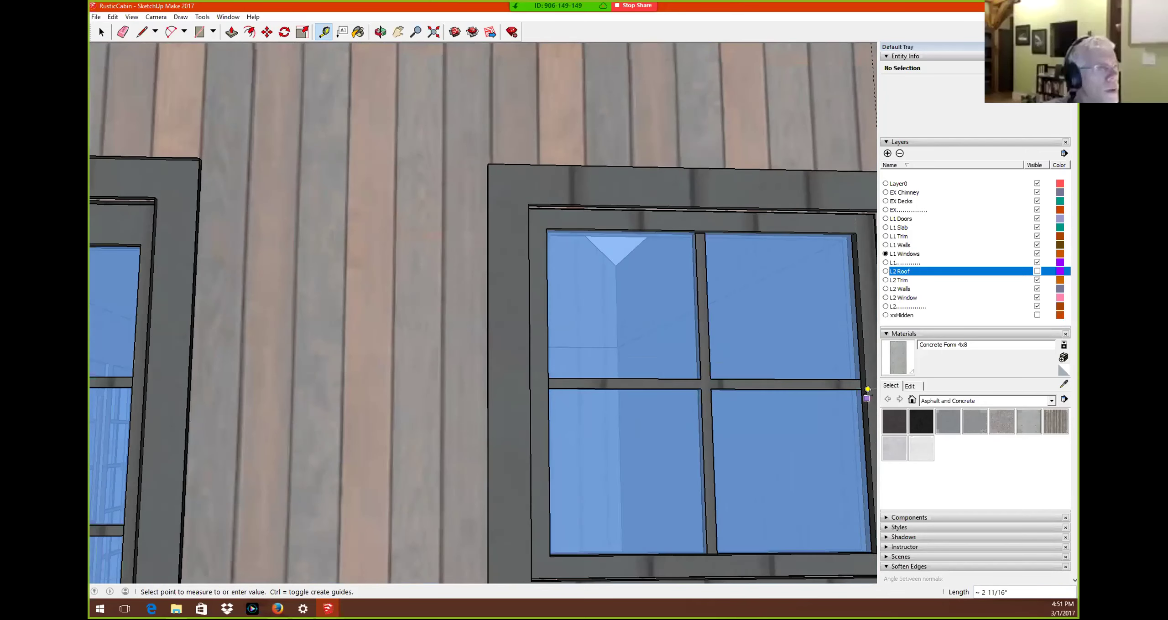
middle_drag(867, 395, 831, 401)
middle_drag(704, 430, 728, 432)
scroll(724, 437, up, 6)
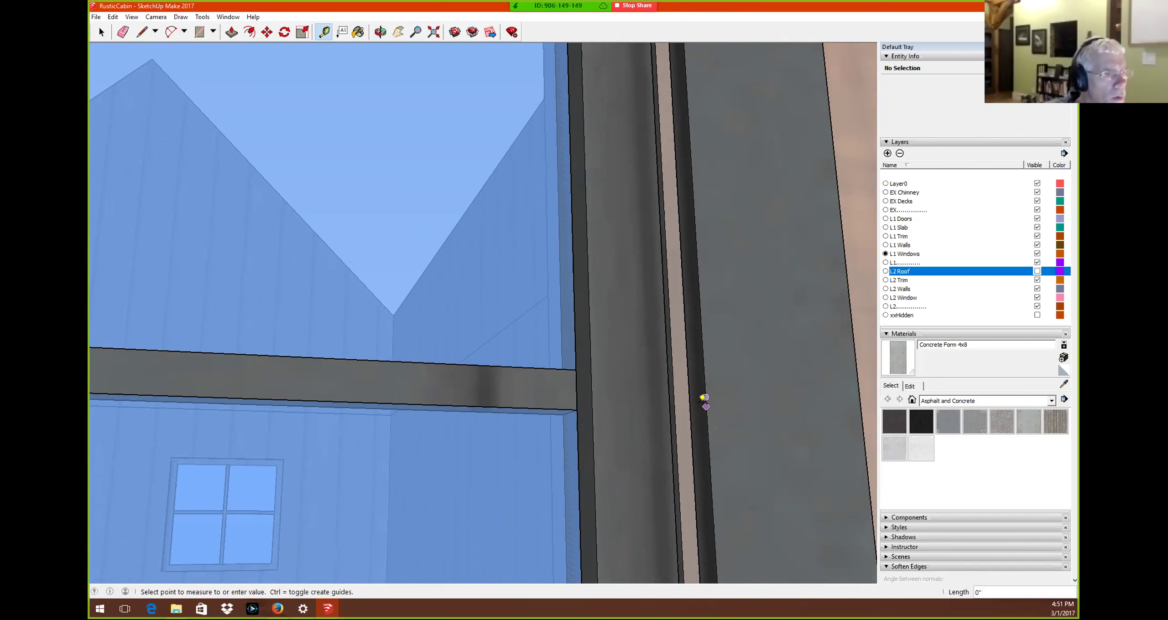
scroll(703, 403, down, 6)
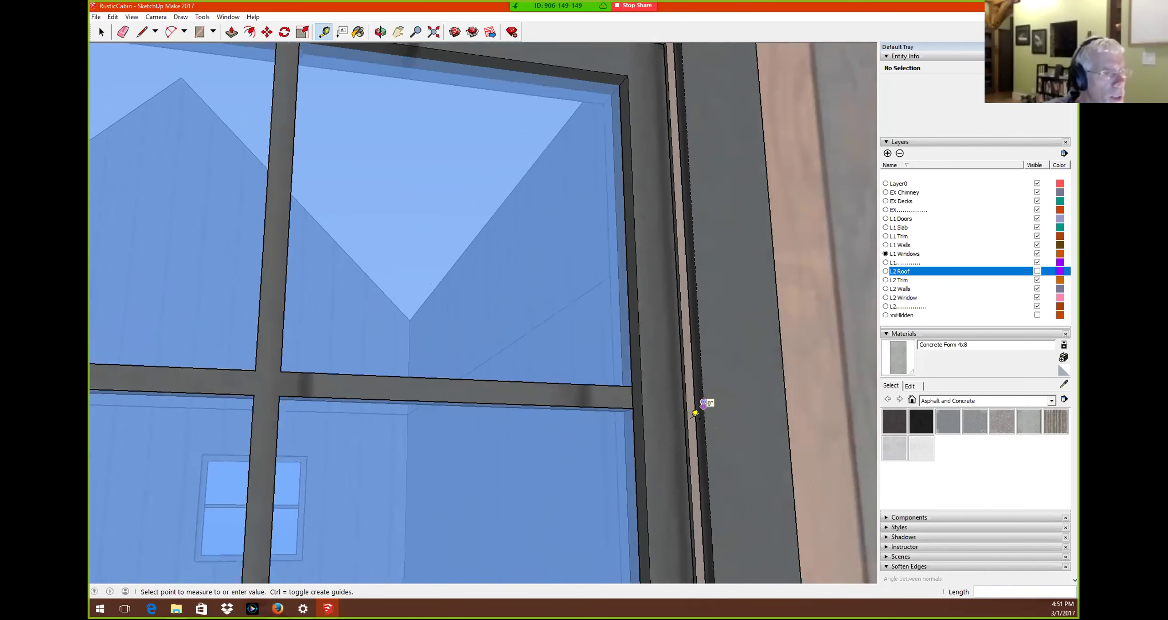
middle_drag(618, 441, 643, 396)
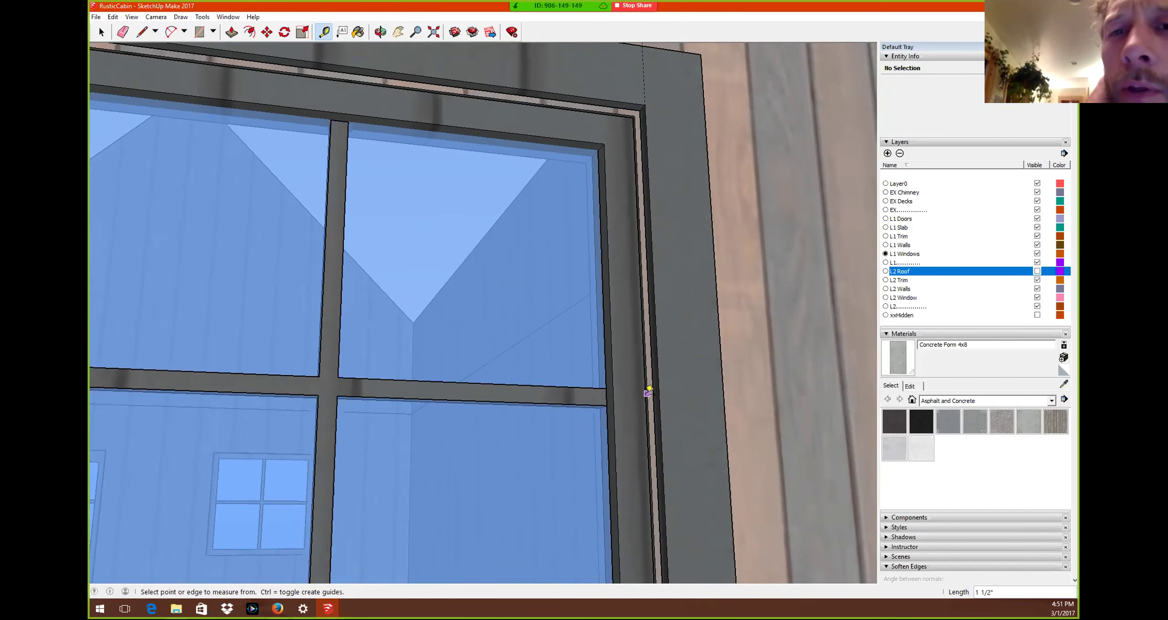
click(648, 389)
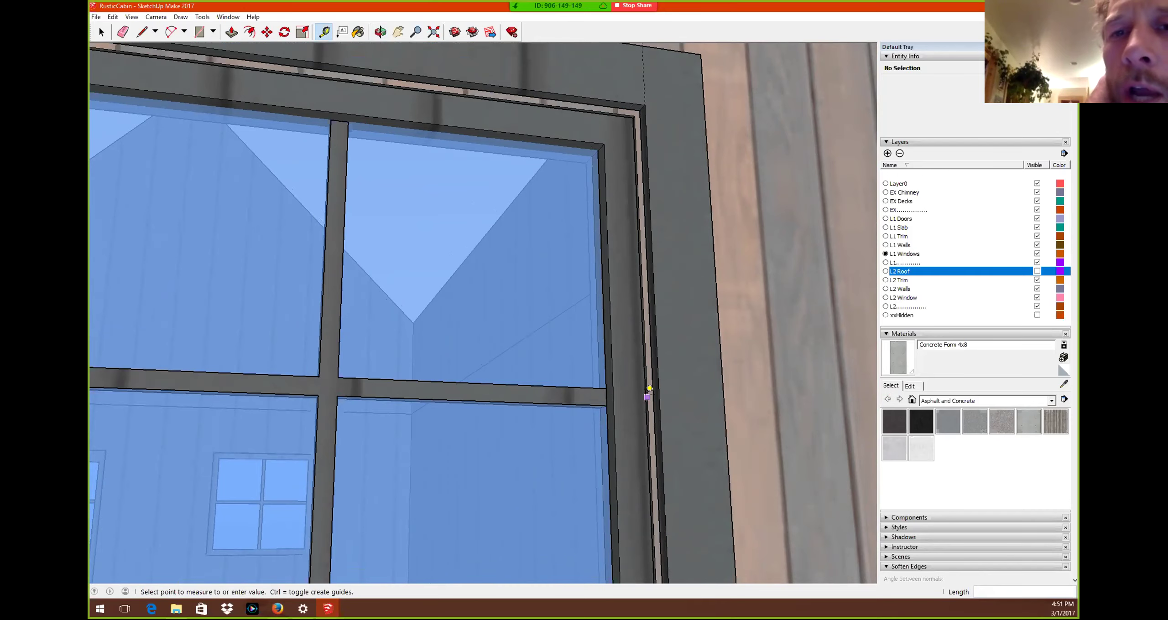
scroll(649, 389, down, 3)
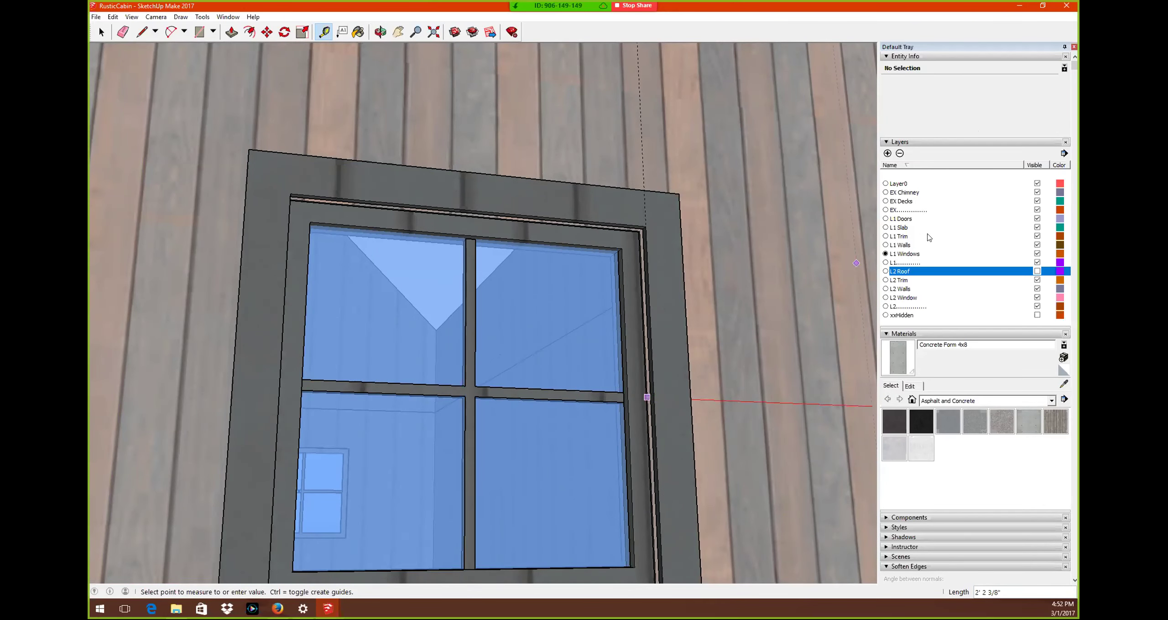
Make Layer0 the current layer and hide the L1 Trim and L1 Windows layers to expose the wall opening
click(1037, 236)
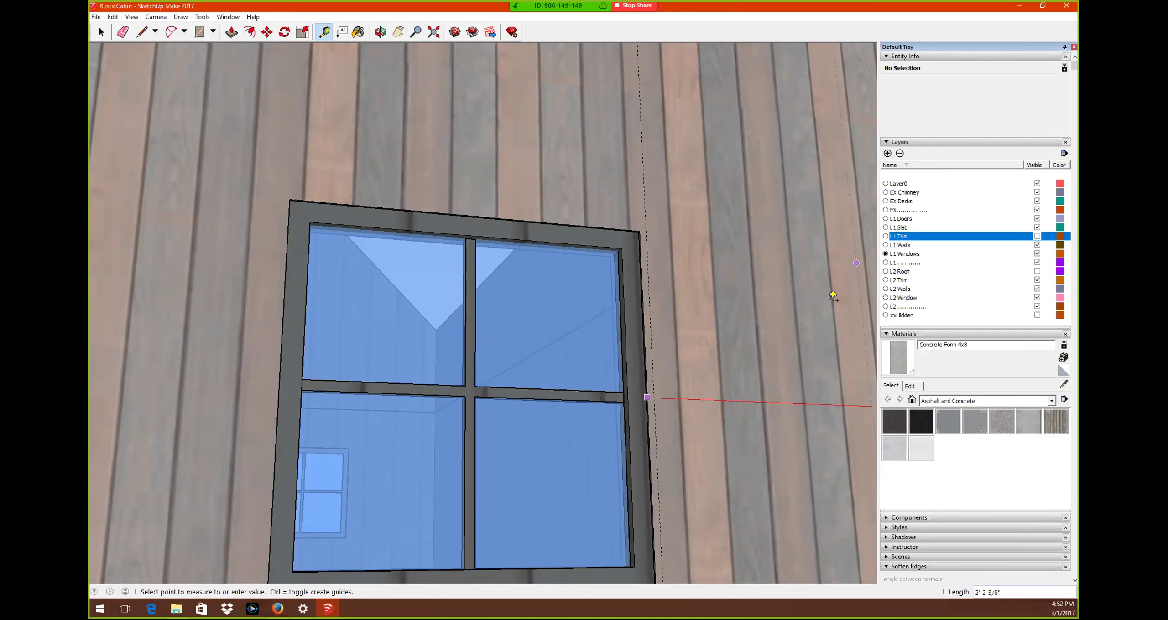
click(885, 183)
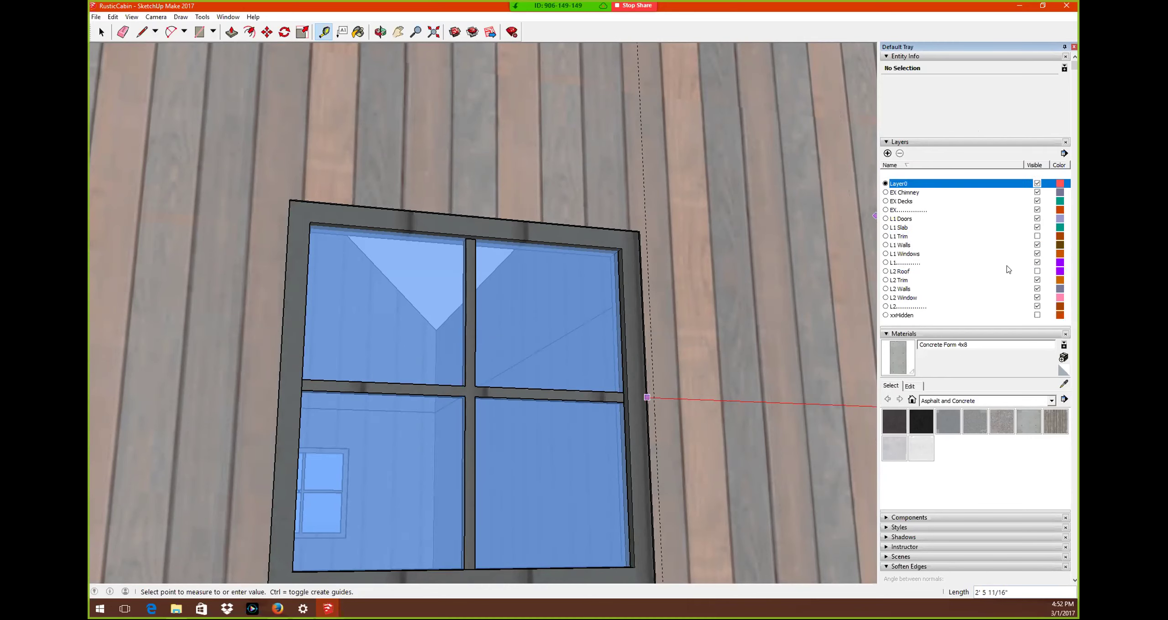
click(1037, 253)
scroll(628, 436, up, 1)
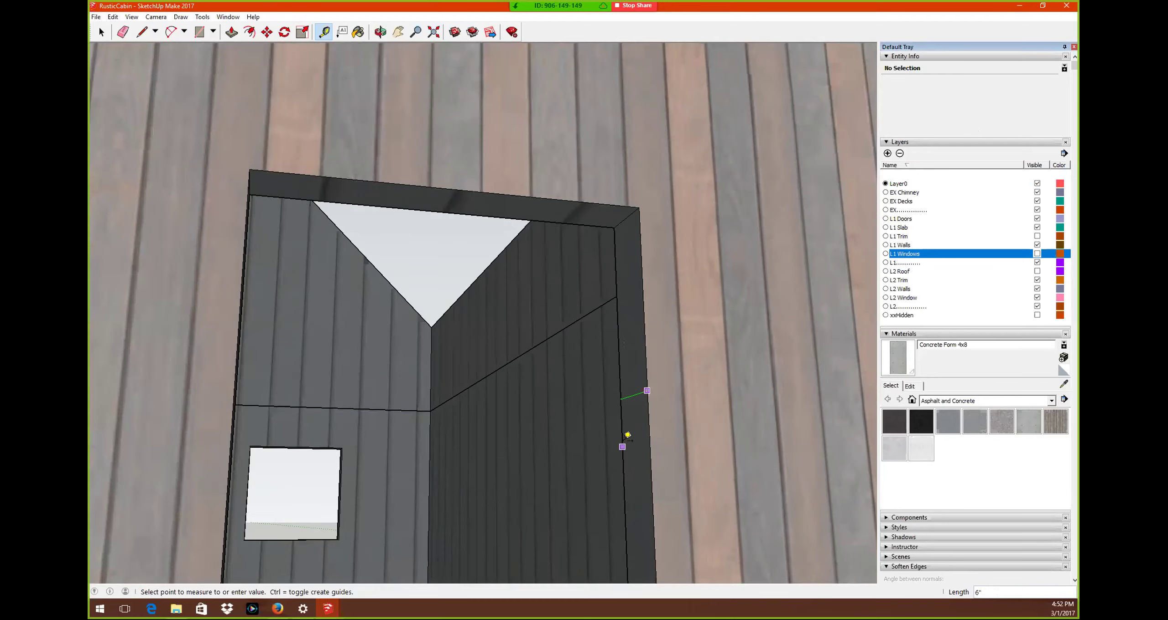
Inspect the exposed lower gable wall opening and check the depth of its side edge with the Tape Measure
scroll(625, 437, down, 3)
mouse_move(624, 439)
middle_down()
mouse_move(655, 456)
mouse_move(658, 444)
mouse_move(623, 429)
middle_up()
click(658, 399)
middle_drag(666, 388, 634, 420)
scroll(657, 387, down, 3)
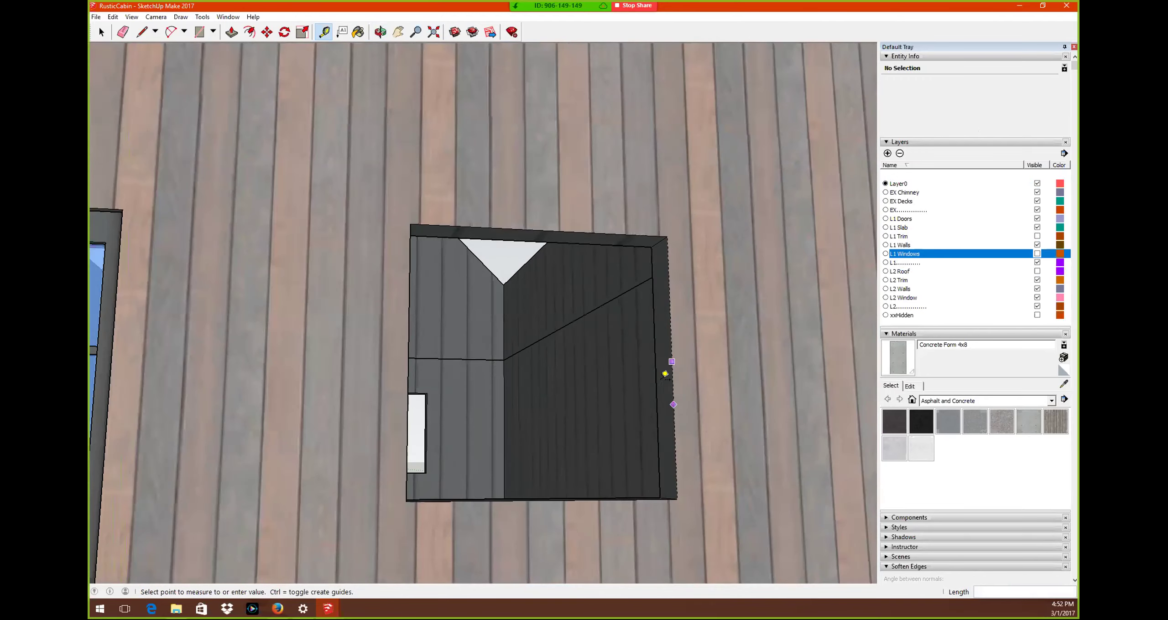
scroll(665, 374, down, 2)
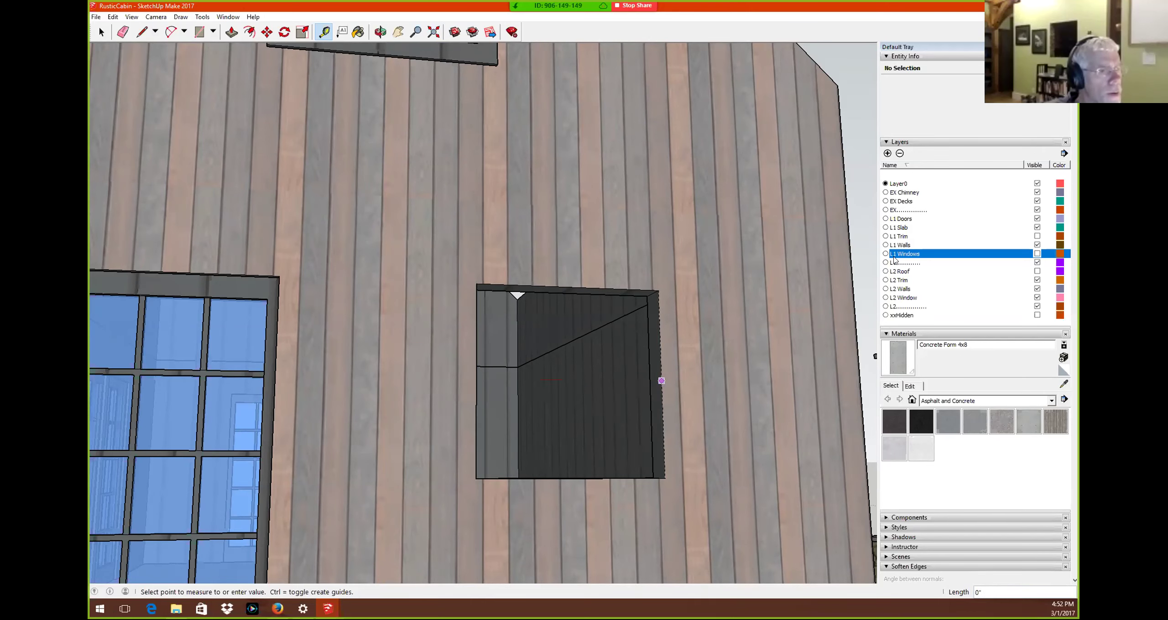
Open the upper gable window's nested groups for editing and select its outer frame component
key(space)
scroll(384, 173, up, 1)
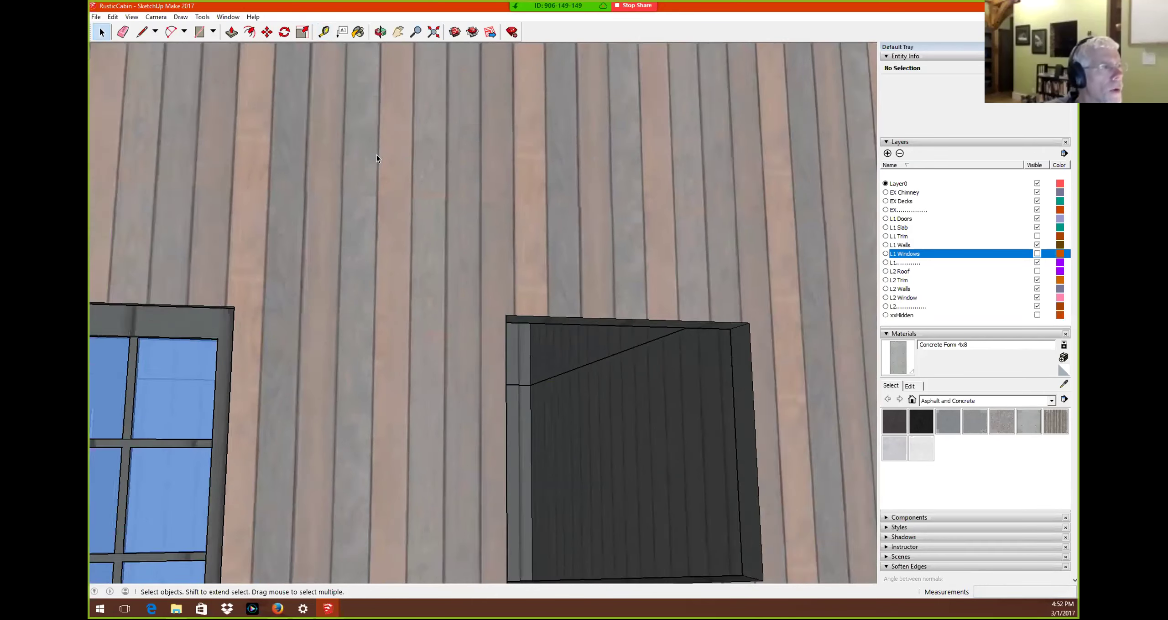
scroll(388, 139, down, 4)
shift+middle_drag(367, 160, 343, 314)
shift+middle_drag(379, 181, 350, 332)
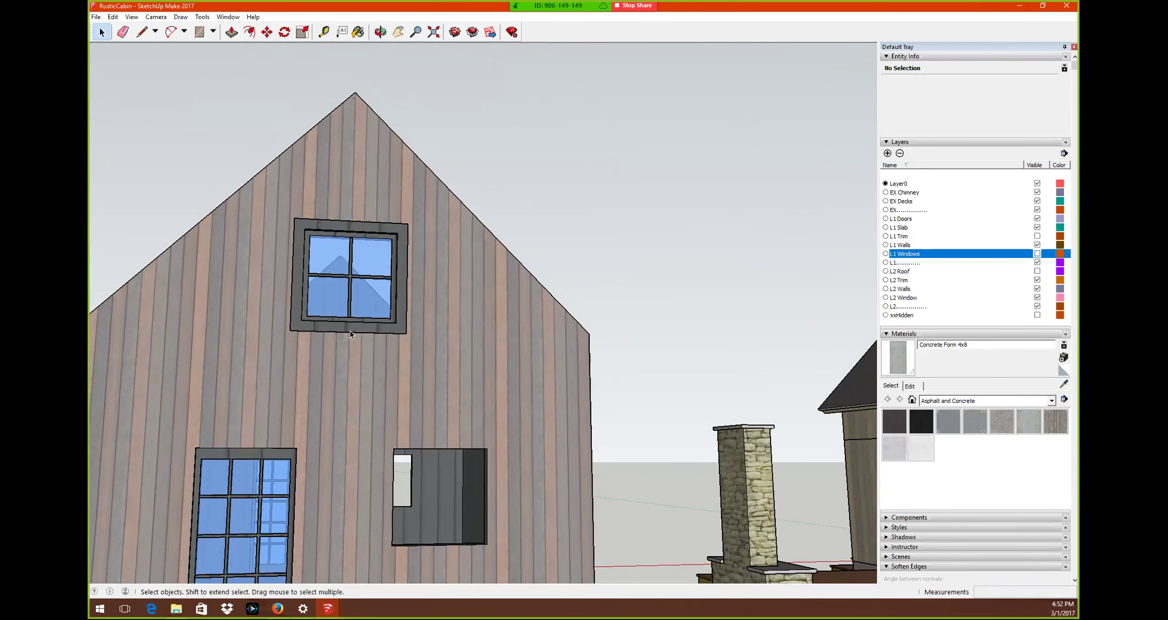
scroll(351, 331, up, 6)
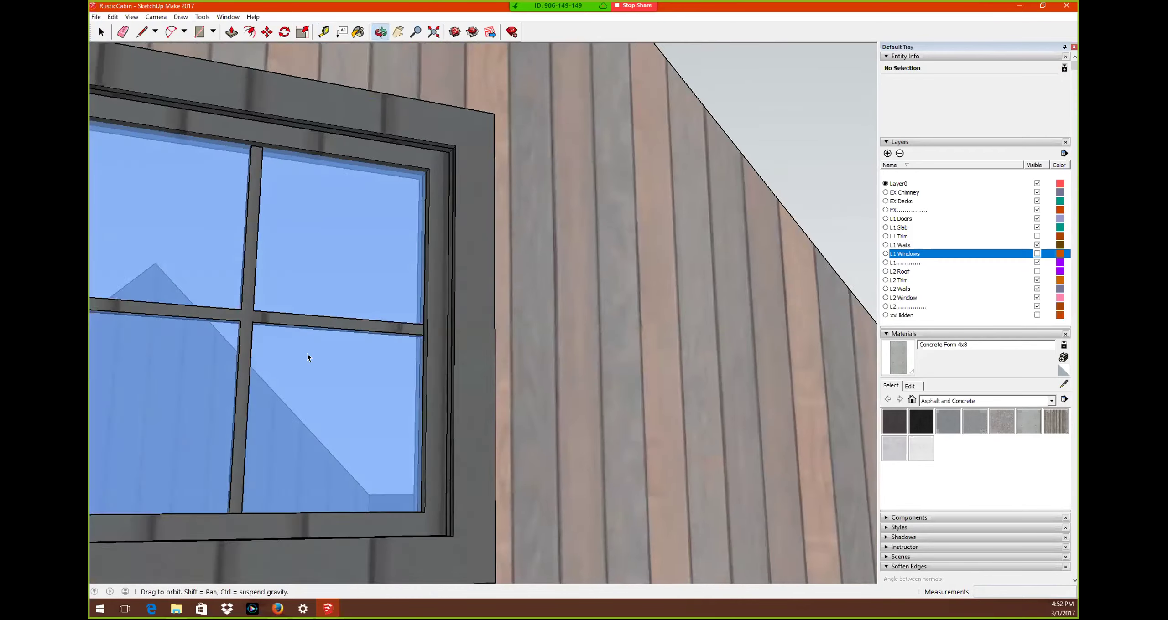
middle_drag(307, 354, 270, 379)
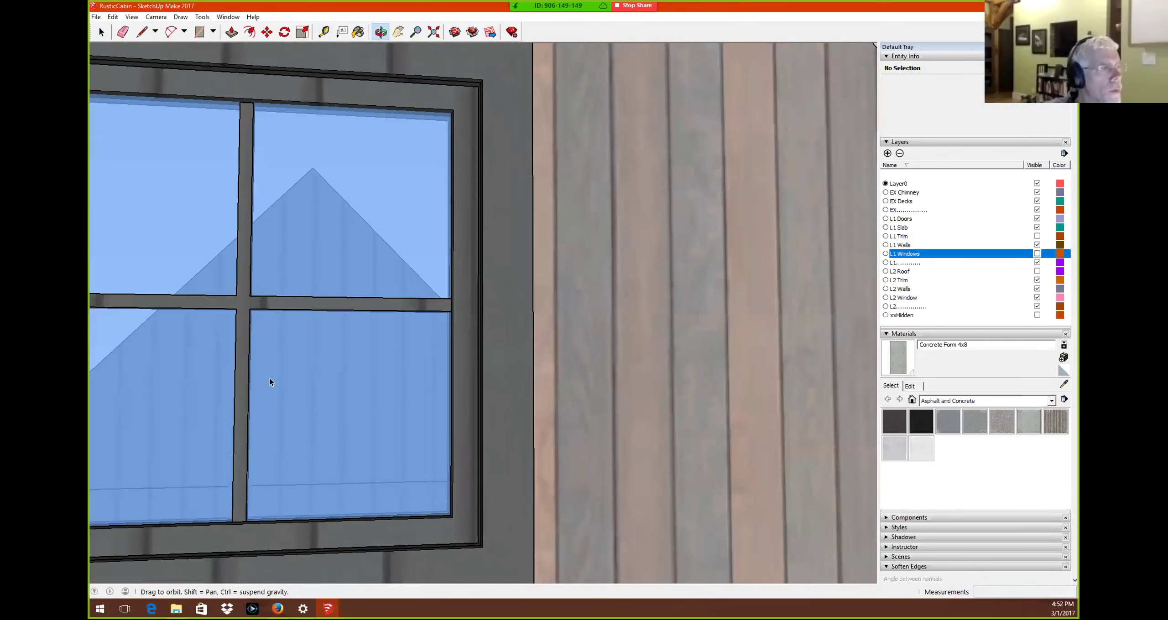
middle_drag(321, 300, 564, 477)
click(599, 500)
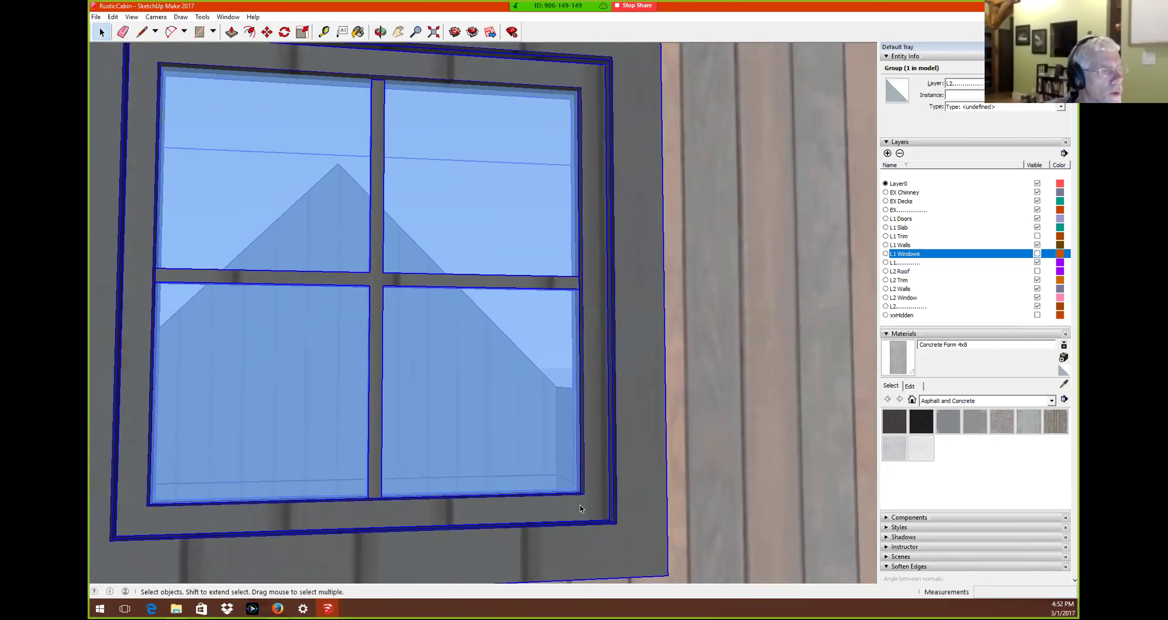
double_click(584, 506)
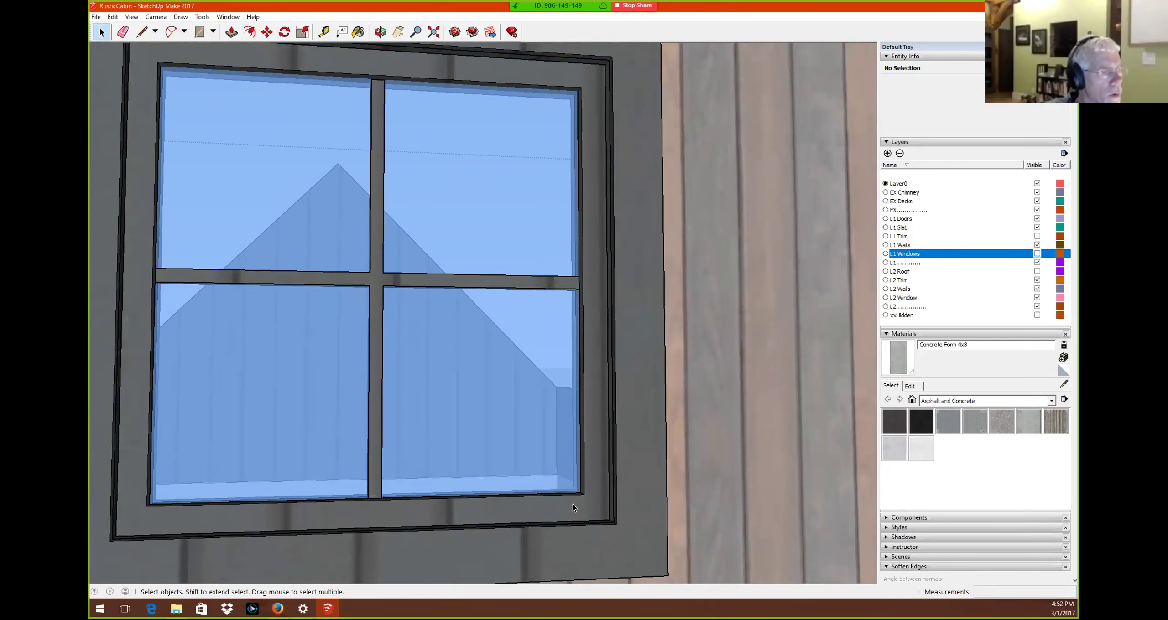
click(594, 507)
Try moving the upper window's outer frame by its lower corner onto the matching corner of the lower wall opening
key(m)
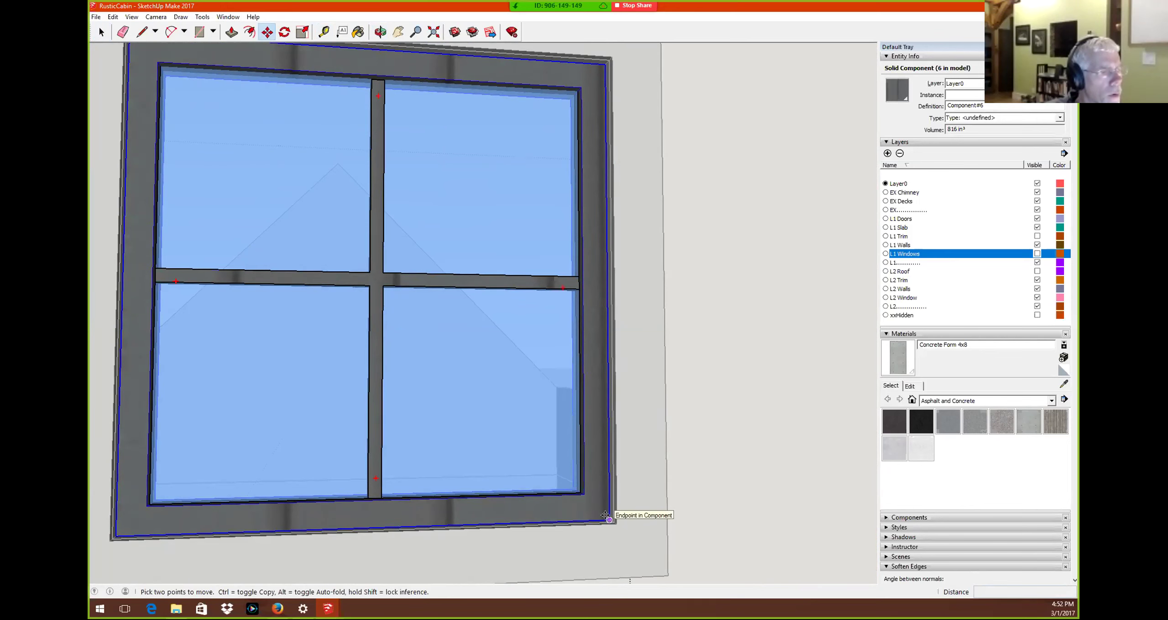
scroll(606, 515, down, 5)
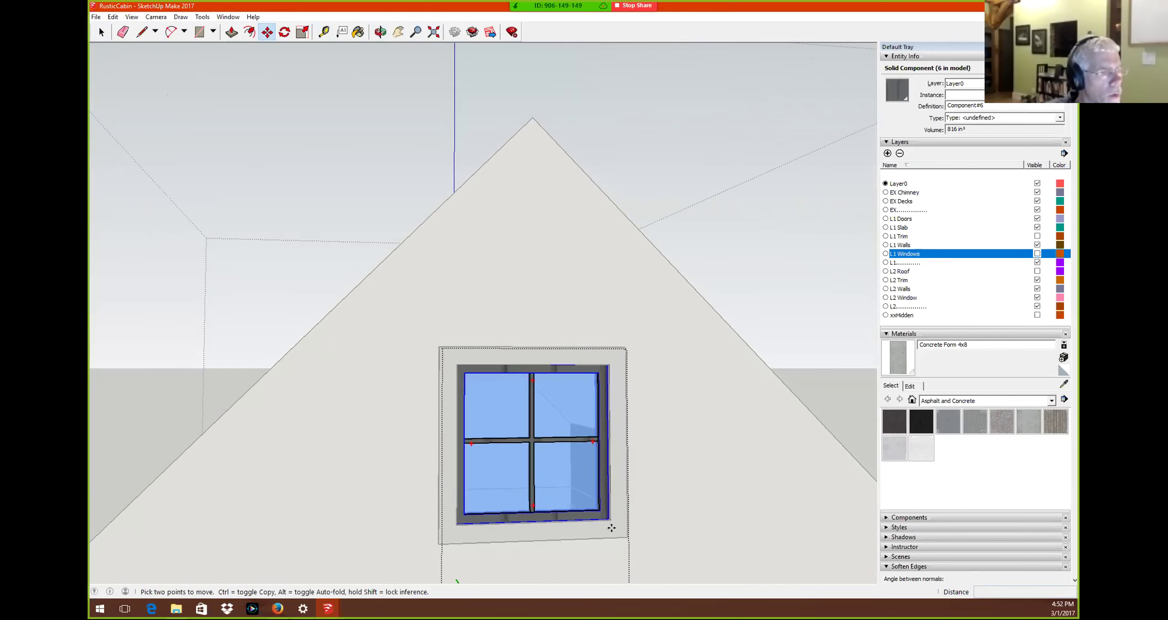
click(606, 515)
middle_drag(631, 542, 634, 534)
scroll(634, 534, down, 4)
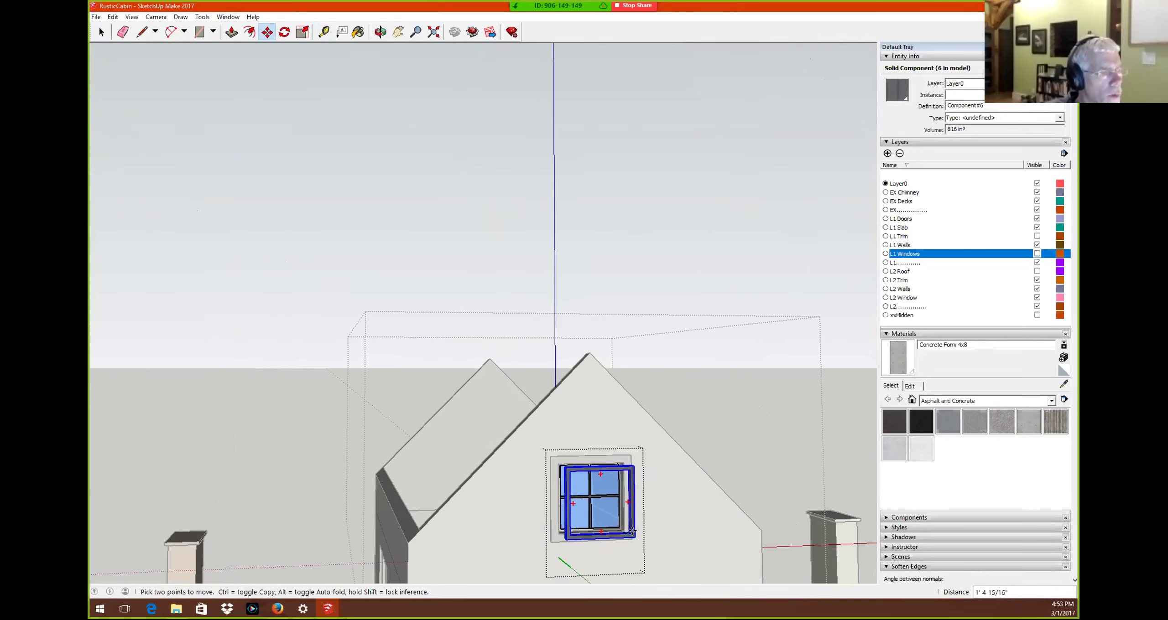
middle_drag(633, 512, 674, 494)
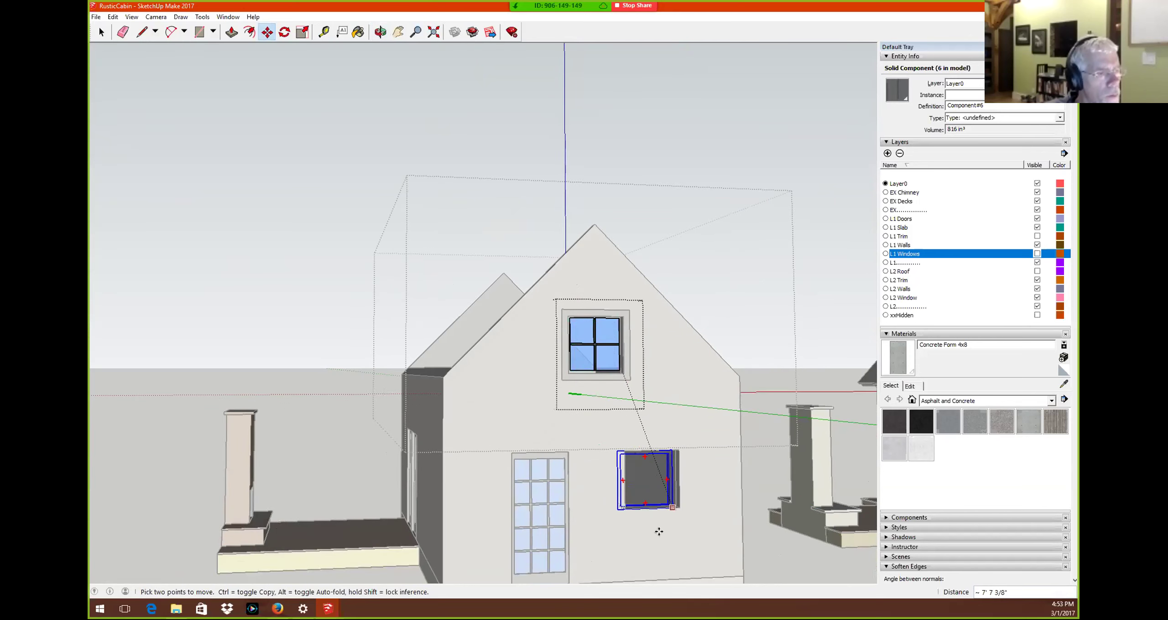
Compare the moved frame with all edges of the lower opening and undo the move
scroll(659, 532, up, 8)
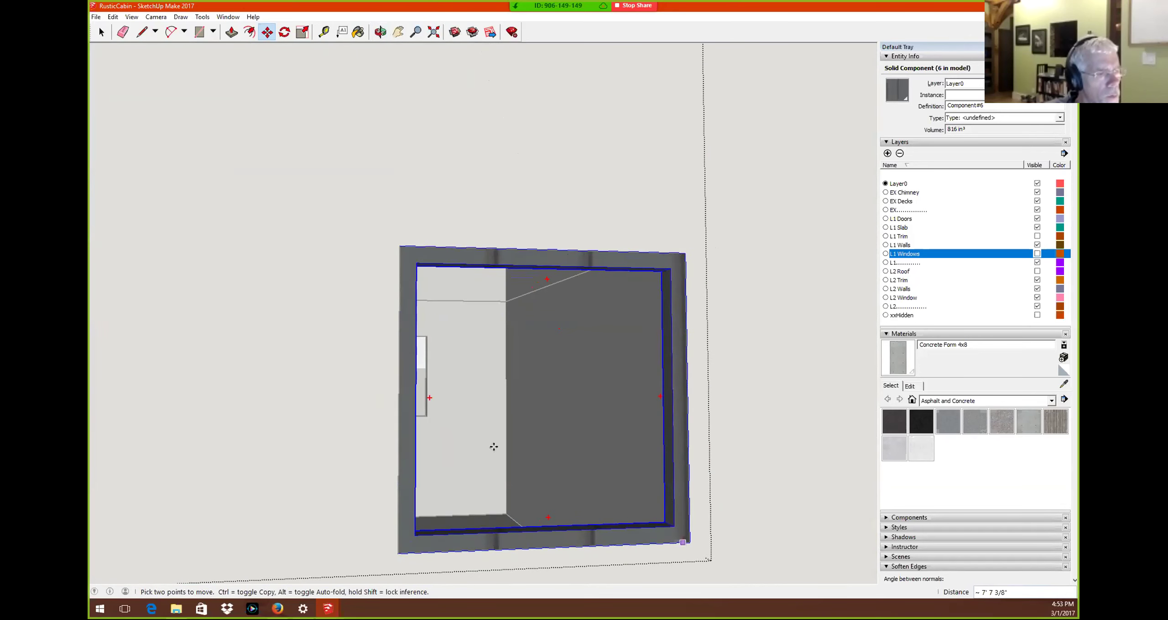
scroll(452, 412, up, 2)
scroll(460, 414, down, 2)
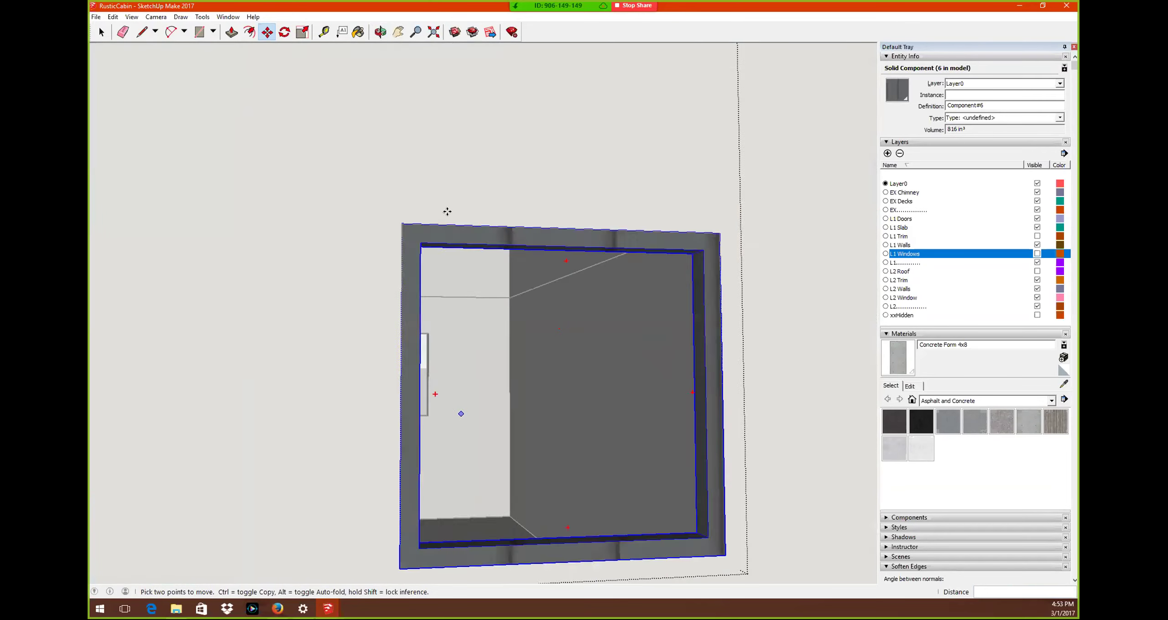
scroll(447, 211, down, 4)
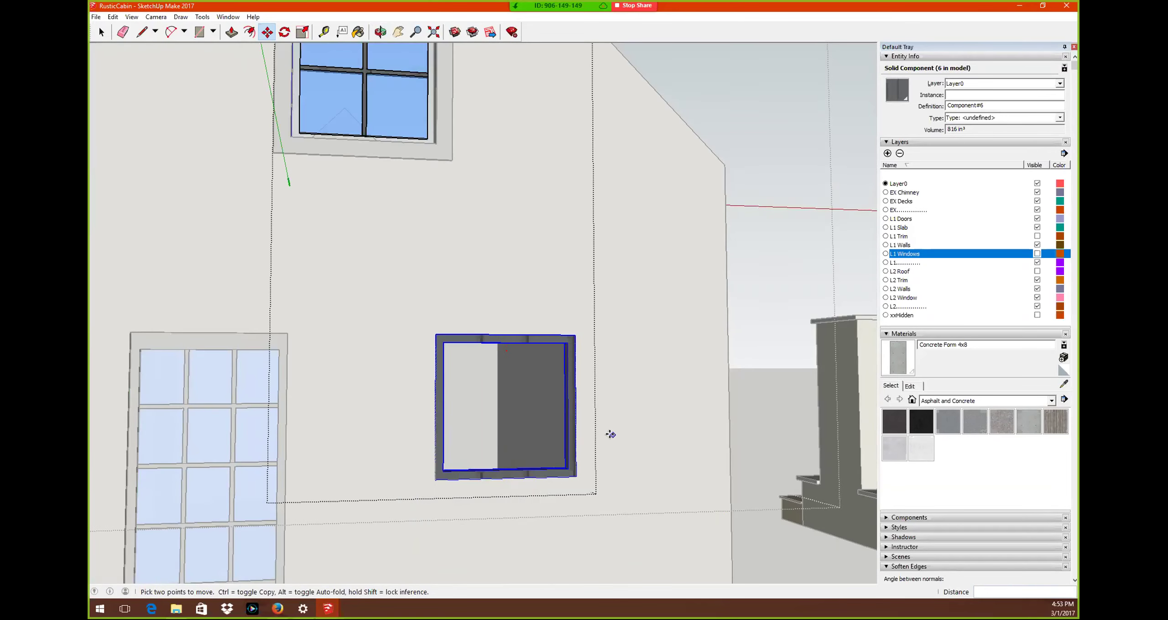
scroll(577, 409, up, 4)
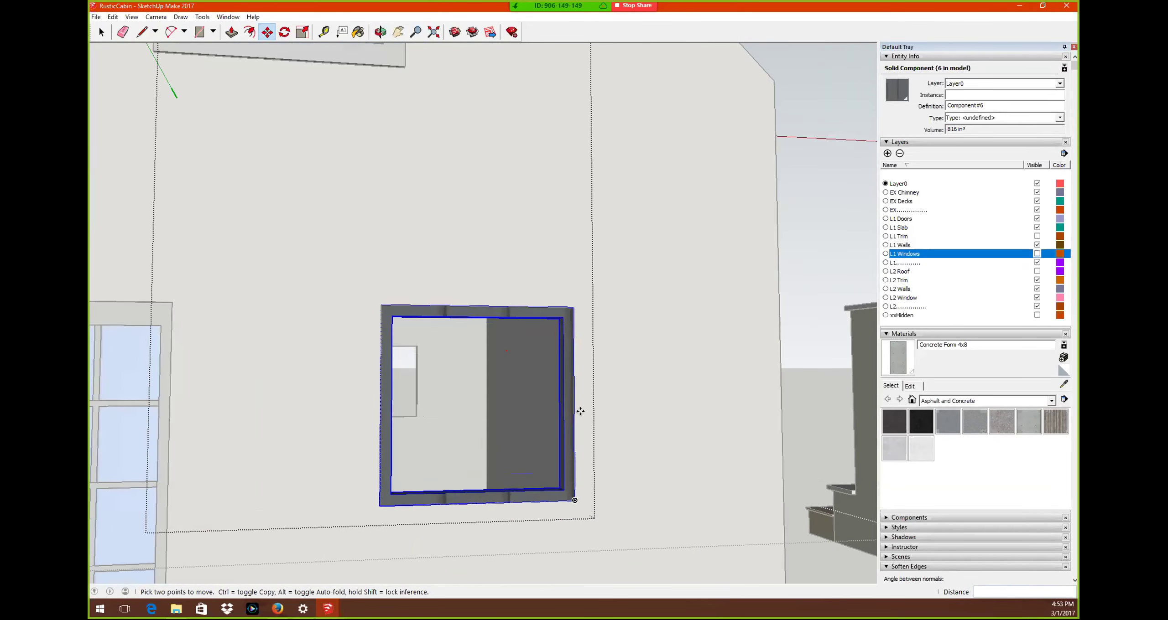
scroll(579, 412, up, 1)
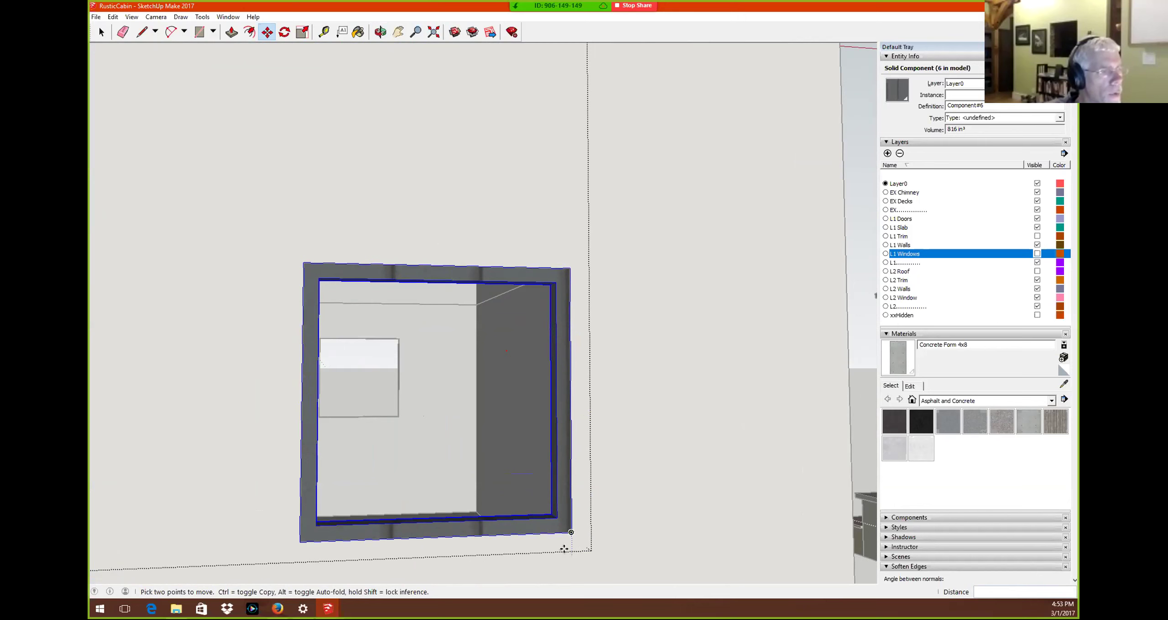
scroll(563, 539, down, 6)
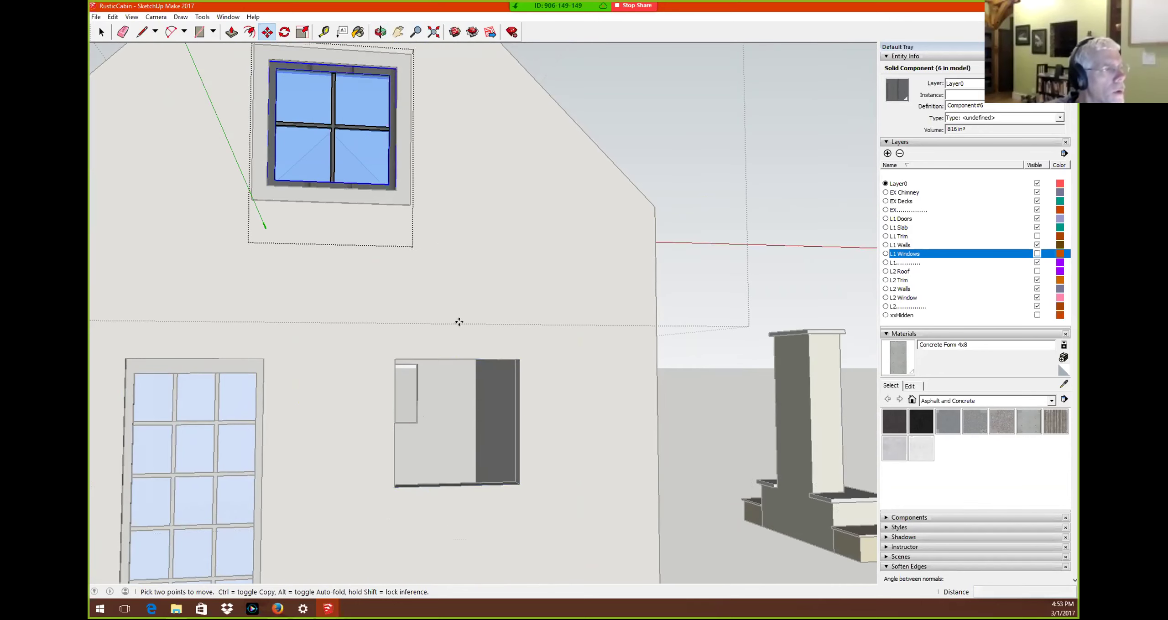
Close the upper window's group to return to editing the surrounding upper-level group
scroll(392, 168, up, 1)
middle_drag(422, 239, 459, 356)
key(space)
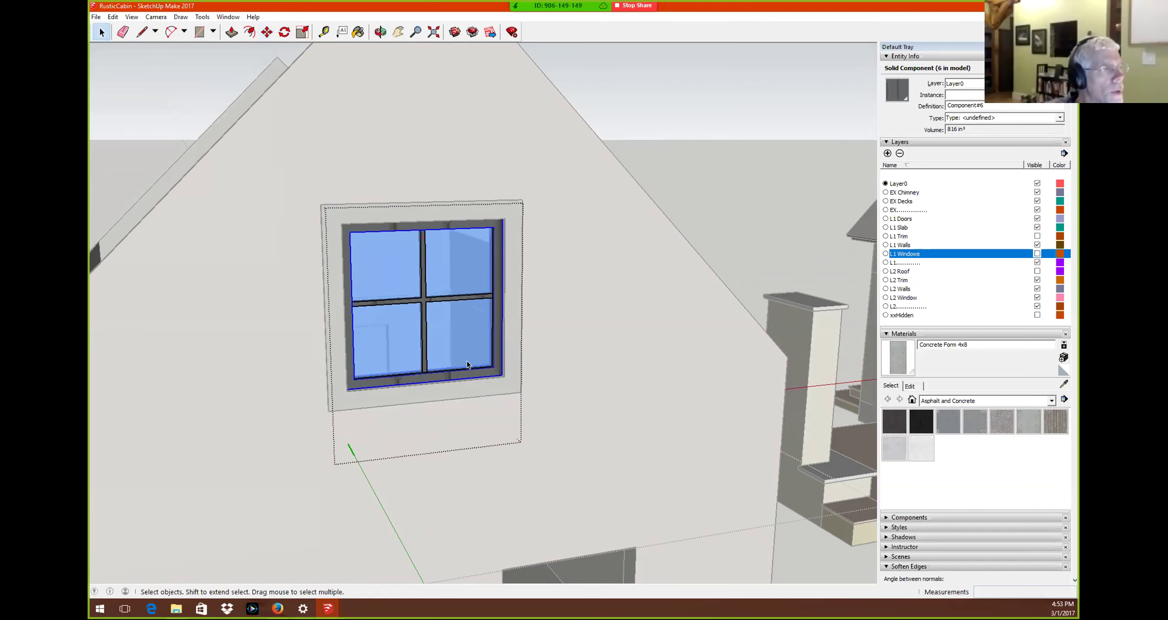
right_click(538, 371)
click(570, 375)
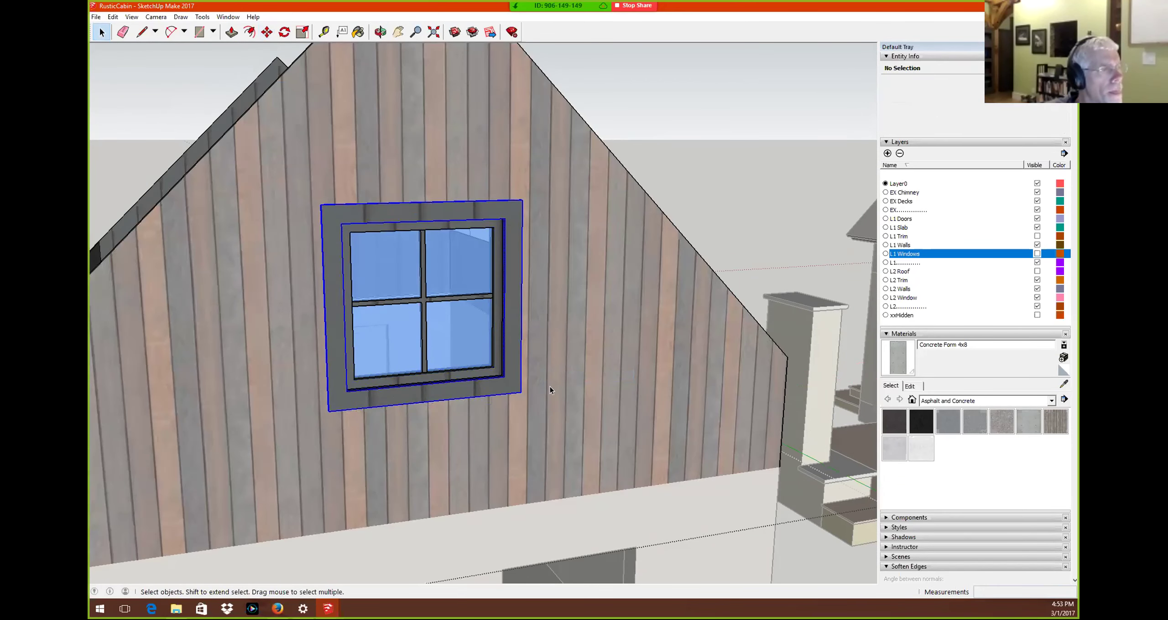
Copy the upper gable window's trim group by its lower corner down to the lower wall opening
click(548, 386)
scroll(562, 403, down, 3)
middle_drag(527, 406, 368, 278)
scroll(346, 248, up, 3)
key(m)
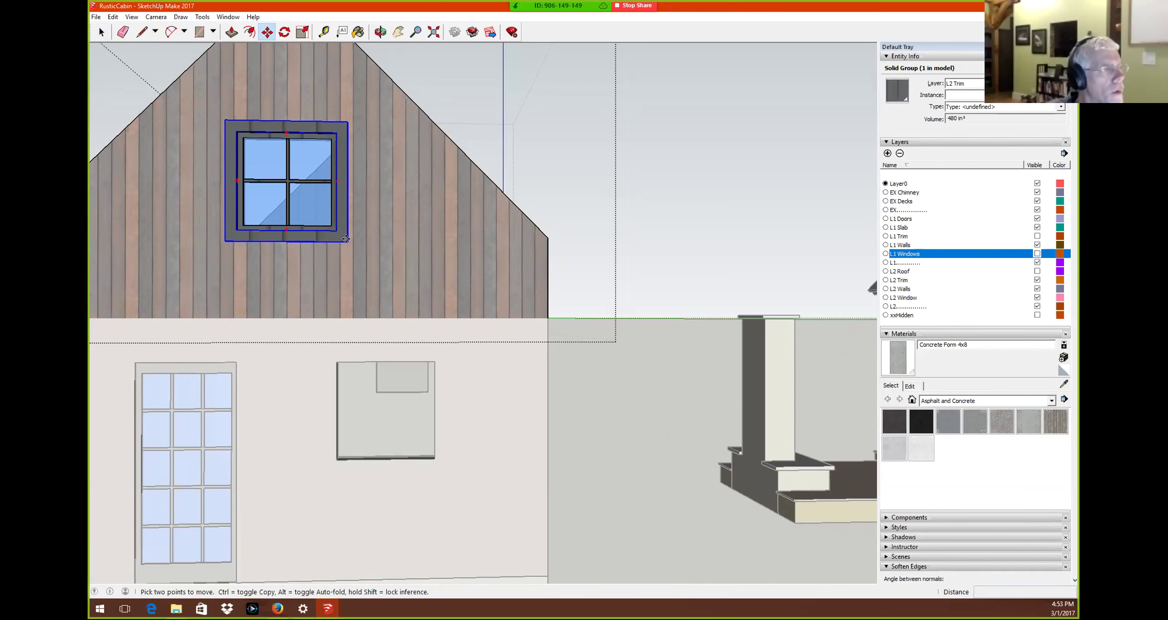
click(346, 239)
key(ctrl)
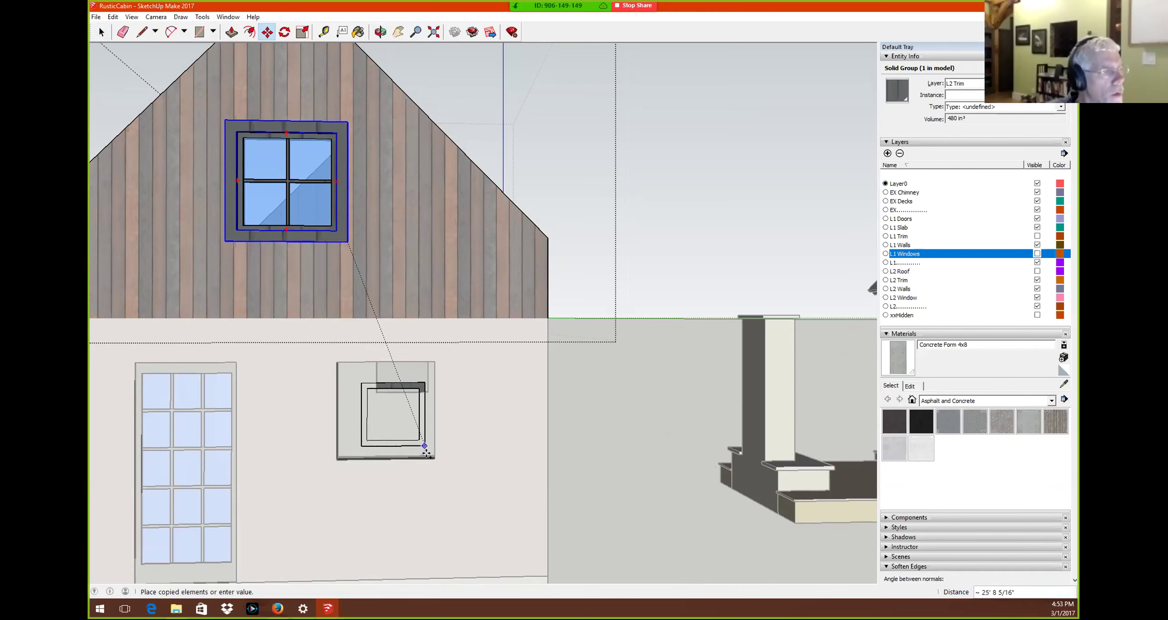
click(451, 474)
Align the inner lower corner of the trim copy with the corner of the lower wall opening
click(437, 461)
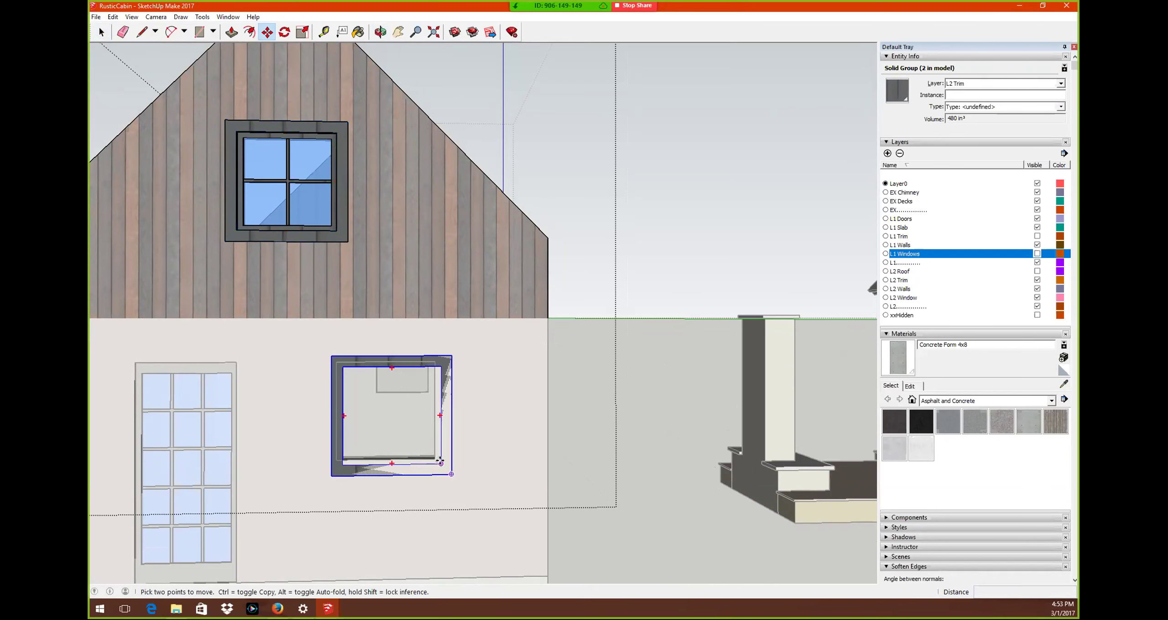
click(431, 457)
click(431, 457)
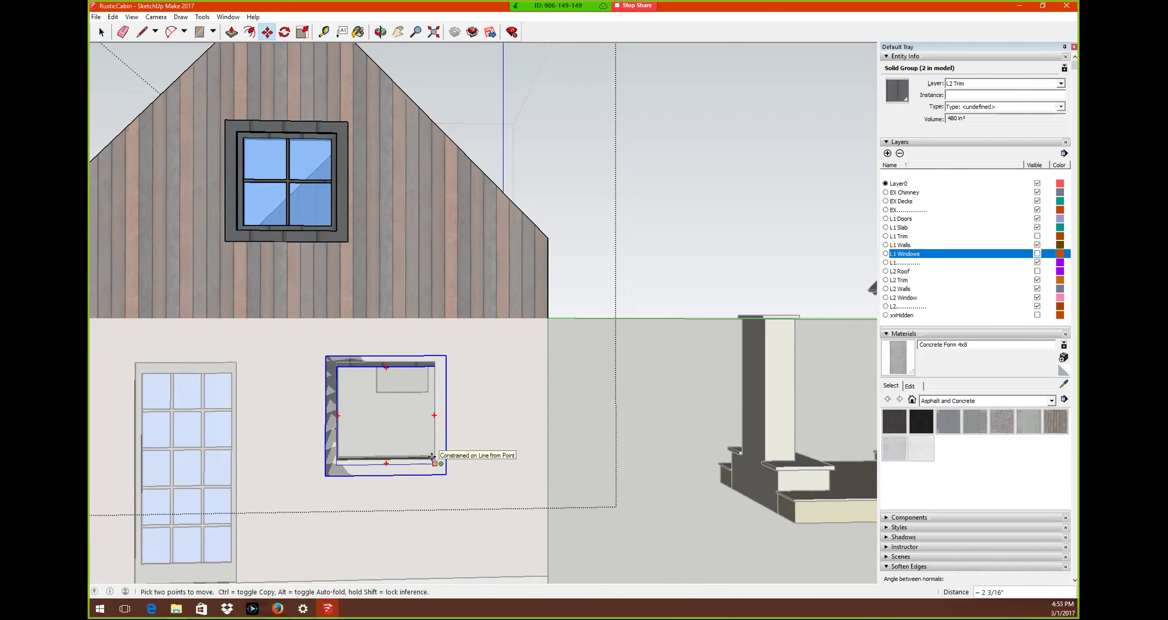
click(450, 454)
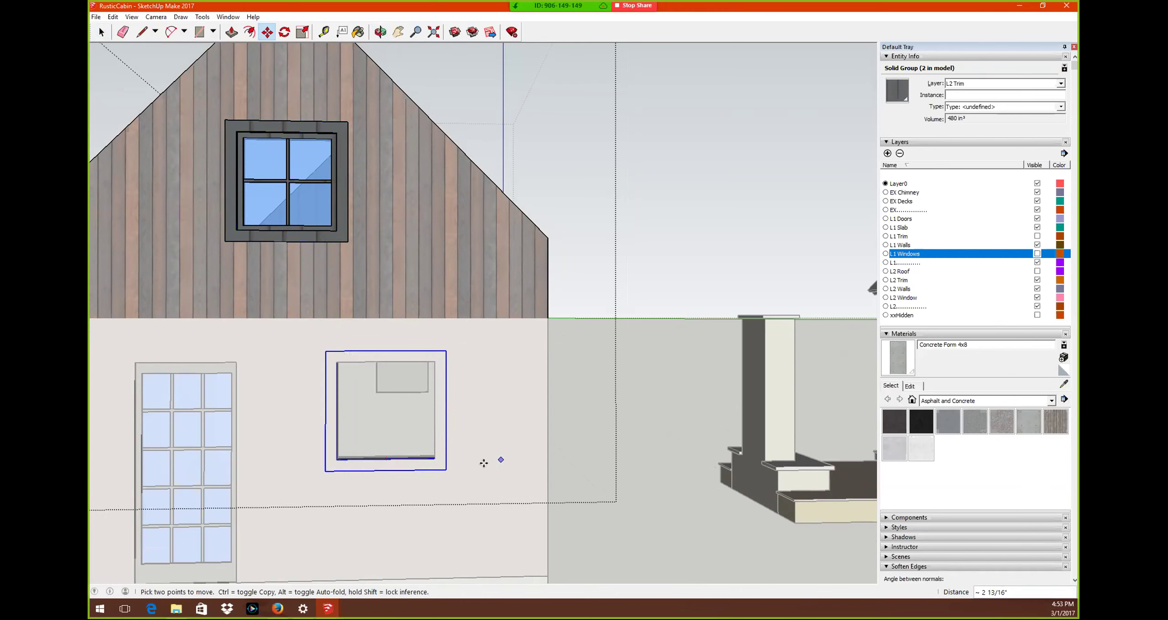
Close the upper-level group and examine how the trim copy sits against the siding around the lower opening
scroll(577, 516, down, 5)
right_click(579, 520)
click(611, 527)
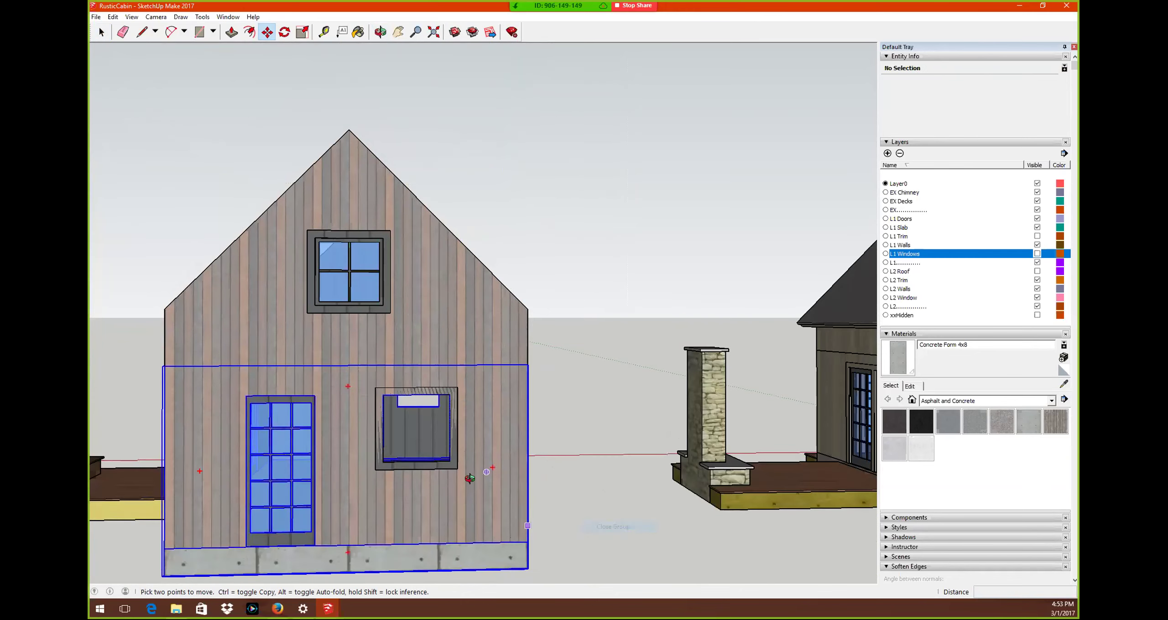
scroll(509, 401, up, 5)
key(ctrl+t)
scroll(488, 379, up, 4)
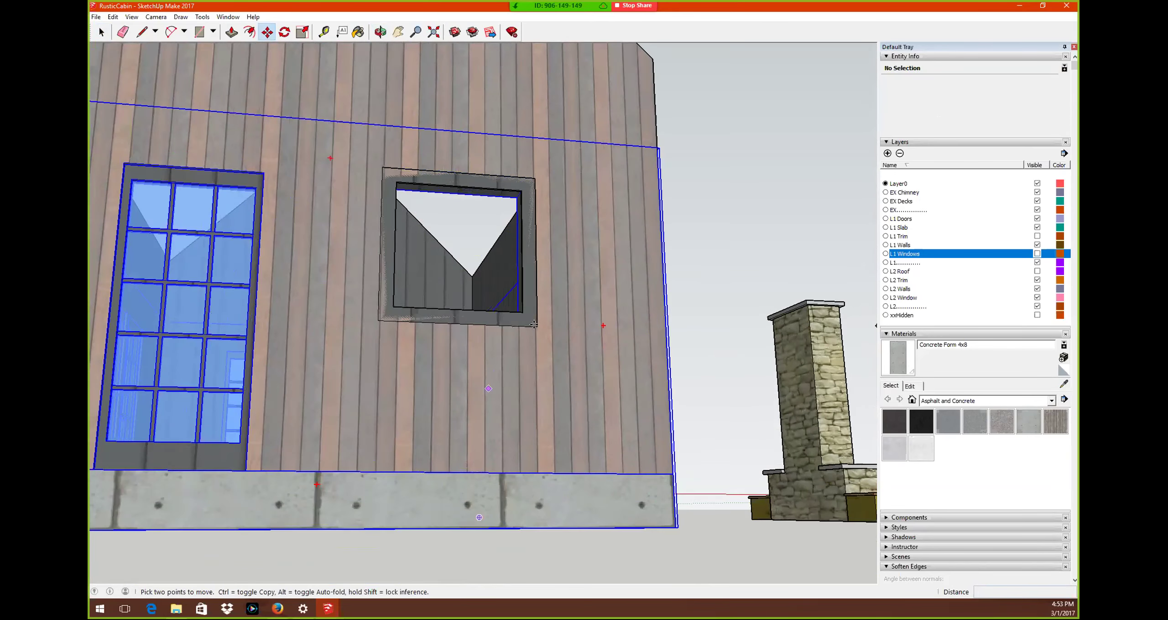
scroll(502, 325, up, 2)
key(o)
drag(475, 326, 331, 398)
key(m)
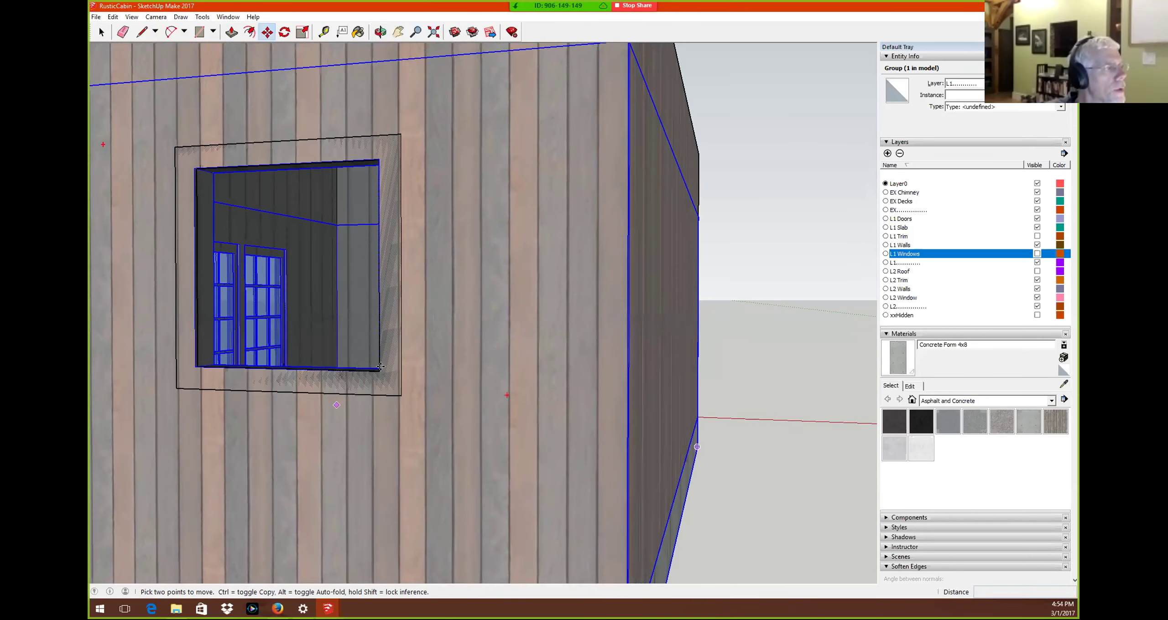
Try to pick the trim copy by opening the lower-level group around the opening, and close that group again
key(p)
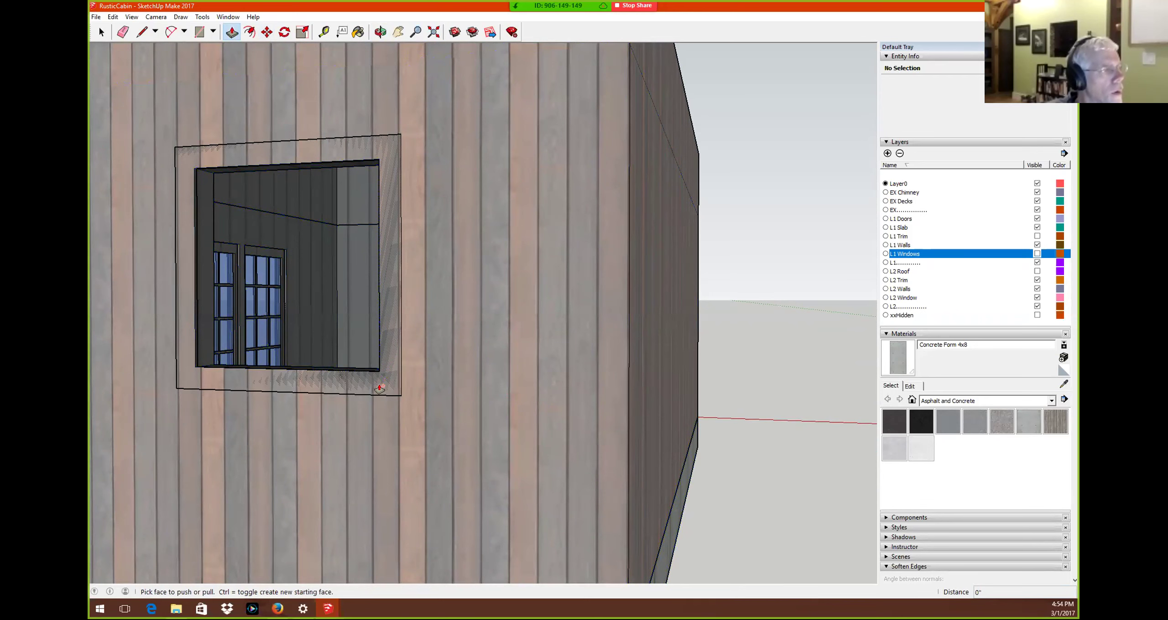
key(space)
click(385, 387)
double_click(390, 324)
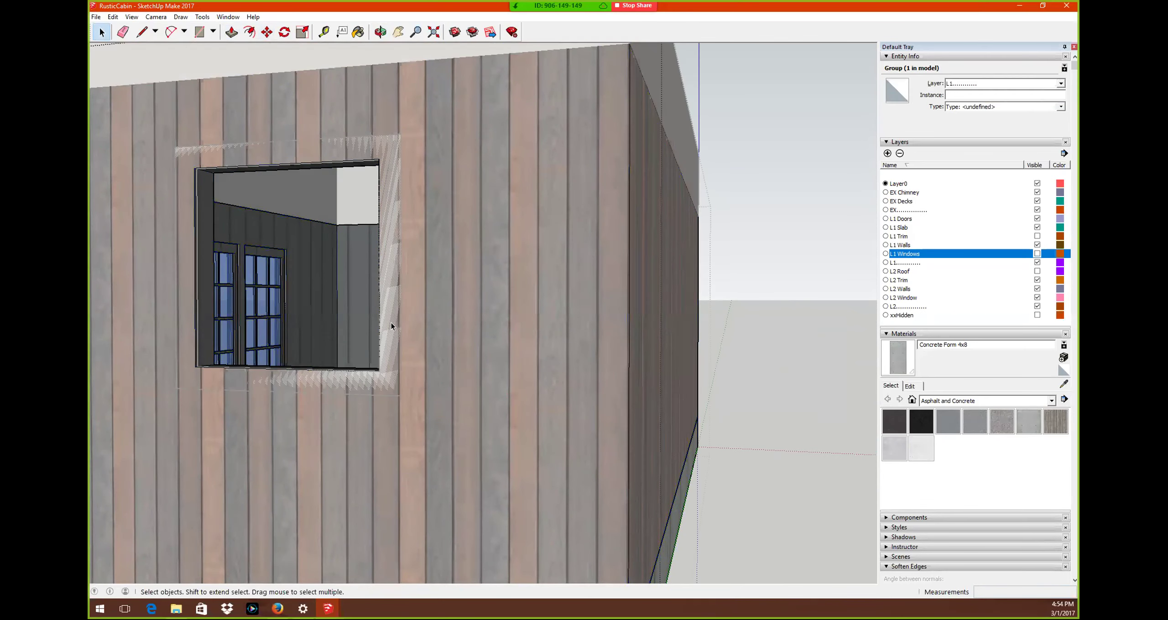
click(423, 377)
middle_drag(392, 381, 352, 276)
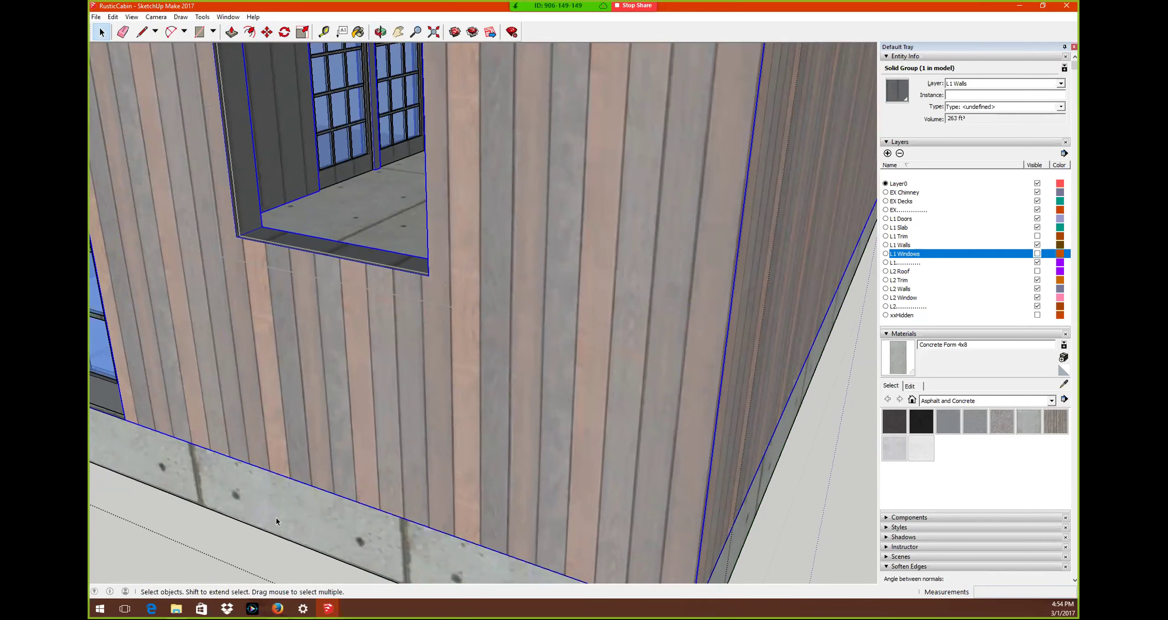
right_click(149, 567)
click(170, 575)
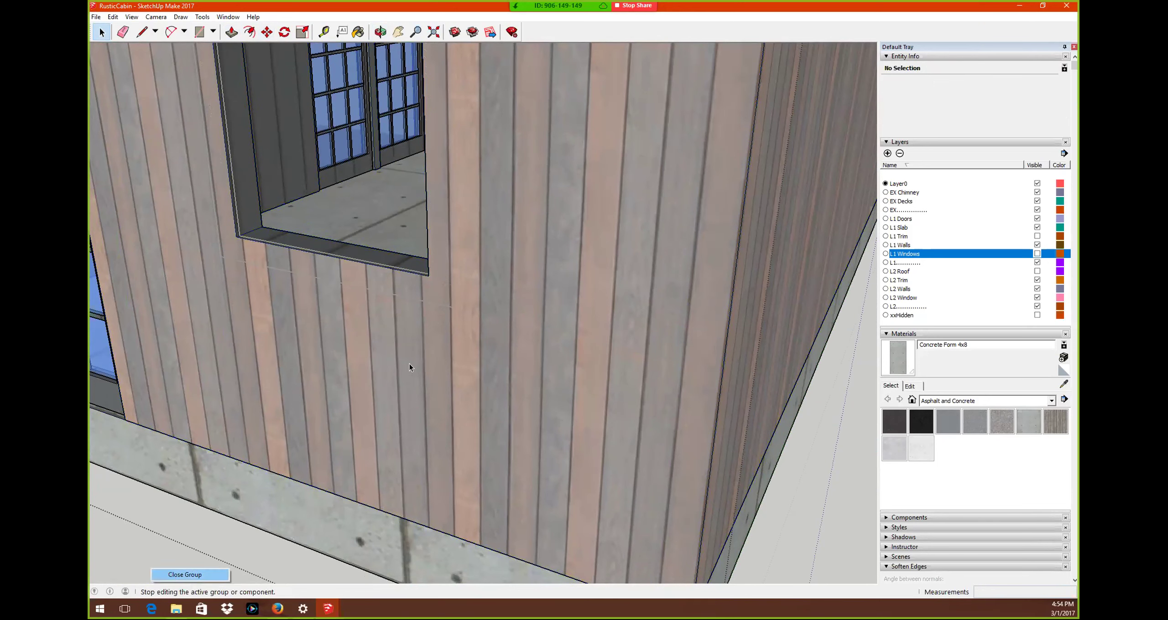
Try to pick the trim copy around the lower wall opening by going into the lower-level group and selecting its walls
click(441, 297)
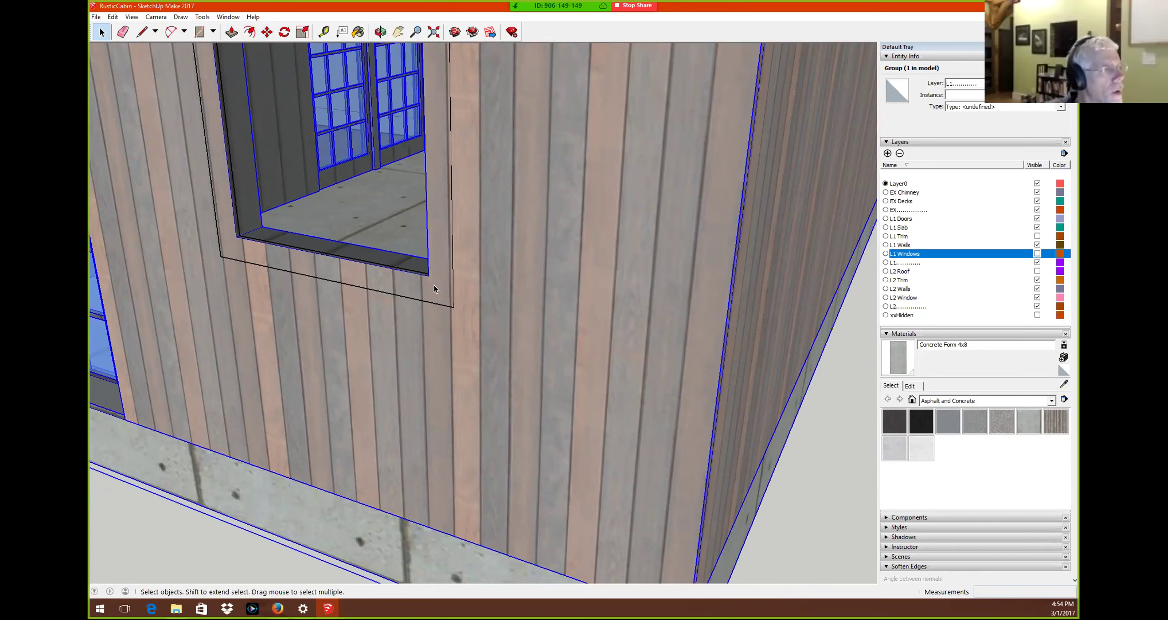
click(153, 540)
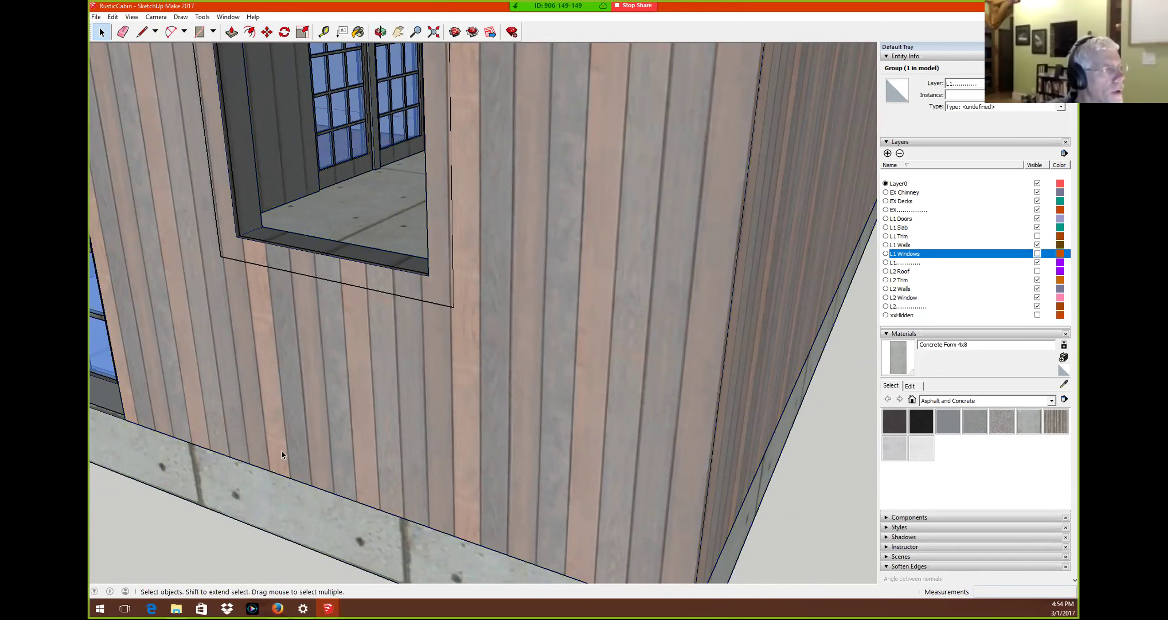
click(451, 306)
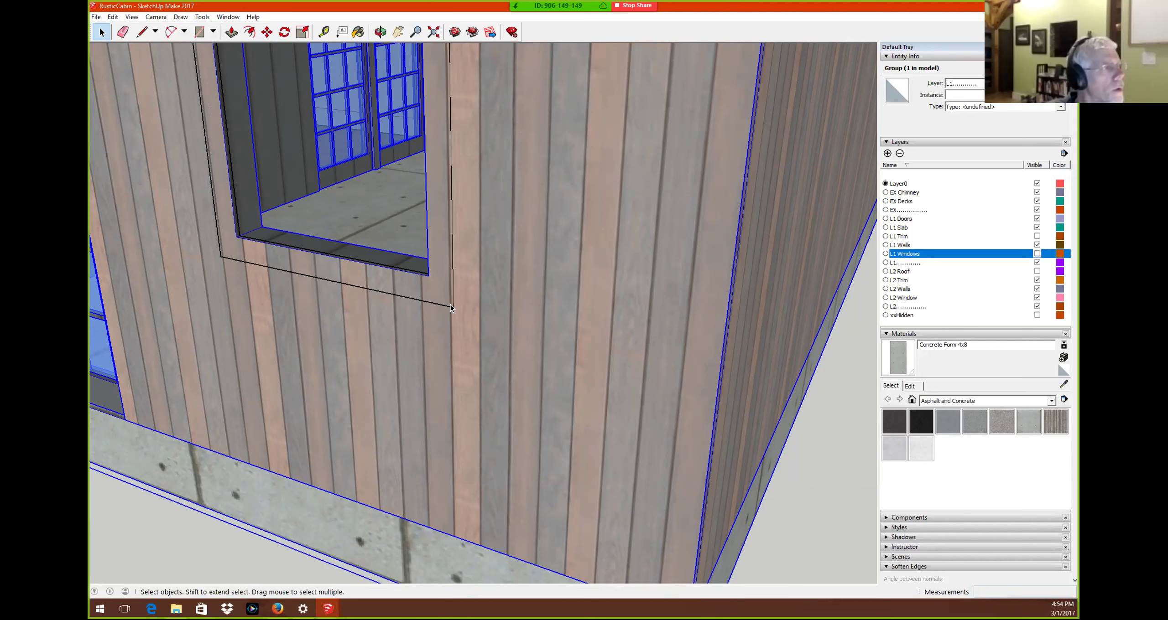
key(Delete)
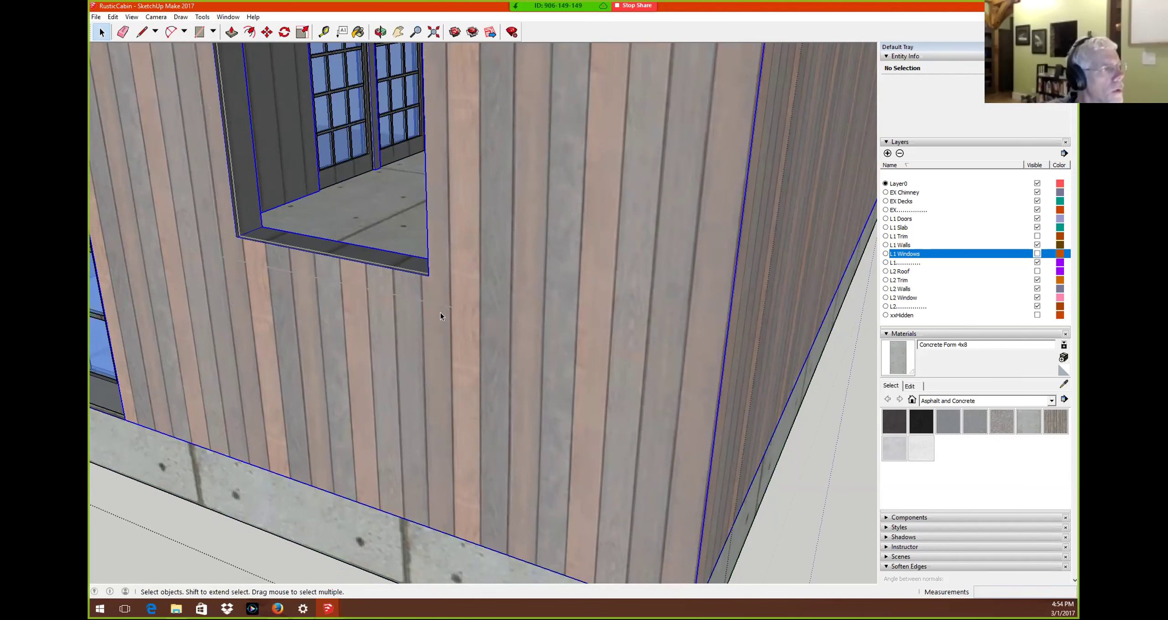
click(338, 302)
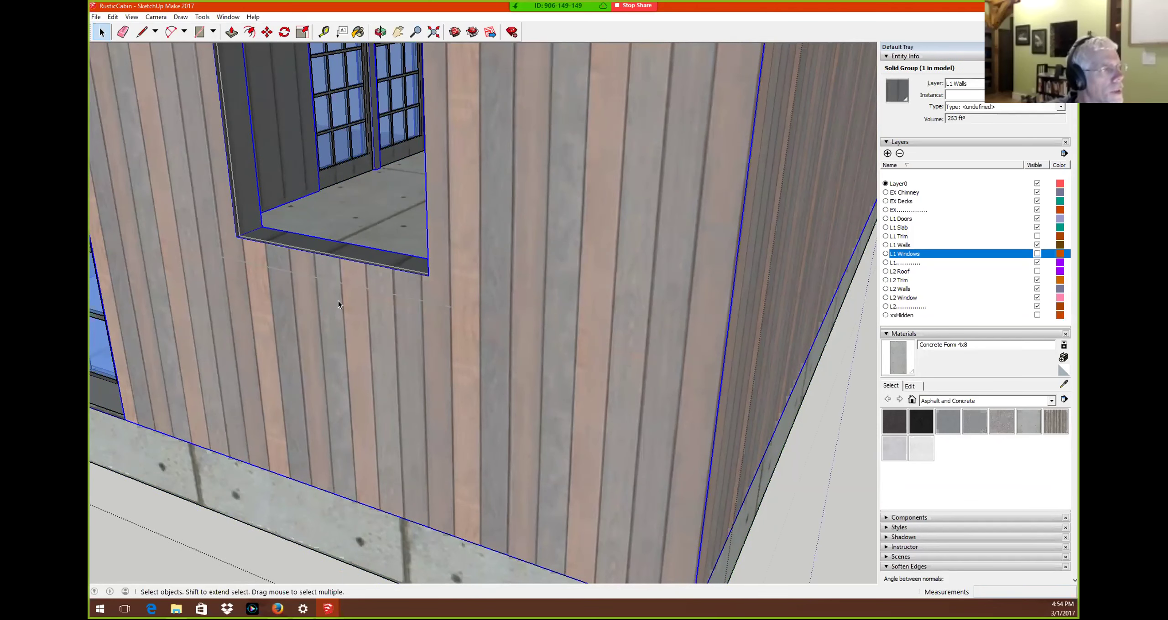
scroll(337, 304, down, 1)
scroll(338, 301, down, 1)
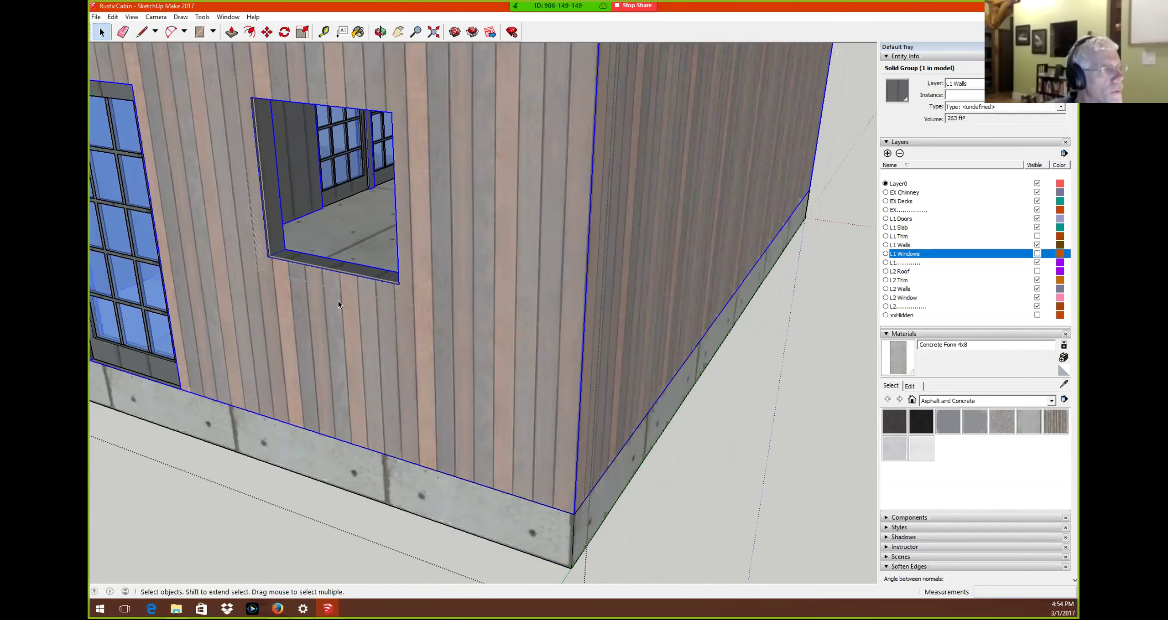
scroll(338, 301, down, 1)
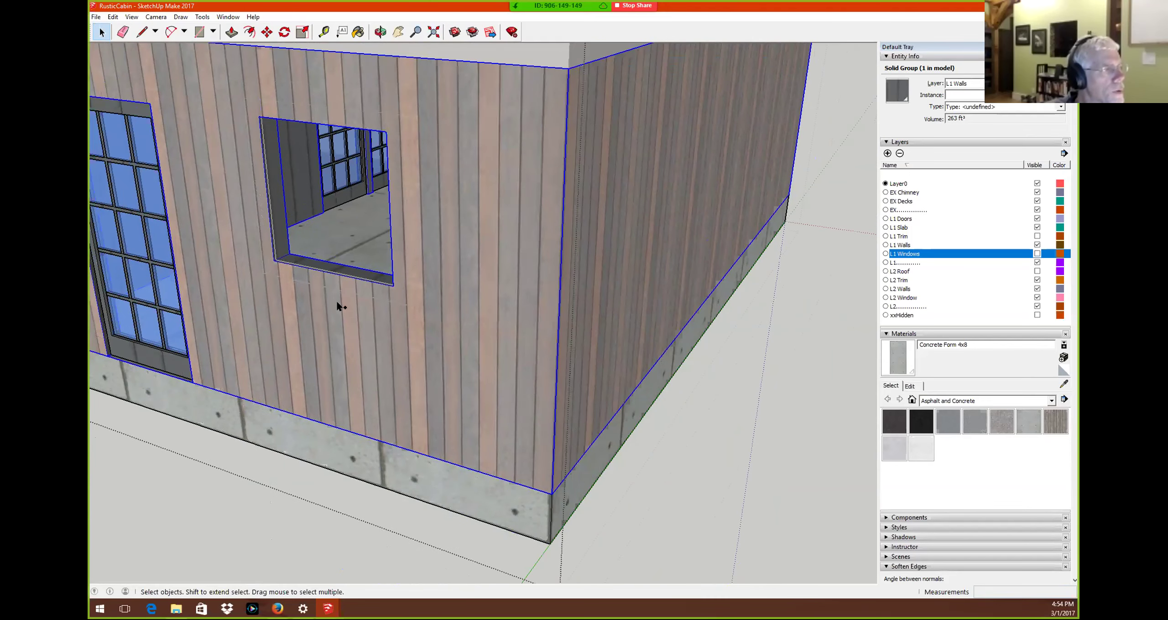
Clear the wall selection, check for the trim copy inside the upper-level group, and close that group again
key(ctrl+t)
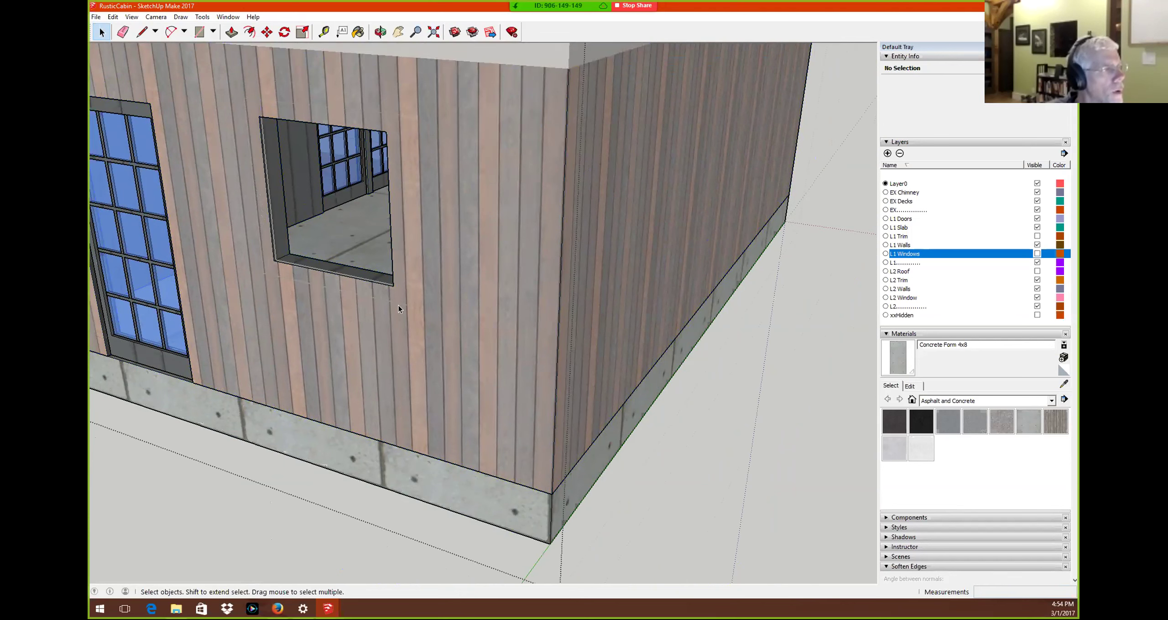
click(360, 323)
double_click(368, 317)
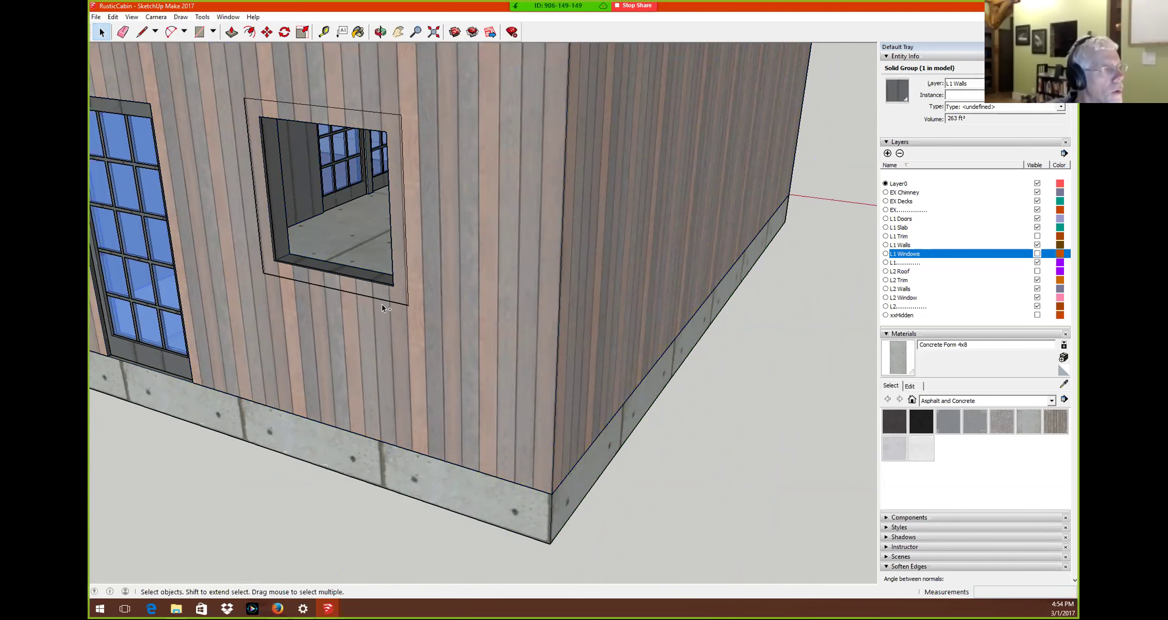
double_click(401, 295)
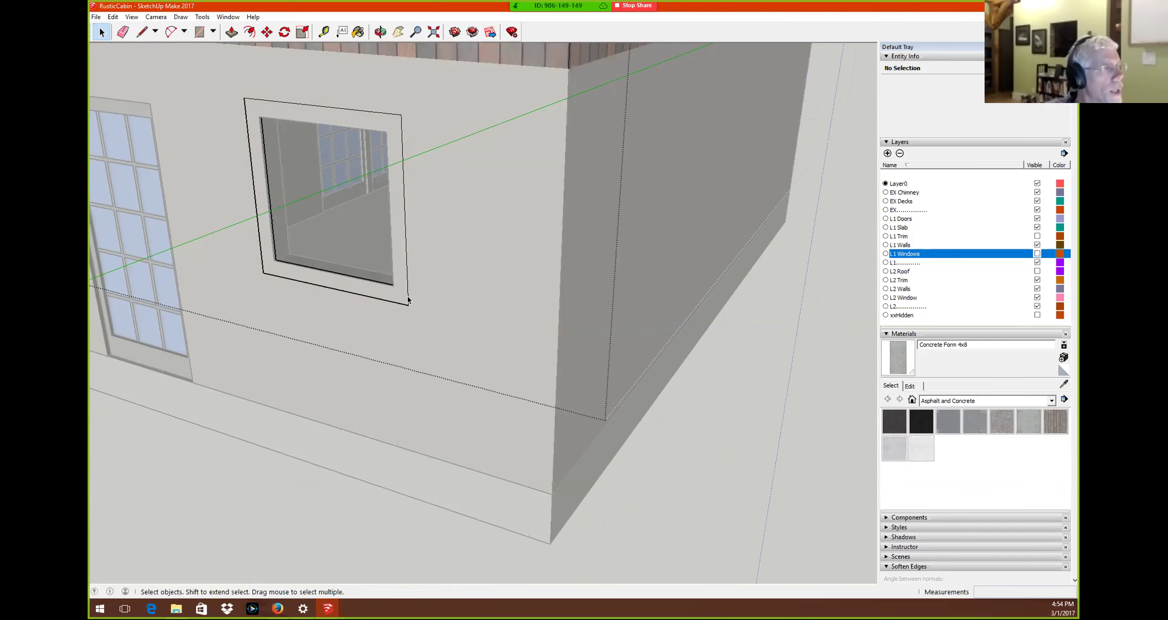
right_click(217, 530)
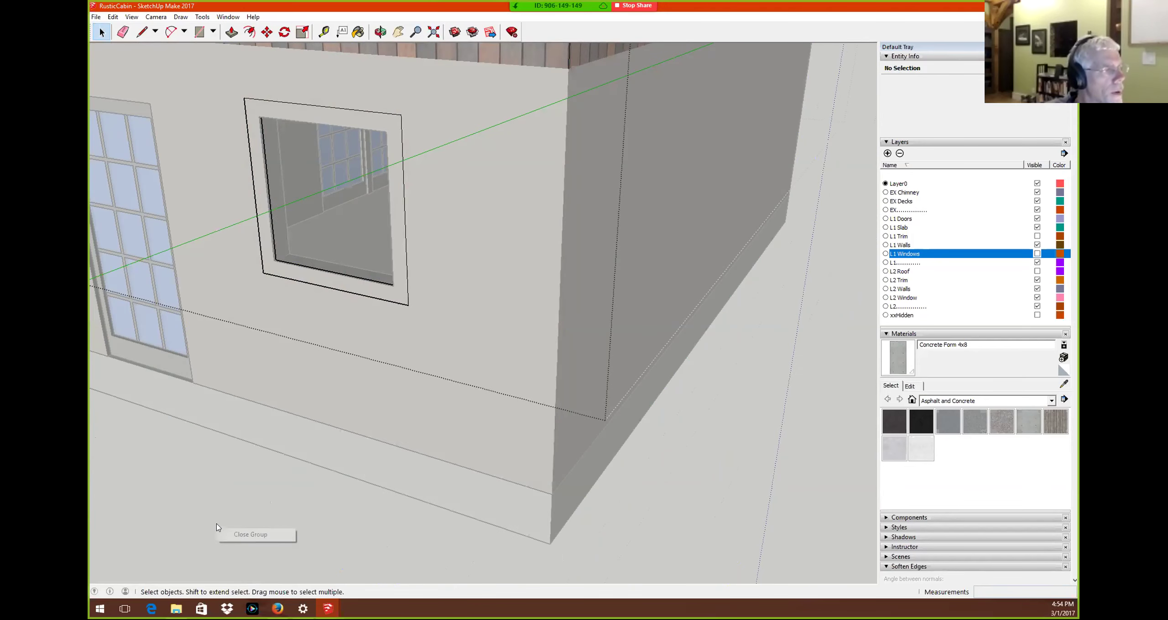
click(256, 535)
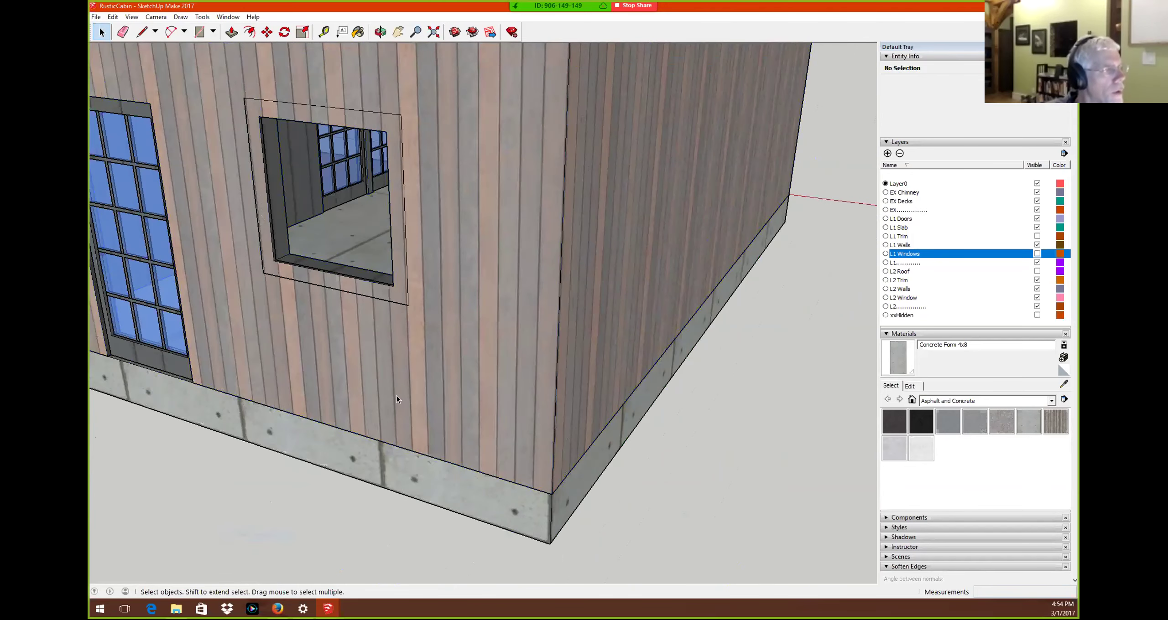
click(407, 304)
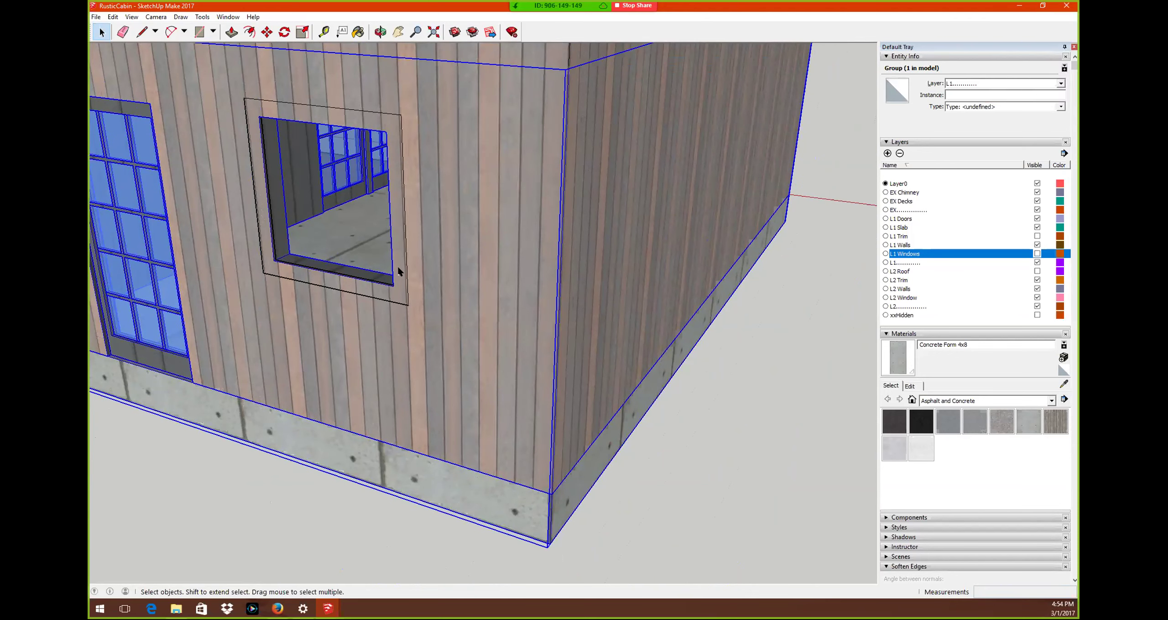
Examine the trim copy's outline against the siding around the lower wall opening, both close up and from farther out
scroll(392, 247, up, 2)
scroll(393, 247, down, 4)
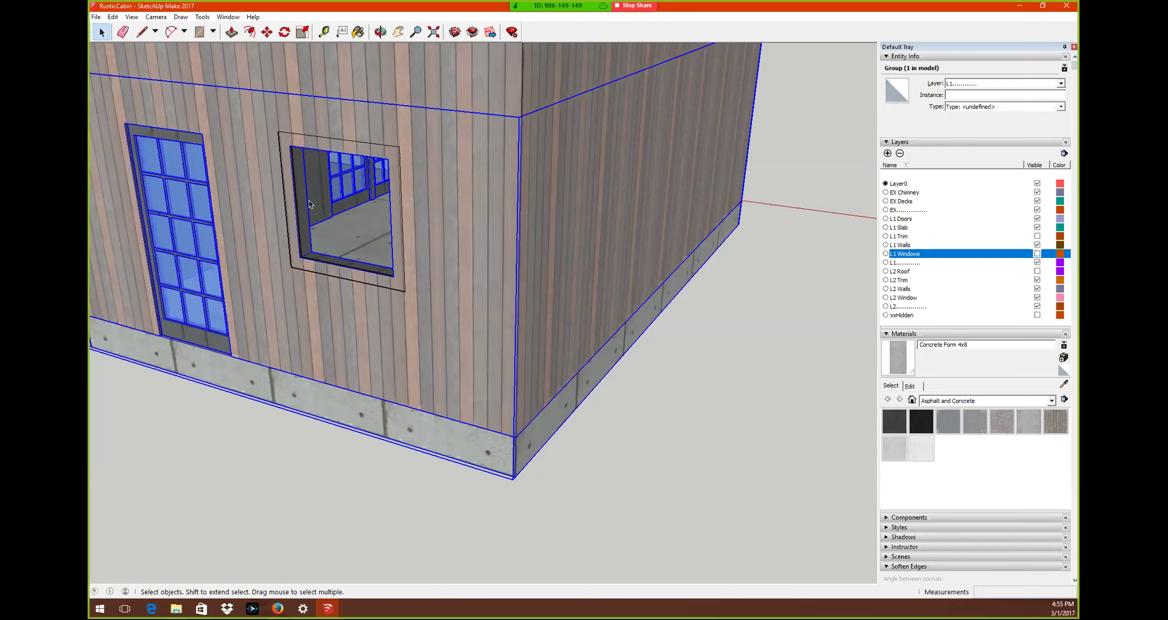
scroll(310, 208, down, 1)
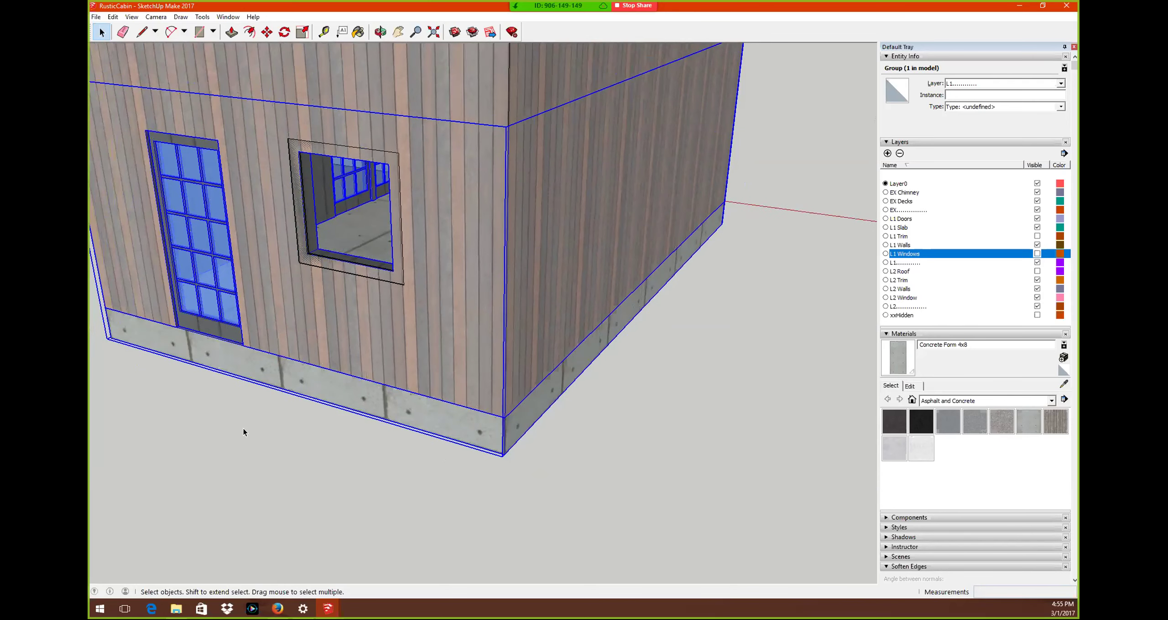
scroll(318, 227, up, 5)
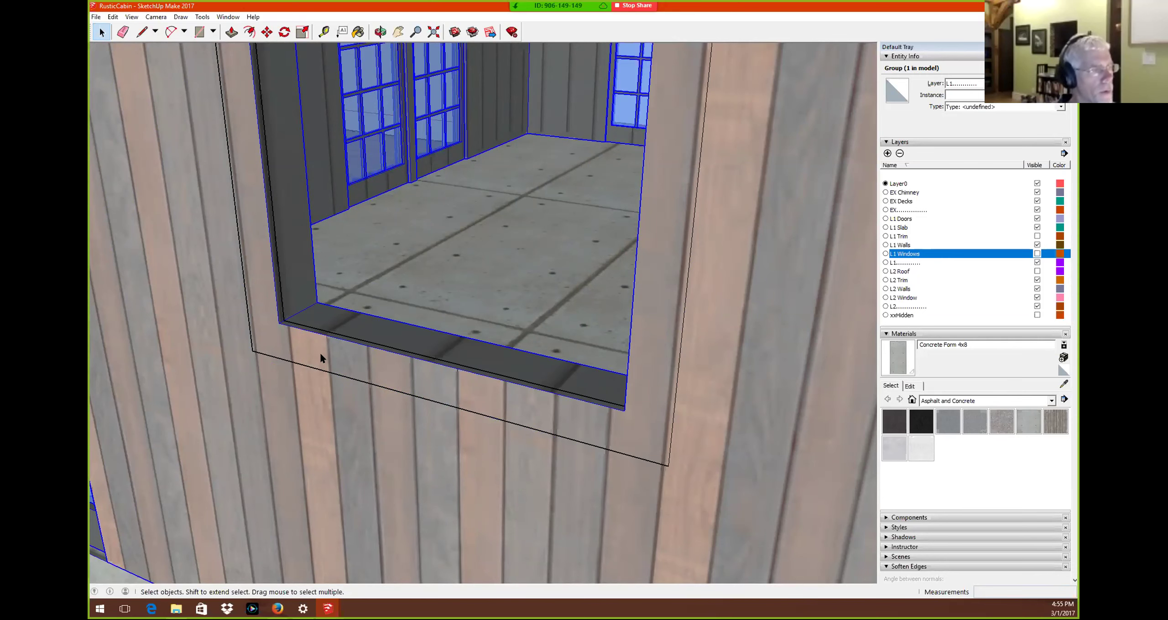
scroll(319, 355, down, 2)
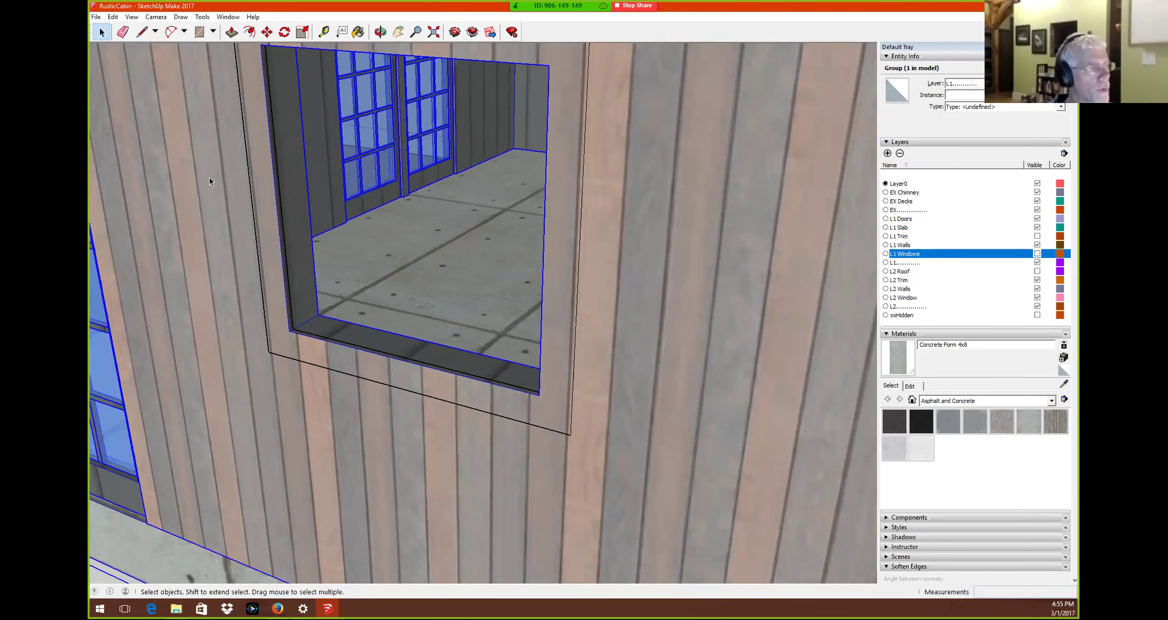
scroll(210, 180, down, 2)
scroll(208, 163, down, 1)
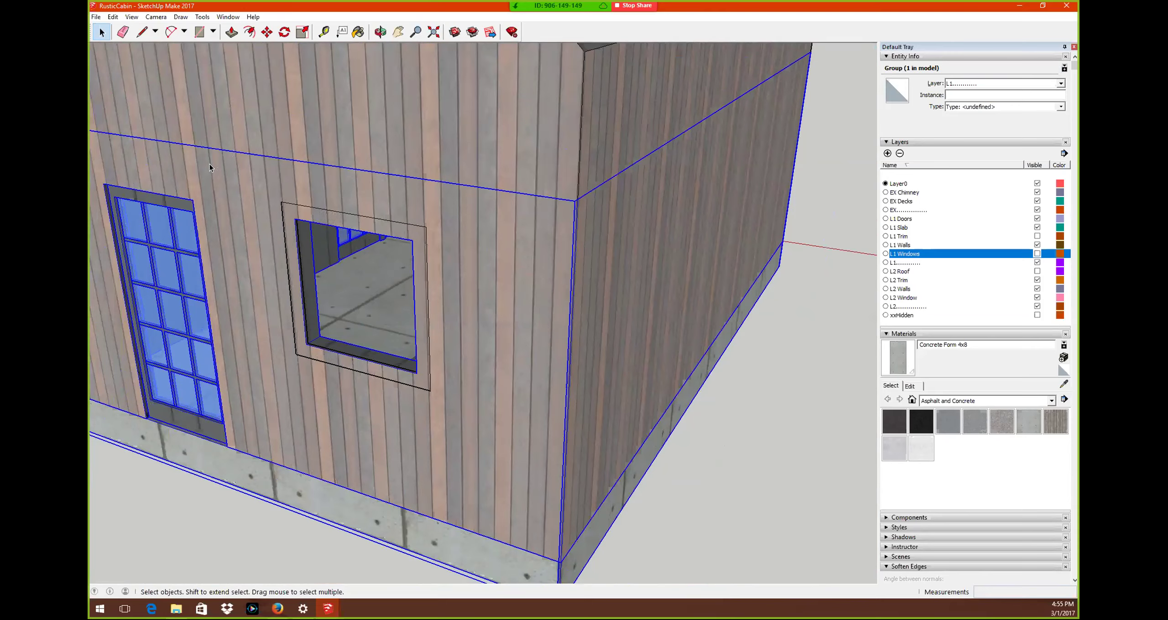
scroll(210, 164, down, 1)
Undo the alignment and the copying of the upper window's trim at the lower wall opening
double_click(210, 164)
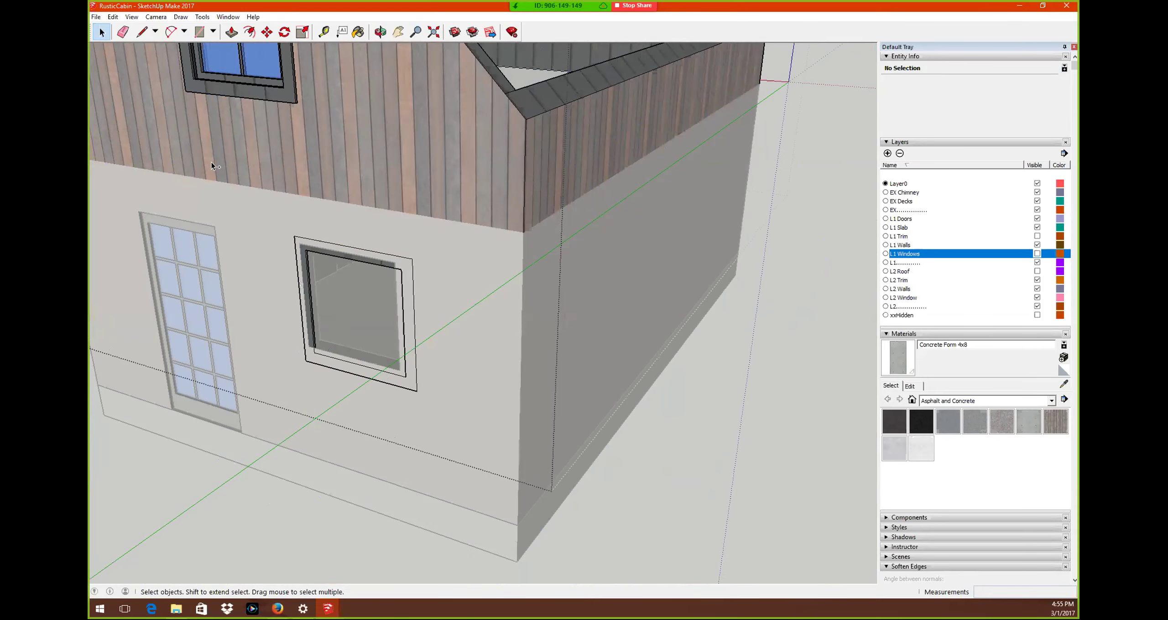
double_click(211, 162)
double_click(212, 161)
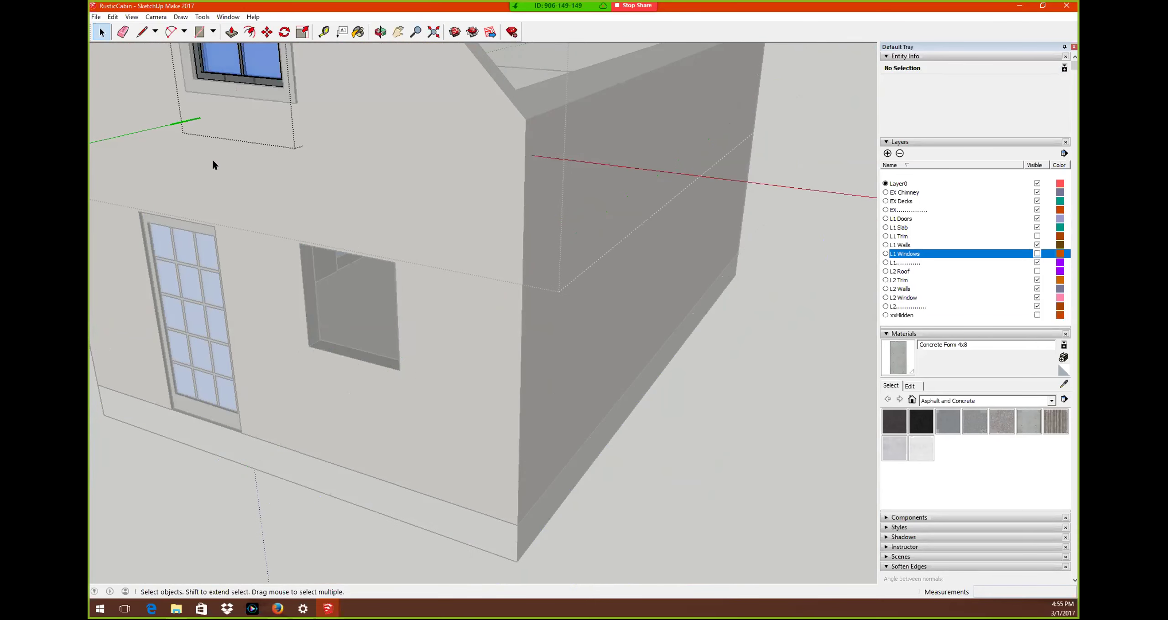
click(212, 160)
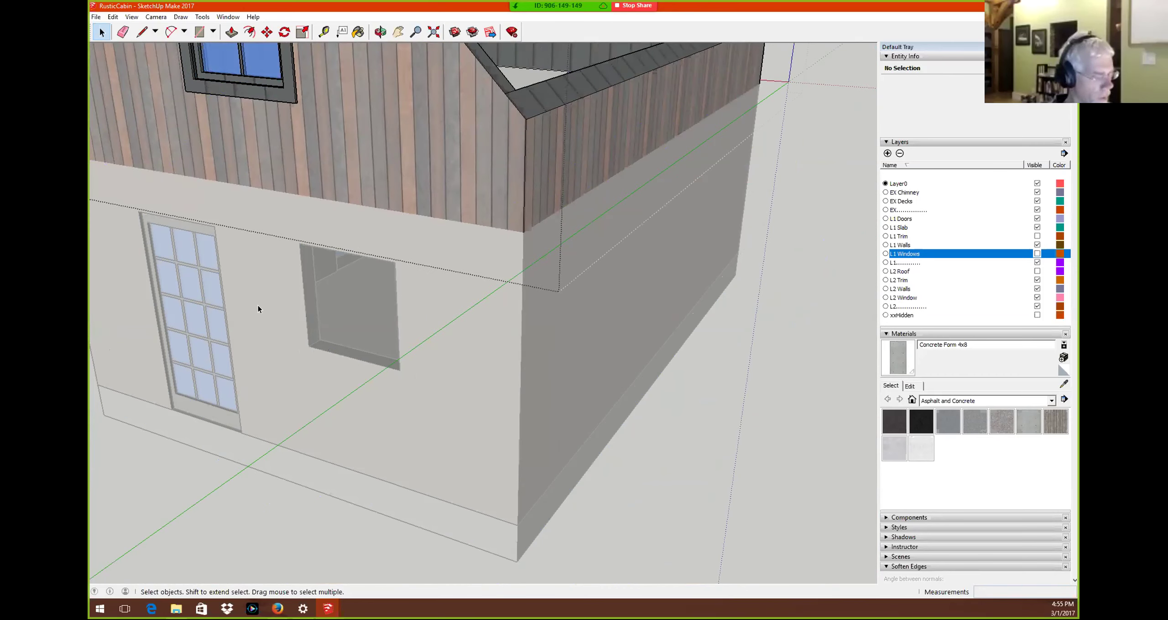
scroll(257, 306, down, 2)
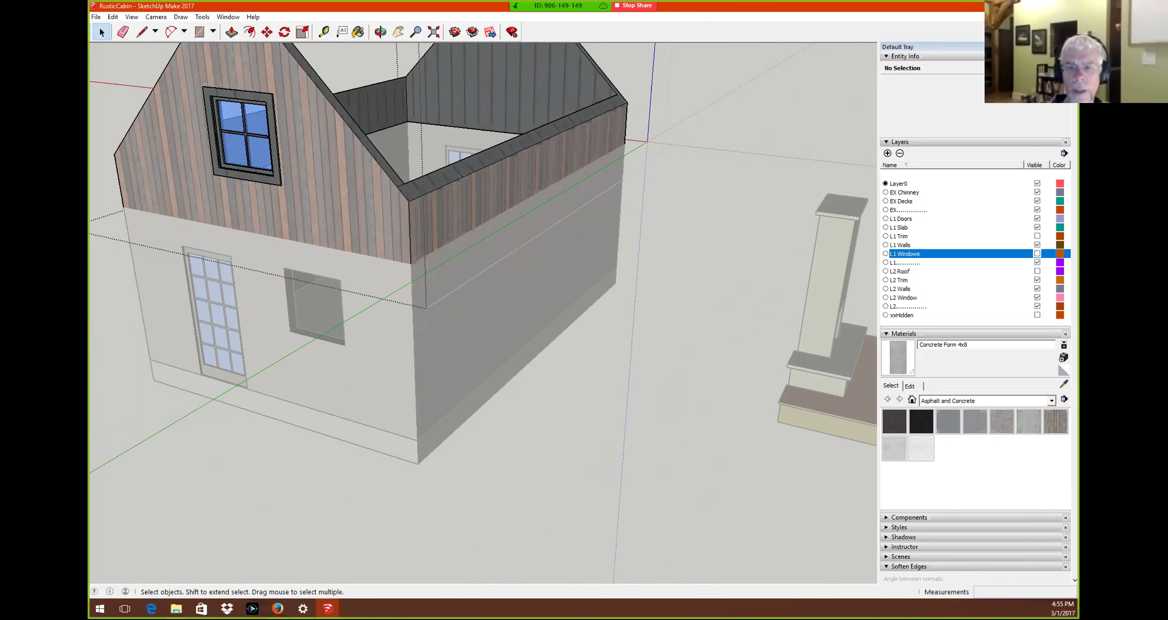
Stop the screen share and switch to the RusticCabinInterior model in SketchUp Pro with the Select tool active
key(alt+Tab)
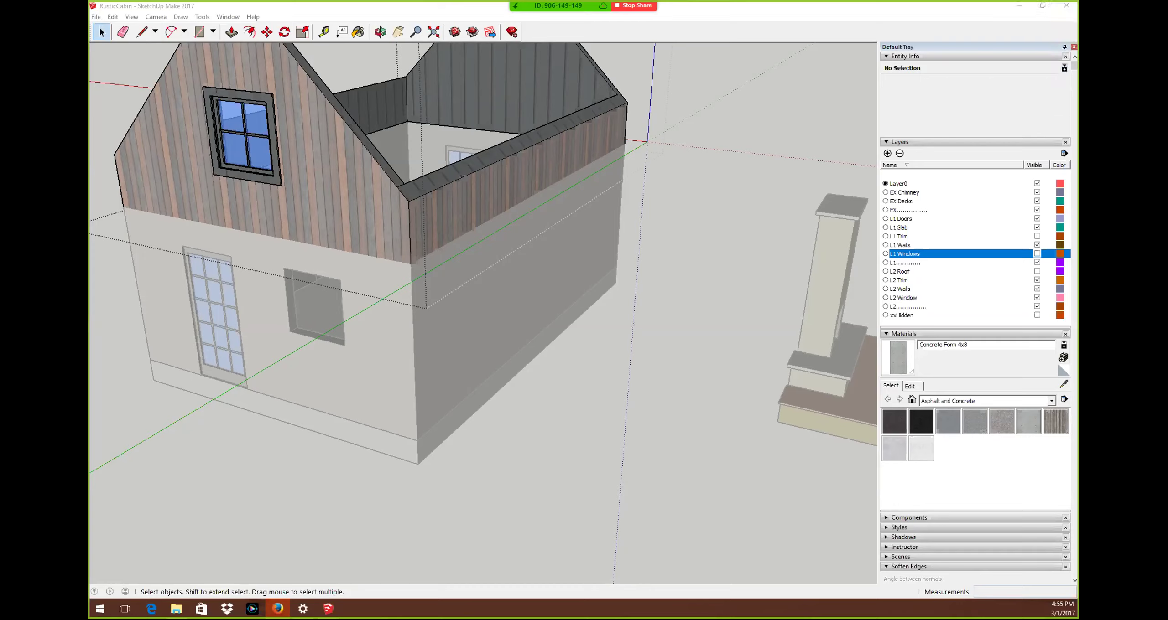
click(634, 6)
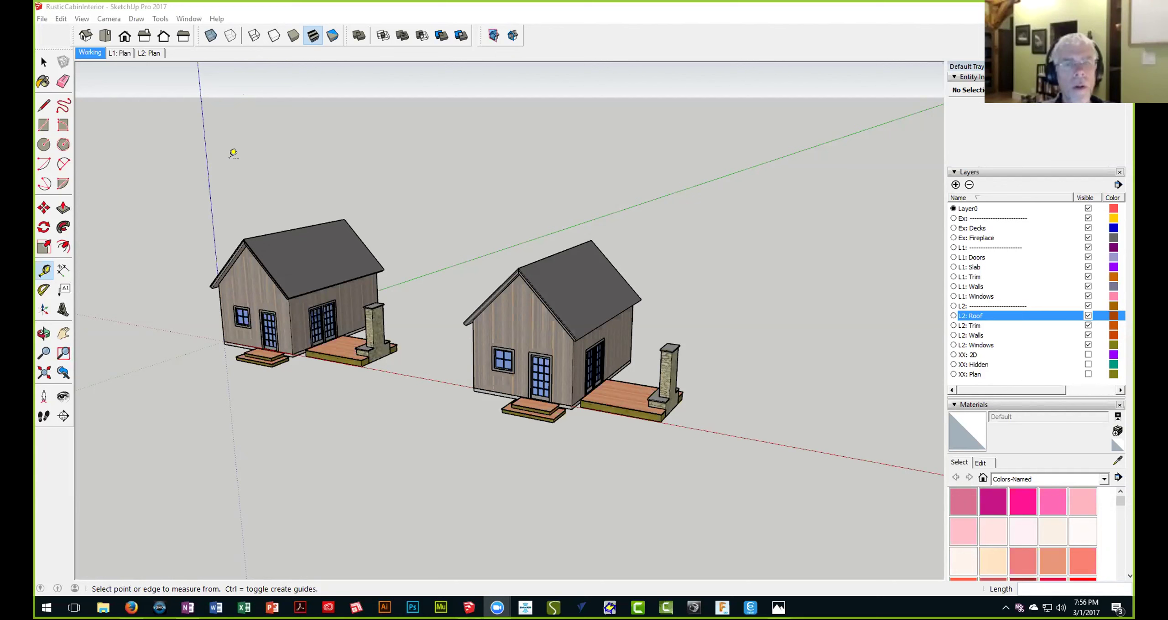
click(402, 187)
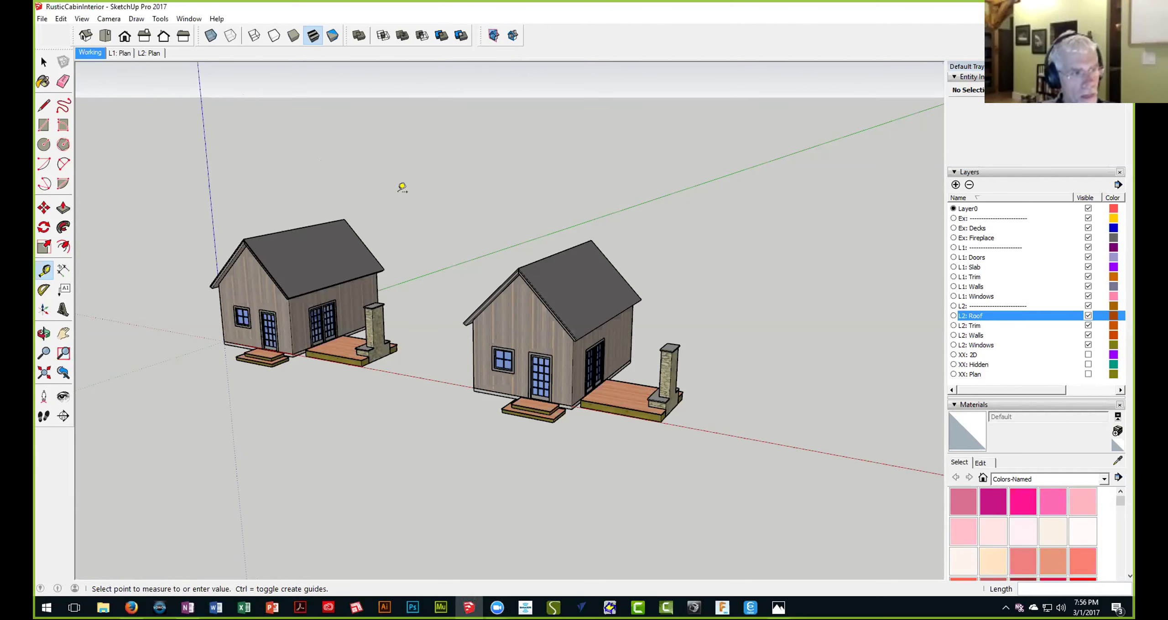
click(44, 62)
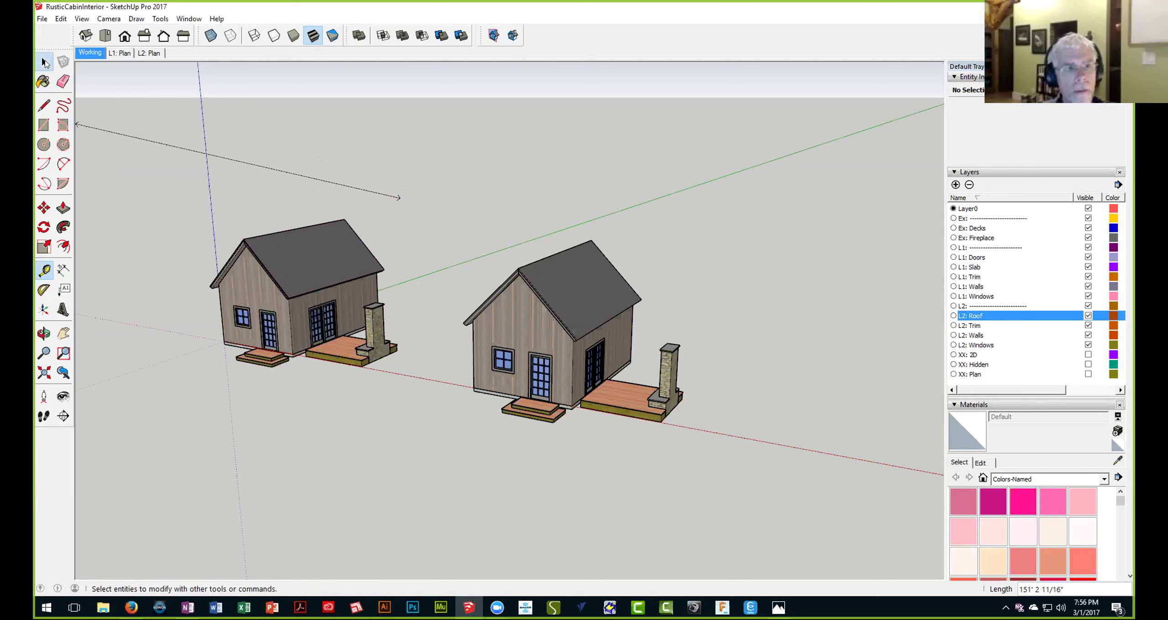
Delete the upper-level group, including the roof, from the furnished cabin near the origin
middle_drag(322, 187, 322, 198)
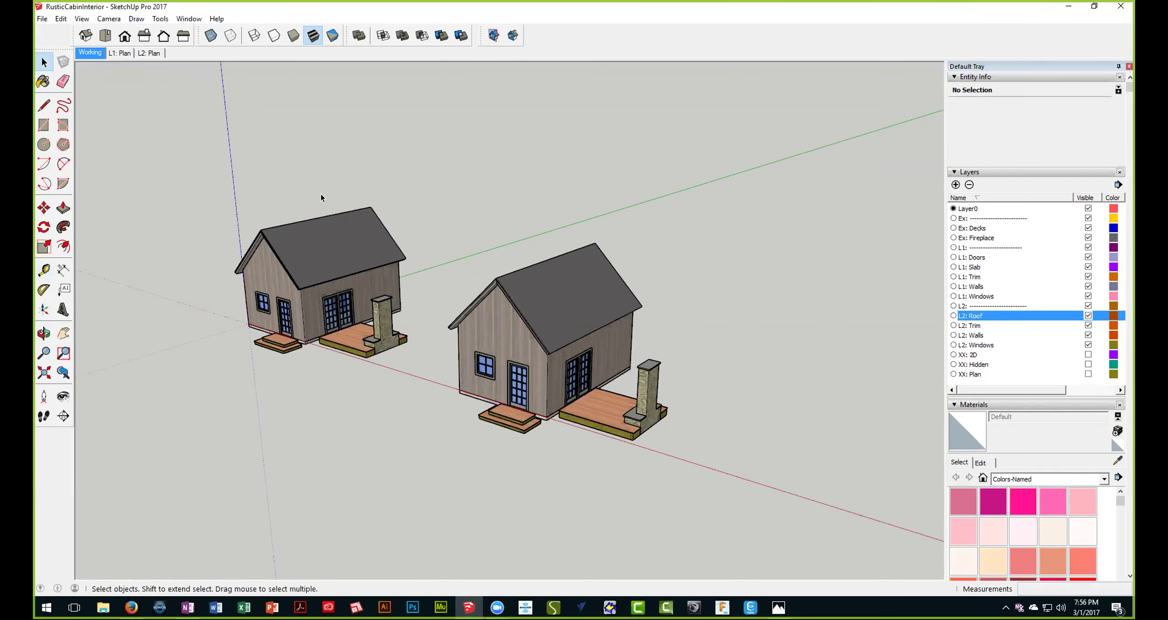
middle_drag(520, 273, 523, 320)
scroll(523, 320, up, 1)
scroll(355, 330, up, 1)
scroll(355, 330, down, 3)
click(277, 301)
key(Delete)
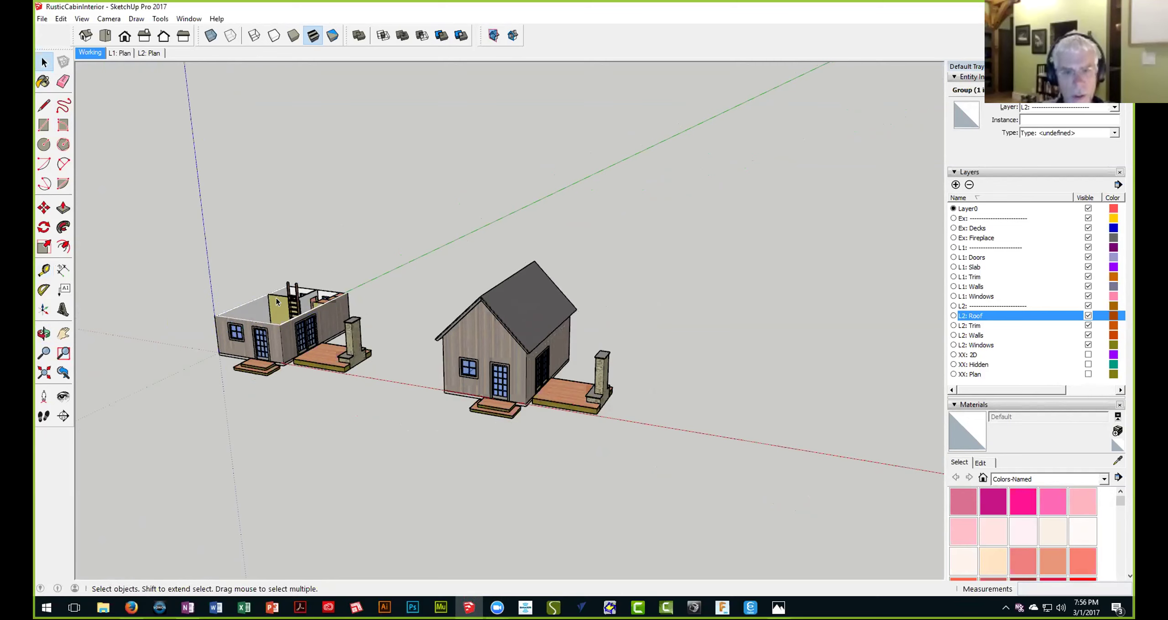
Examine the furnished cabin's interior from above, including the ladder, partition walls and kitchen cabinets
scroll(241, 338, up, 4)
scroll(242, 338, up, 2)
middle_drag(477, 326, 579, 297)
scroll(408, 316, up, 5)
middle_drag(407, 316, 429, 321)
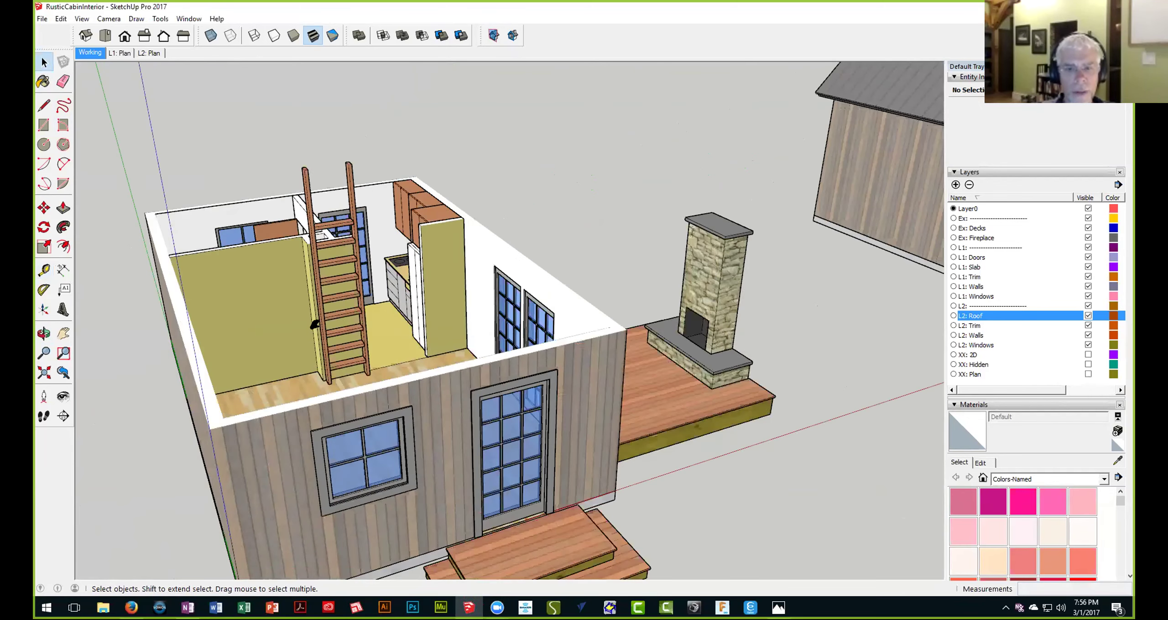
scroll(428, 321, up, 2)
shift+middle_drag(500, 320, 246, 347)
scroll(246, 347, down, 4)
Delete the second cabin's upper-level group and look into its lower level from above
shift+middle_drag(246, 346, 484, 267)
click(489, 264)
scroll(488, 265, up, 4)
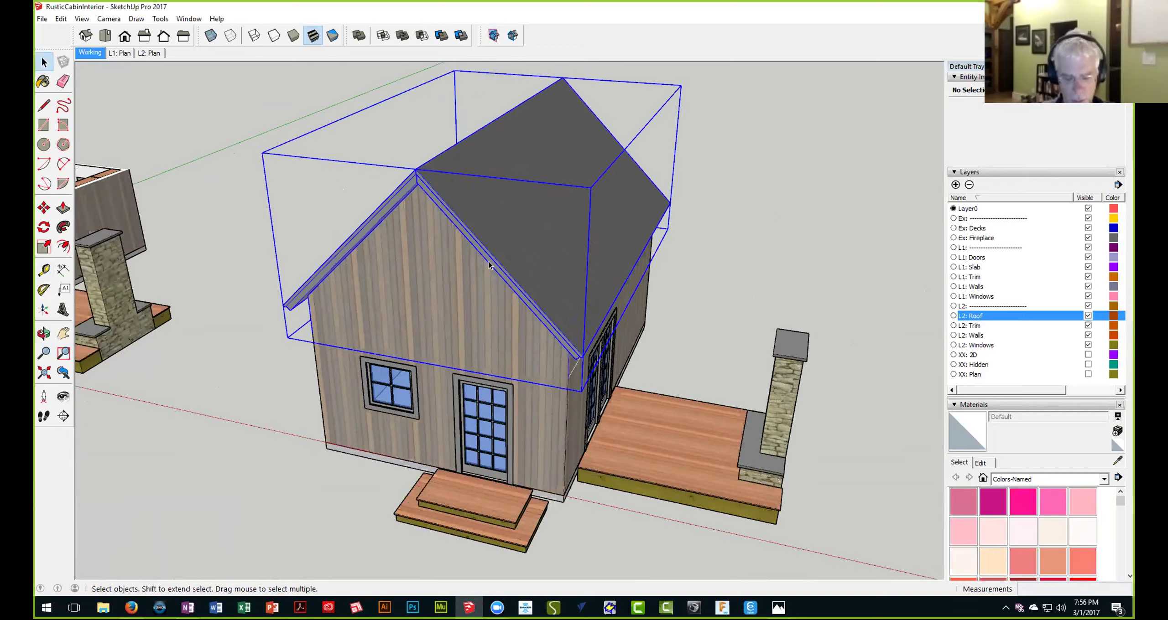
key(Delete)
middle_drag(481, 305, 408, 324)
scroll(355, 321, down, 2)
scroll(407, 323, up, 1)
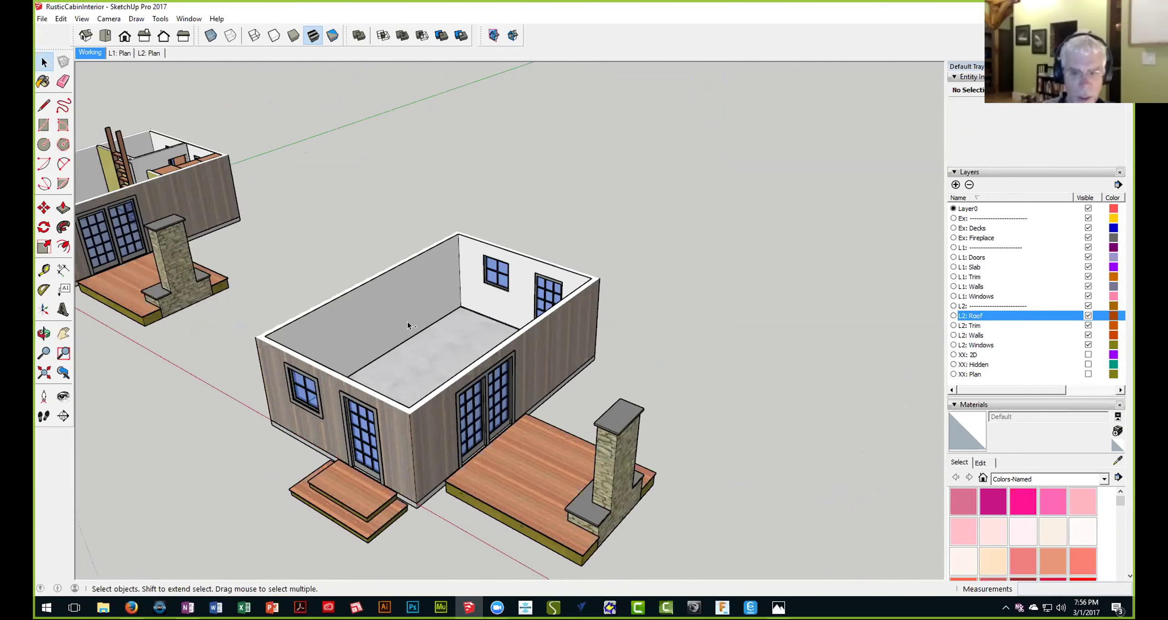
Undo the deletion of the second cabin's upper-level group
key(ctrl+z)
scroll(550, 282, down, 2)
middle_drag(550, 282, 939, 275)
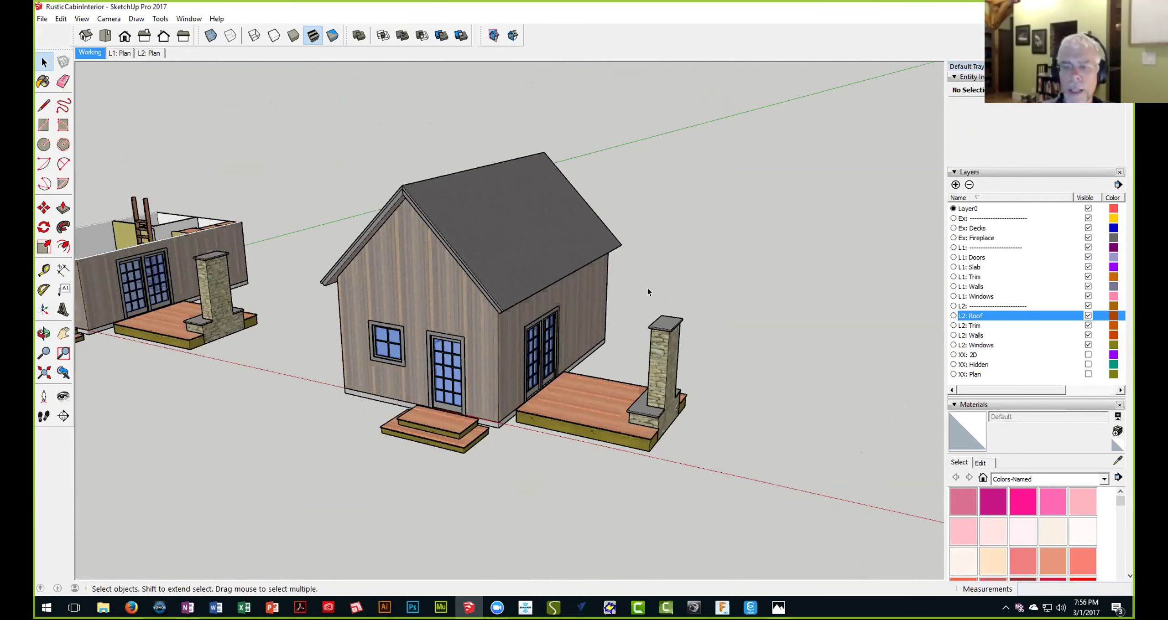
middle_drag(549, 319, 561, 316)
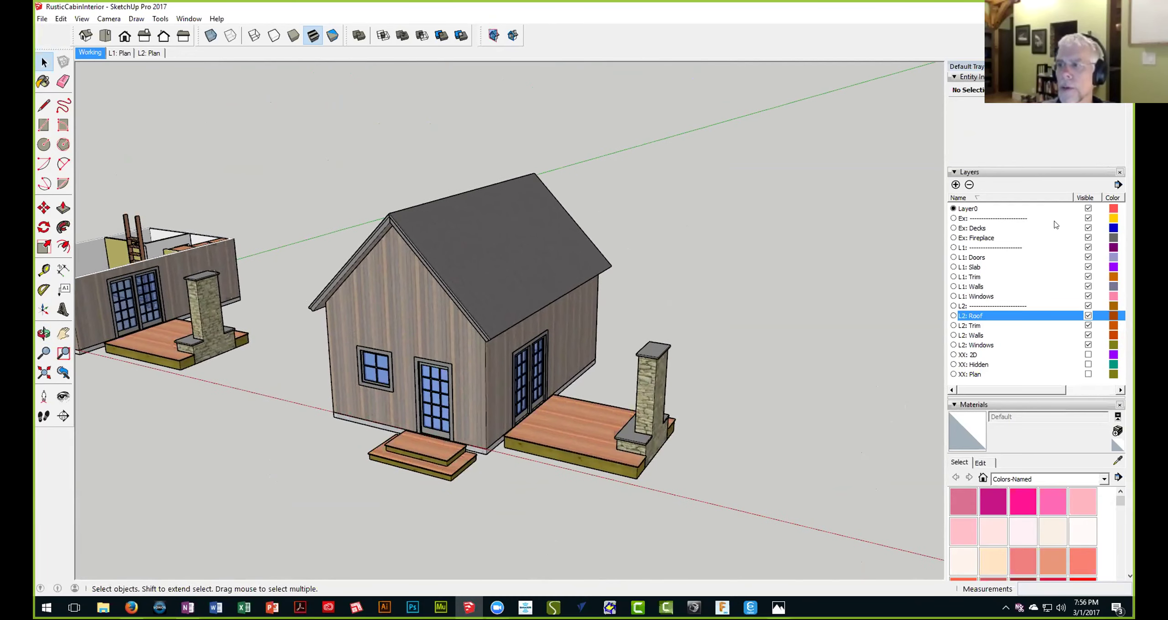
Toggle the visibility of the dashed Ex: layer off and on to check which exterior objects it controls
click(1088, 219)
click(1087, 218)
click(1088, 218)
click(1087, 218)
Select the second cabin's exterior group of decks and fireplace to check its layer
middle_drag(789, 358, 792, 255)
middle_drag(691, 371, 532, 378)
scroll(533, 379, up, 2)
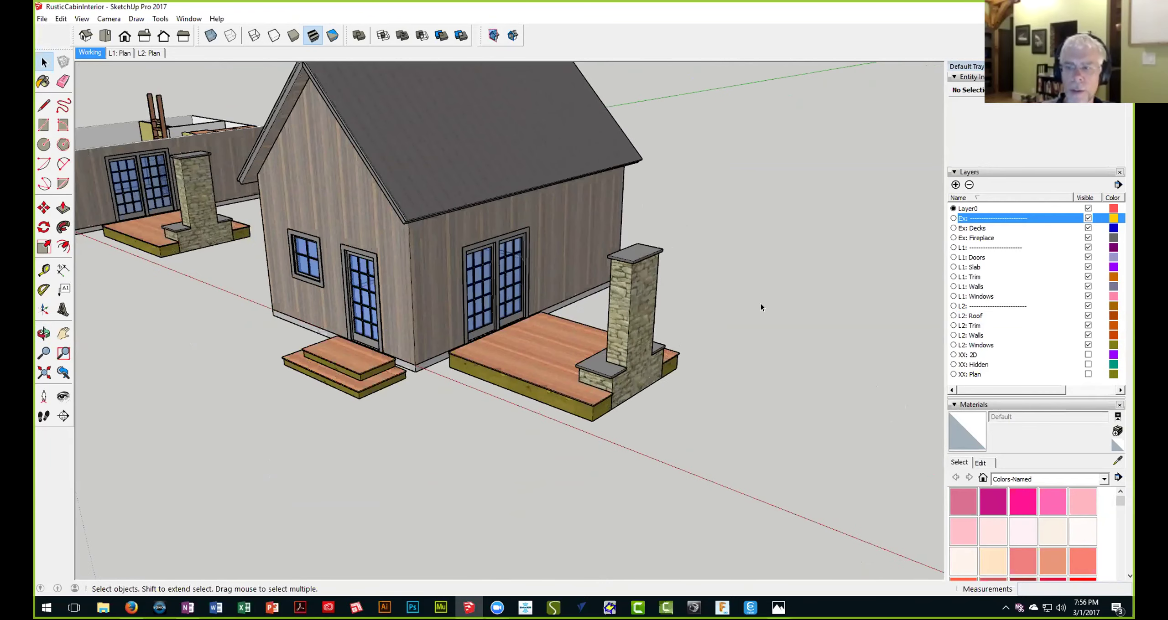
click(542, 368)
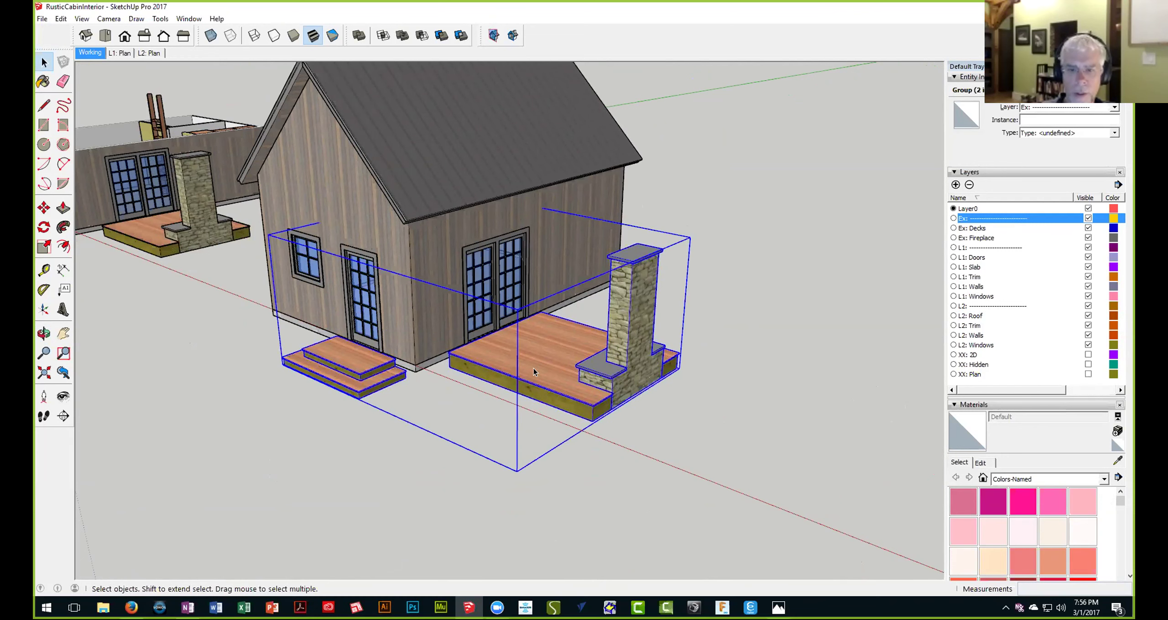
Open the second cabin's exterior group and check which layer the entry steps' treads and bases are on
double_click(535, 368)
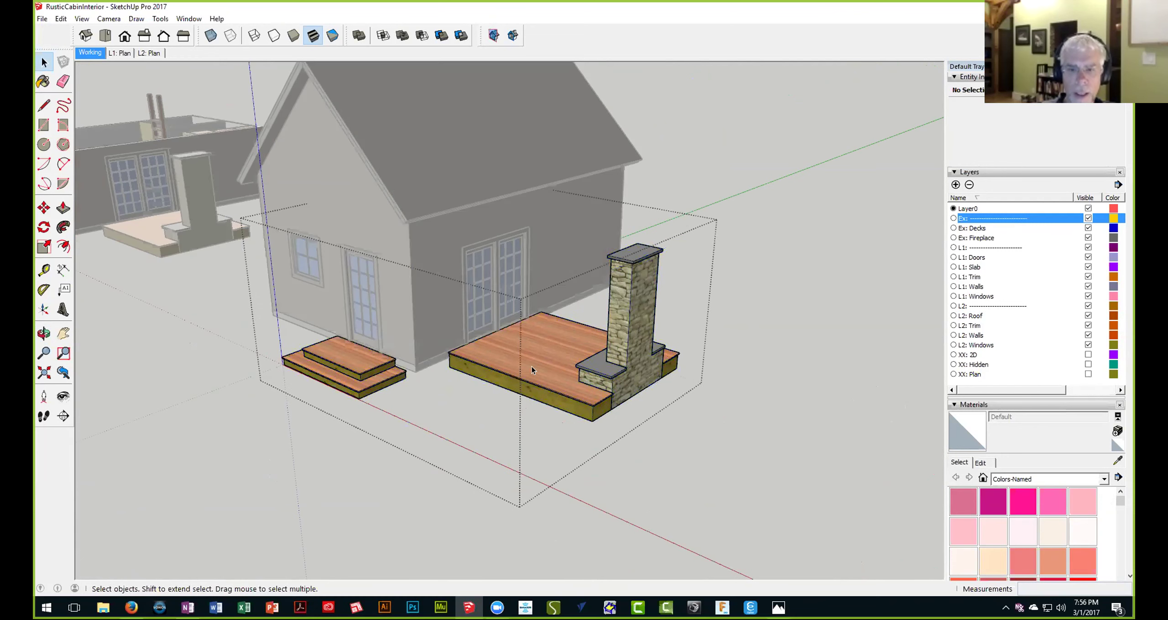
scroll(358, 357, up, 2)
click(363, 362)
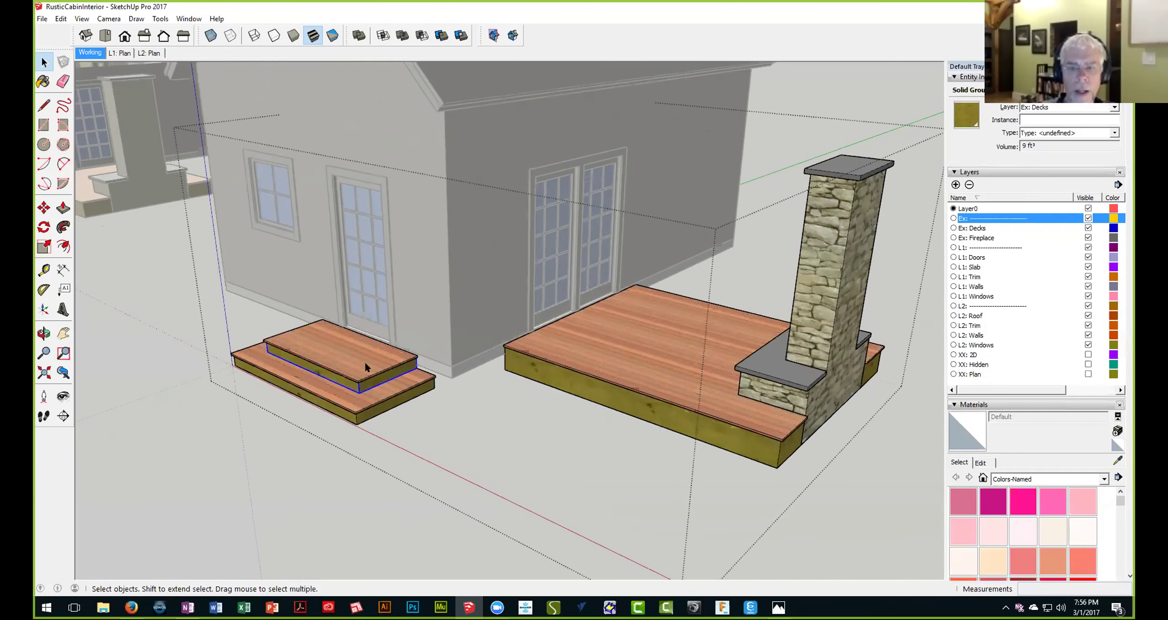
scroll(365, 365, up, 3)
scroll(368, 381, up, 1)
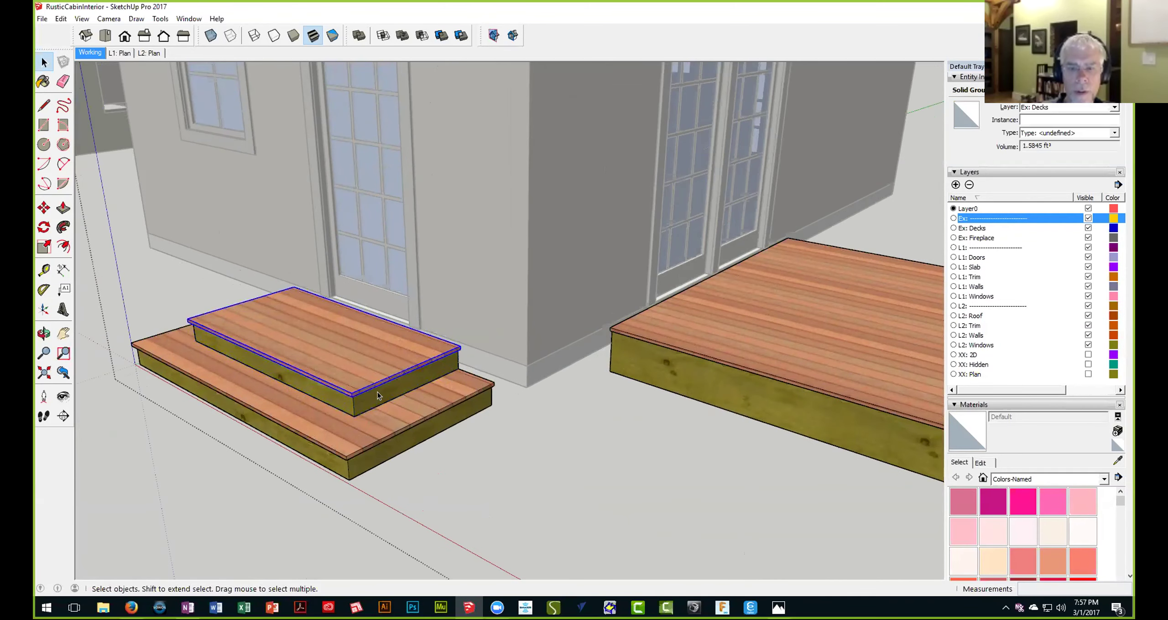
click(392, 427)
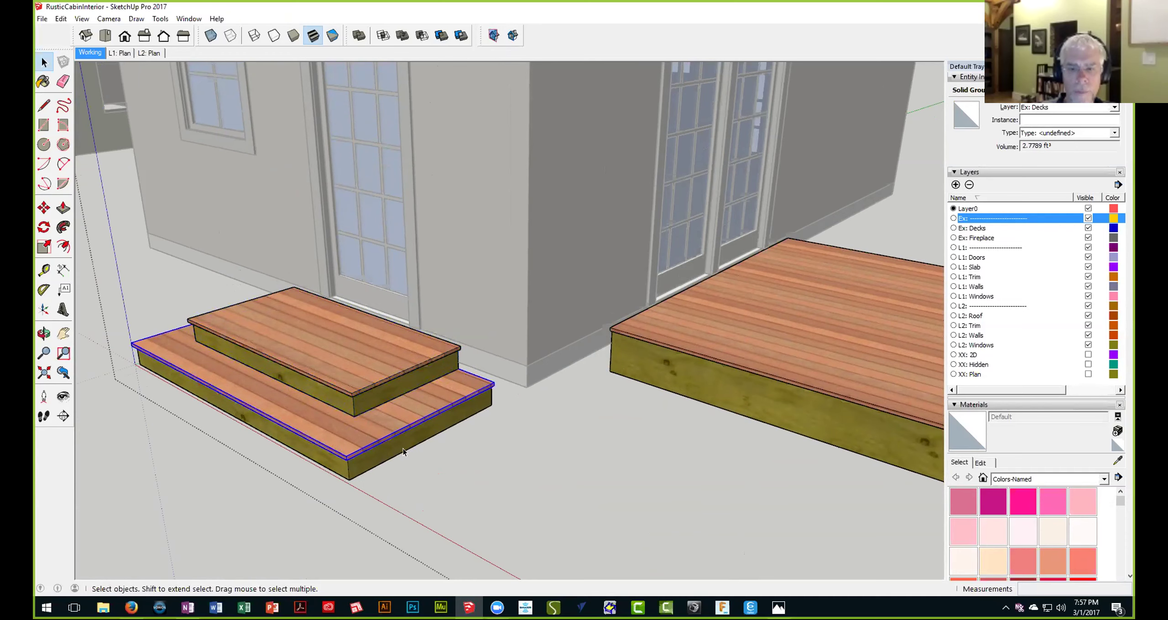
Check which layers the large deck and the stone fireplace are on, and close the exterior group
key(o)
drag(374, 367, 547, 350)
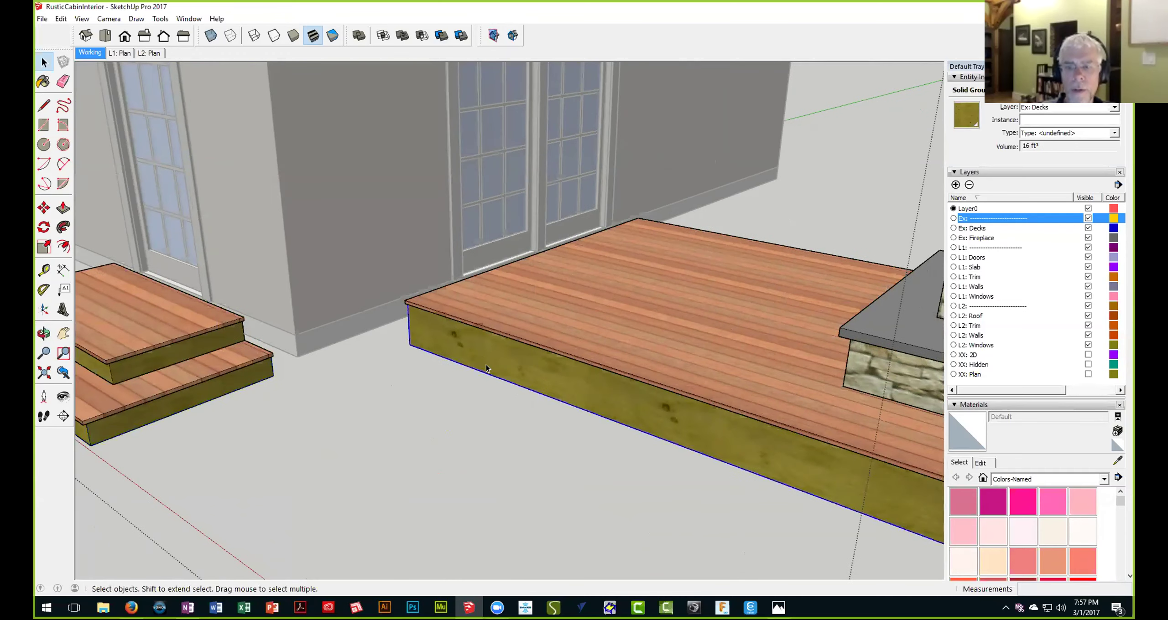
key(space)
click(547, 350)
middle_drag(548, 351, 500, 373)
click(537, 362)
scroll(564, 352, down, 5)
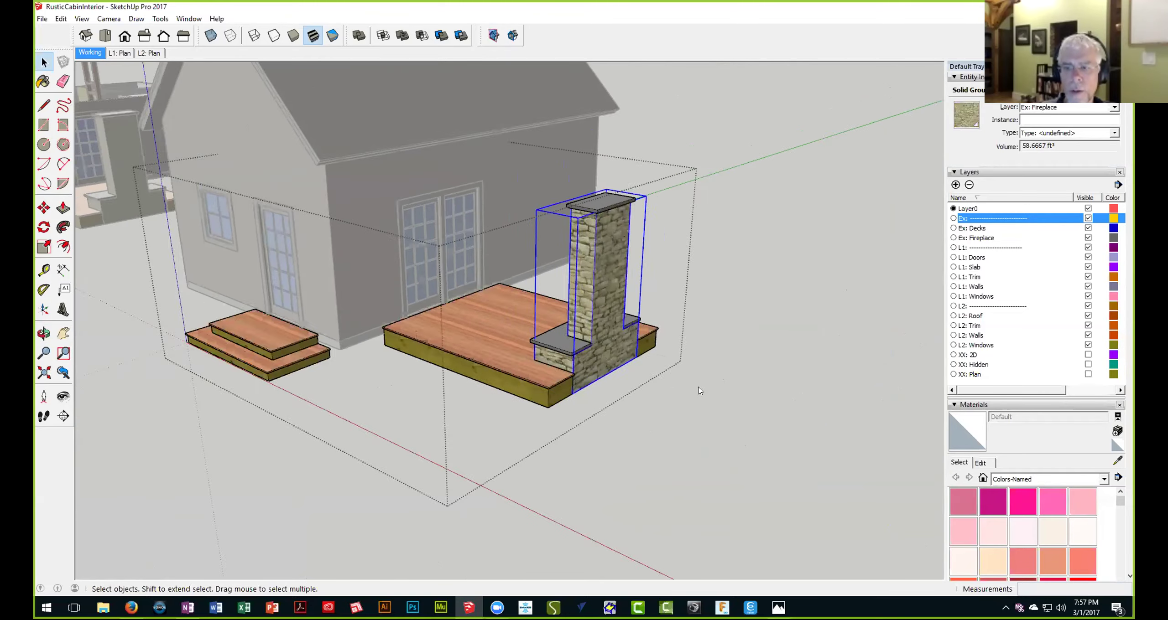
right_click(700, 391)
click(708, 395)
Explode the second cabin's exterior group into its separate deck and fireplace pieces
middle_drag(558, 386, 560, 392)
middle_drag(637, 339, 531, 369)
click(504, 364)
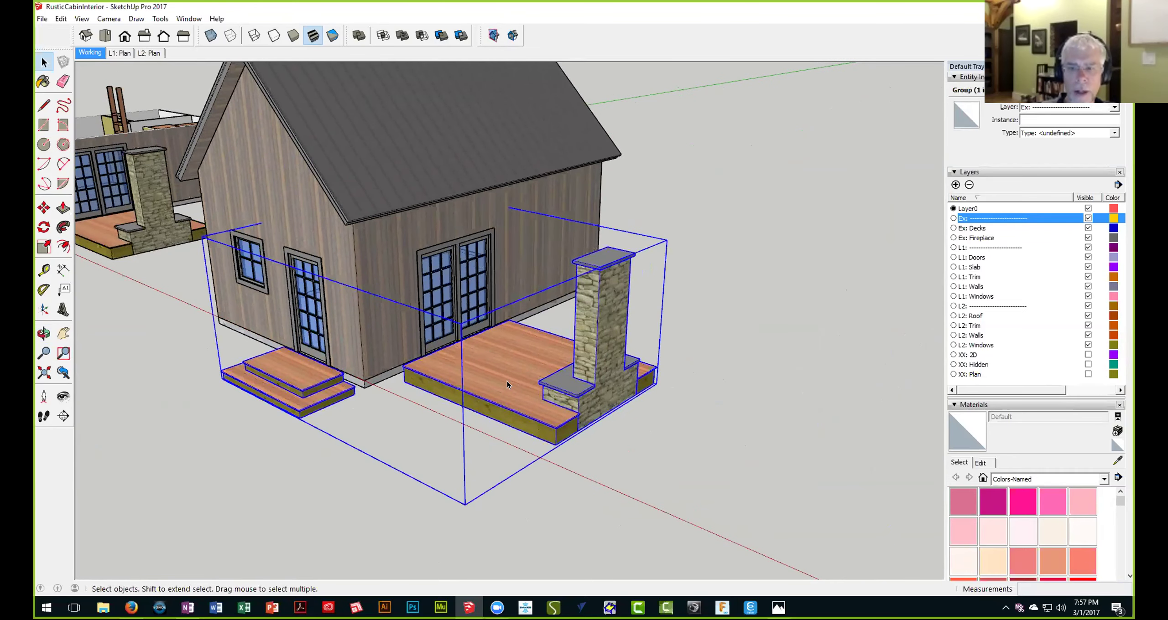
right_click(507, 384)
click(550, 454)
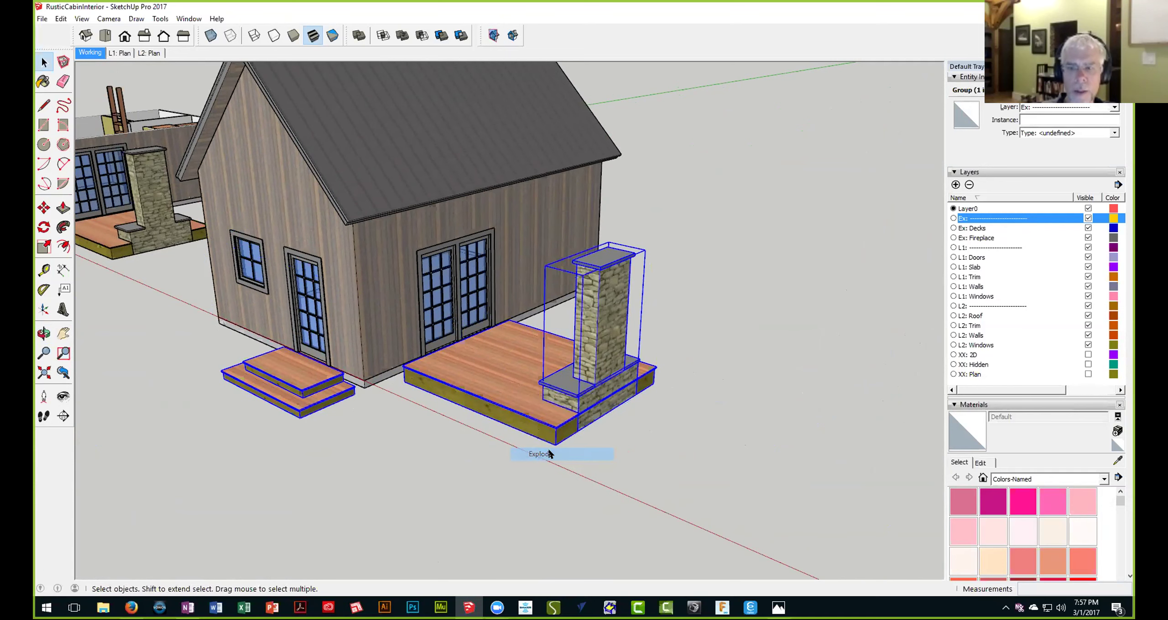
Toggle the dashed Ex: layer's visibility to compare its effect on the exploded exterior pieces and the first cabin
click(1087, 219)
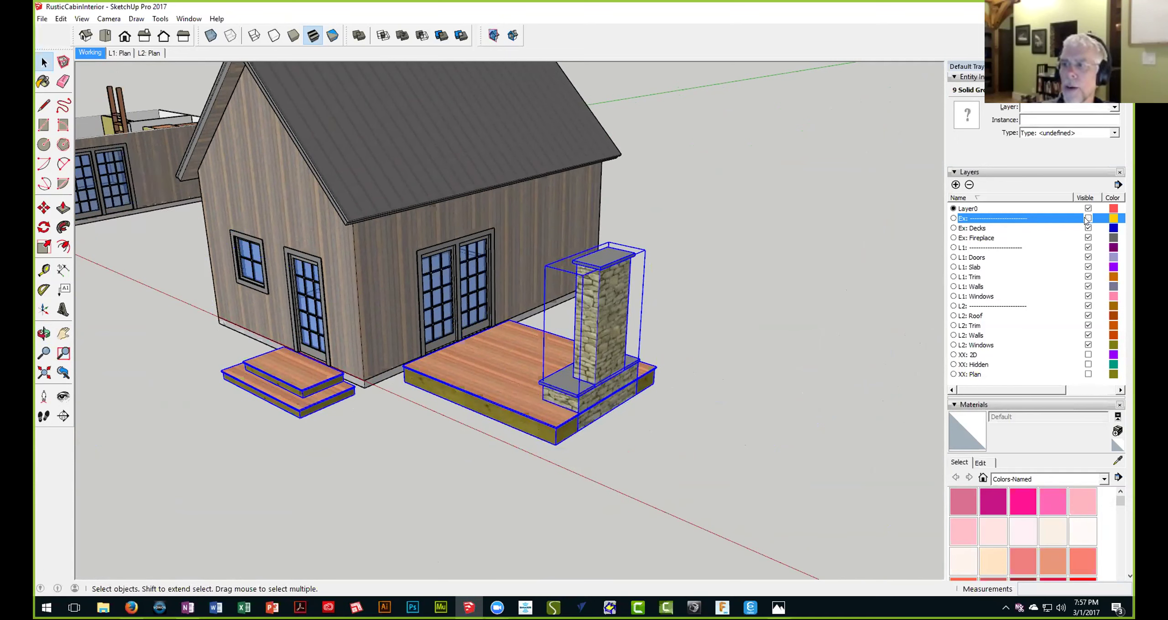
click(1087, 219)
click(1087, 219)
click(1088, 219)
middle_drag(683, 339, 635, 310)
click(1087, 218)
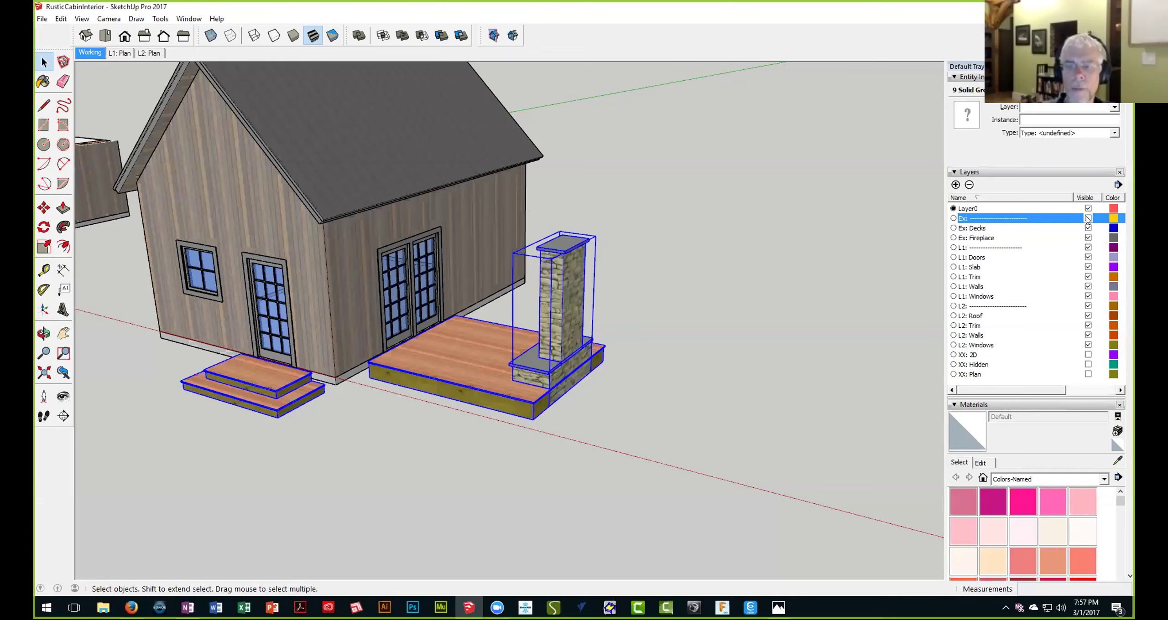
click(1088, 218)
middle_drag(637, 339, 748, 339)
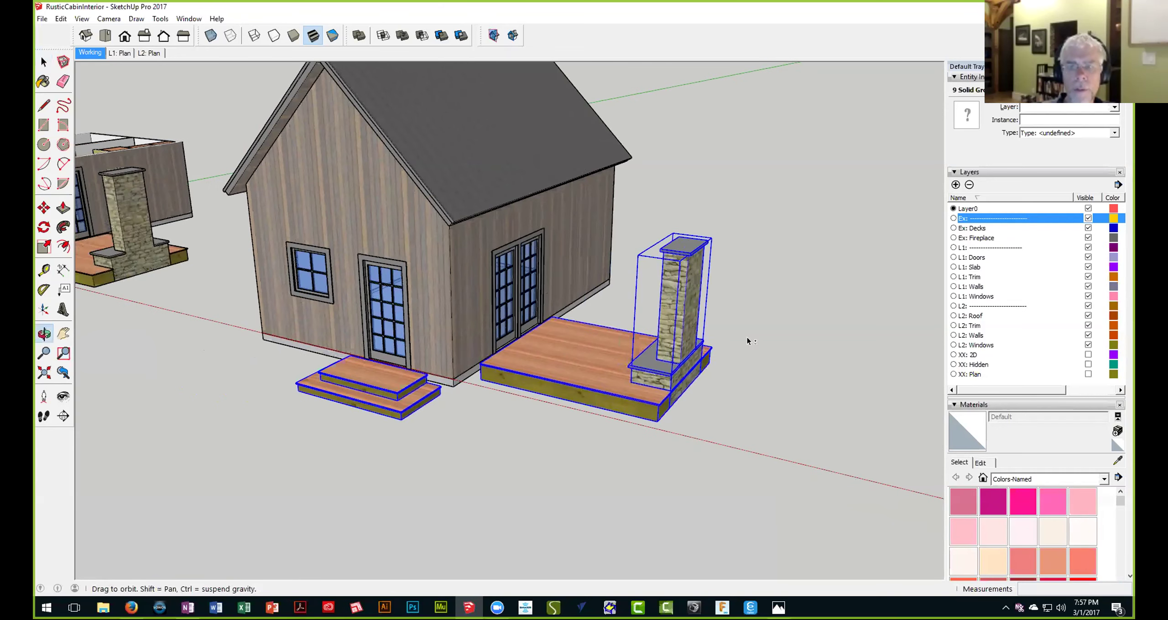
Toggle the dashed L1: layer off and on, and explode the second cabin's lower-level group
click(431, 285)
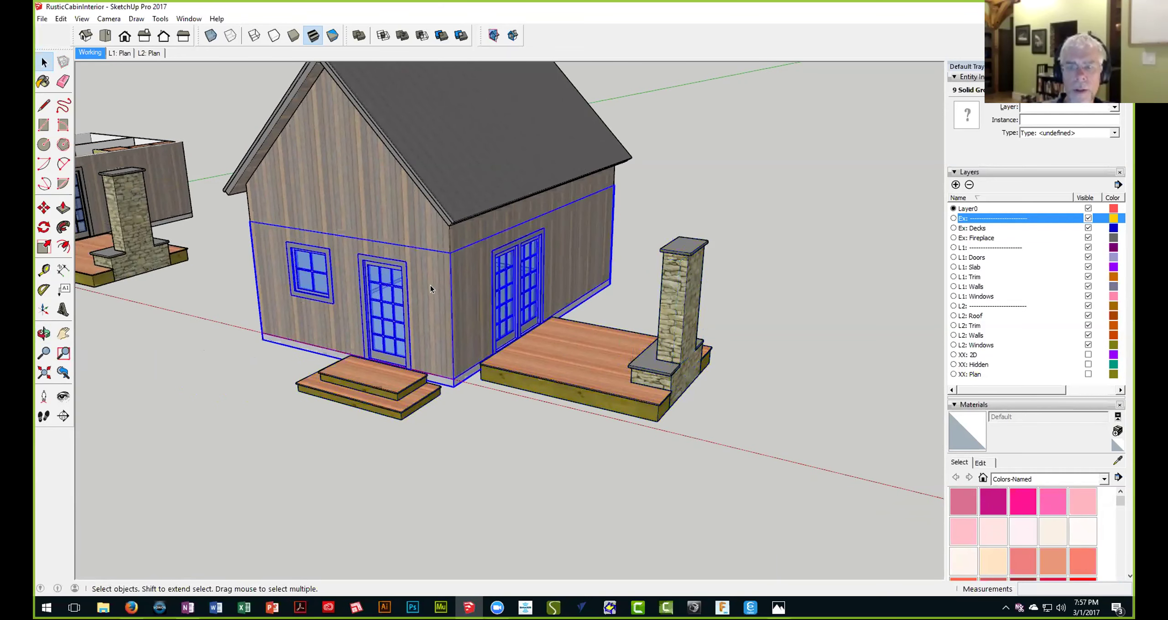
click(1088, 247)
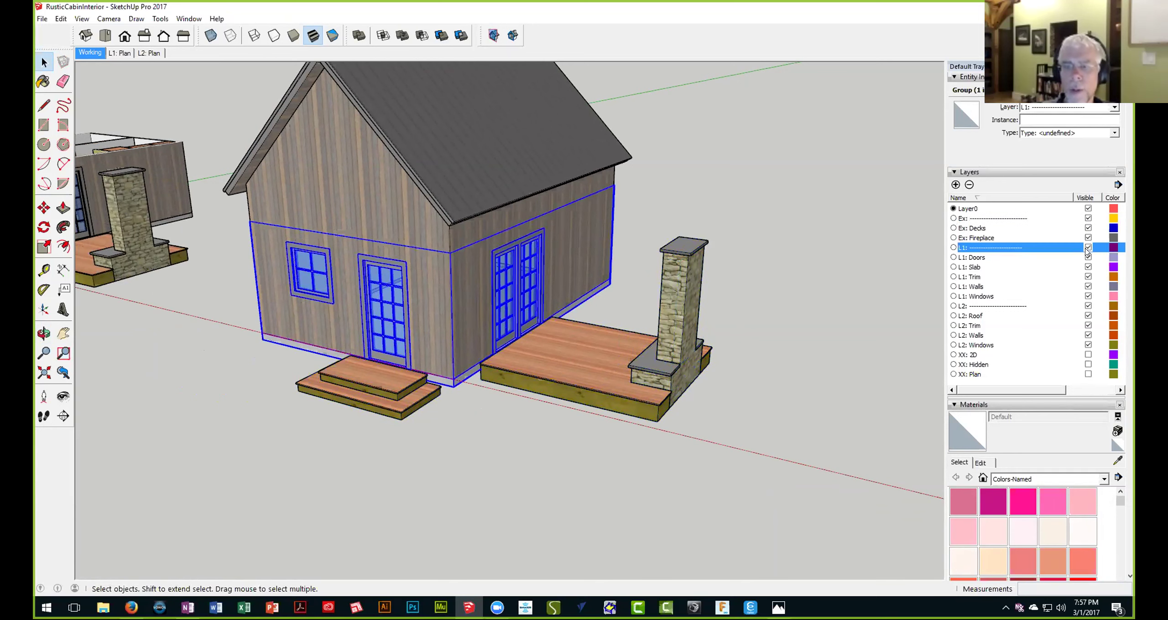
click(1088, 248)
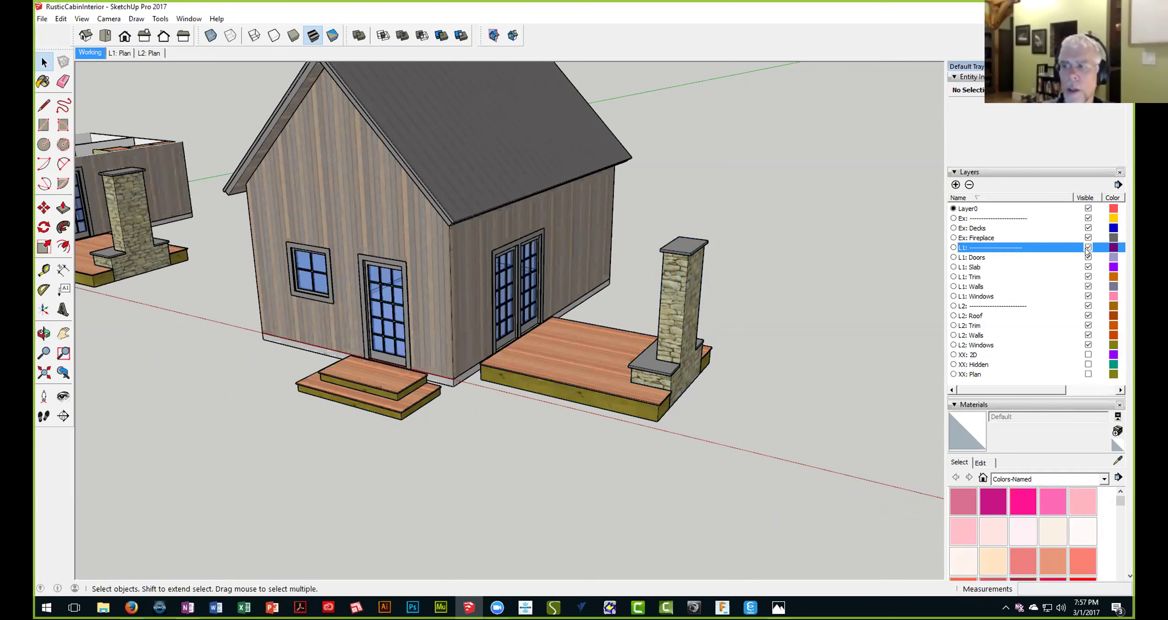
right_click(458, 305)
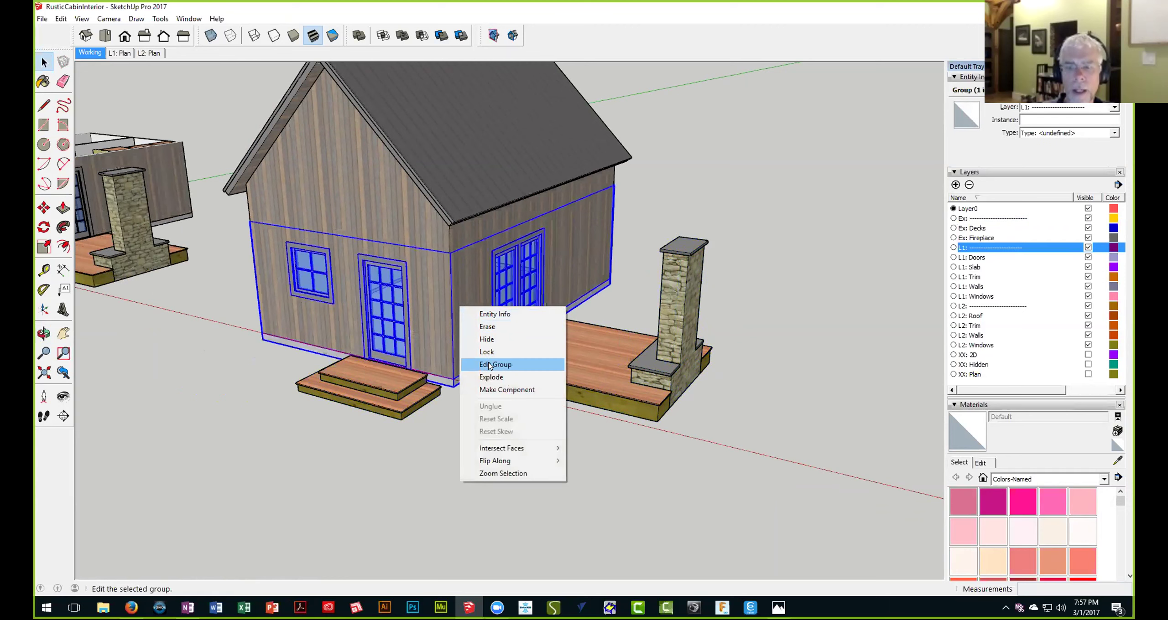
click(493, 377)
middle_drag(427, 304, 435, 283)
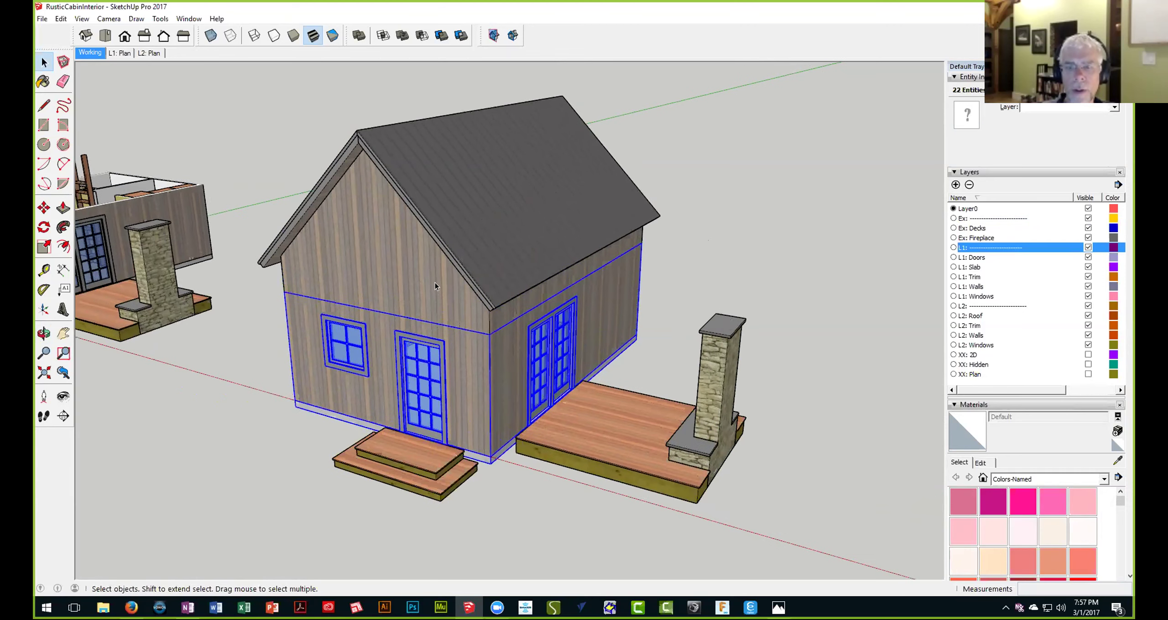
Explode the second cabin's upper-level group and clear the selection
click(434, 275)
right_click(449, 223)
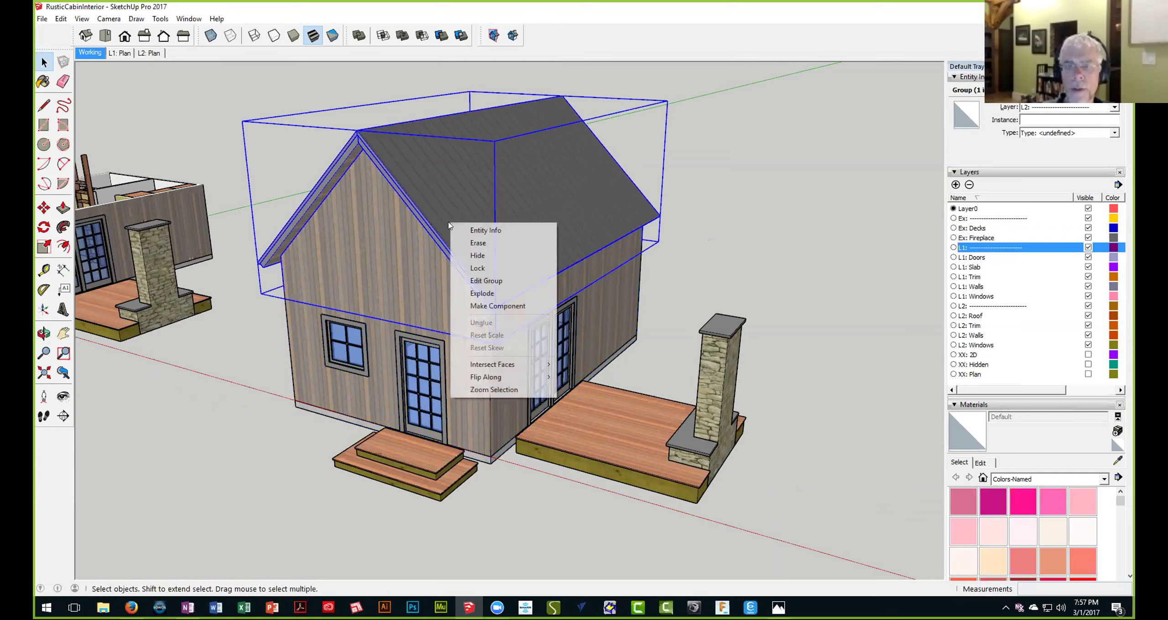
click(484, 294)
click(779, 263)
Select the second cabin's separate roof half and upper walls to check the layers they are on
click(369, 239)
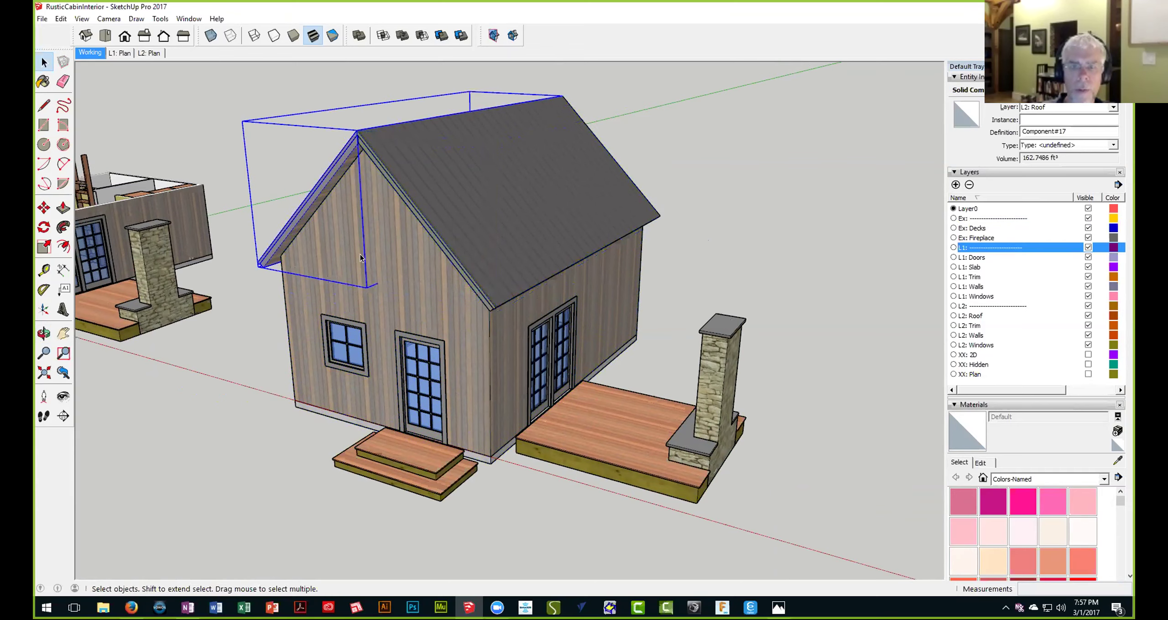
click(388, 257)
scroll(483, 295, up, 4)
scroll(497, 296, down, 4)
middle_drag(497, 296, 423, 328)
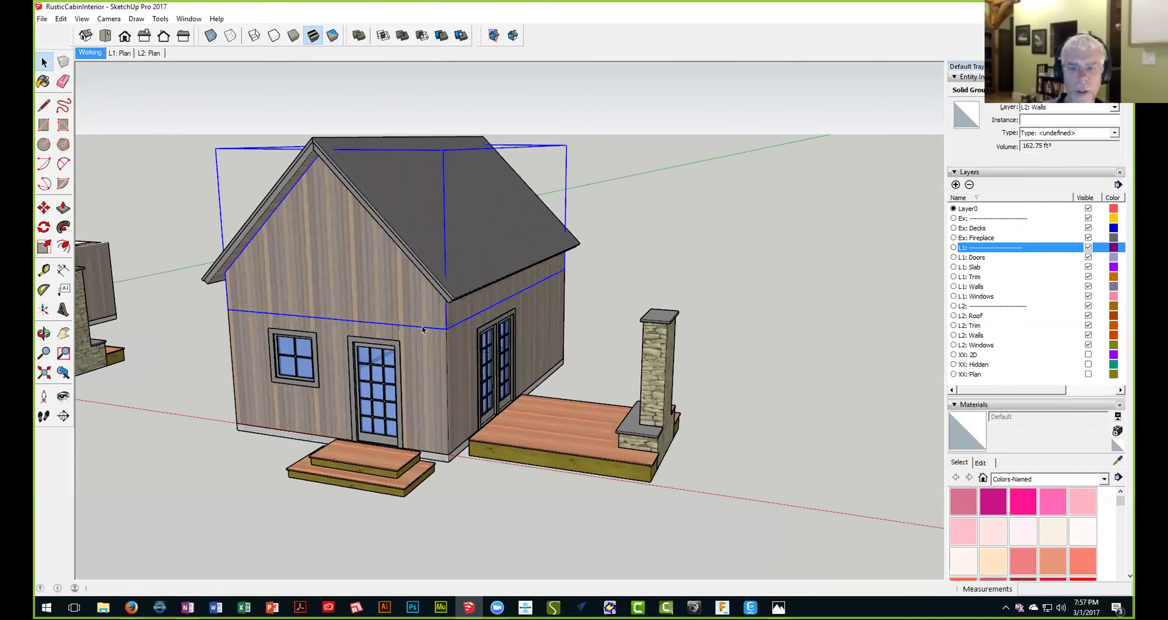
scroll(422, 331, up, 4)
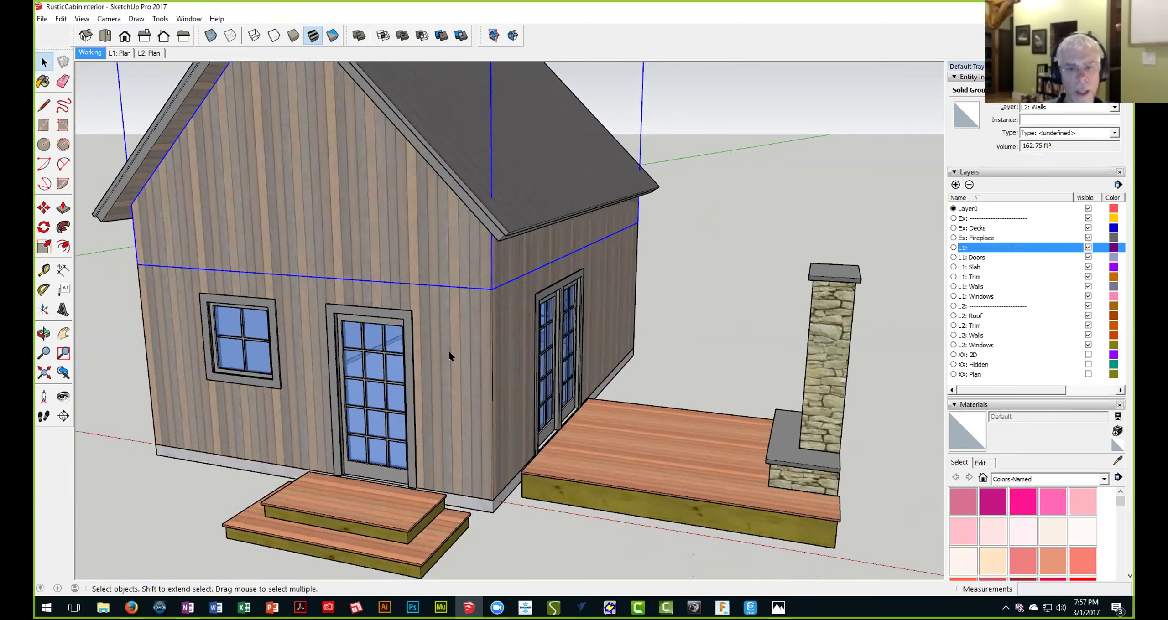
Hide the L2: Roof, L2: Trim, L2: Walls and L2: Windows layers to expose the second cabin's lower level
click(1088, 316)
scroll(493, 346, down, 3)
middle_drag(493, 320, 422, 402)
scroll(421, 402, down, 2)
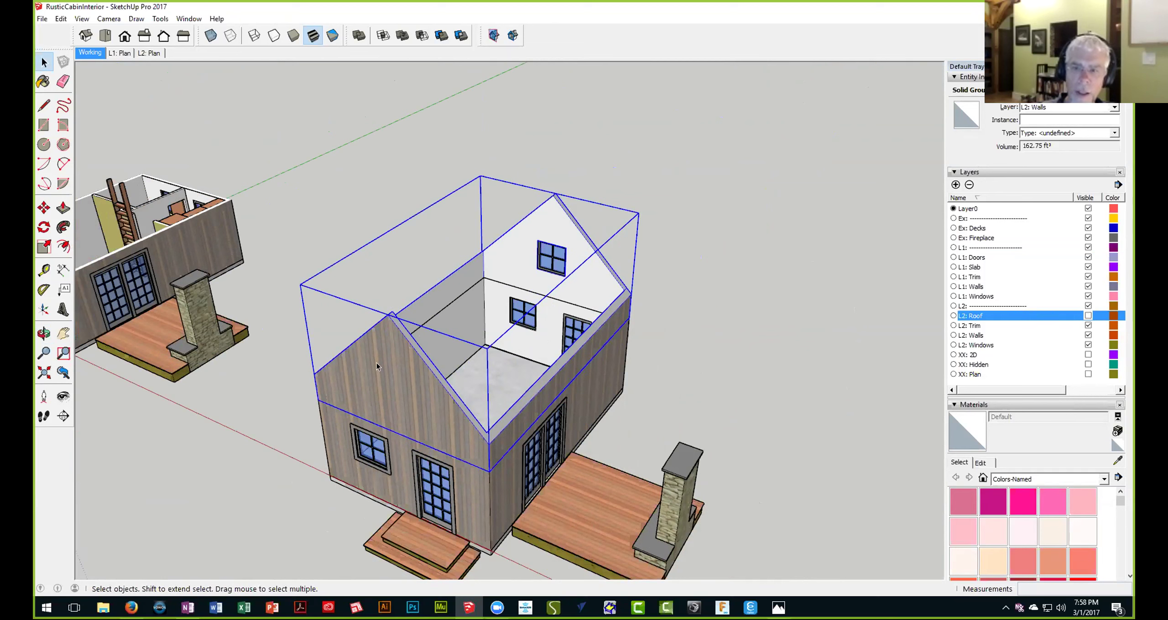
click(1087, 326)
click(1088, 335)
click(1088, 345)
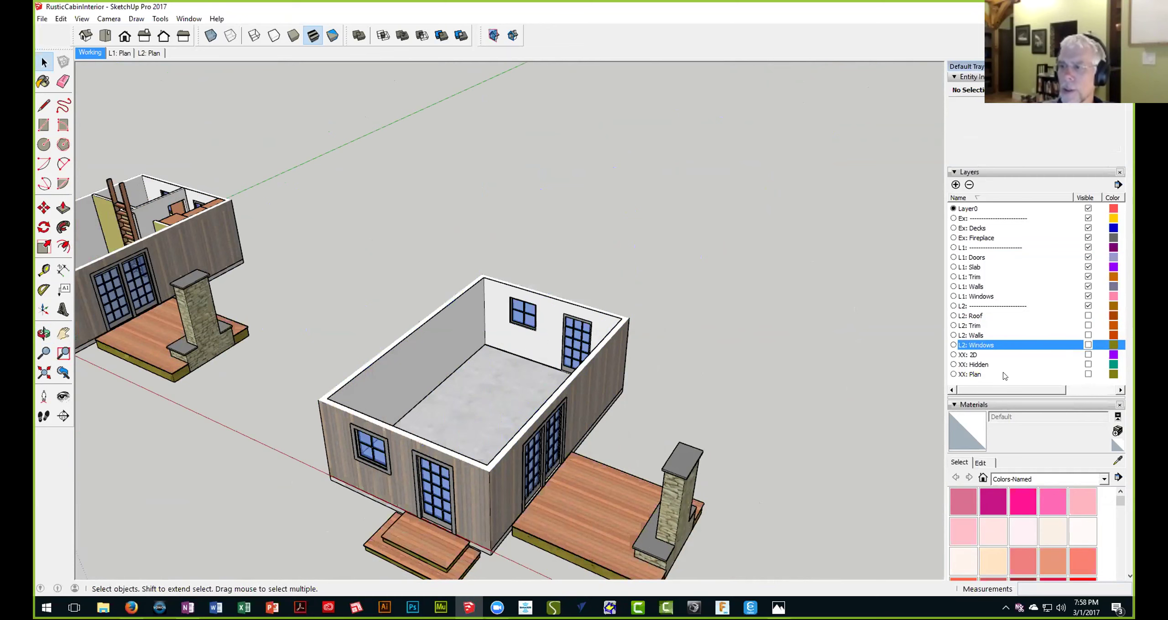
Place one floor guide 6'10" from the far wall with the window and door, and another parallel to the long blank wall
scroll(452, 391, up, 5)
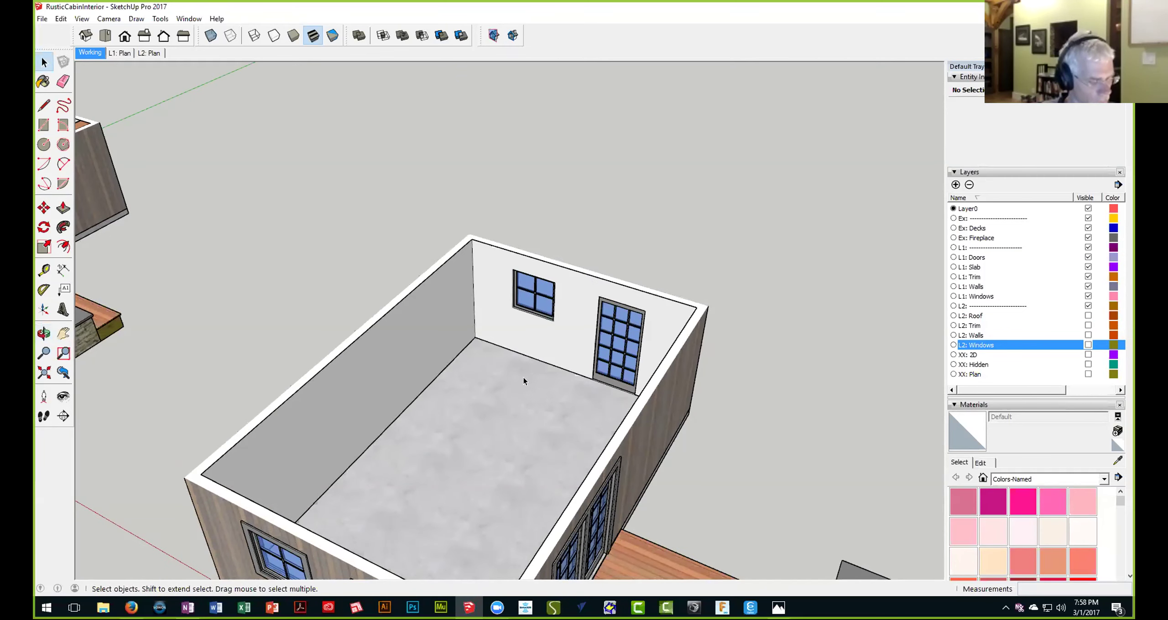
key(t)
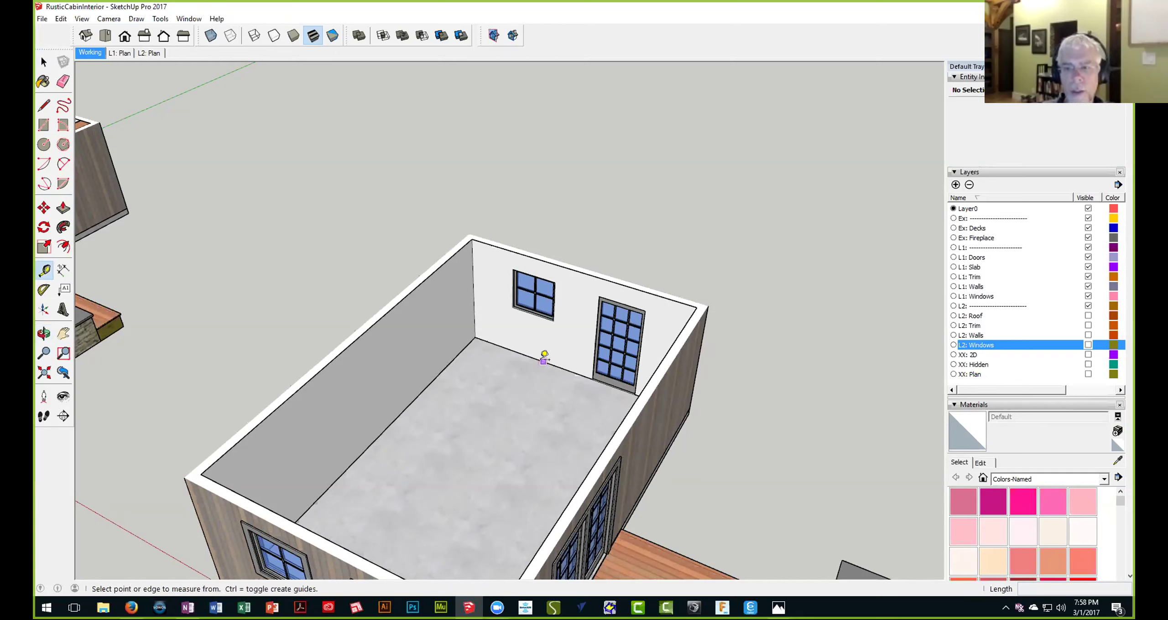
click(543, 361)
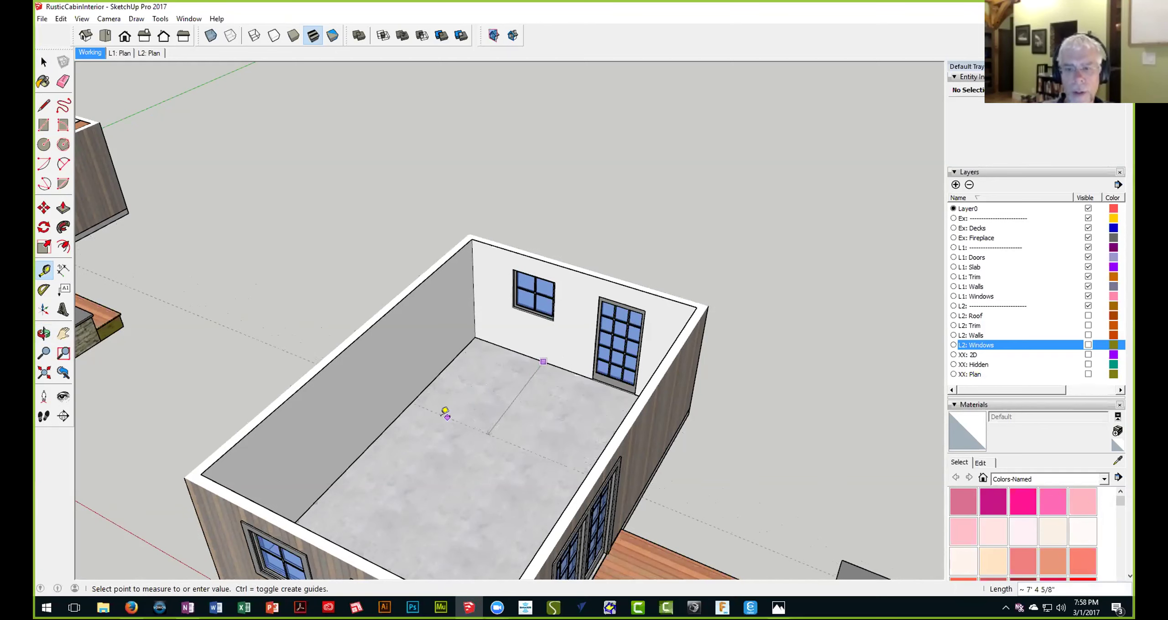
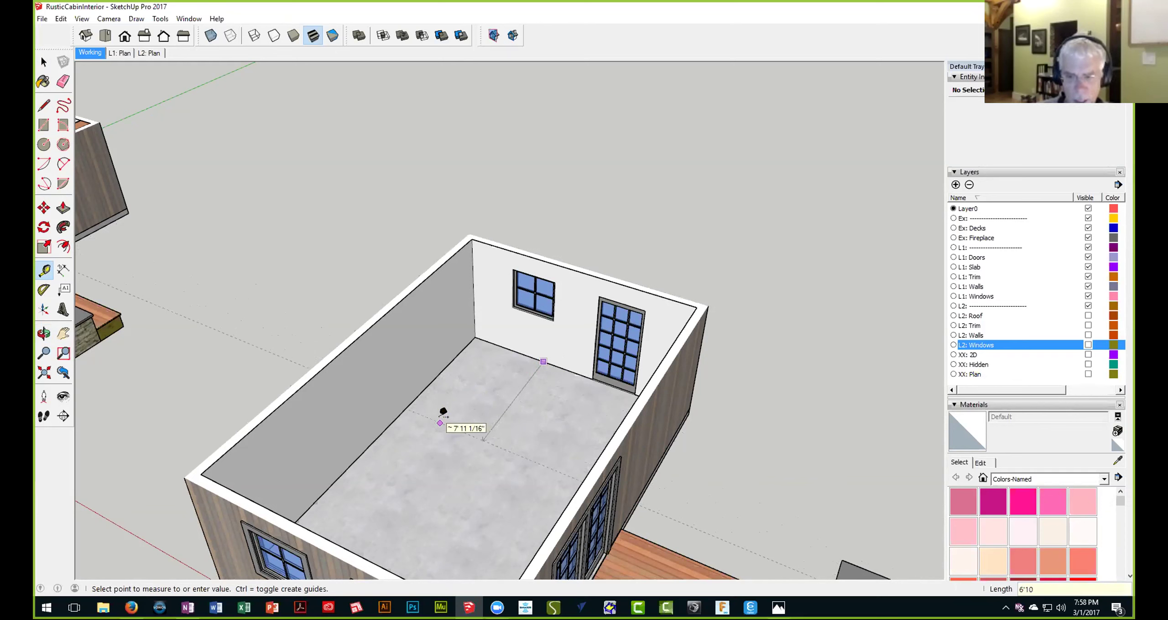
click(443, 413)
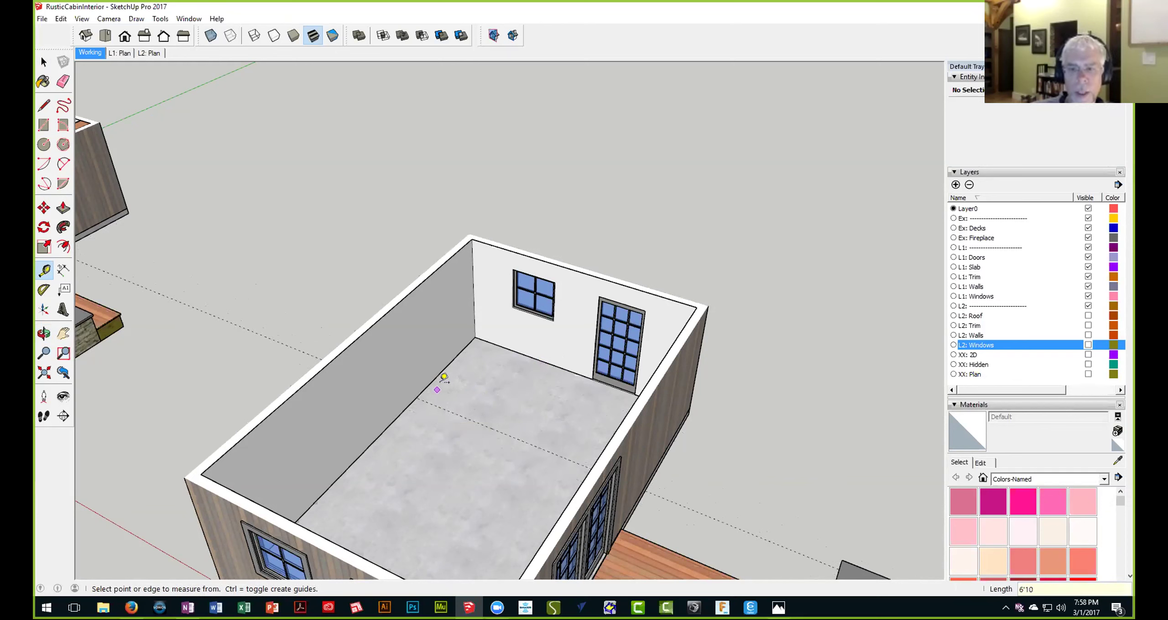
click(445, 362)
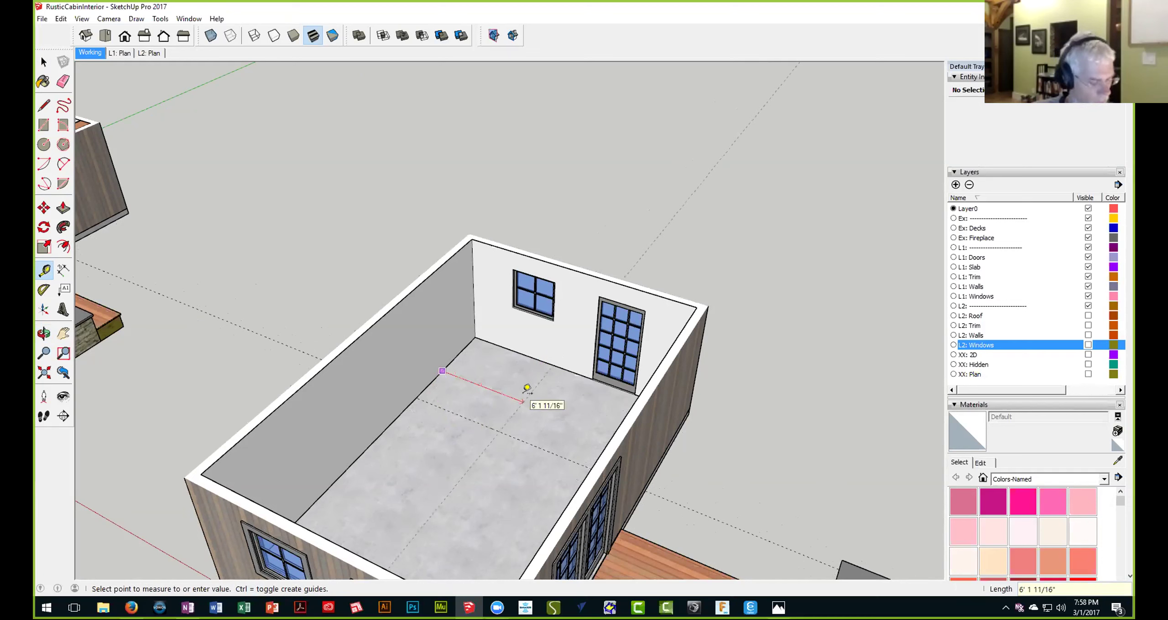
click(527, 388)
scroll(493, 410, up, 2)
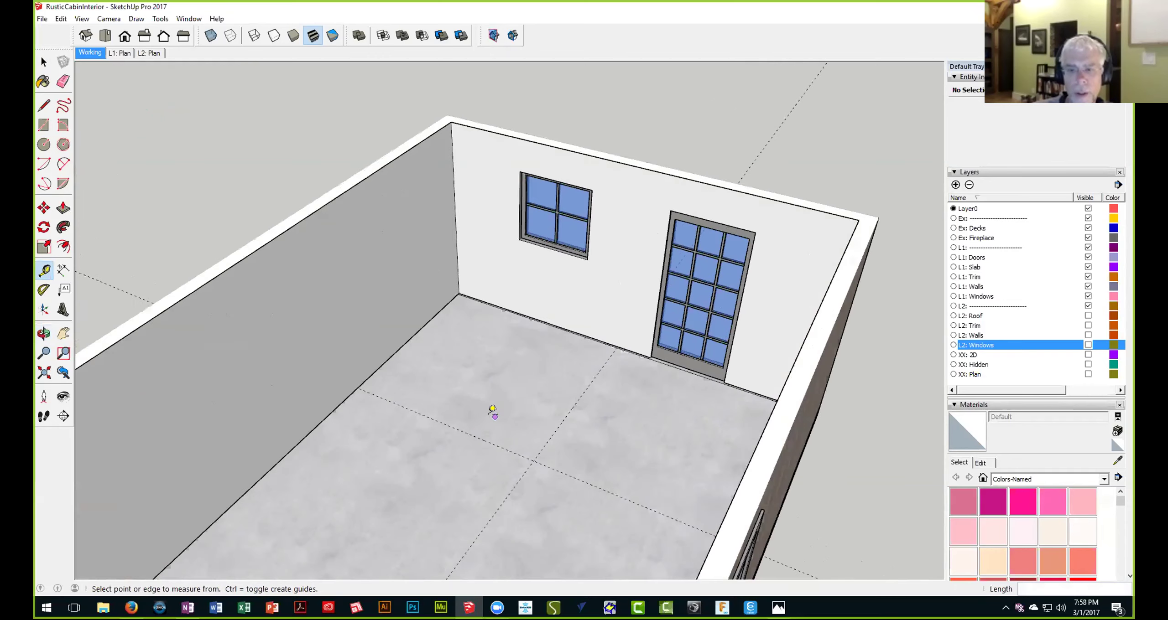
Add a parallel guide 4" beyond each of the two floor guides, on the side away from the room's far corner
click(471, 426)
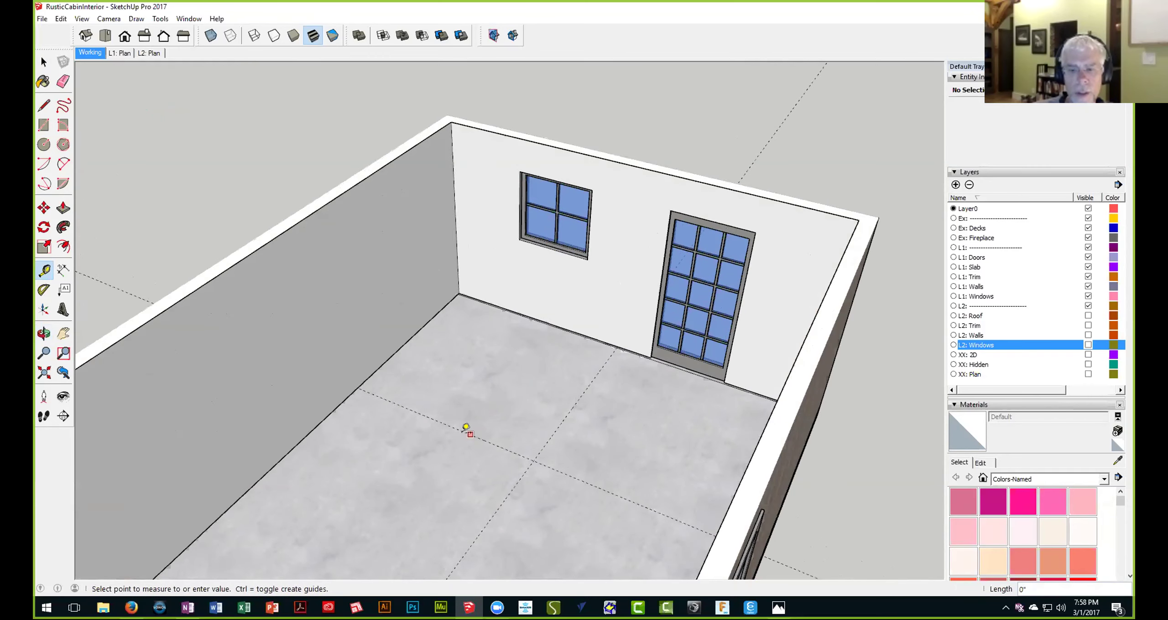
scroll(465, 430, up, 3)
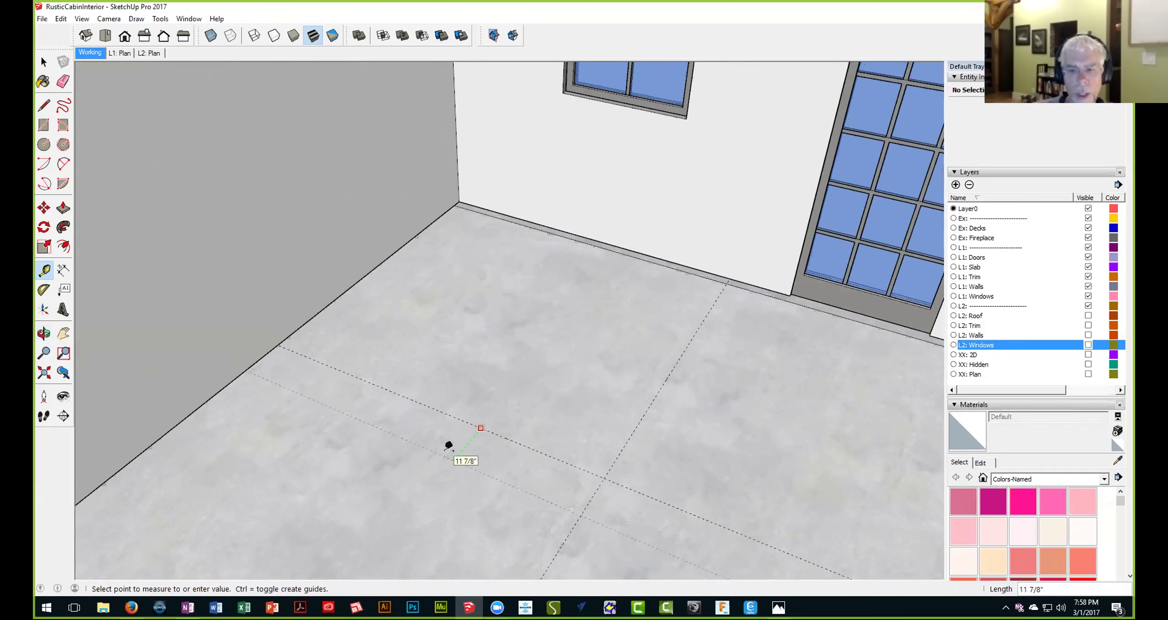
text(4)
key(Return)
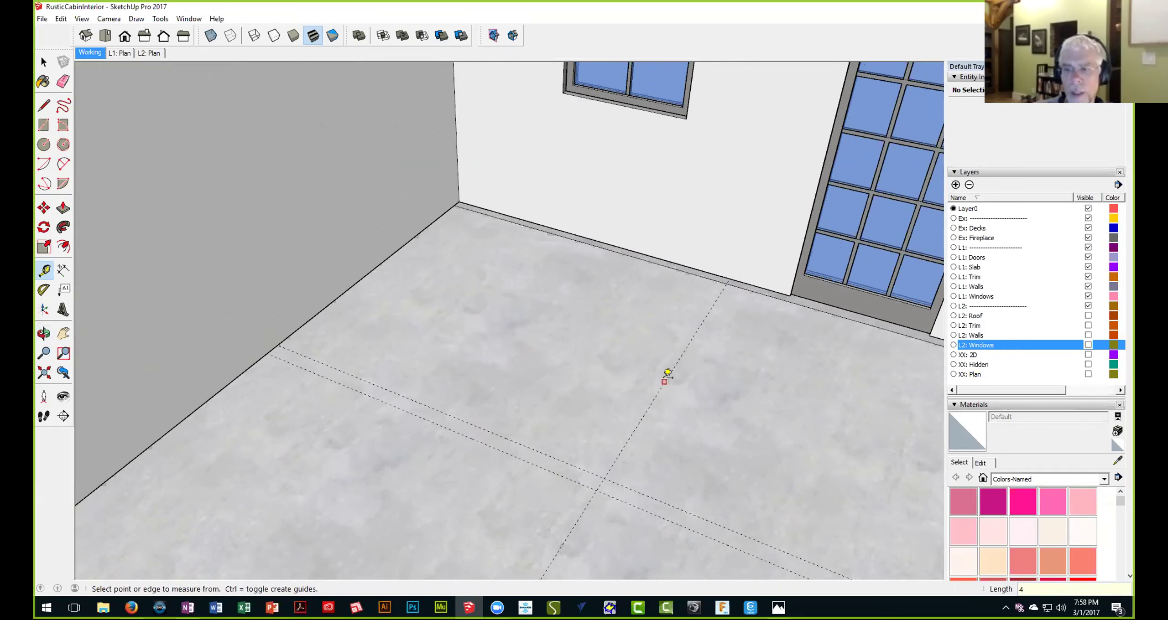
click(662, 384)
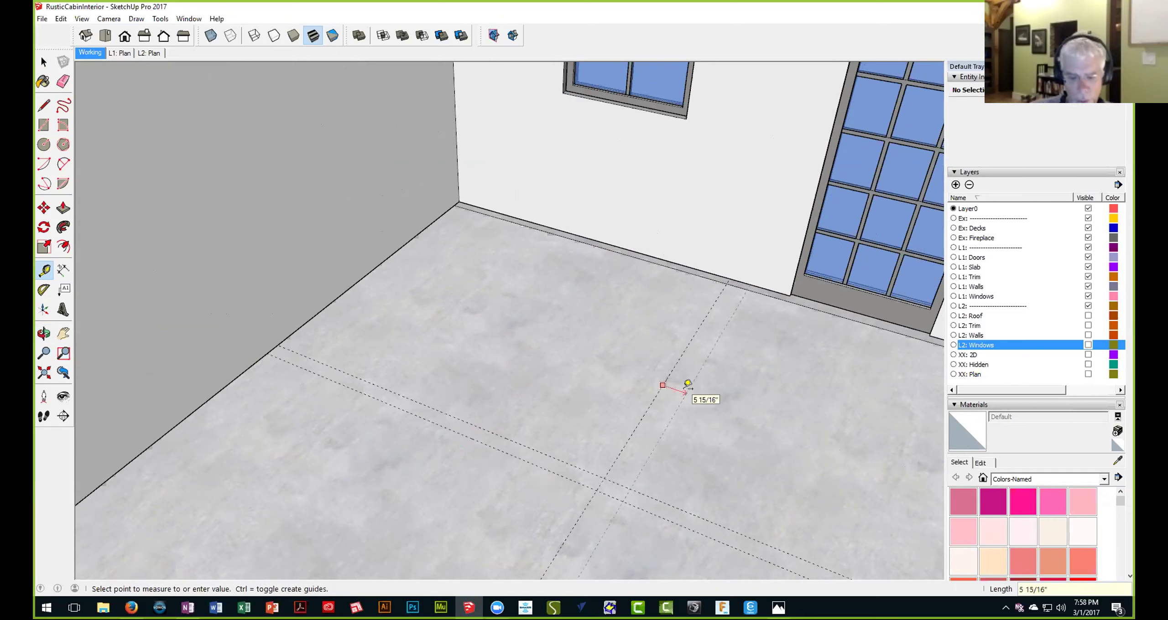
click(687, 384)
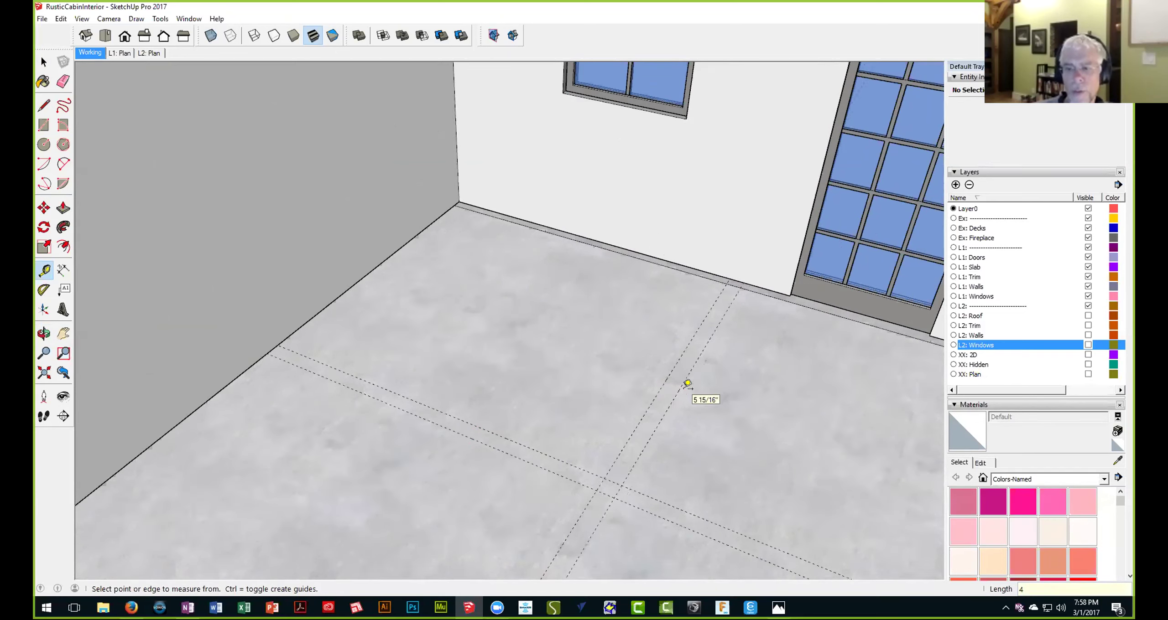
key(r)
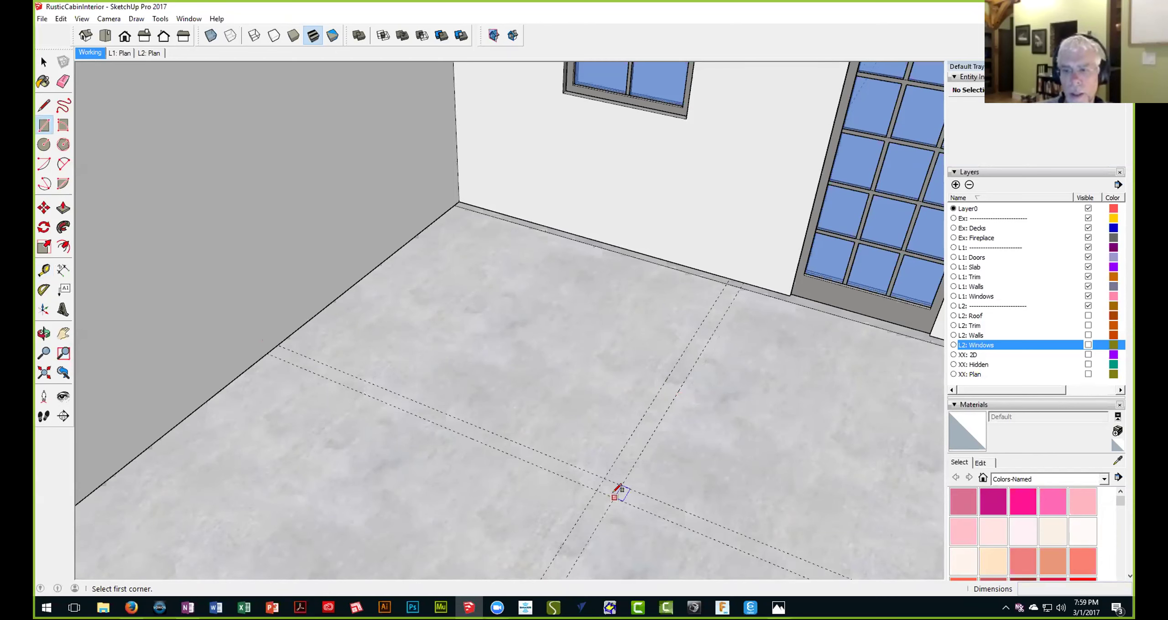
middle_drag(607, 477, 902, 529)
scroll(627, 195, down, 3)
scroll(649, 321, down, 5)
scroll(618, 247, up, 5)
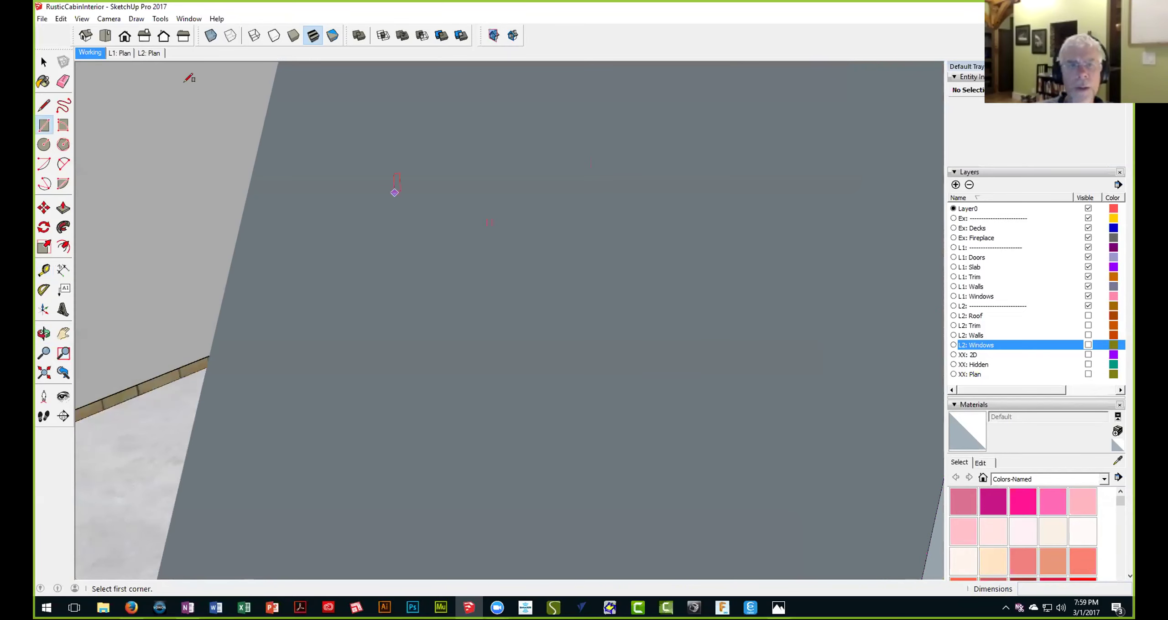
click(44, 372)
Open the second cabin's slab group, push/pull its floor face 6" up to the base of the far wall, and close the group
middle_drag(628, 306, 672, 240)
scroll(628, 269, up, 6)
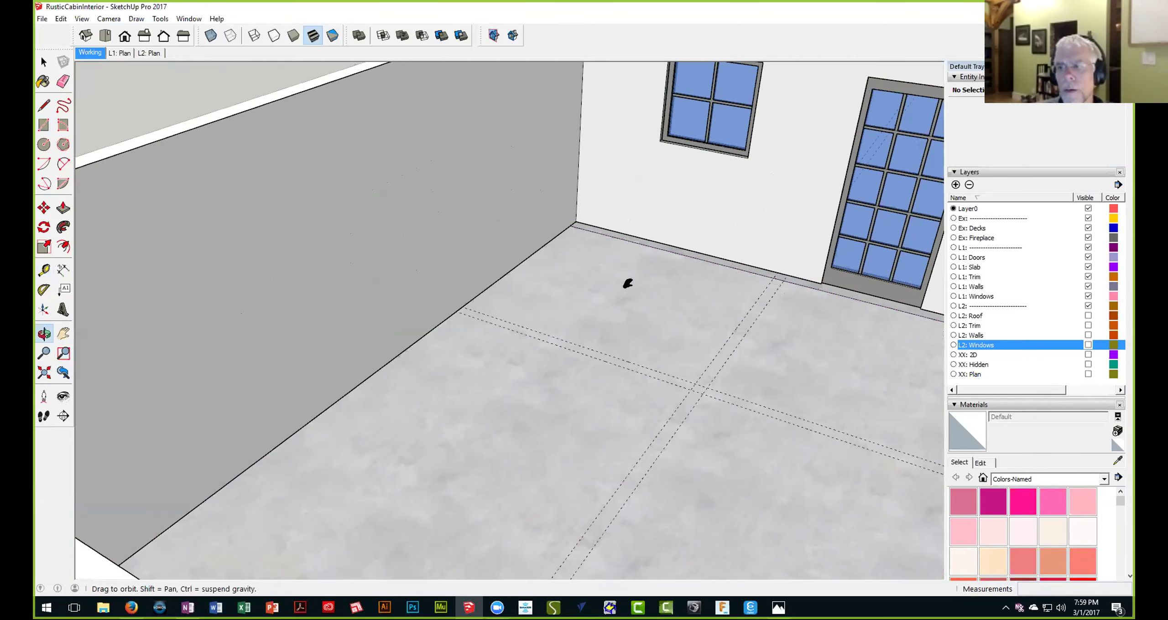
key(space)
click(554, 289)
double_click(555, 290)
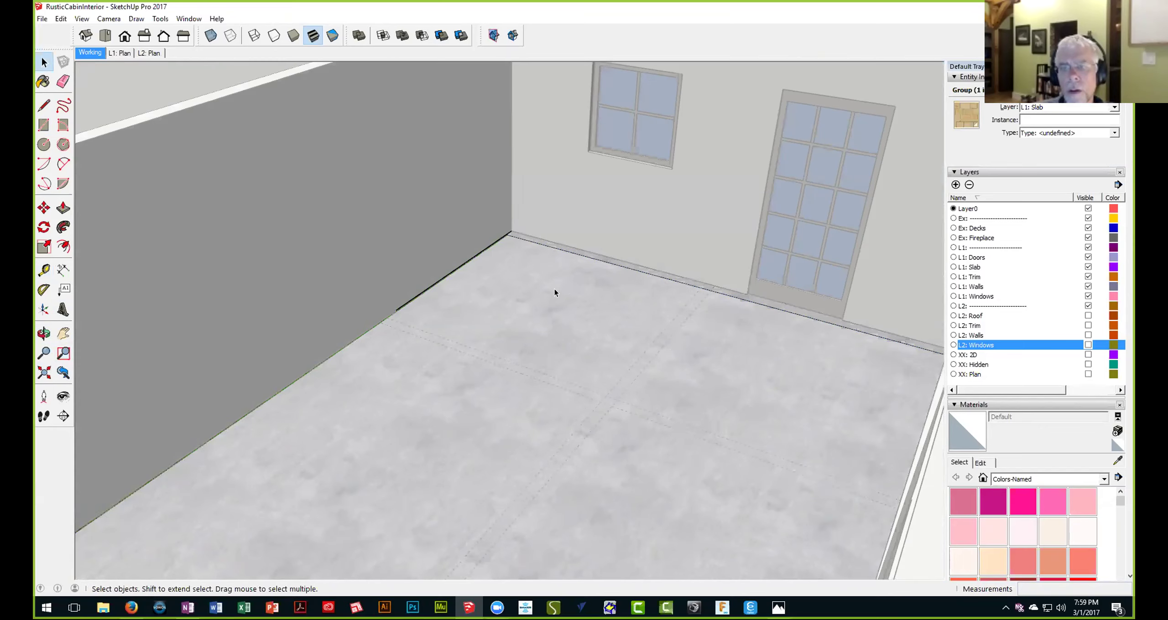
key(p)
click(555, 292)
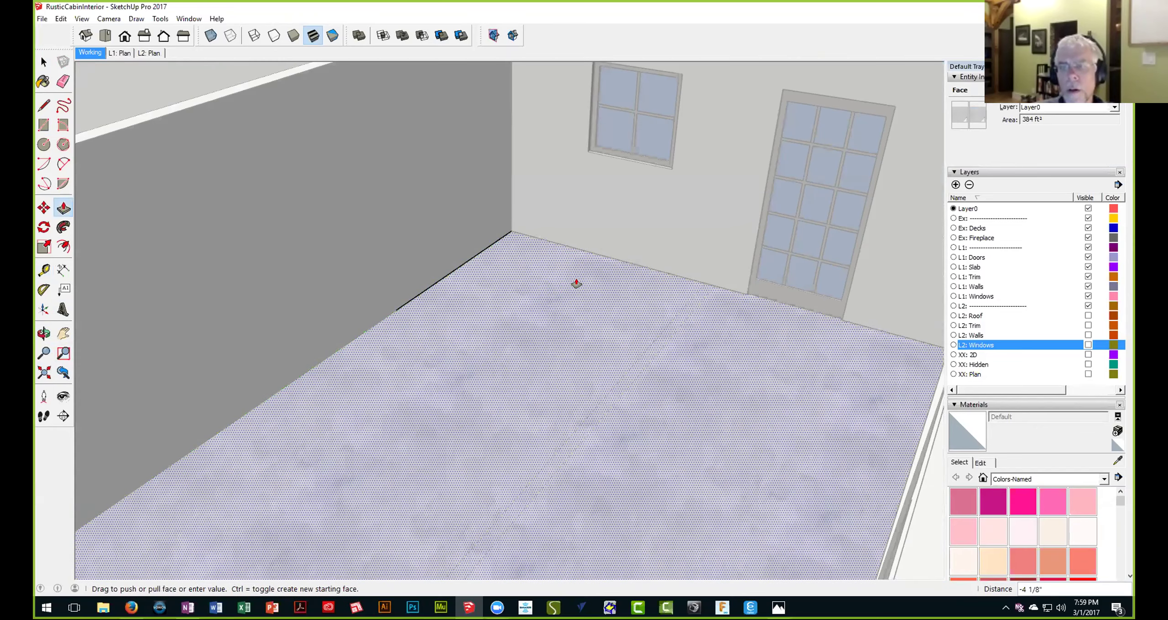
click(734, 296)
scroll(734, 295, down, 5)
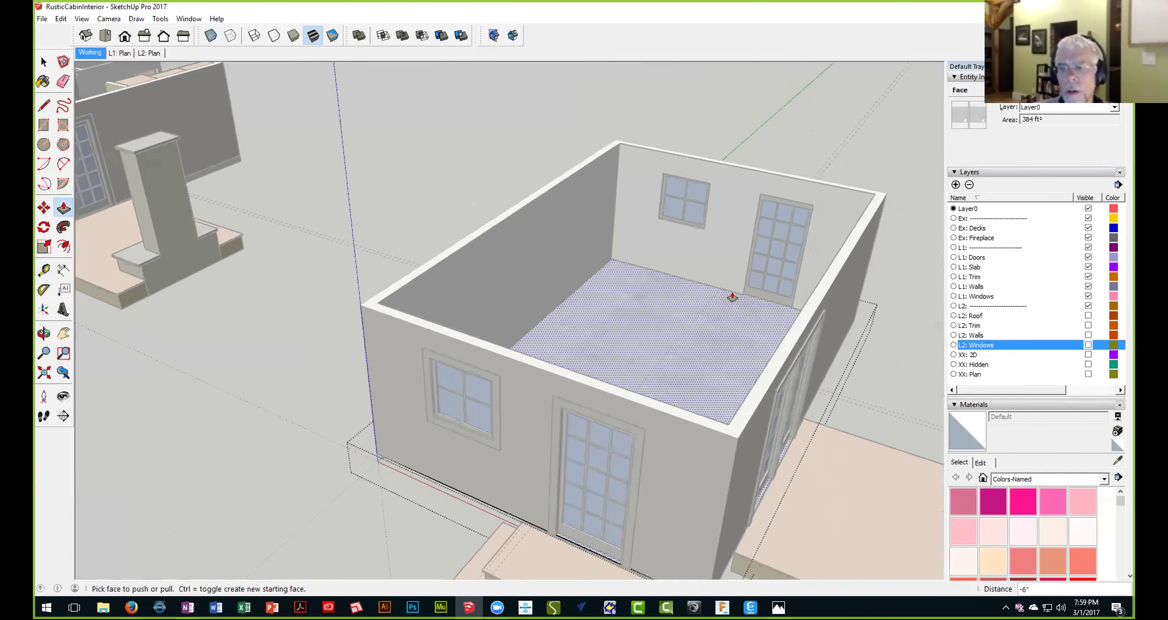
right_click(313, 278)
click(349, 285)
Examine the finished first cabin's lower-level floor and partition walls as a reference
middle_drag(730, 318, 312, 251)
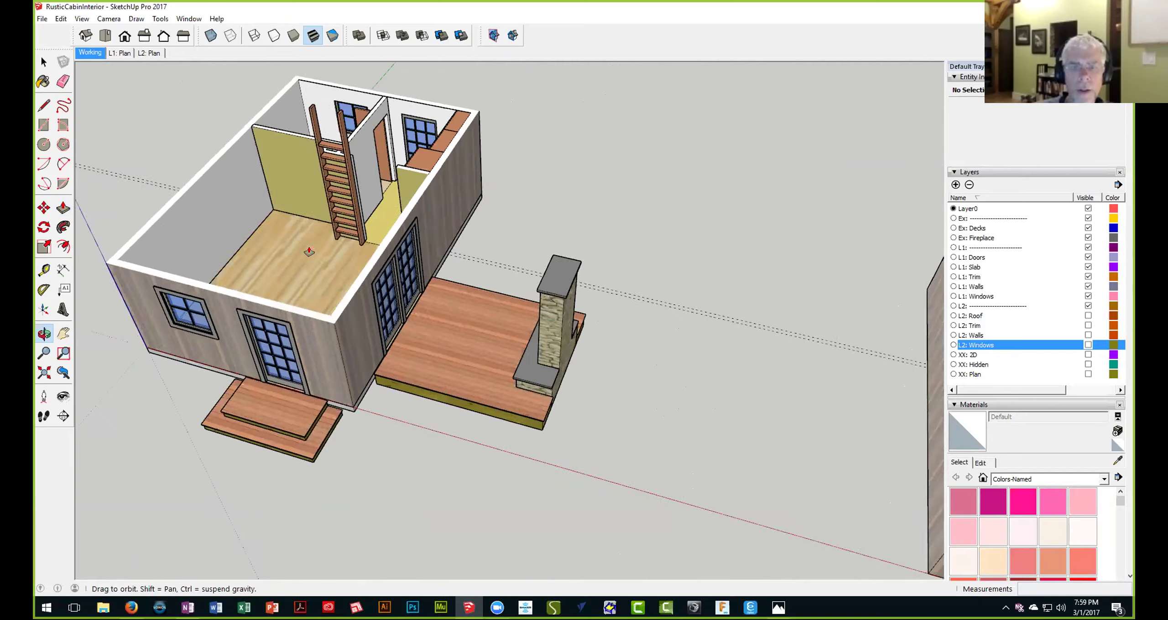
scroll(312, 251, up, 5)
scroll(206, 200, up, 2)
scroll(205, 201, down, 4)
middle_drag(625, 292, 347, 269)
scroll(535, 293, down, 4)
Place a guide on the raised floor 6'10" from the far wall and a parallel guide 4" beyond it
middle_drag(500, 255, 464, 282)
scroll(463, 282, up, 3)
scroll(464, 276, up, 4)
key(t)
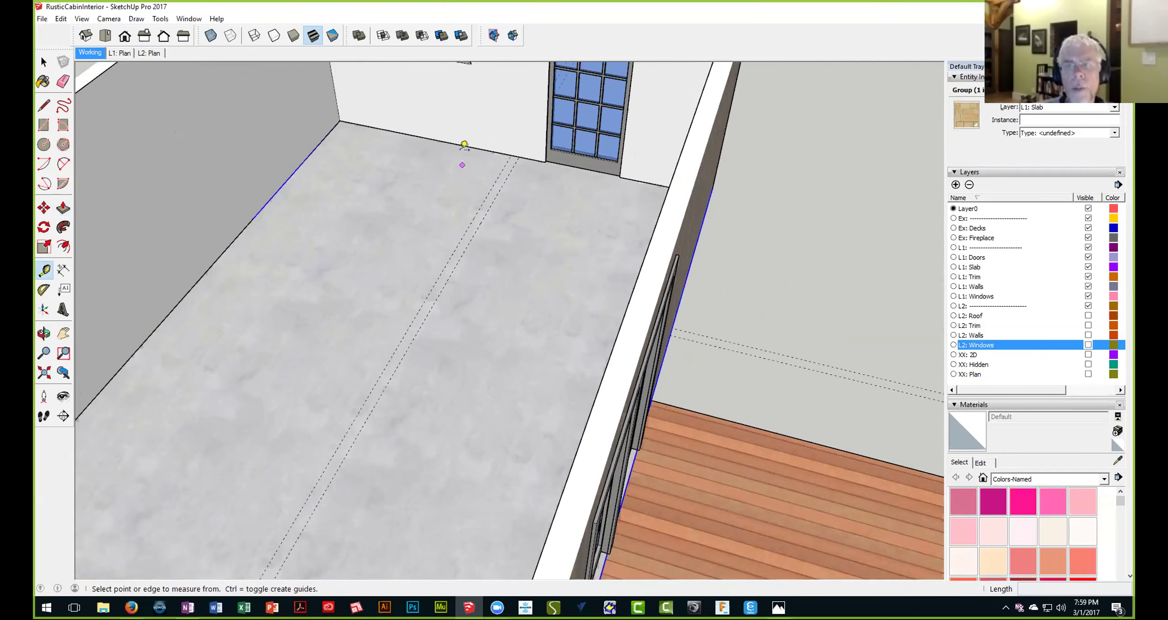
click(468, 146)
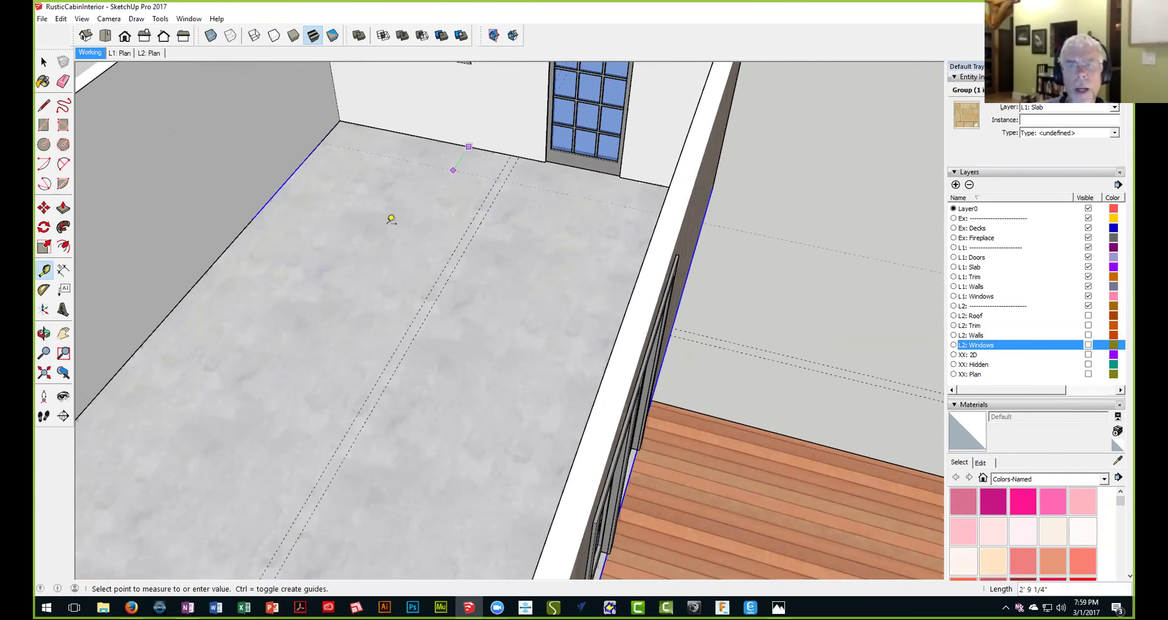
click(373, 251)
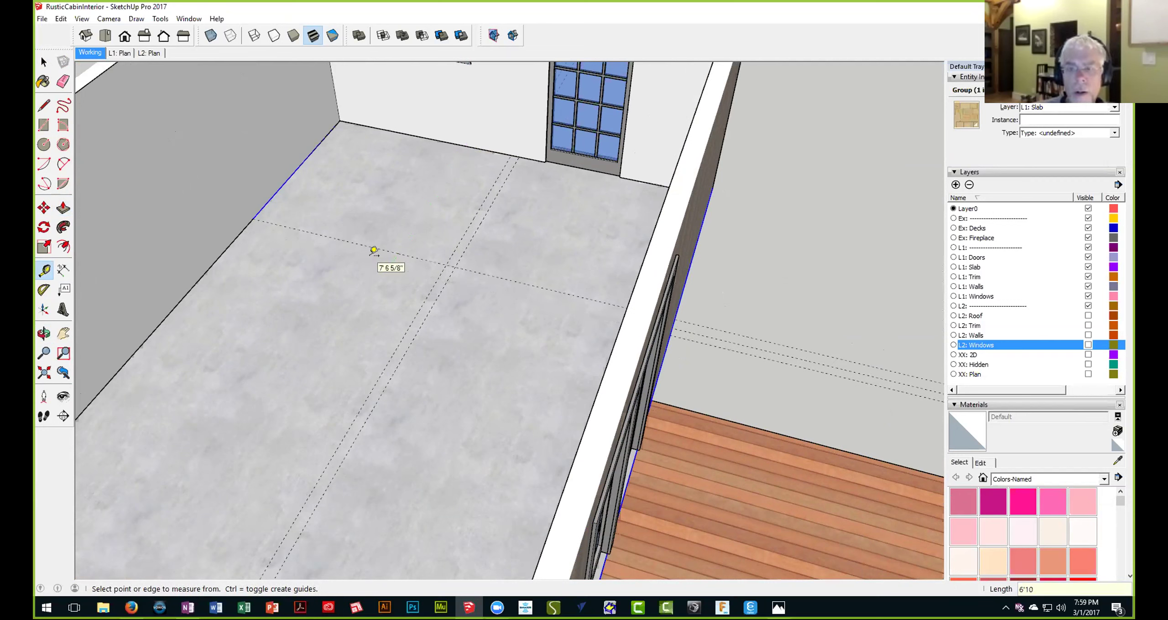
click(404, 254)
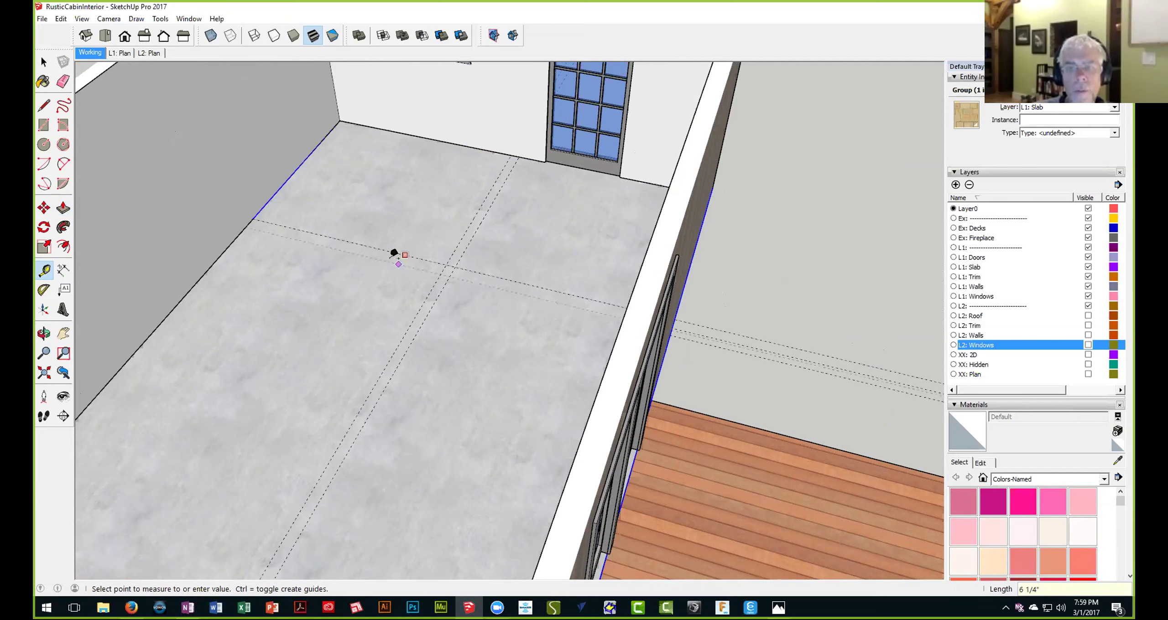
key(Return)
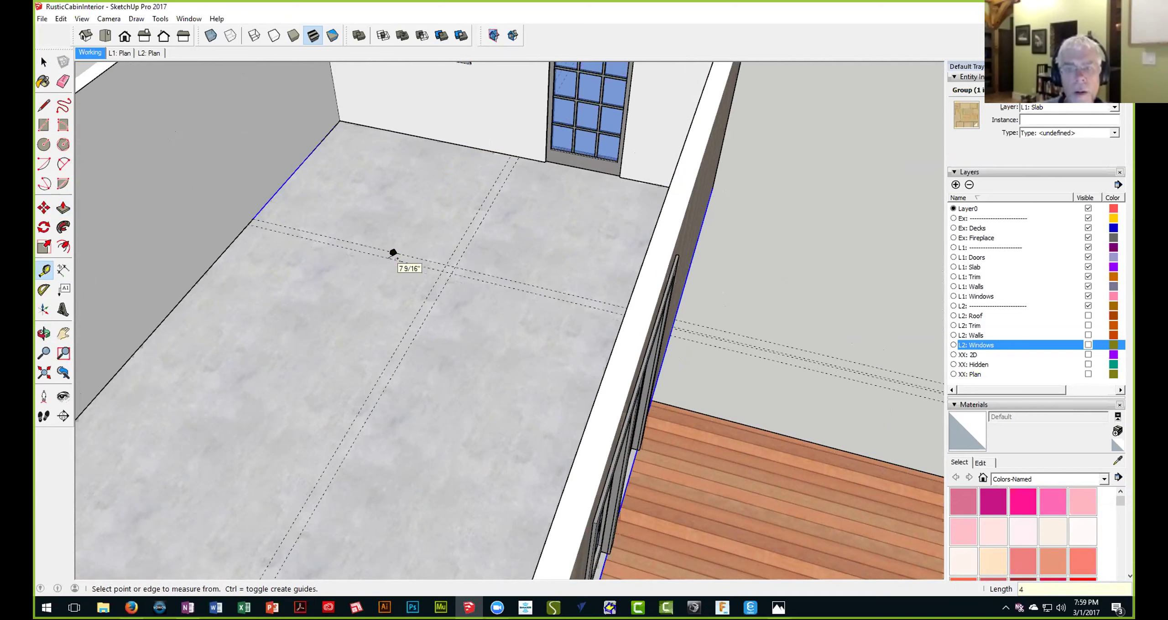
Draw two 4" wide floor rectangles between the guides, one 7'11" long from the blank wall and one from the far wall to meet it
key(r)
scroll(297, 226, up, 3)
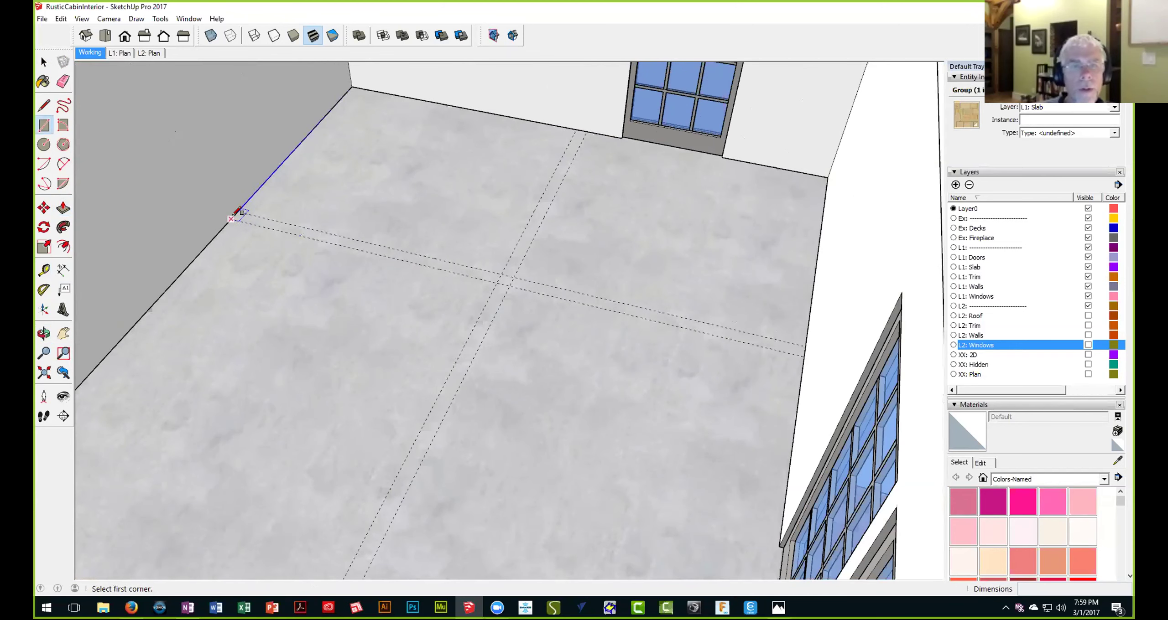
click(231, 219)
click(514, 271)
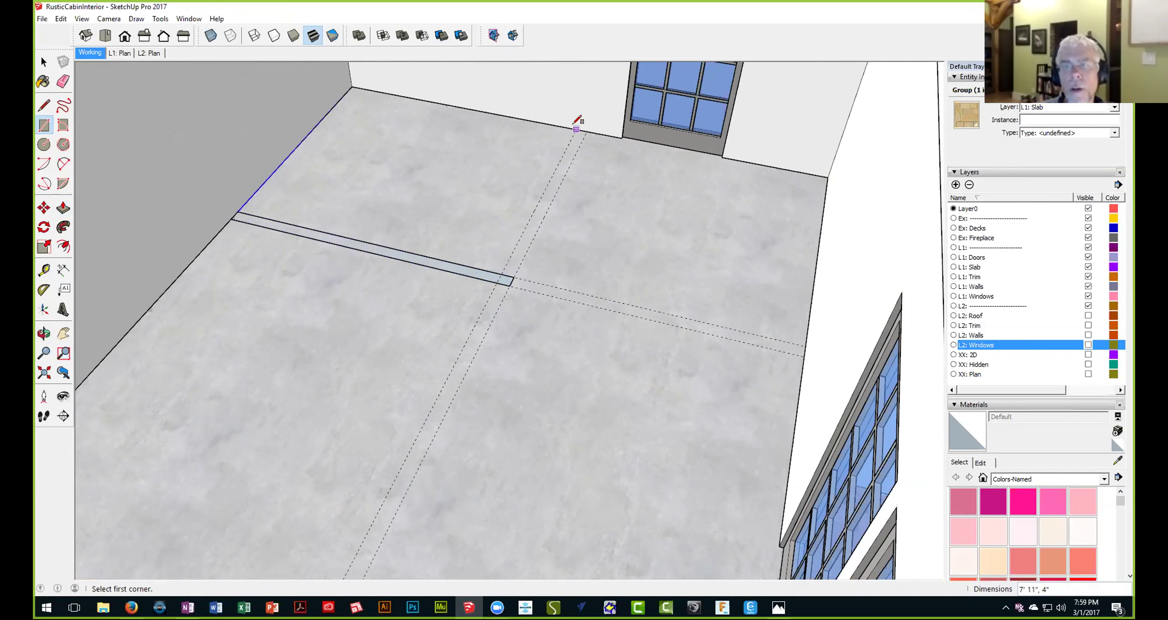
click(586, 131)
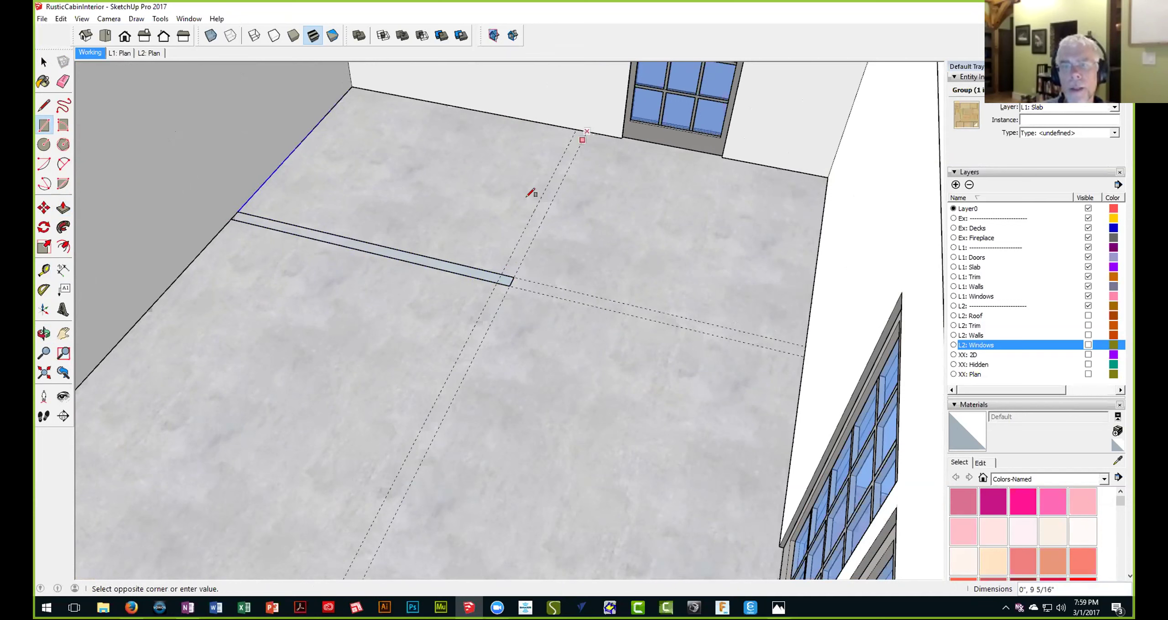
click(501, 273)
scroll(525, 289, up, 5)
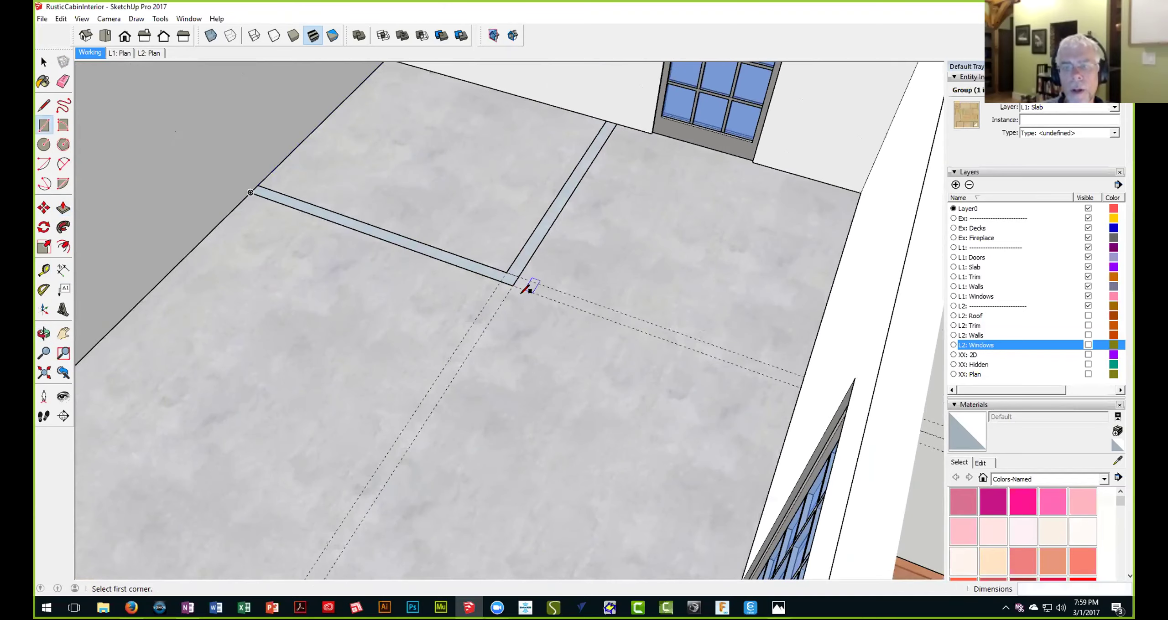
scroll(524, 288, down, 5)
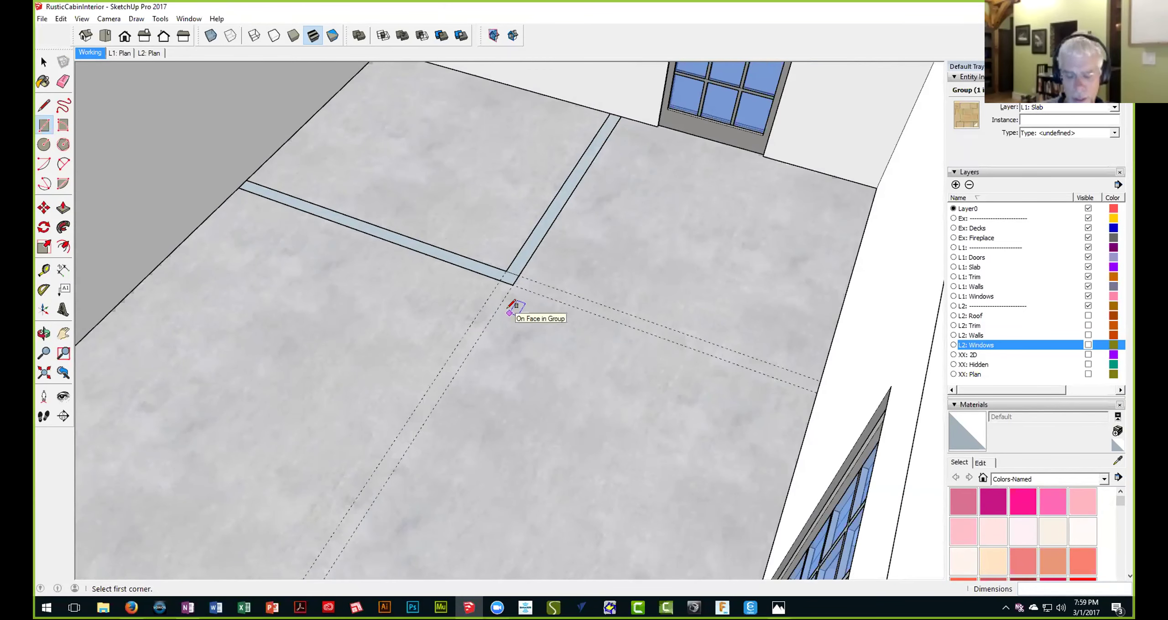
key(p)
click(478, 271)
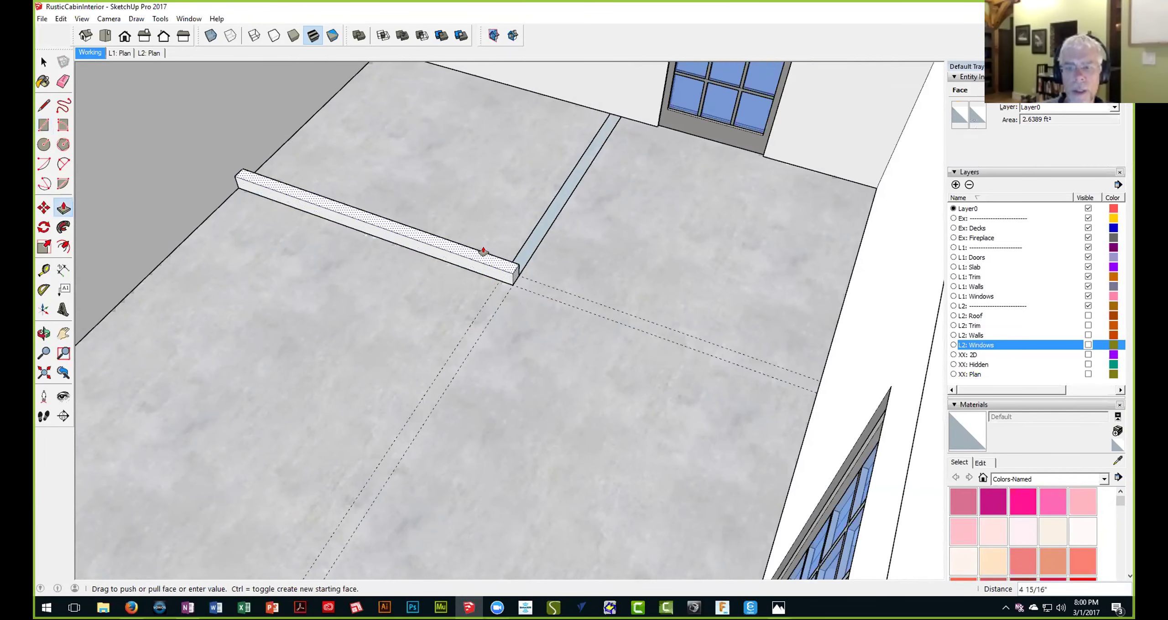
key(Escape)
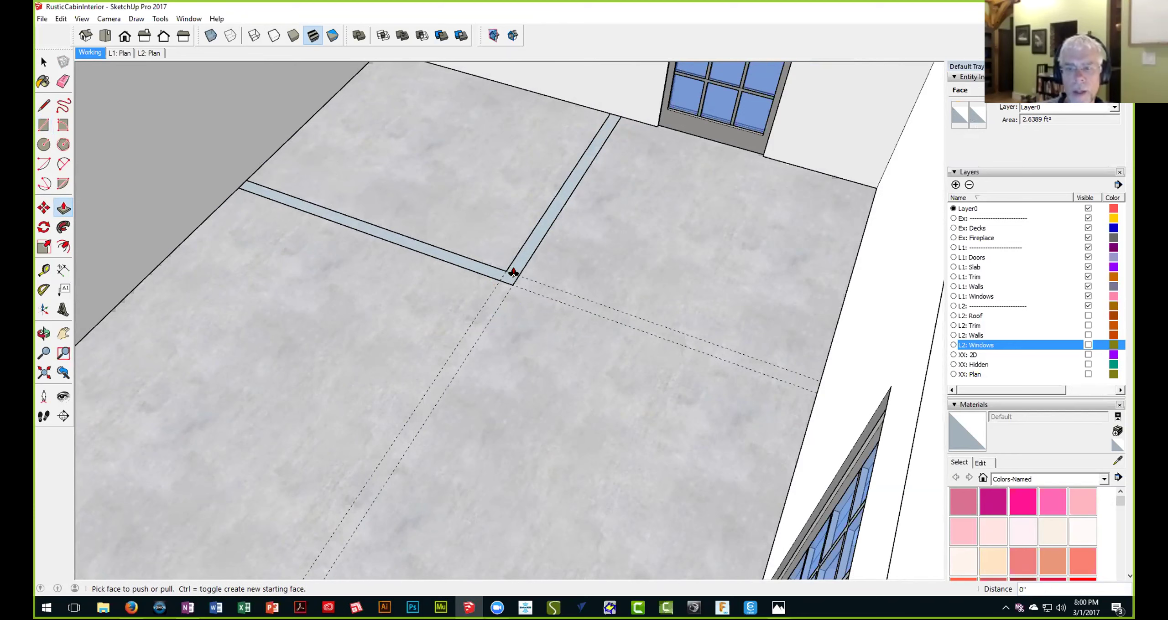
Erase the dividing line where the two strips meet to form one continuous L-shaped face
scroll(515, 281, up, 3)
scroll(515, 280, up, 3)
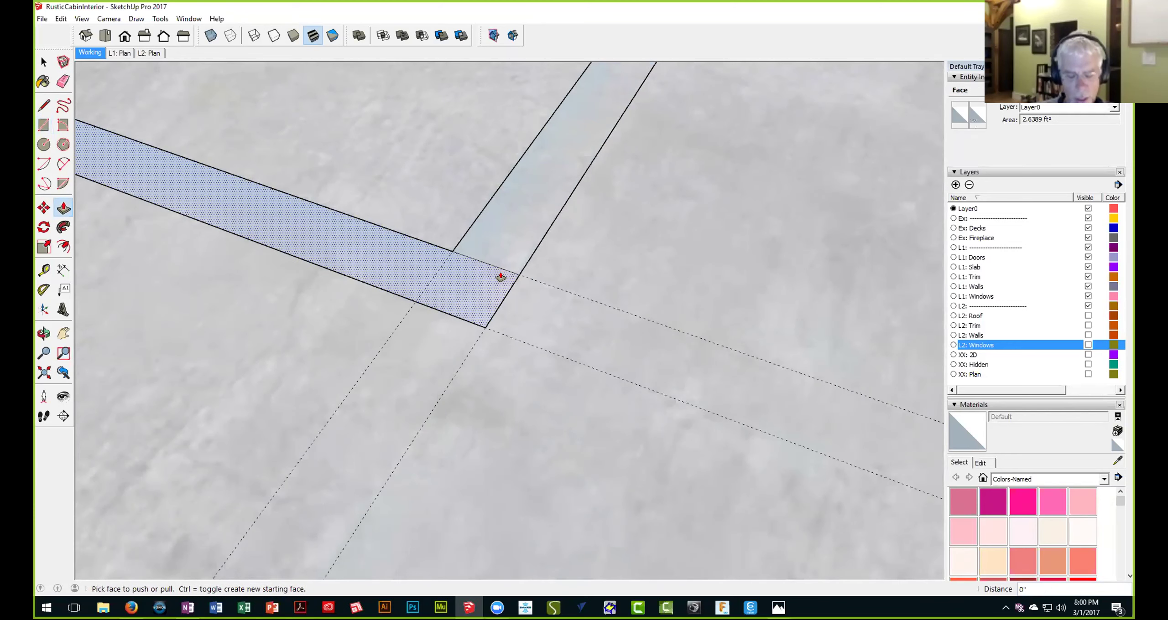
key(e)
click(496, 266)
scroll(493, 269, down, 3)
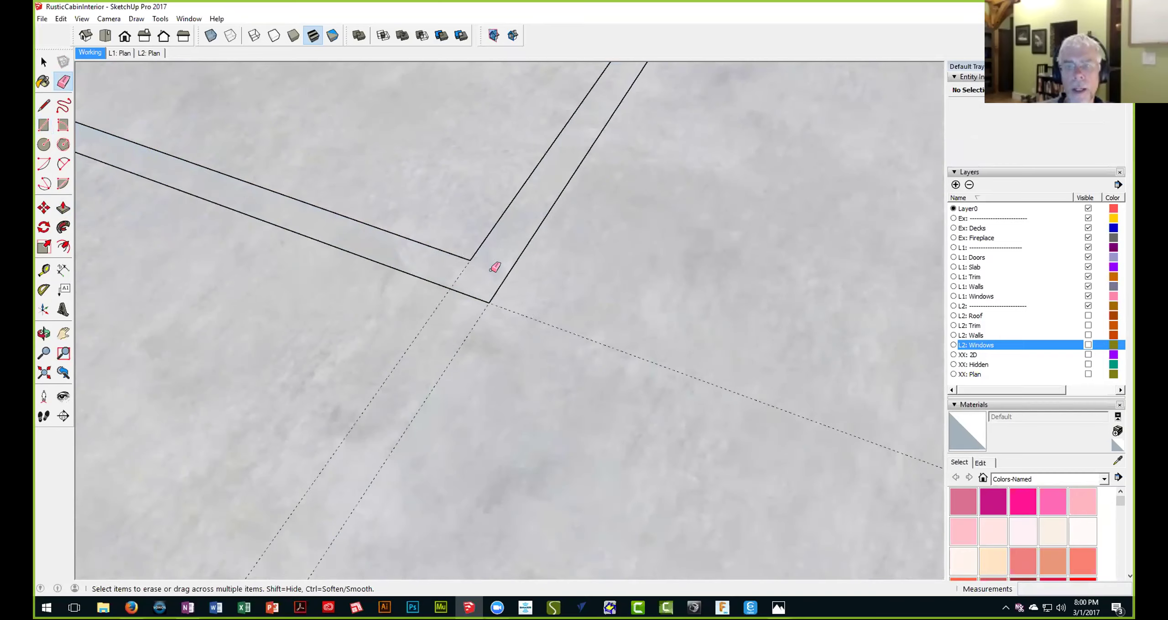
Push/pull the L-shaped face up 8' to the top of the exterior walls to form the partition walls
key(p)
drag(493, 268, 495, 212)
middle_drag(495, 213, 508, 295)
shift+middle_drag(493, 205, 633, 378)
scroll(633, 378, down, 3)
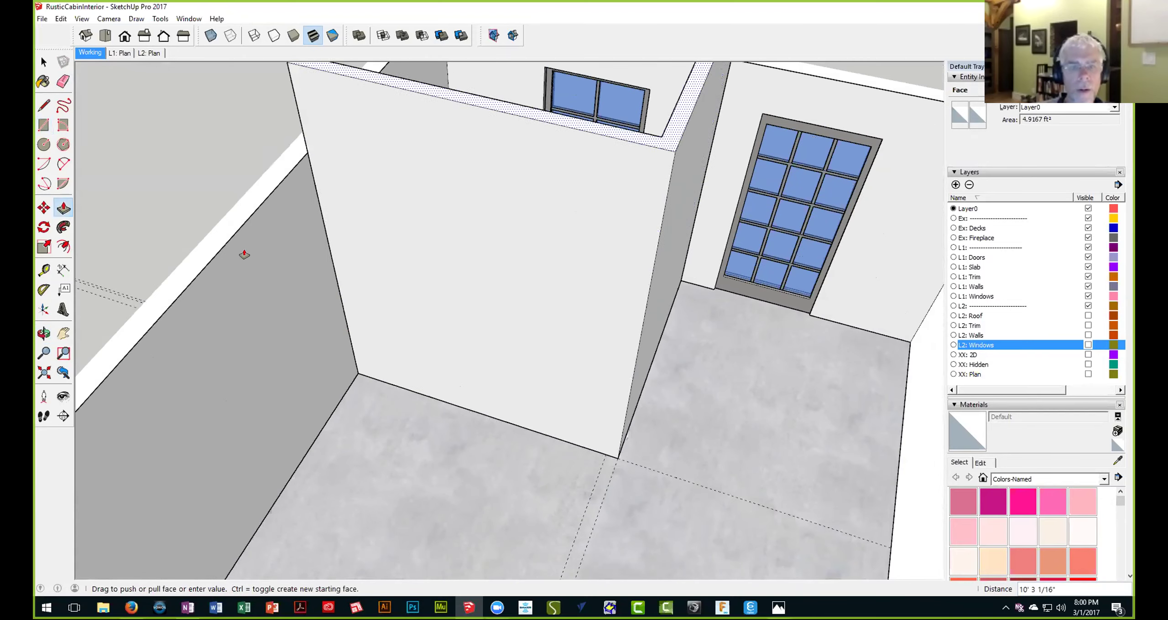
click(232, 237)
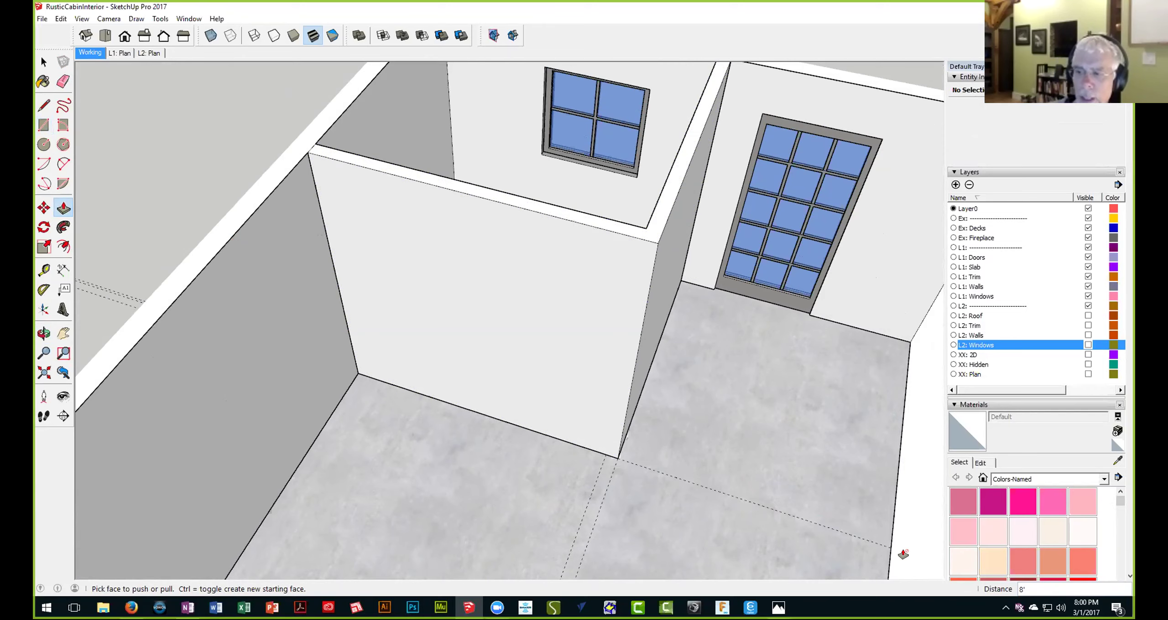
Replace the old guides with a new pair: one 8' from the far wall with the door and a parallel one just beyond it
scroll(516, 364, down, 6)
middle_drag(516, 362, 393, 360)
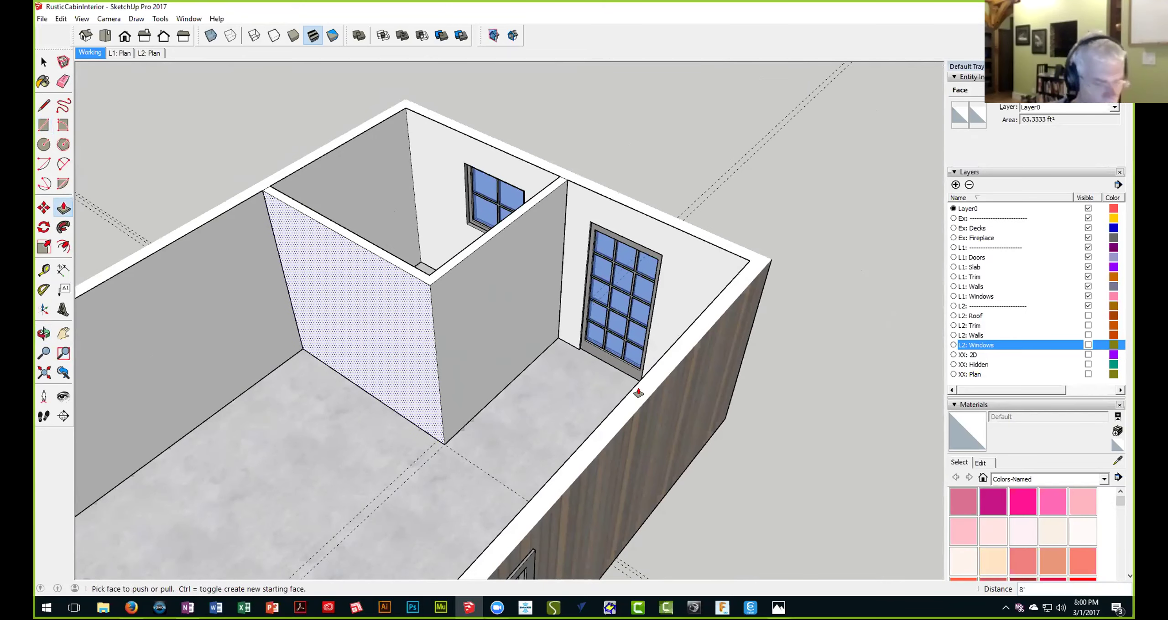
middle_drag(638, 394, 641, 326)
scroll(642, 320, up, 3)
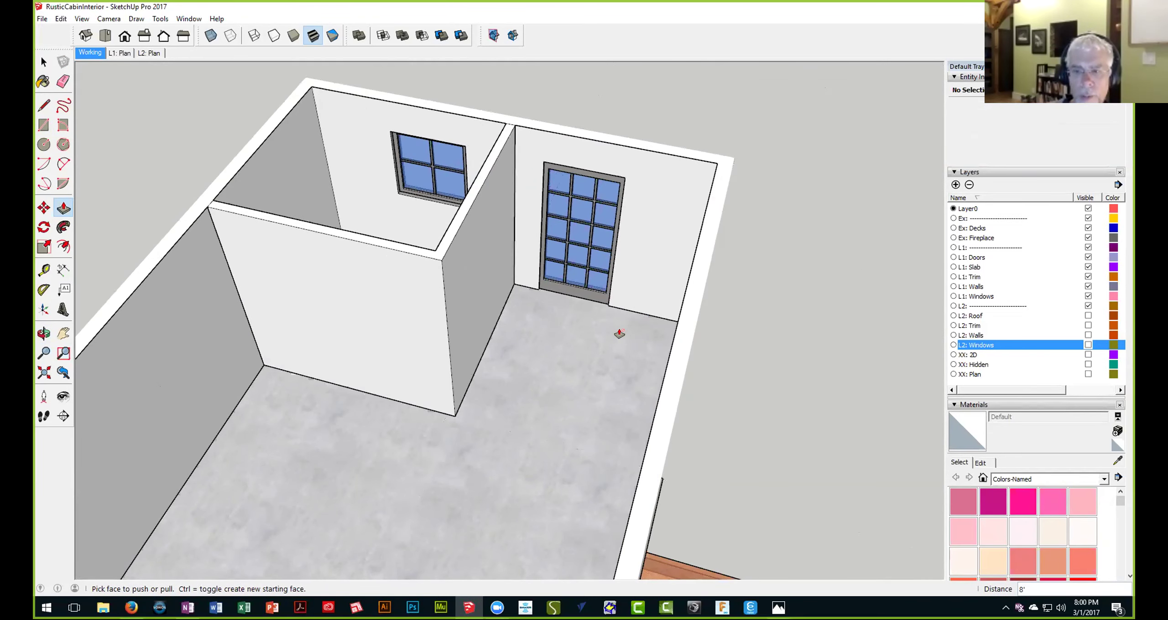
key(t)
click(627, 310)
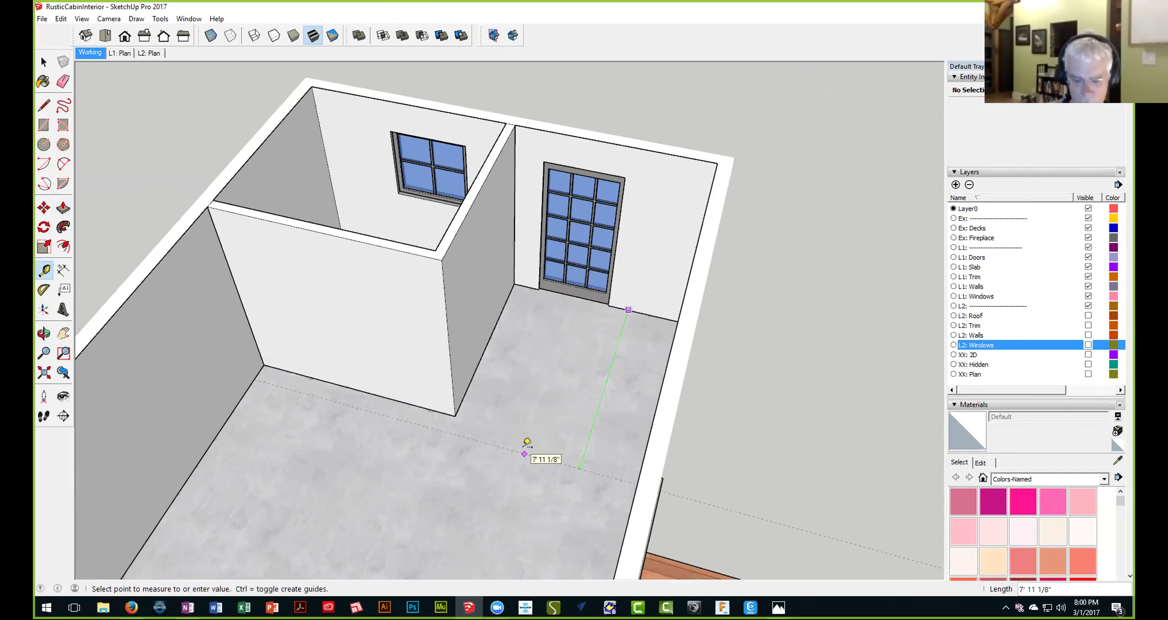
text(8')
key(Return)
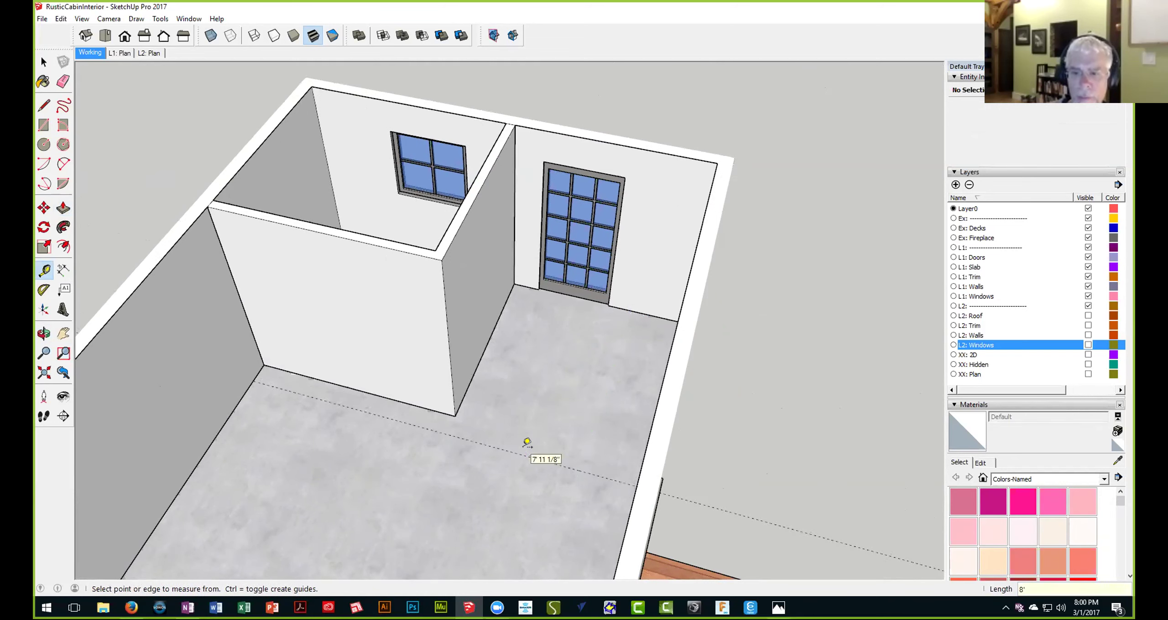
click(561, 465)
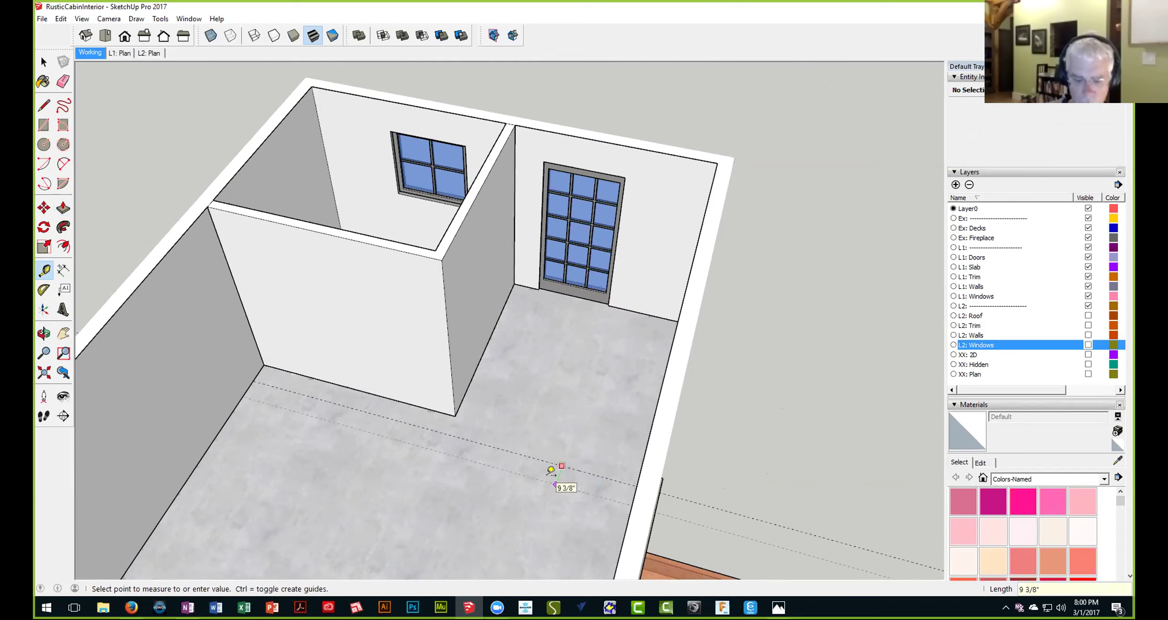
key(Return)
Measure the width of the short partition at the end of the kitchen cabinets in the finished cabin
middle_drag(524, 461, 615, 406)
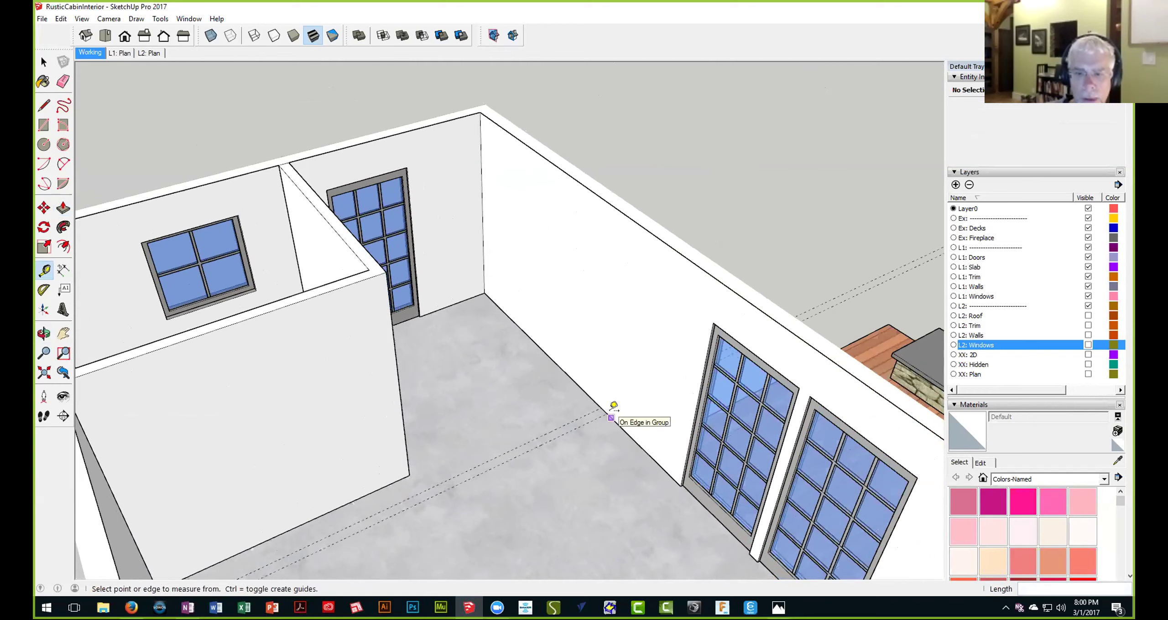
scroll(547, 384, down, 5)
middle_drag(605, 378, 672, 372)
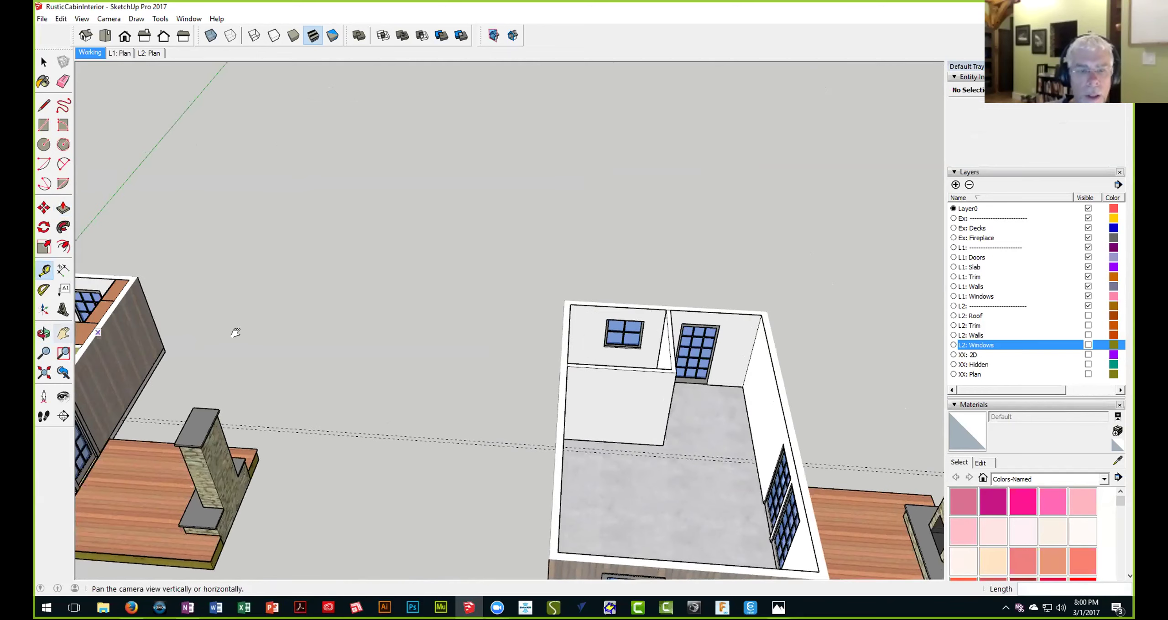
shift+middle_drag(234, 331, 472, 350)
scroll(284, 373, up, 3)
middle_drag(284, 373, 472, 341)
click(472, 343)
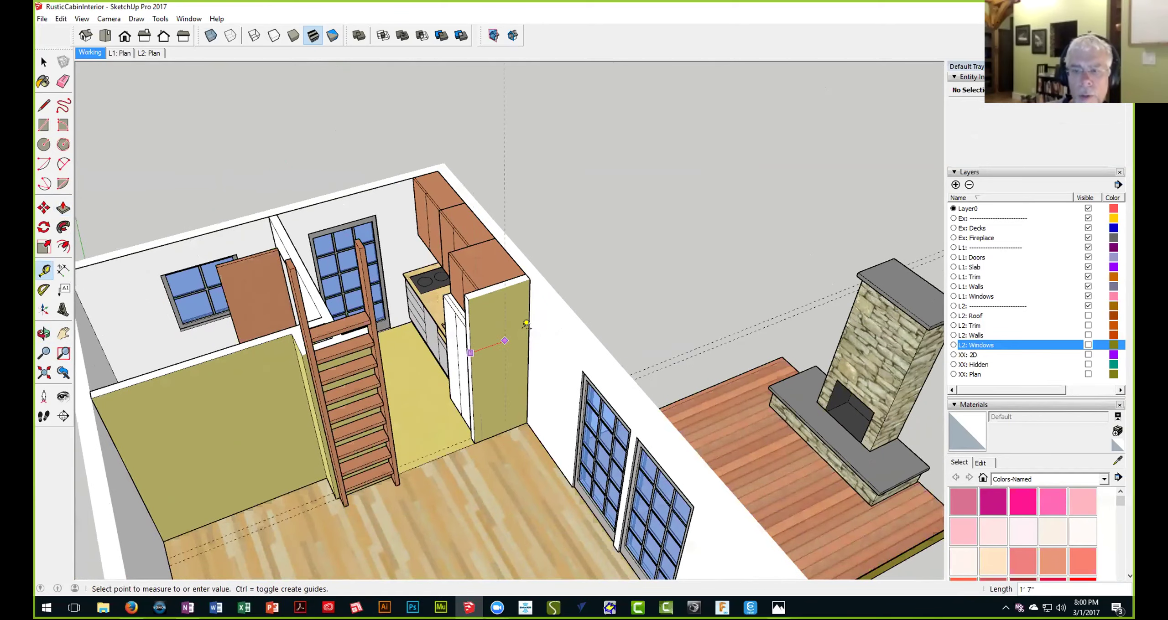
key(Escape)
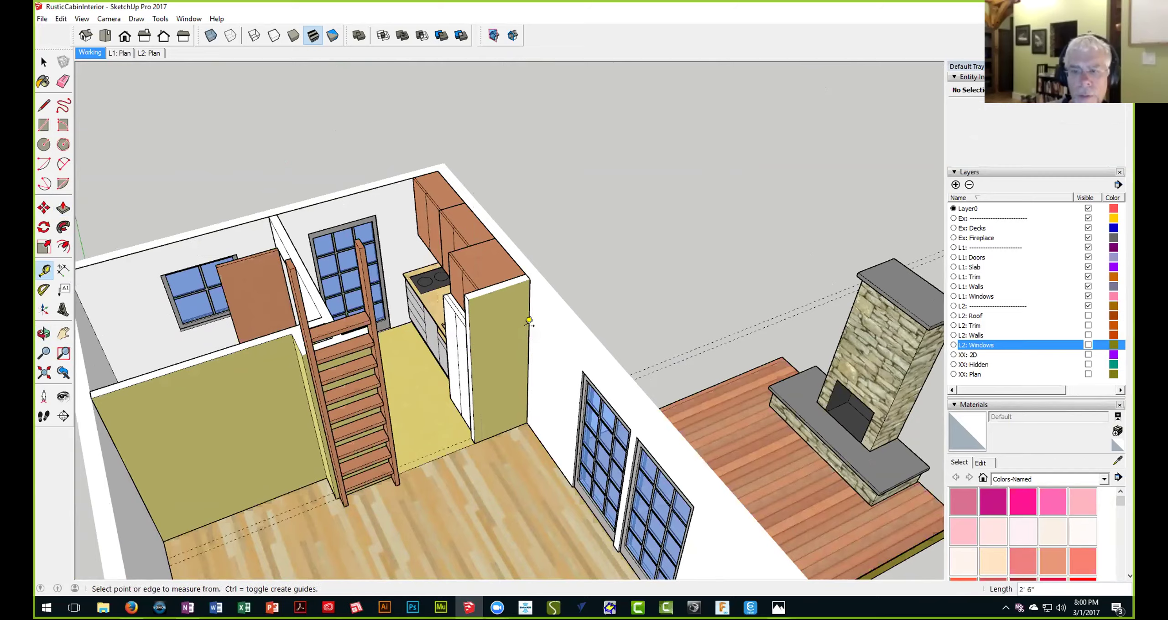
Place a floor guide in the second cabin 2' from the side wall with the paired glass doors, crossing the two parallel guides
scroll(564, 333, down, 3)
middle_drag(564, 333, 502, 310)
scroll(503, 307, up, 6)
scroll(567, 319, up, 2)
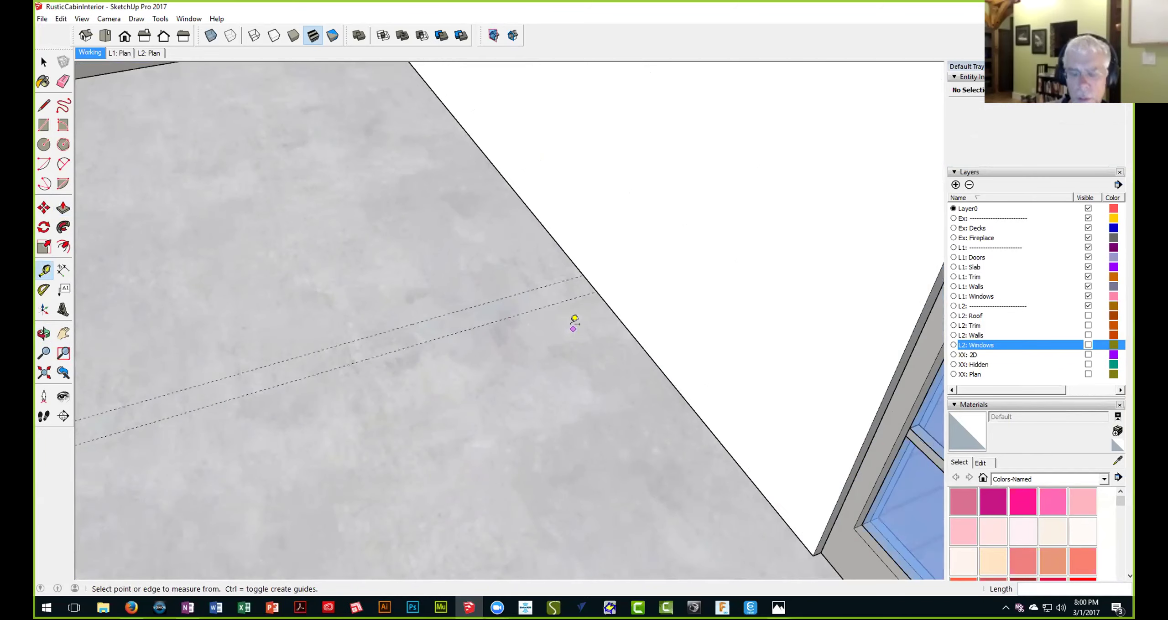
click(617, 316)
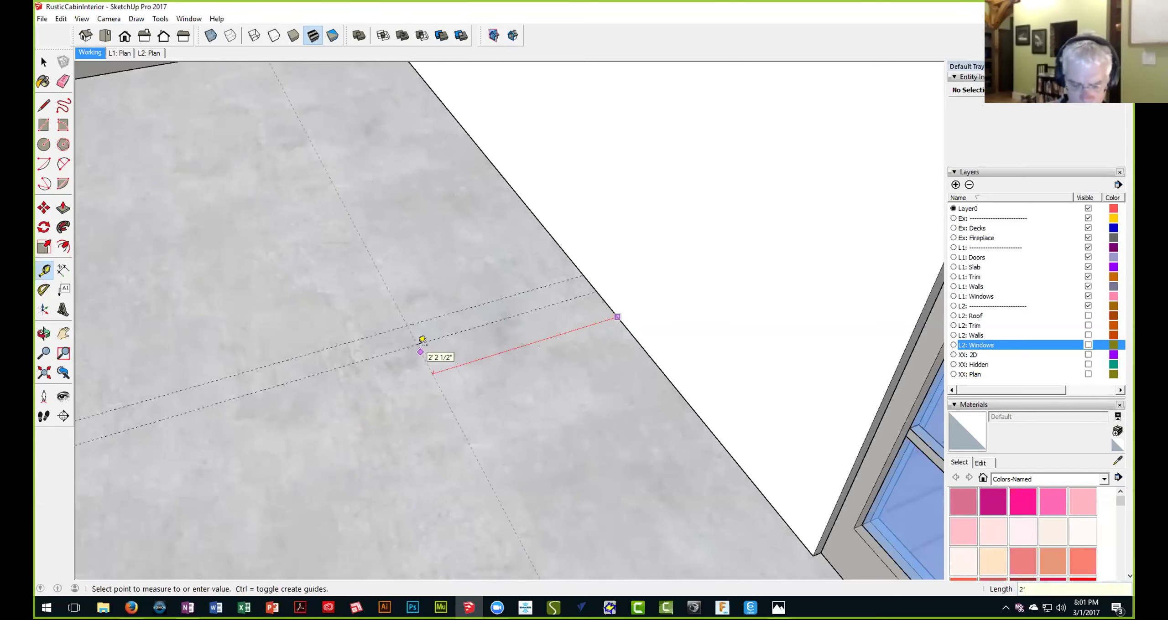
key(Return)
Draw a 2' 6" by 4" floor rectangle between the parallel guides, from the crossing guide to the side wall with the glass doors
key(r)
click(382, 333)
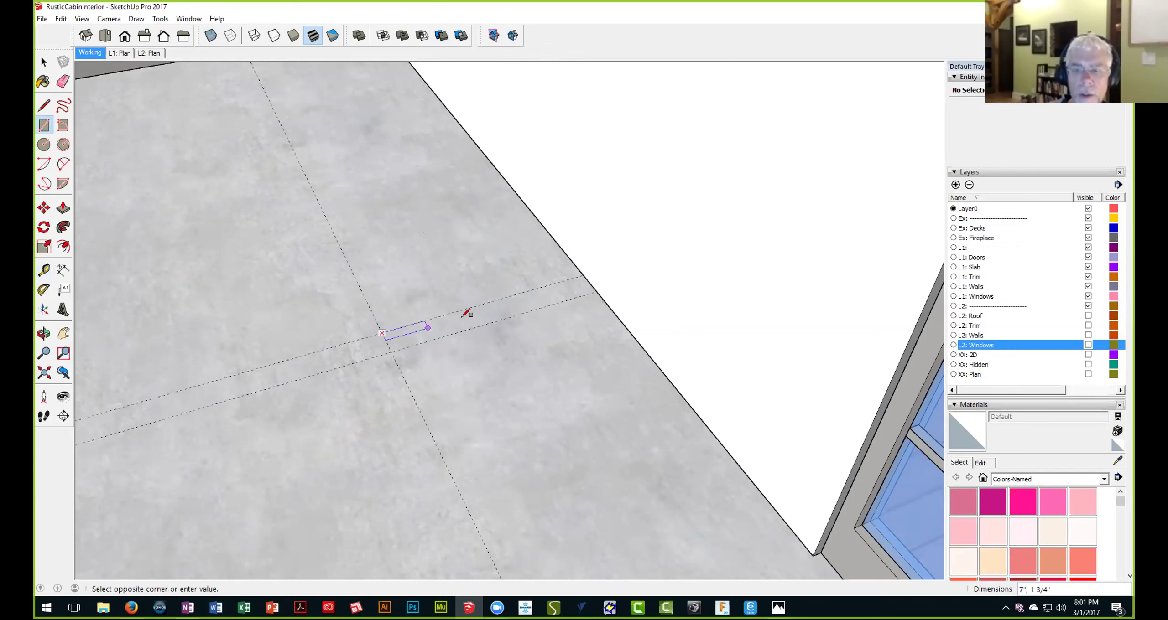
click(594, 288)
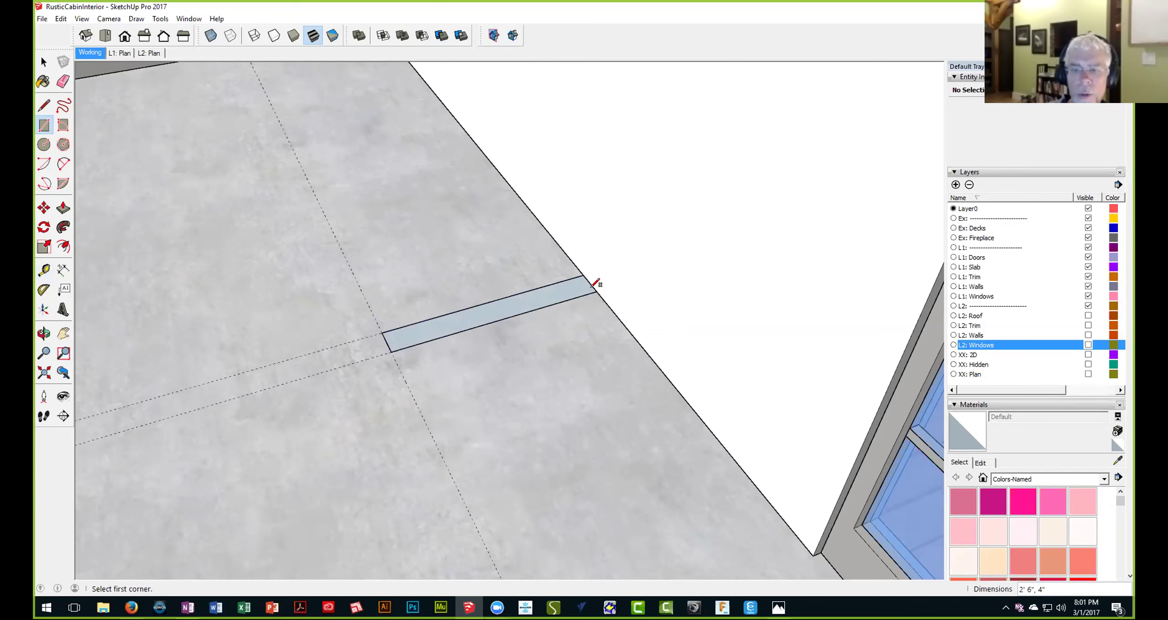
Push/pull the narrow floor rectangle up to the top of the exterior walls to form the short partition
scroll(569, 313, down, 15)
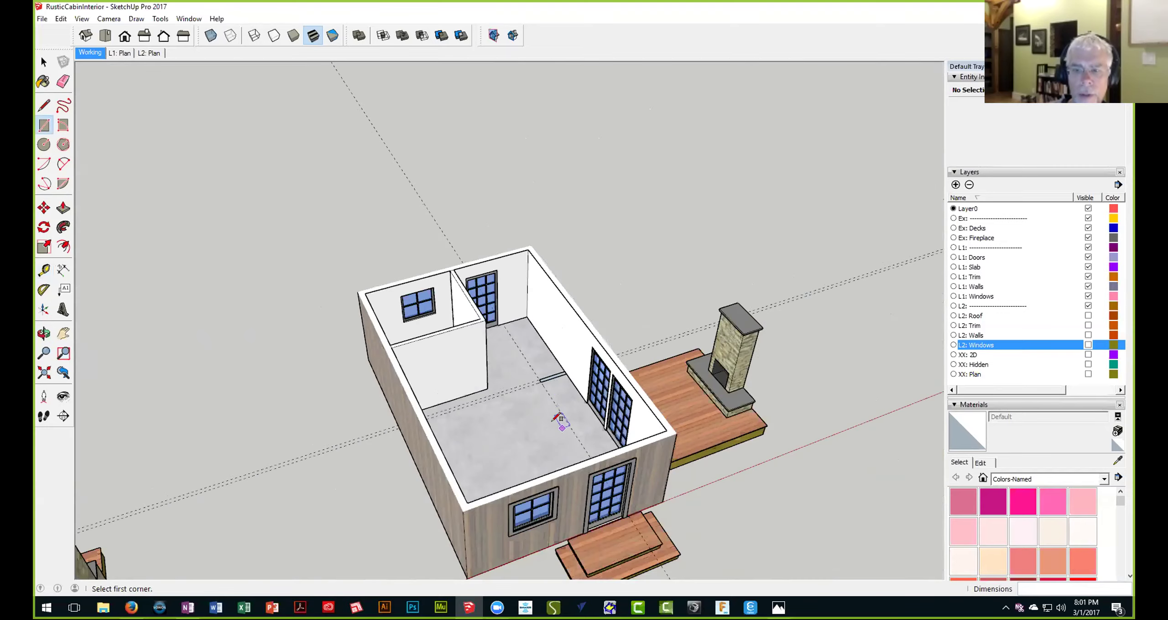
middle_drag(552, 421, 552, 381)
scroll(552, 380, up, 5)
scroll(554, 379, up, 4)
key(p)
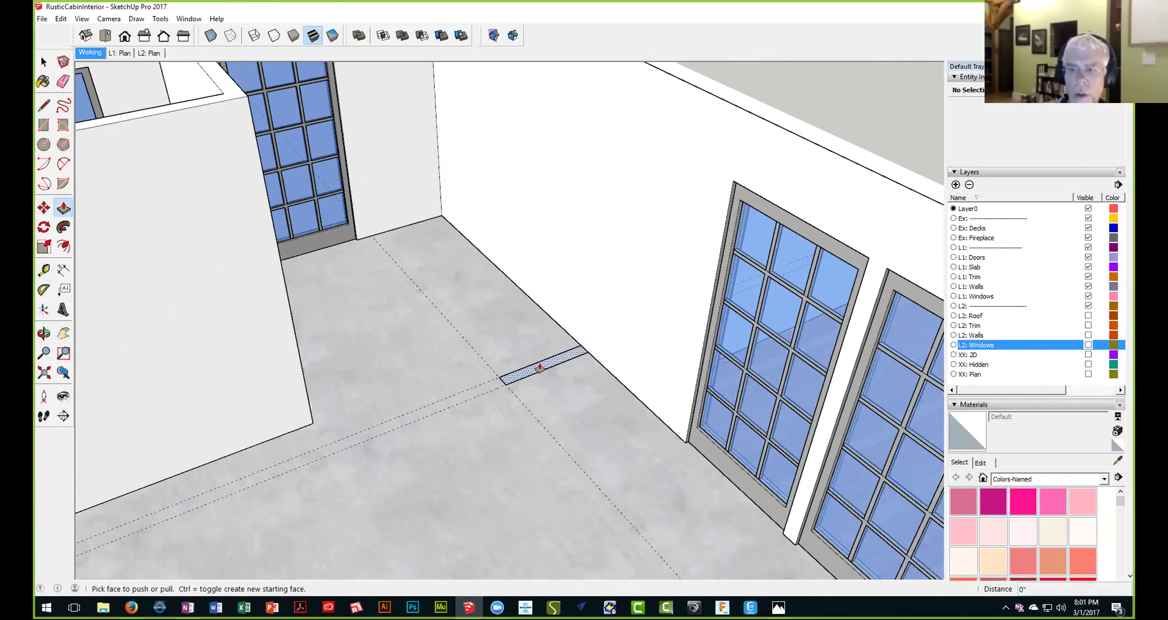
click(534, 371)
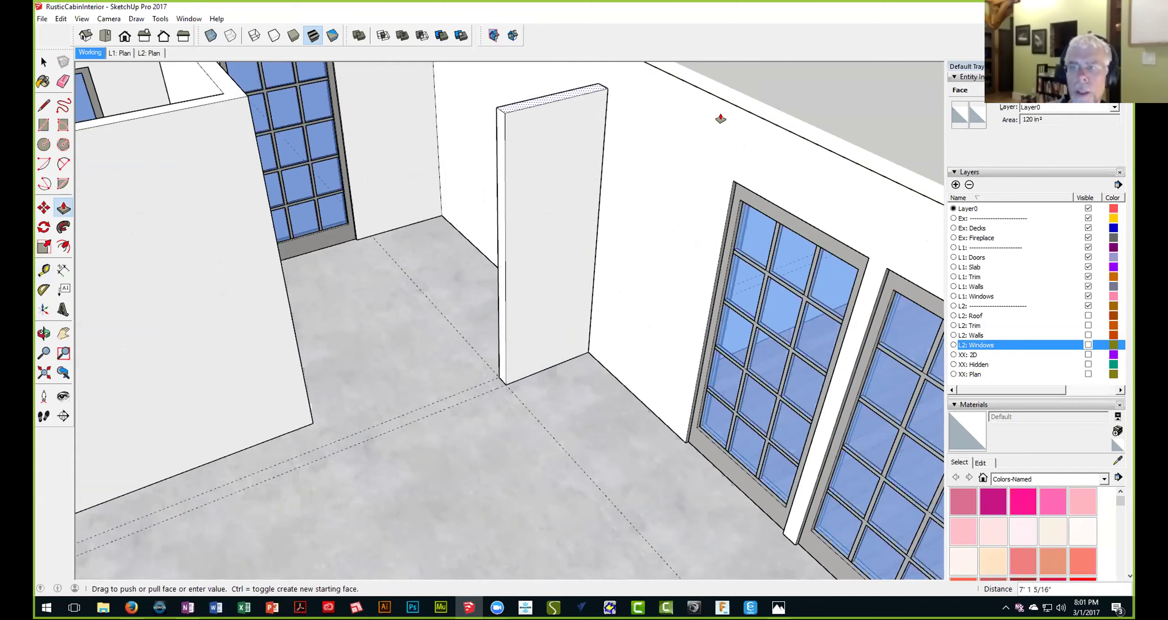
click(733, 110)
Select all geometry connected to the L-shaped partition to check whether it is joined to the exterior walls
middle_drag(656, 173, 352, 253)
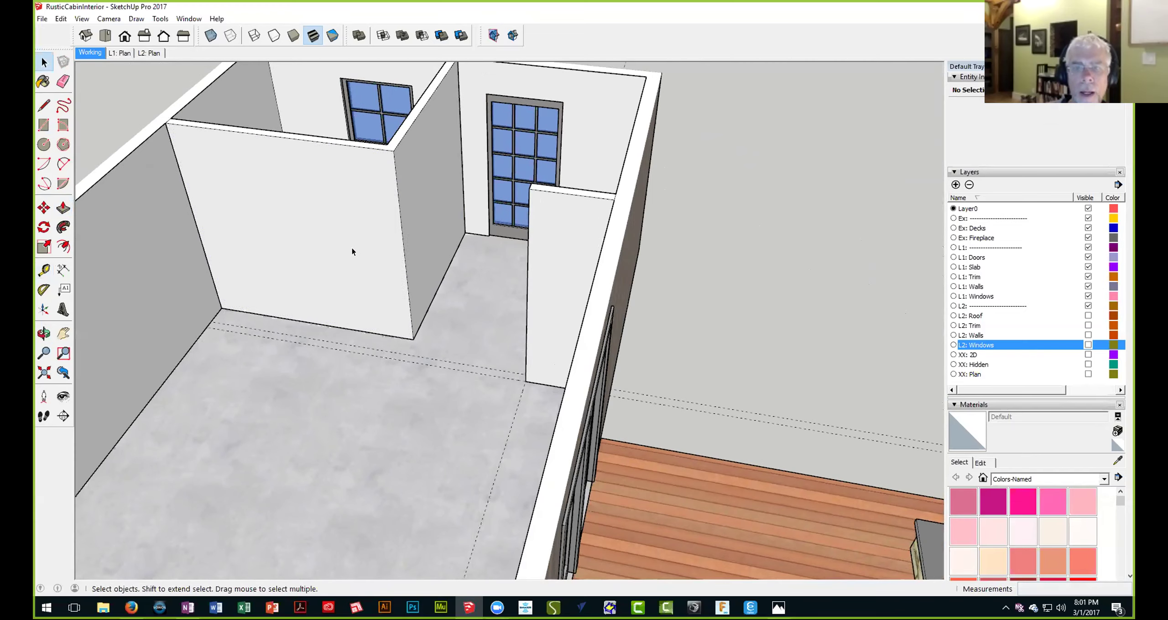
click(349, 217)
triple_click(348, 217)
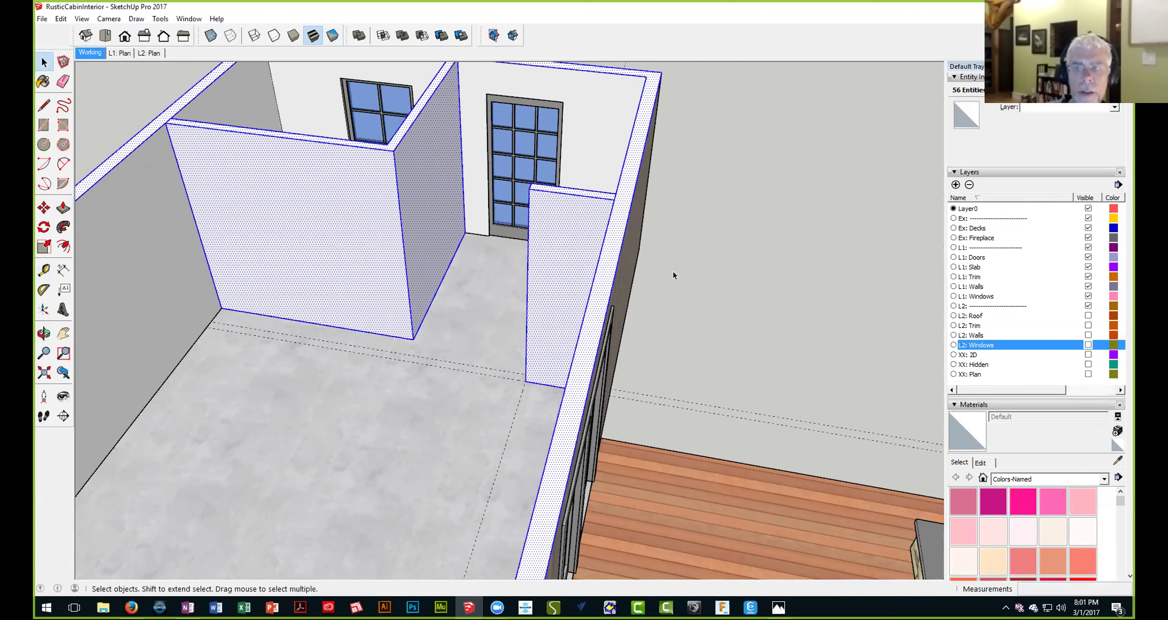
click(706, 266)
triple_click(349, 219)
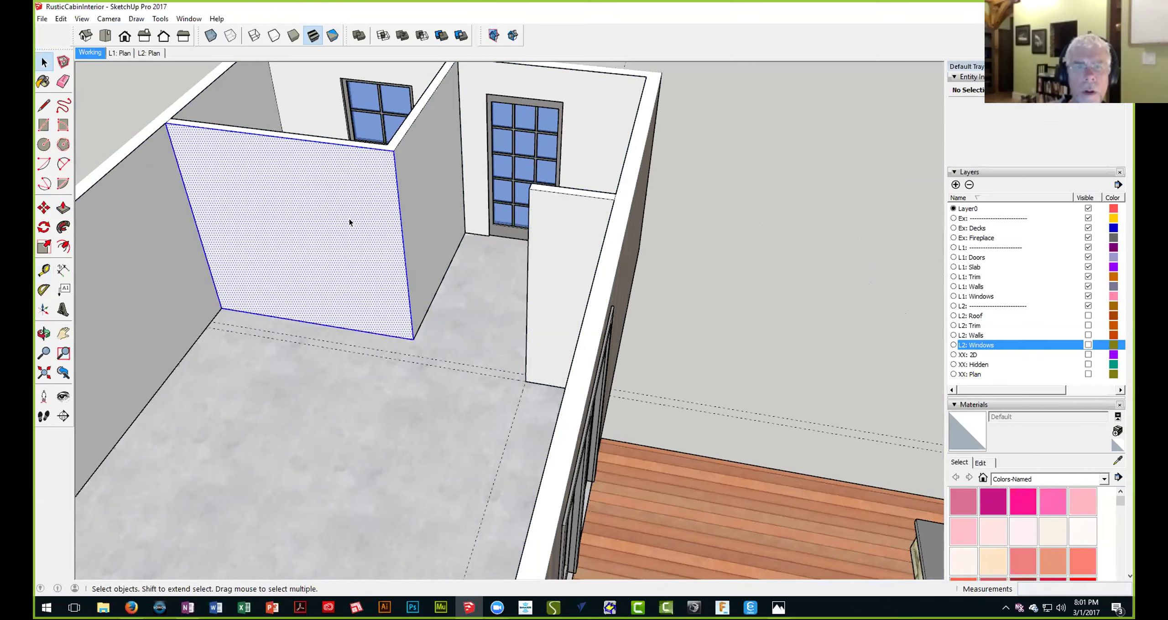
scroll(349, 222, down, 4)
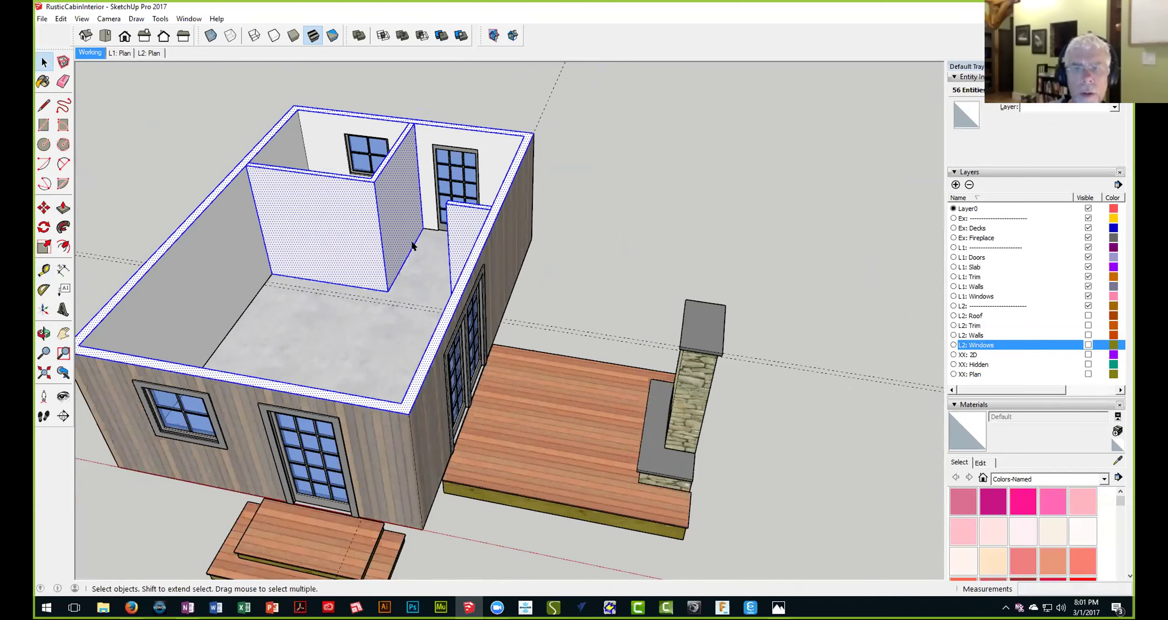
Delete the top face of the exterior walls together with its bounding edges
click(498, 197)
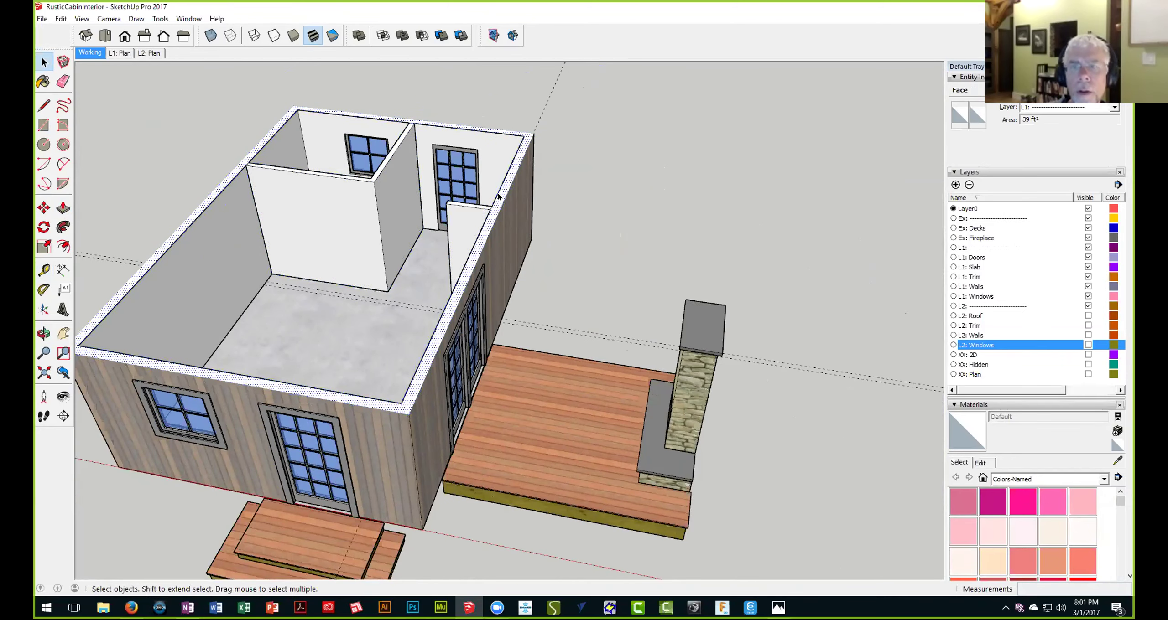
scroll(498, 197, up, 3)
double_click(498, 197)
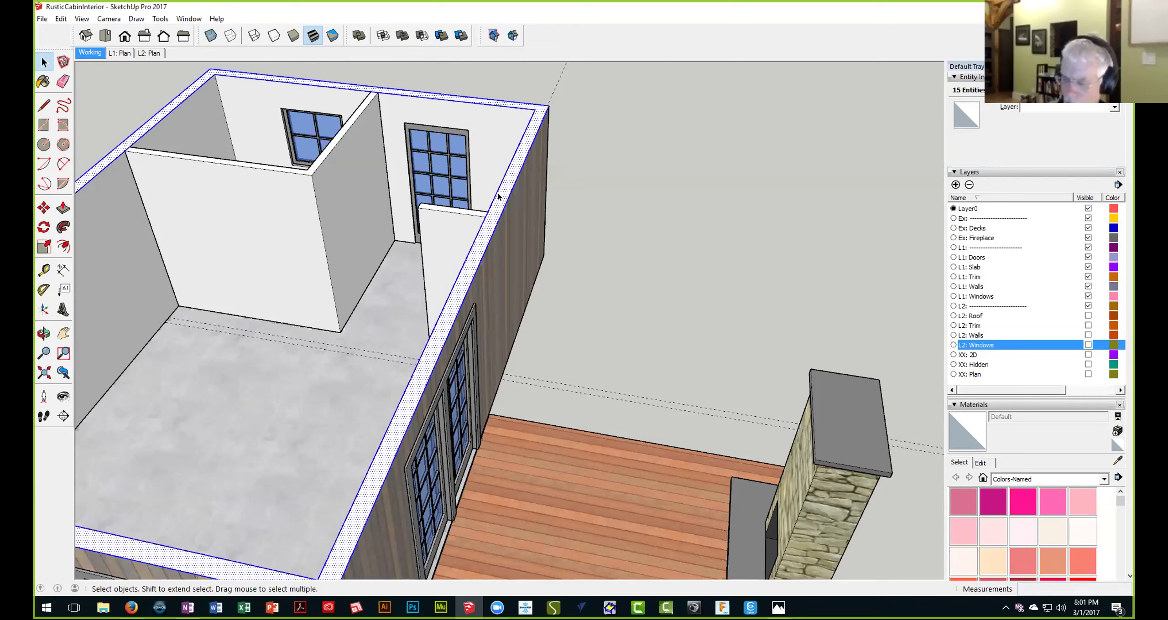
key(Delete)
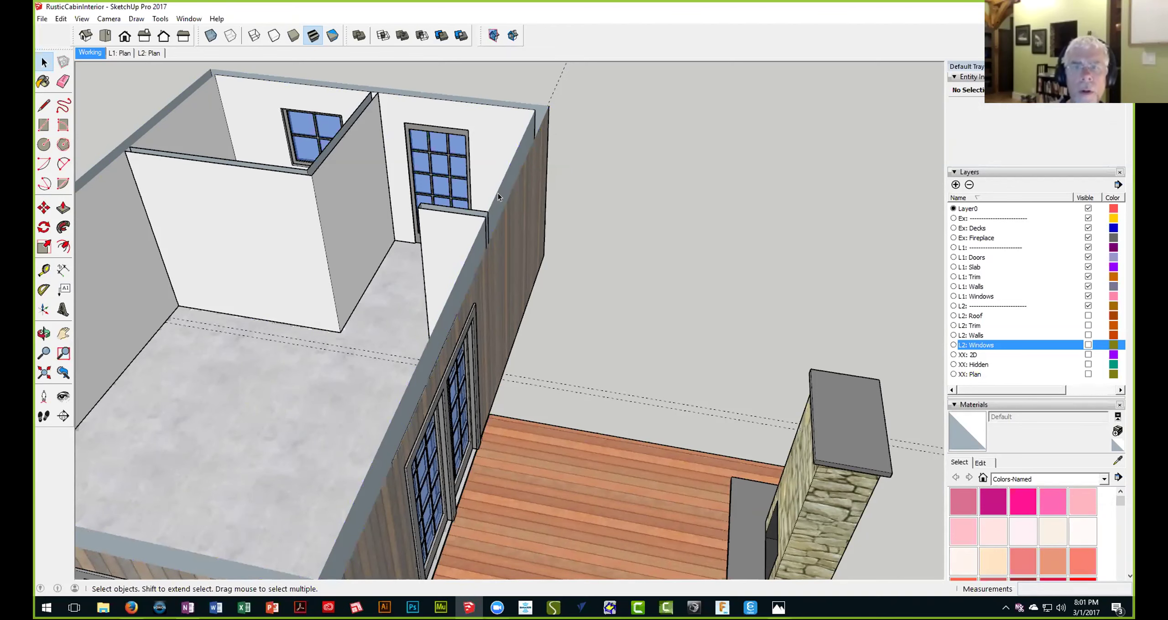
Draw lines at the ends of the L-shaped partition's open top to restore its top face, and select the partition's connected geometry
middle_drag(333, 202, 298, 254)
scroll(297, 255, up, 2)
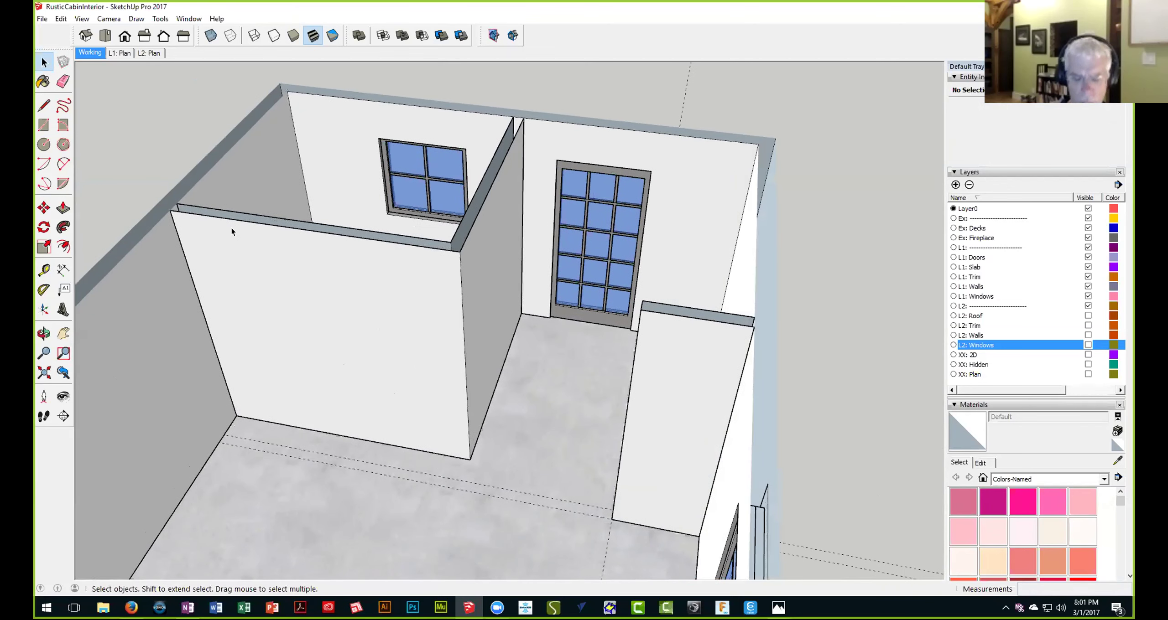
key(l)
scroll(192, 210, up, 2)
click(164, 210)
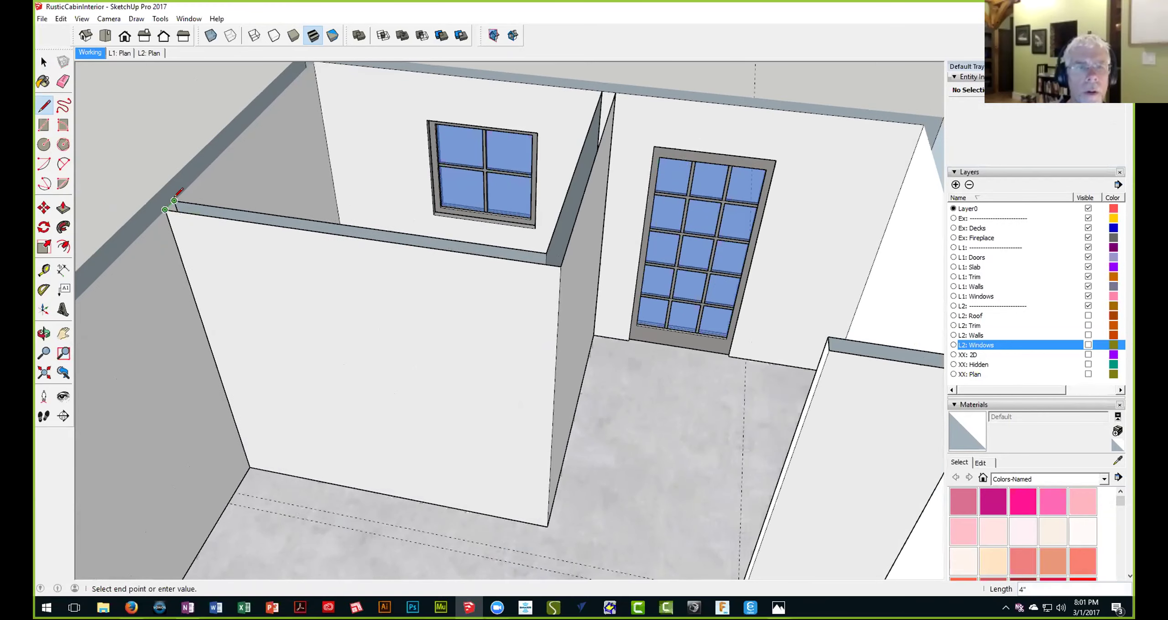
click(615, 91)
key(space)
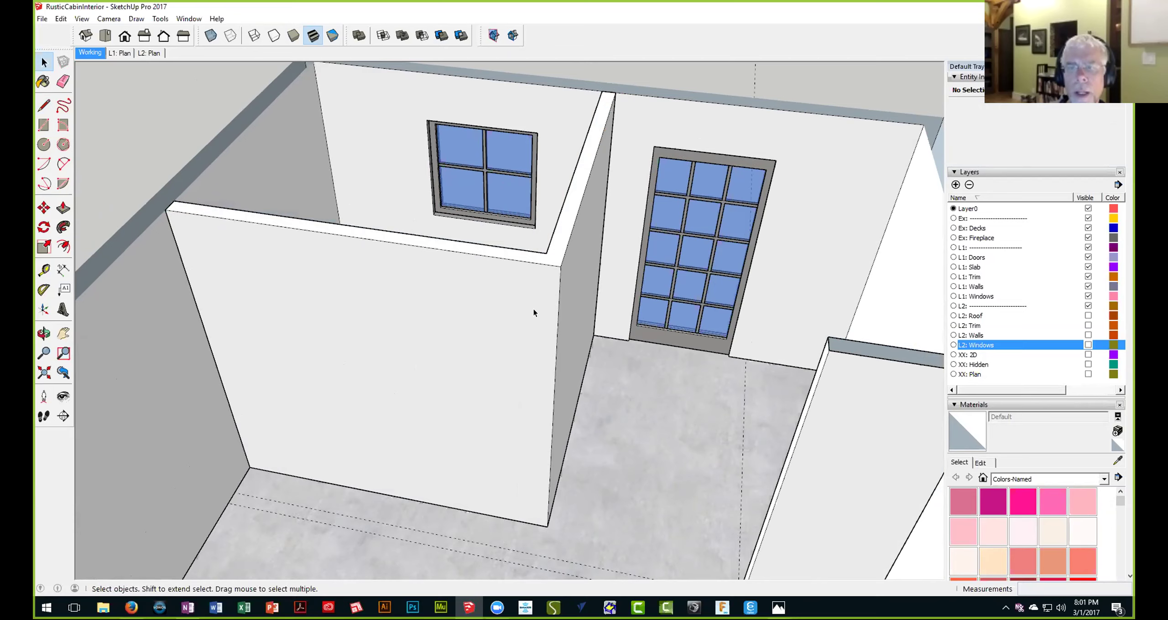
click(532, 310)
triple_click(532, 311)
scroll(531, 310, down, 3)
Close the open top of the short partition with a line where it meets the side wall
middle_drag(518, 306, 610, 256)
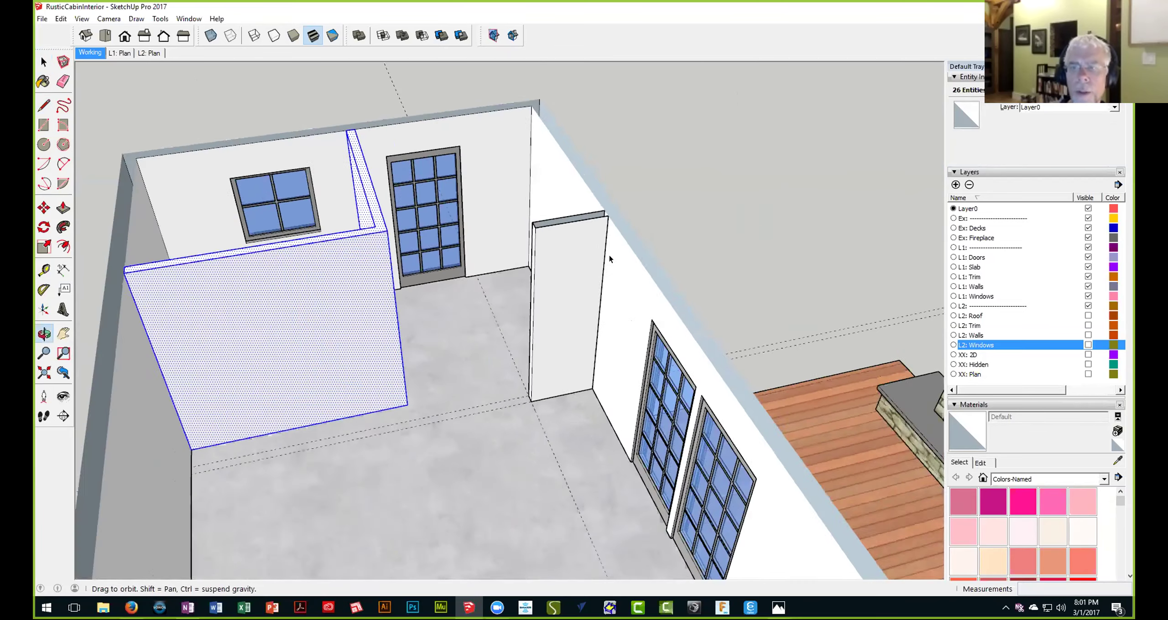
scroll(613, 234, up, 2)
scroll(613, 235, up, 2)
key(l)
scroll(602, 191, up, 2)
click(601, 176)
scroll(563, 209, down, 6)
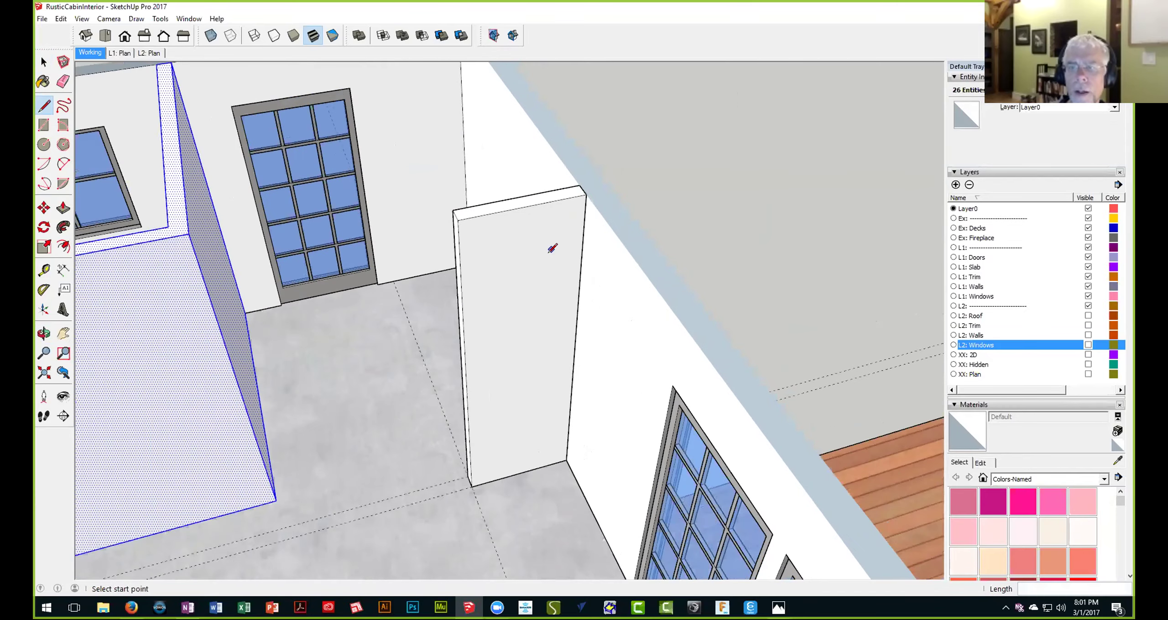
Select the L-shaped partition and the short partition together with all their connected geometry
middle_drag(550, 247, 312, 295)
scroll(301, 257, up, 4)
mouse_move(302, 258)
middle_down()
mouse_move(279, 246)
mouse_move(200, 251)
mouse_move(294, 281)
mouse_move(301, 296)
mouse_move(130, 295)
mouse_move(390, 253)
mouse_move(378, 324)
middle_up()
key(l)
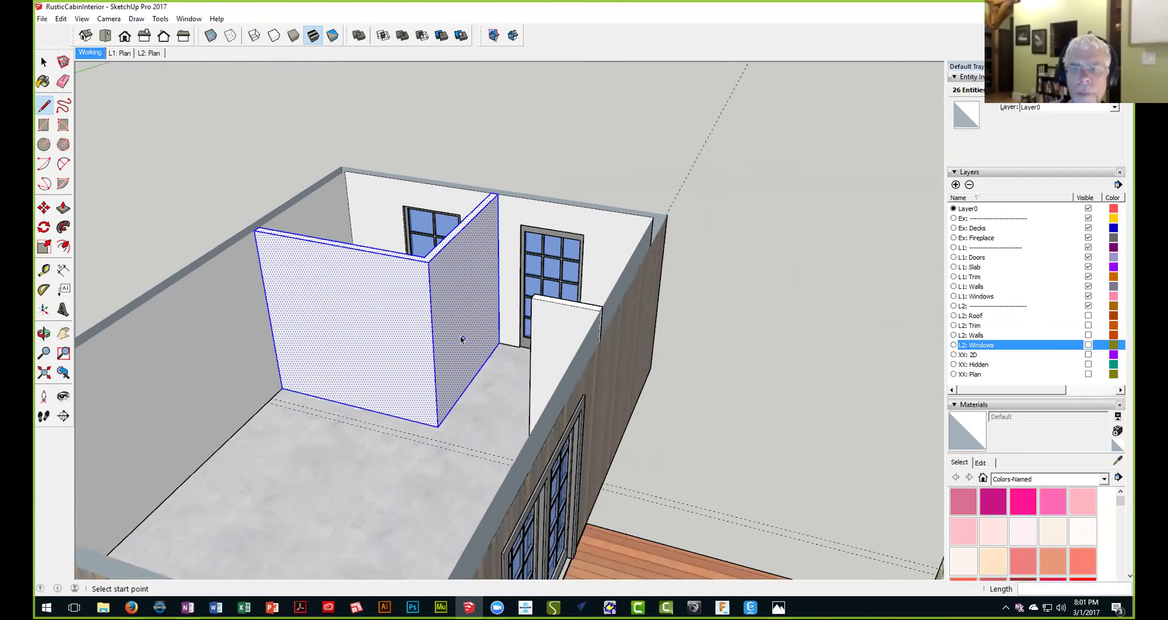
key(space)
click(413, 308)
triple_click(411, 301)
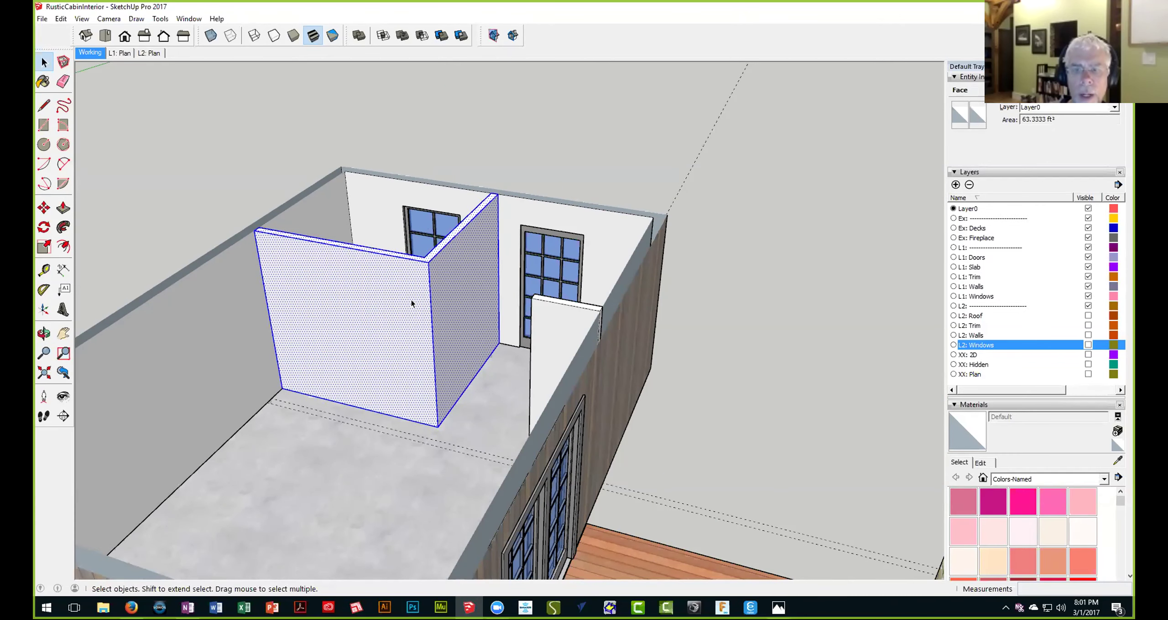
middle_drag(410, 300, 626, 313)
ctrl+triple_click(626, 314)
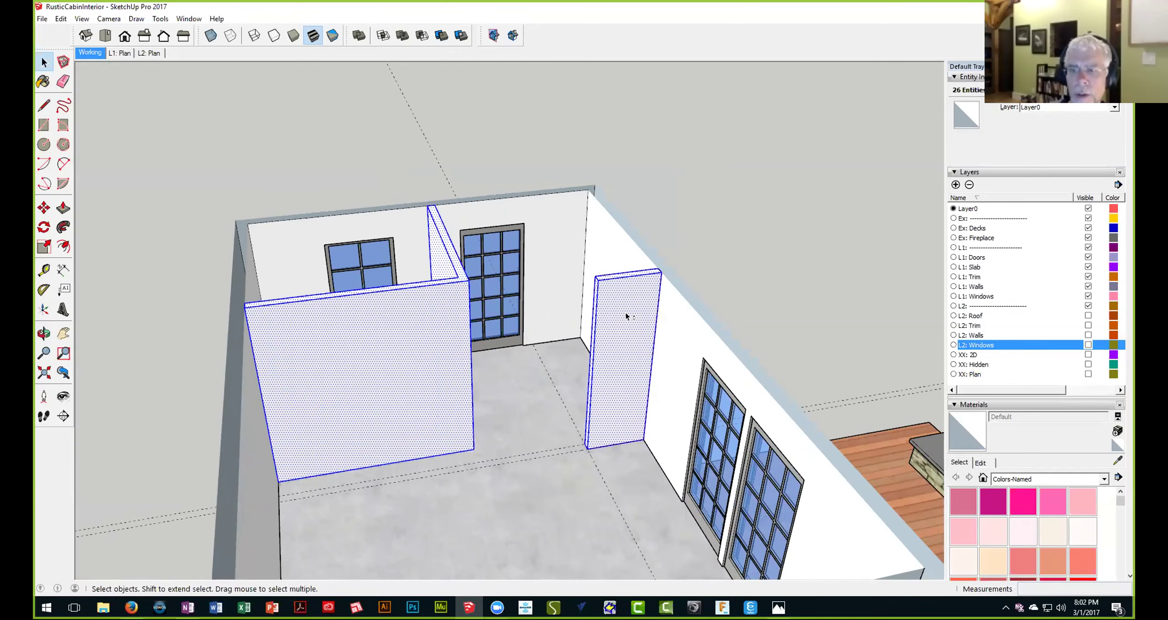
Select only the L-shaped partition's connected geometry and make it a group
middle_drag(489, 311, 360, 313)
triple_click(360, 313)
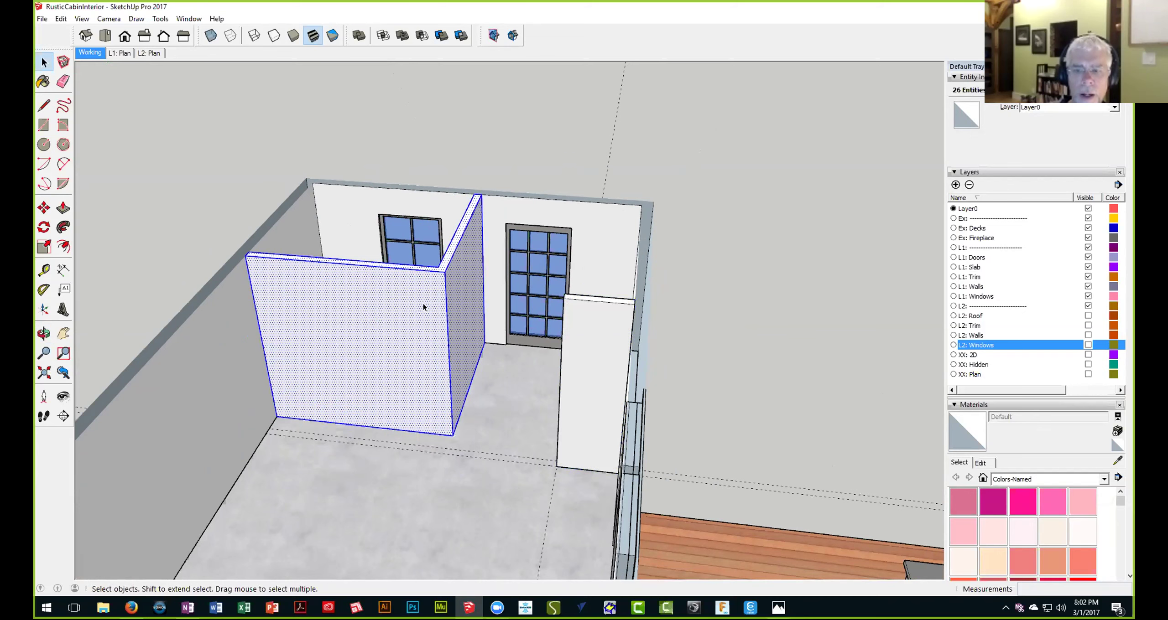
right_click(407, 312)
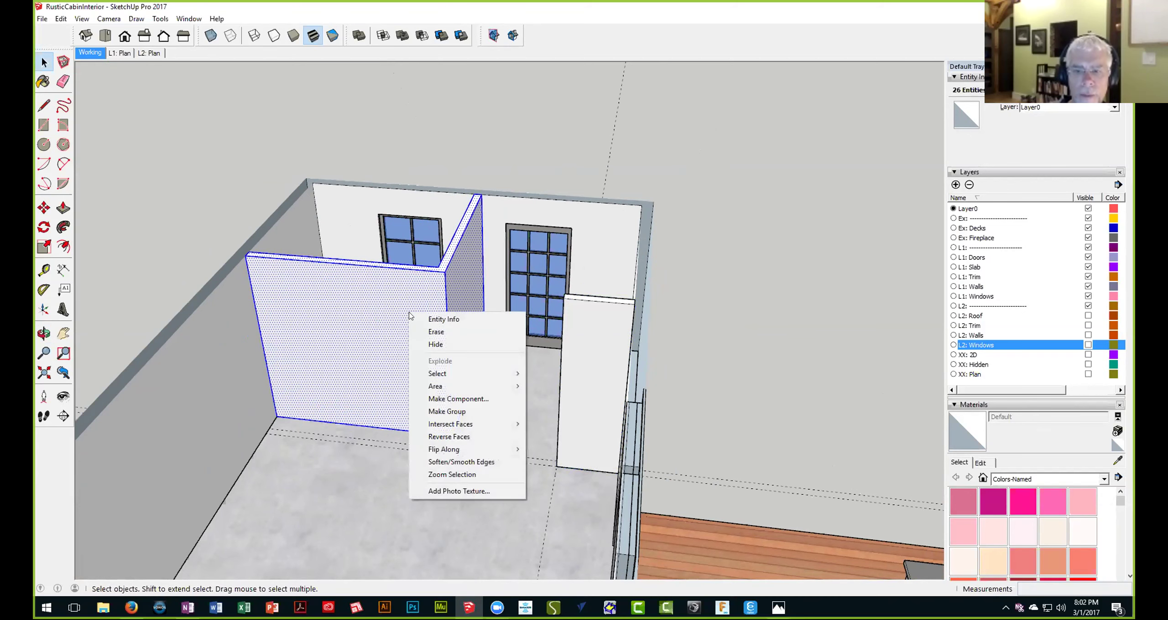
click(442, 410)
Select all of the short partition's connected geometry and make it a separate group
middle_drag(443, 407, 540, 312)
triple_click(540, 314)
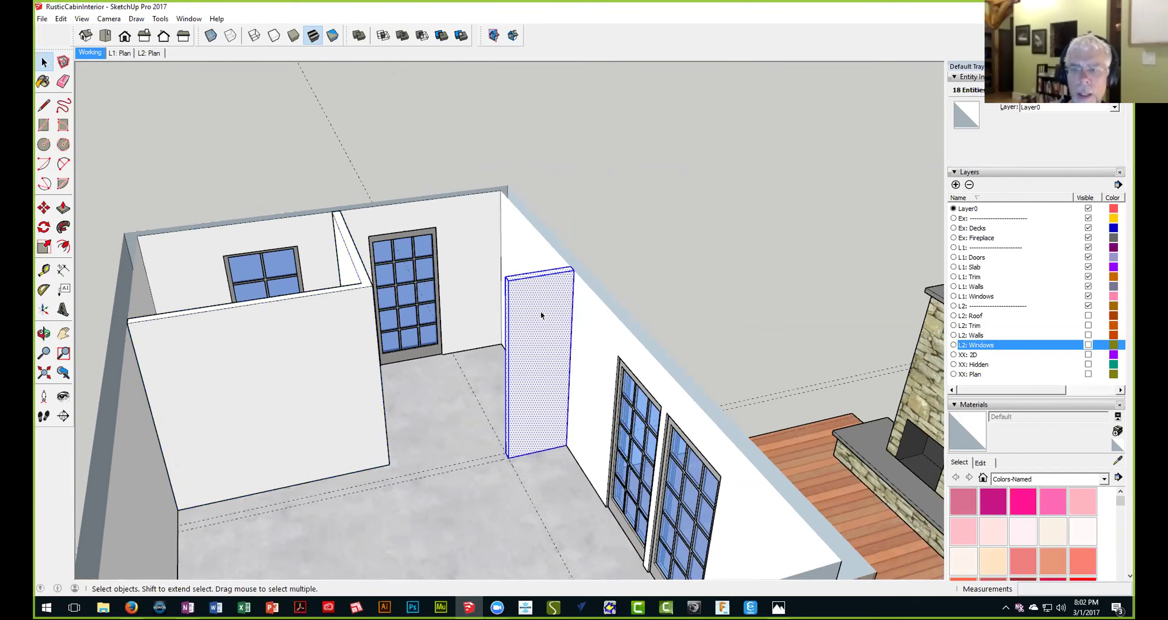
right_click(541, 315)
click(579, 415)
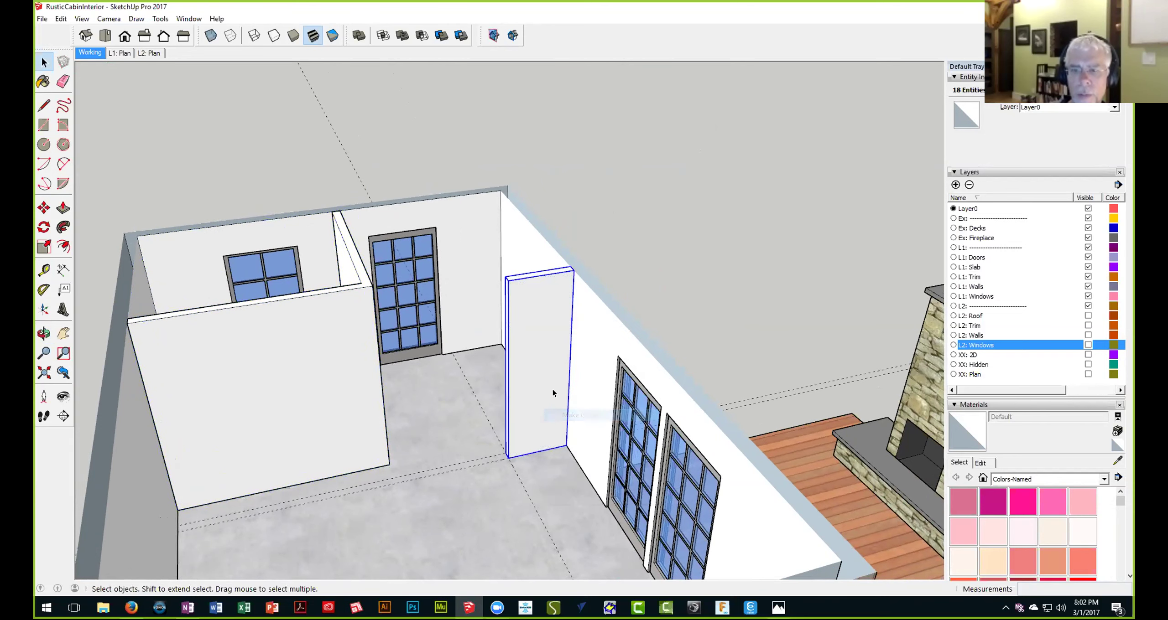
Select the L-shaped and short partition groups in turn to check that they are separate objects
middle_drag(467, 386, 314, 338)
scroll(351, 349, up, 3)
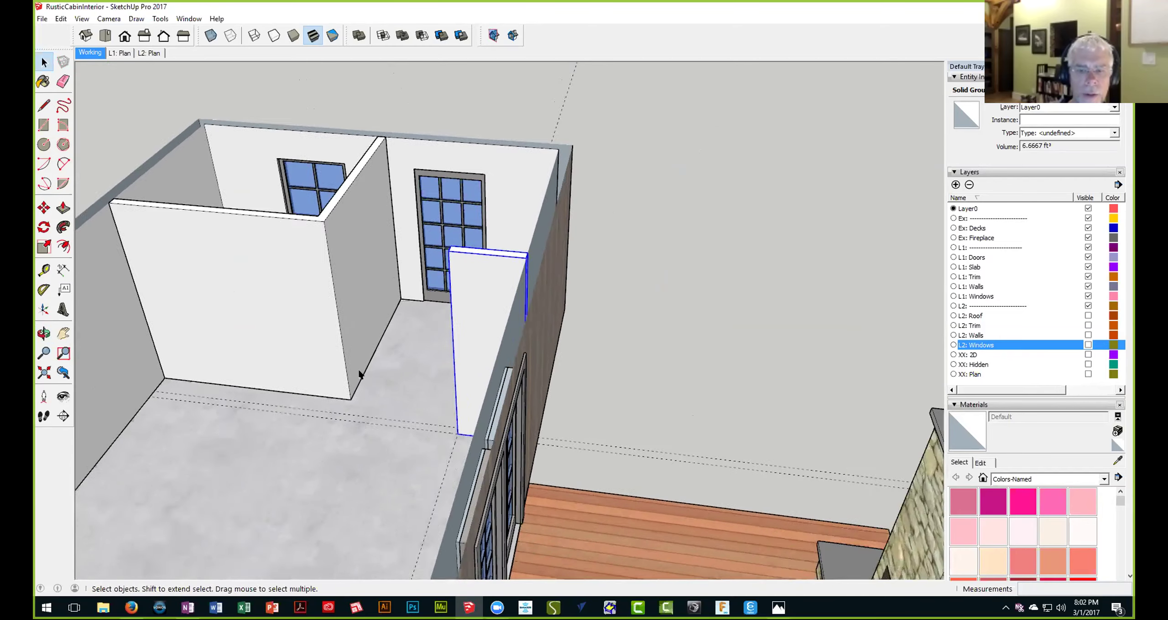
middle_drag(542, 328, 625, 321)
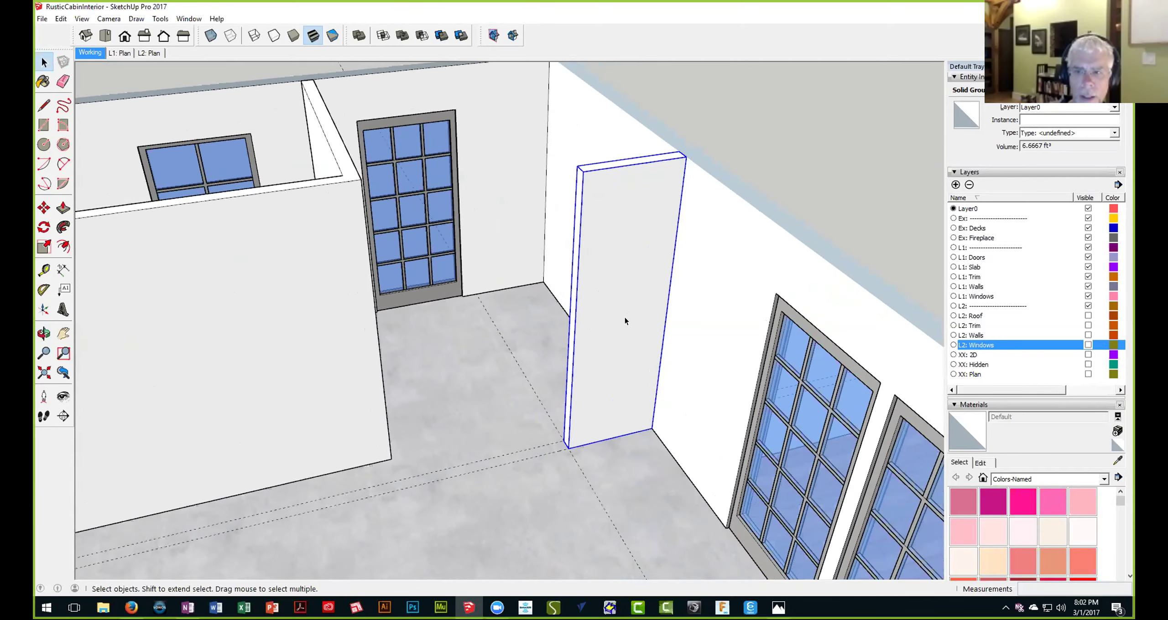
click(324, 281)
click(606, 271)
click(294, 304)
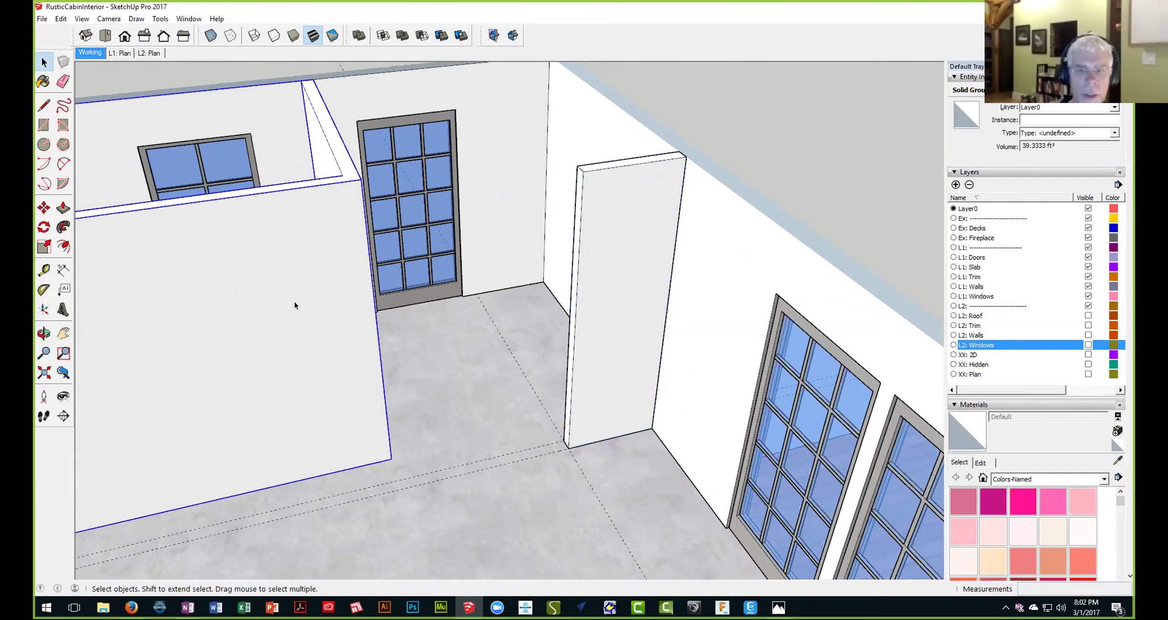
Delete the L-shaped partition group as a test and undo the deletion
key(Delete)
middle_drag(303, 328, 177, 321)
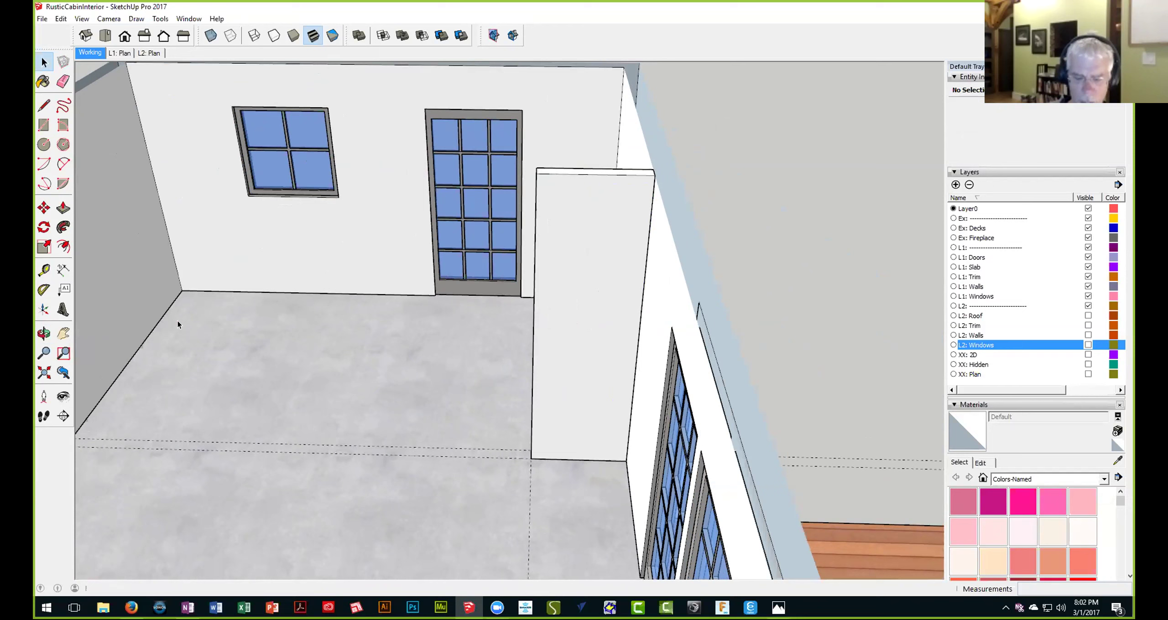
key(ctrl+z)
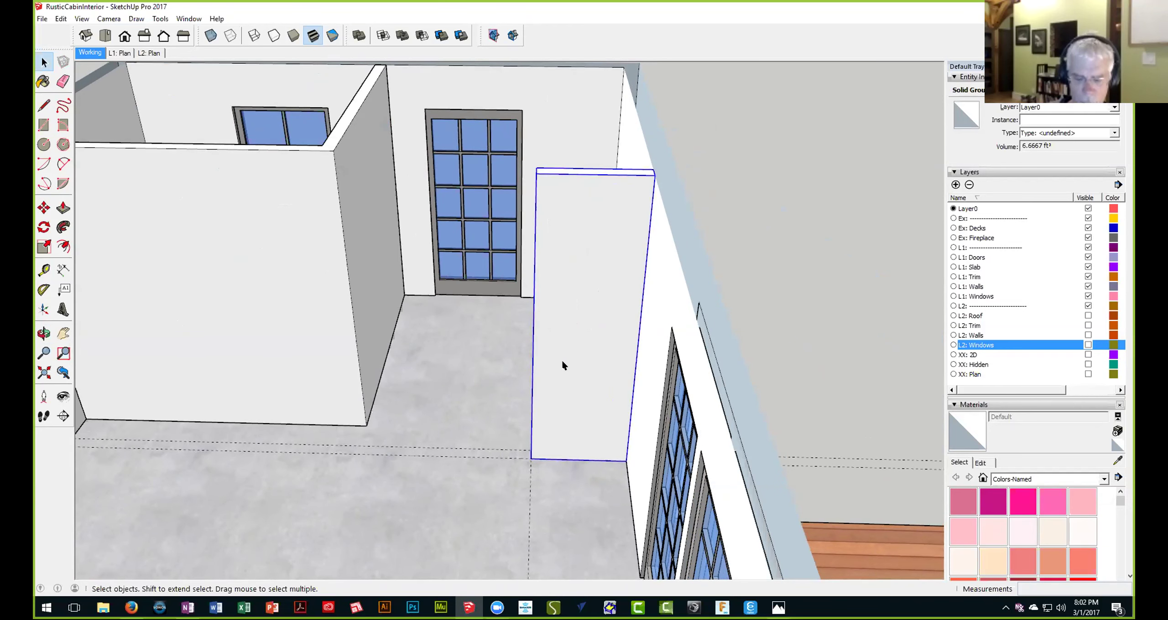
Open the finished cabin's interior group for editing and delete the selected piece at the thick end of the partition
shift+middle_drag(419, 398, 416, 423)
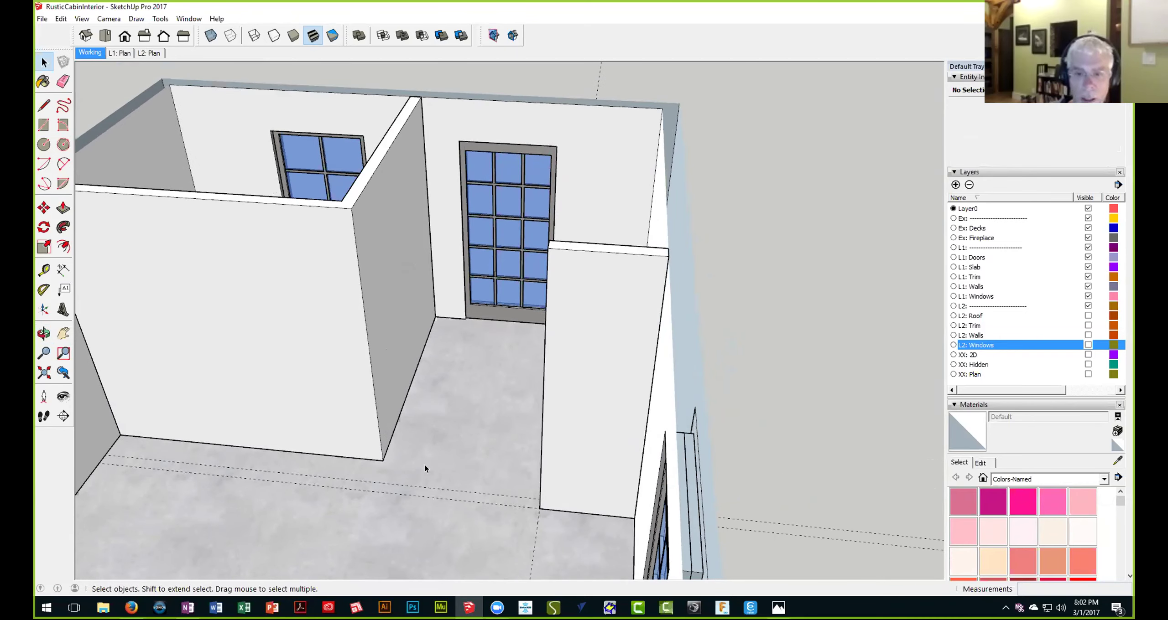
scroll(181, 327, down, 10)
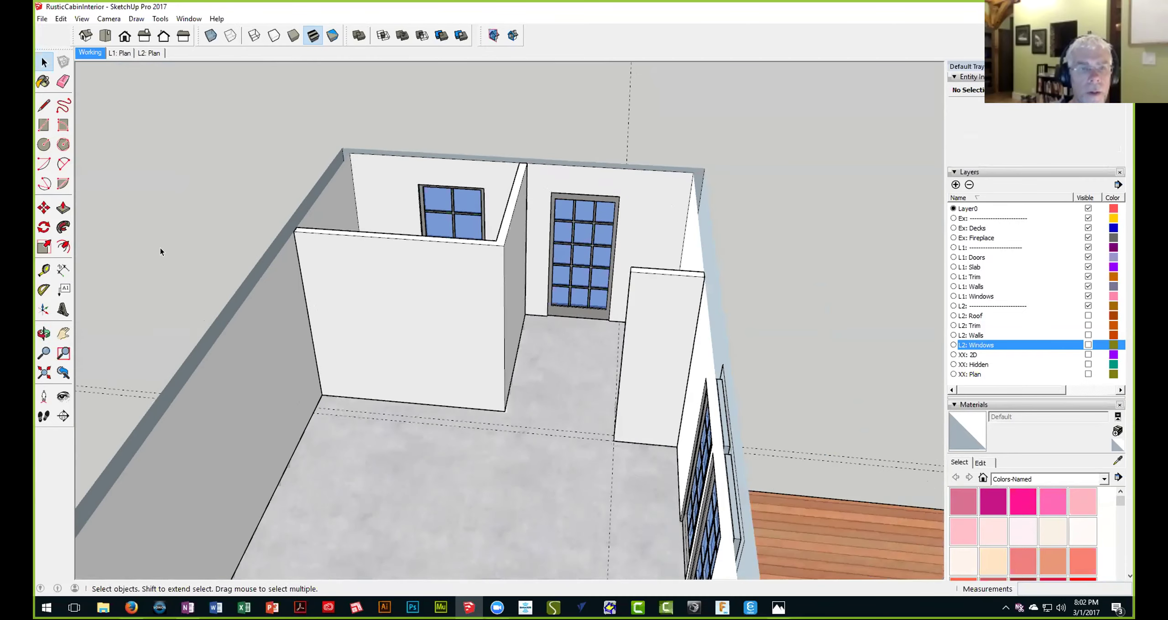
scroll(289, 298, down, 5)
shift+middle_drag(312, 292, 352, 293)
scroll(365, 294, up, 6)
scroll(365, 274, up, 6)
click(397, 237)
double_click(399, 238)
click(400, 235)
key(Delete)
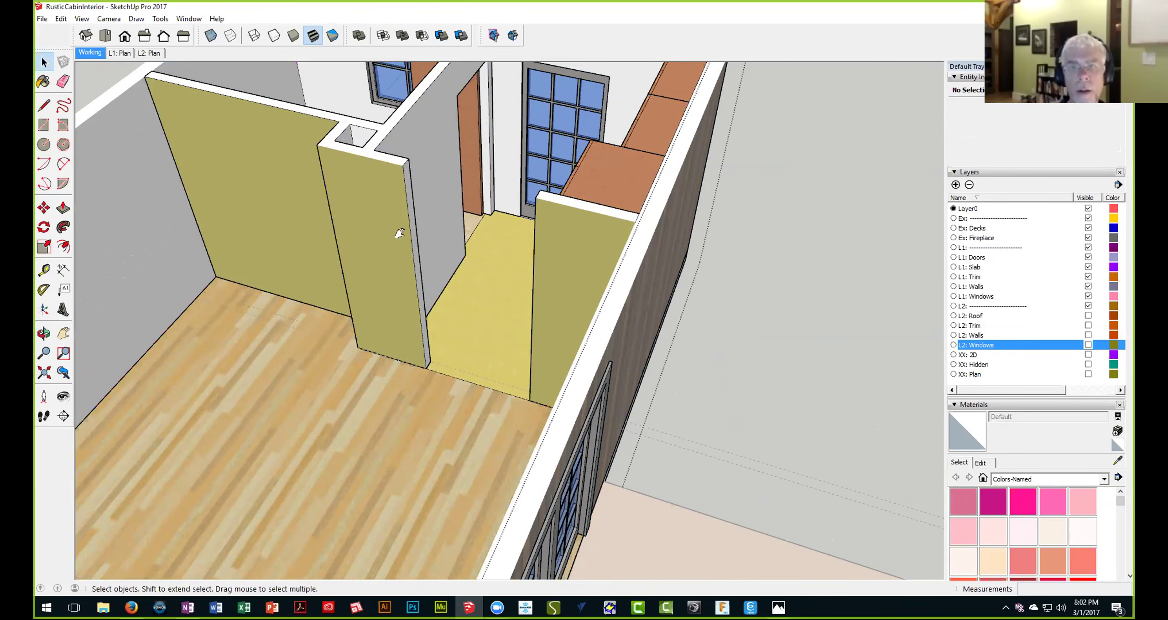
Measure the short wall return and the chase opening on the finished cabin's partition
scroll(387, 229, up, 3)
key(t)
scroll(365, 192, up, 2)
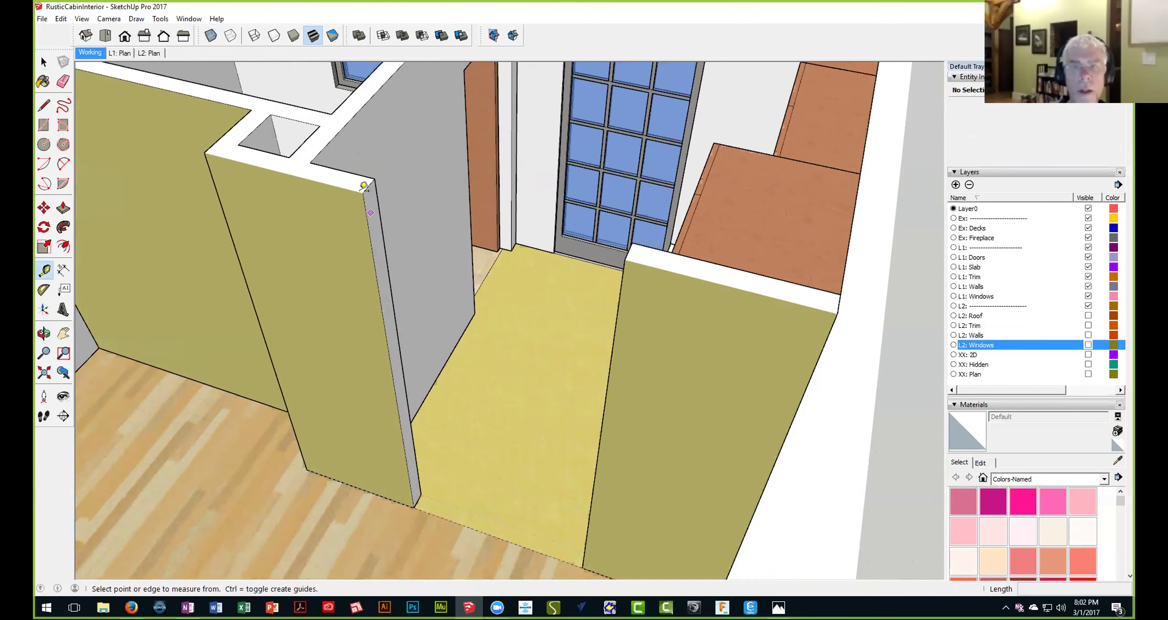
click(312, 160)
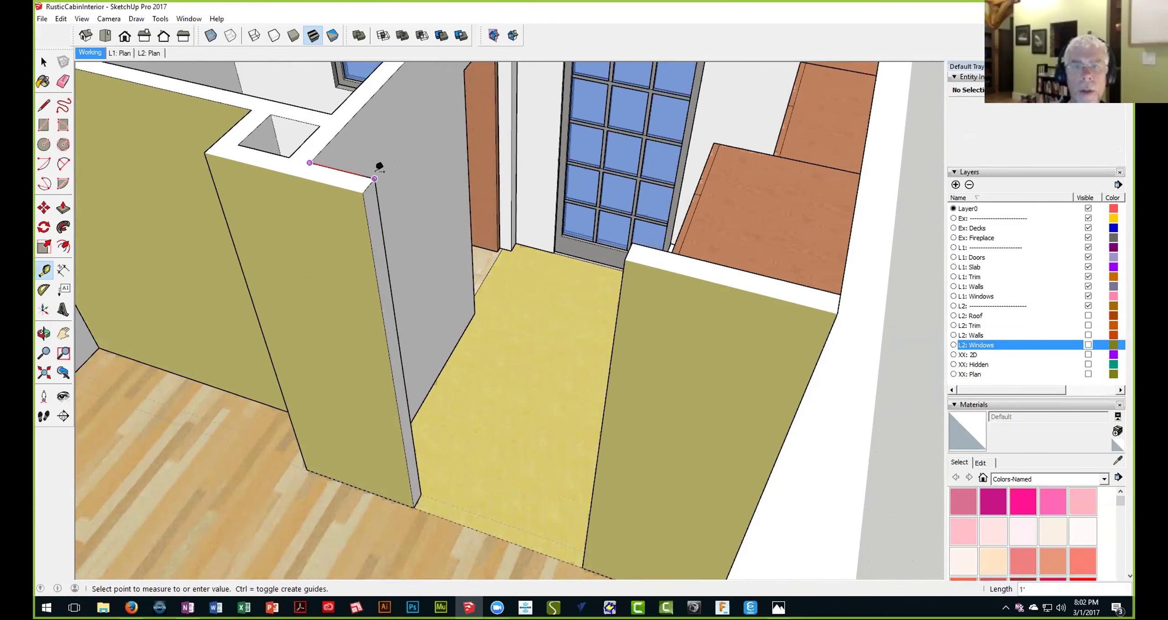
click(379, 166)
click(255, 128)
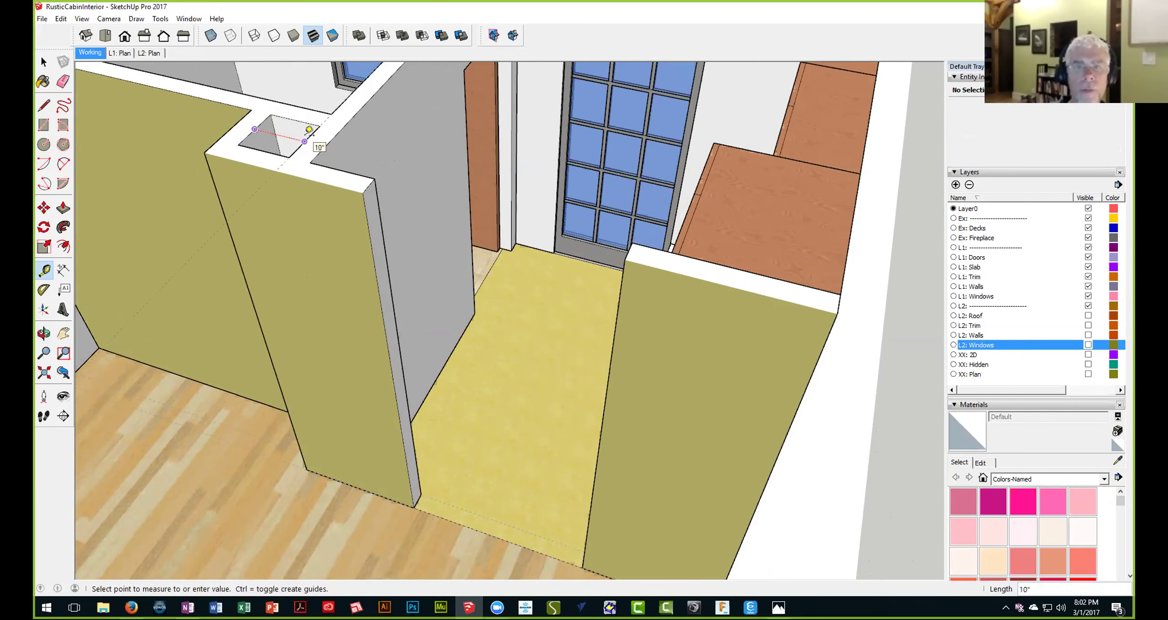
click(309, 130)
click(273, 142)
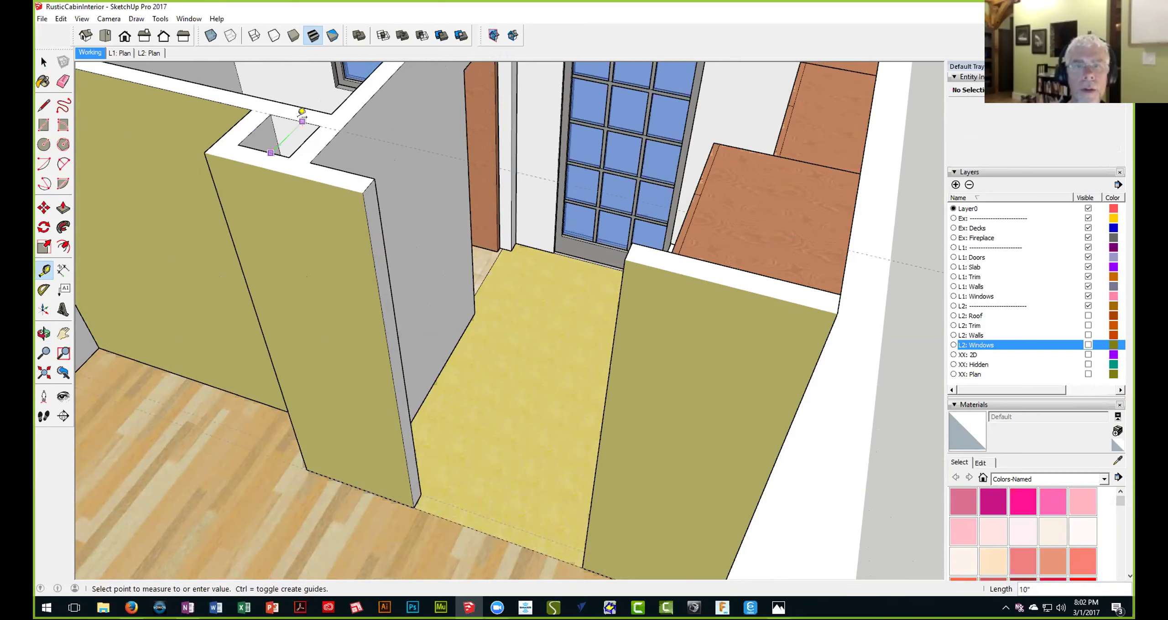
key(Escape)
Place a floor guide 1' out from the L-shaped partition's corner in the second cabin
scroll(292, 146, down, 10)
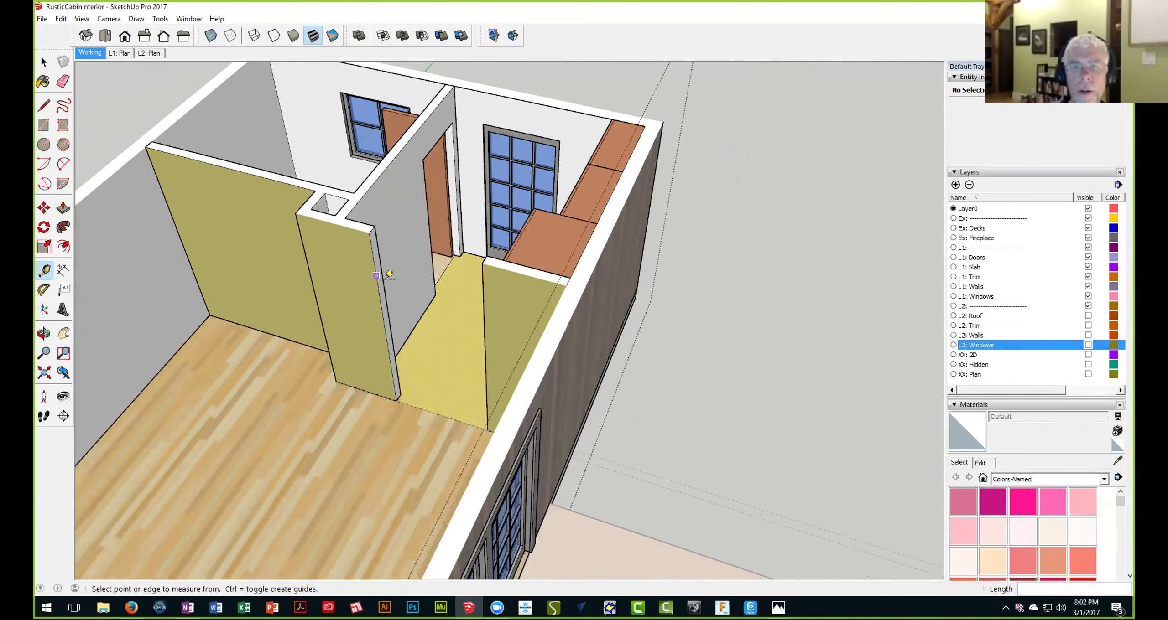
scroll(270, 222, up, 5)
scroll(270, 222, down, 5)
scroll(599, 325, up, 10)
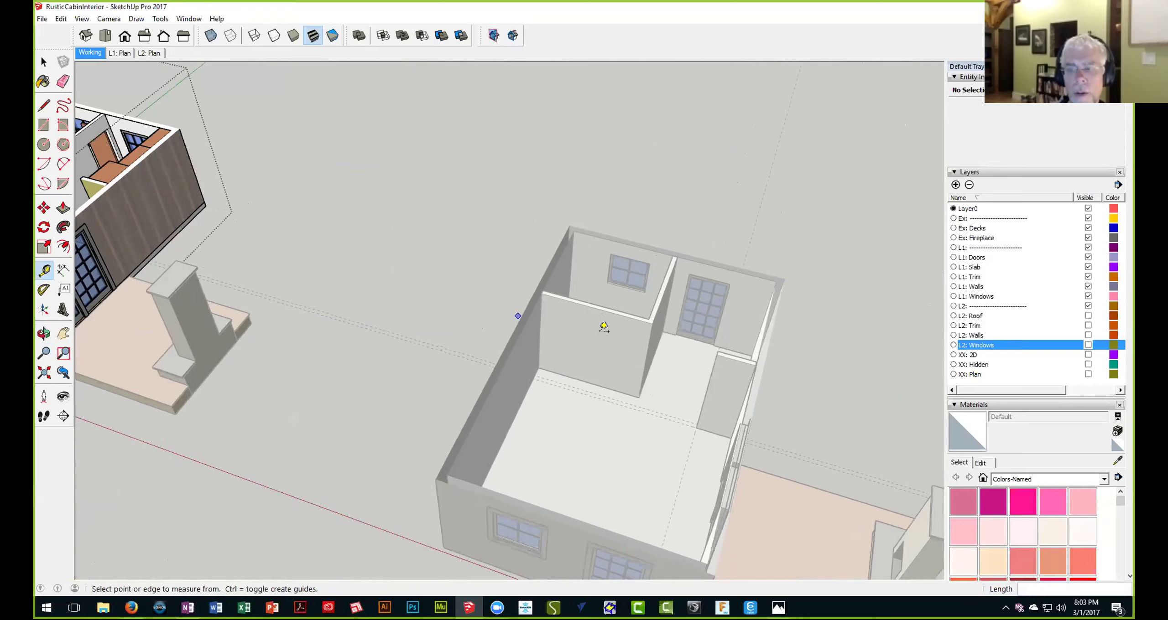
scroll(415, 356, up, 2)
click(470, 346)
text(1')
key(Return)
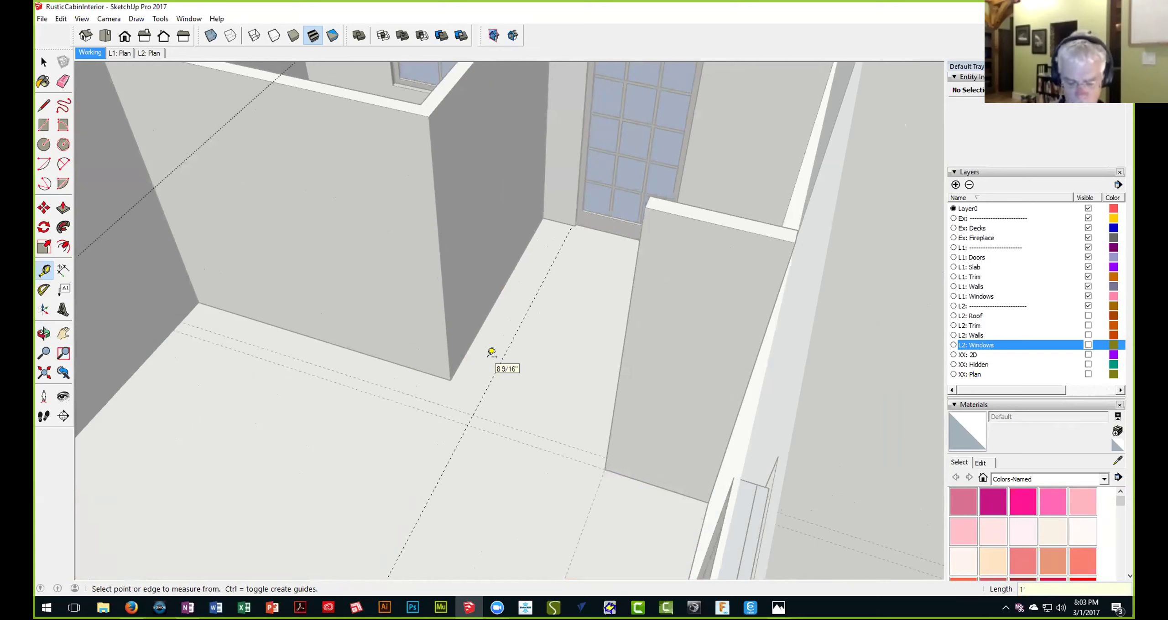
Draw a rectangle about 20 inches long between the two parallel floor guides, starting at the new 1' guide
key(r)
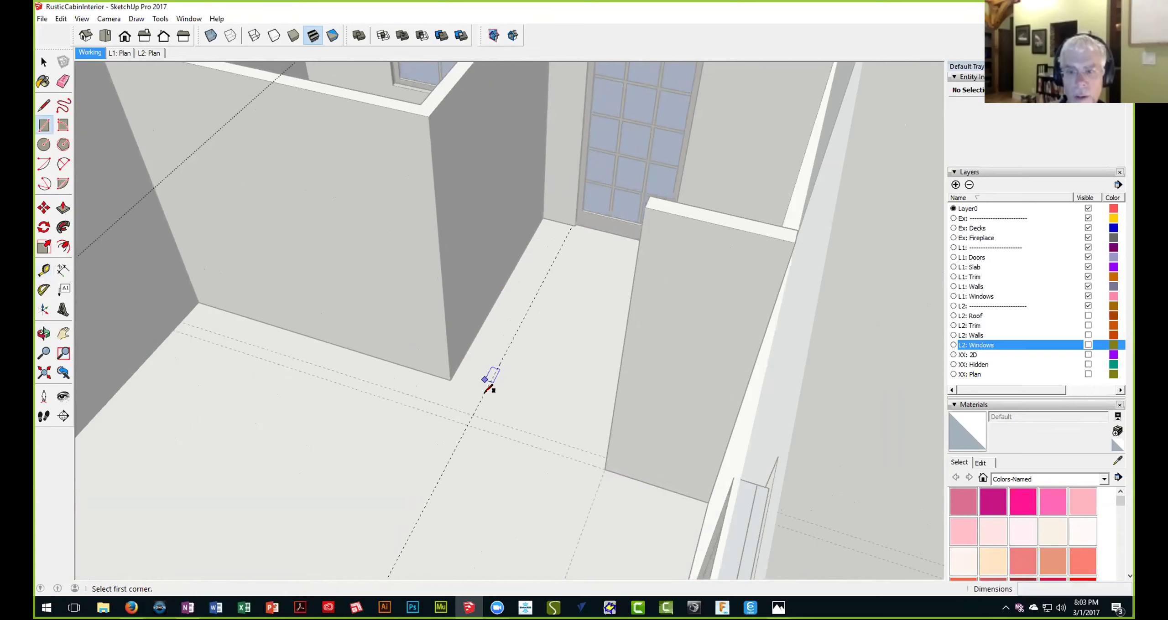
click(473, 415)
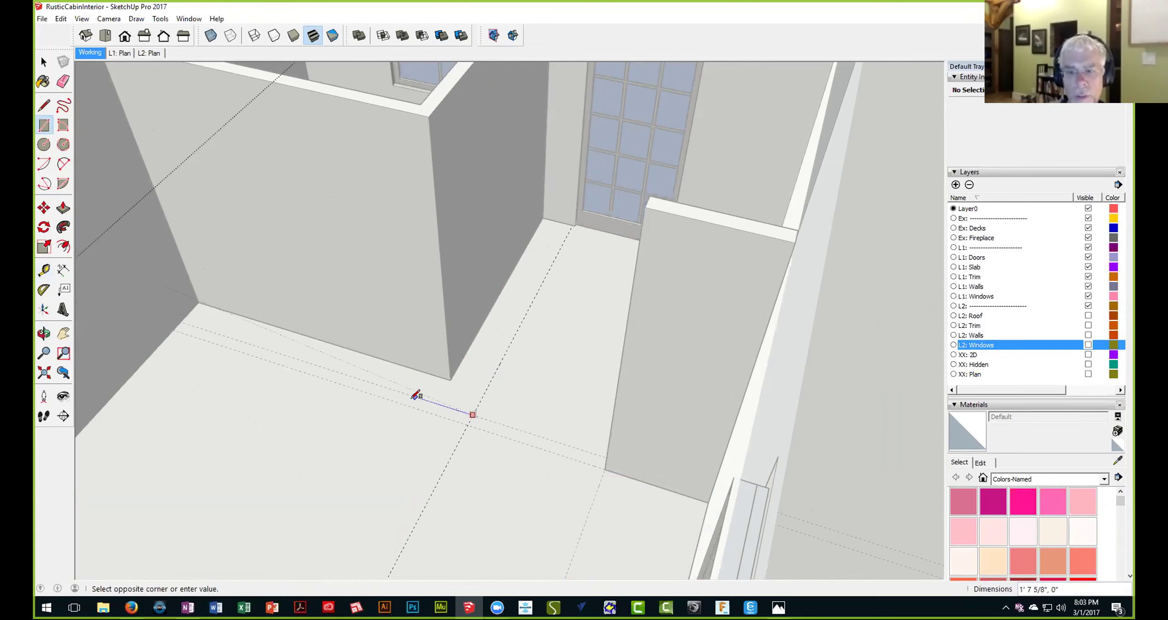
click(406, 400)
scroll(433, 411, up, 5)
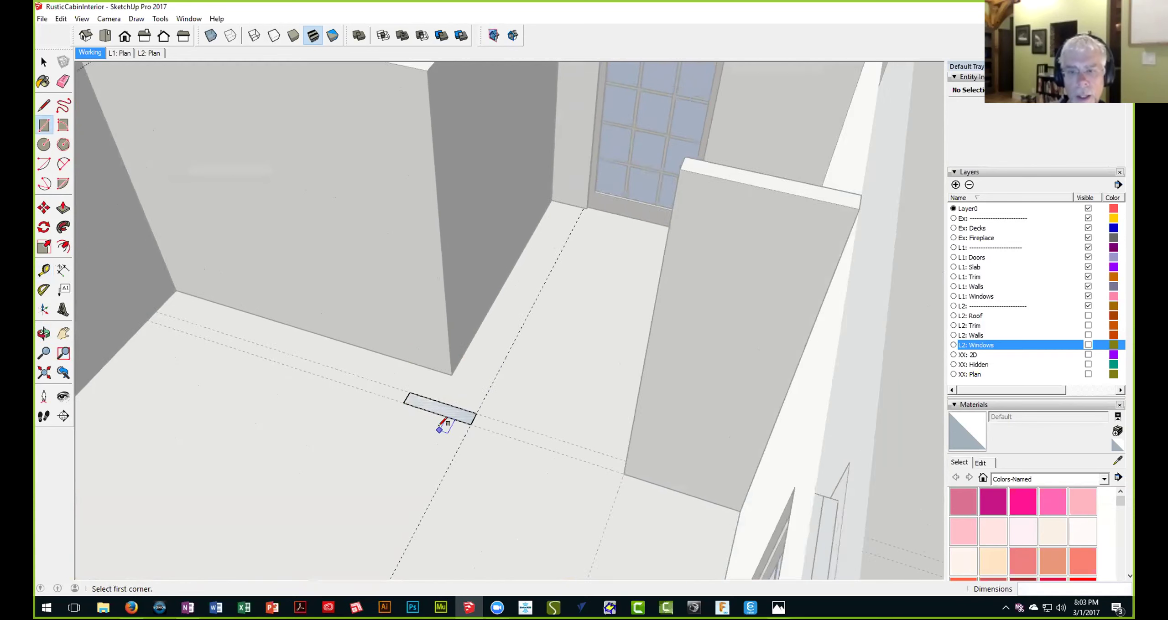
Extrude the floor rectangle upward to match the top of the L-shaped partition, making a freestanding short wall
key(p)
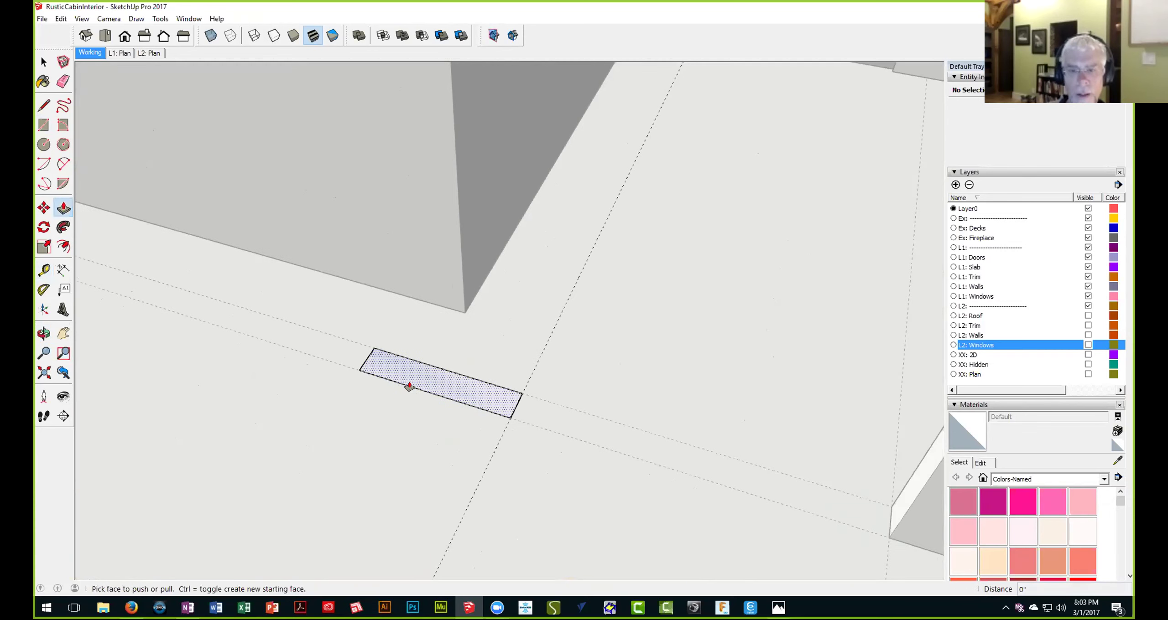
click(406, 386)
scroll(412, 327, down, 3)
middle_drag(409, 299, 451, 404)
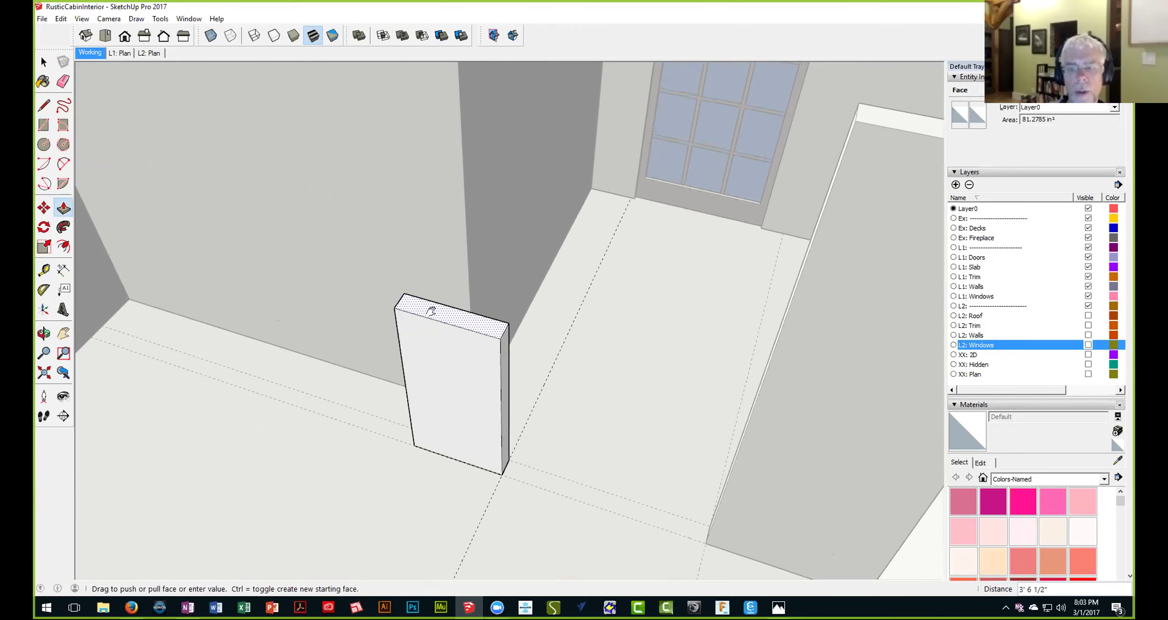
middle_drag(424, 274, 446, 335)
middle_drag(482, 117, 758, 196)
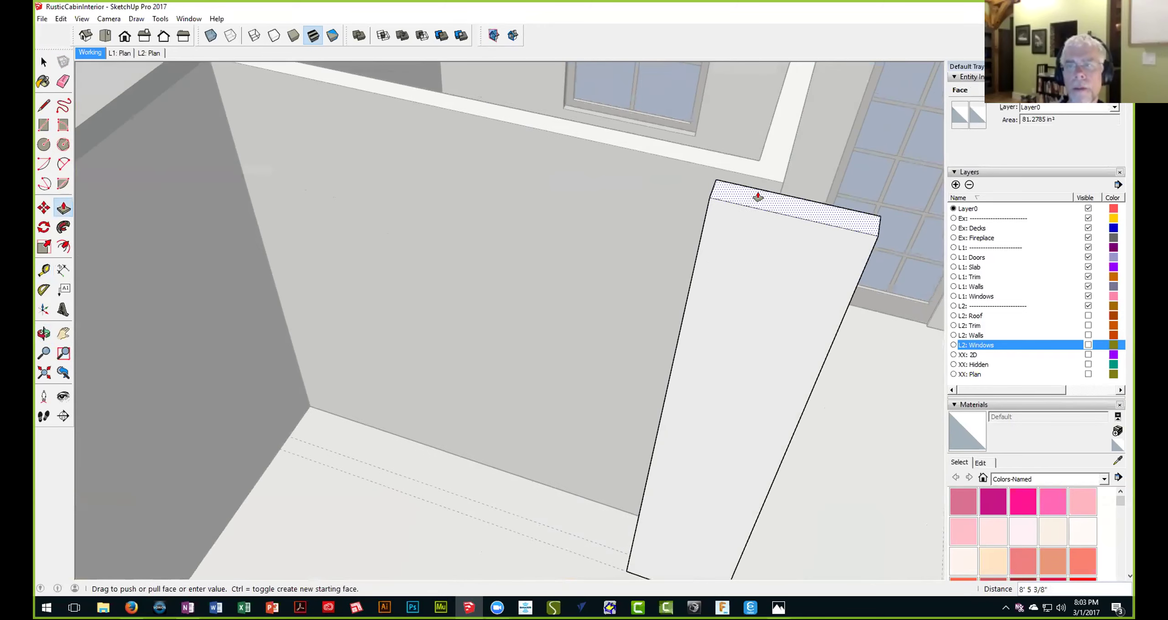
click(677, 163)
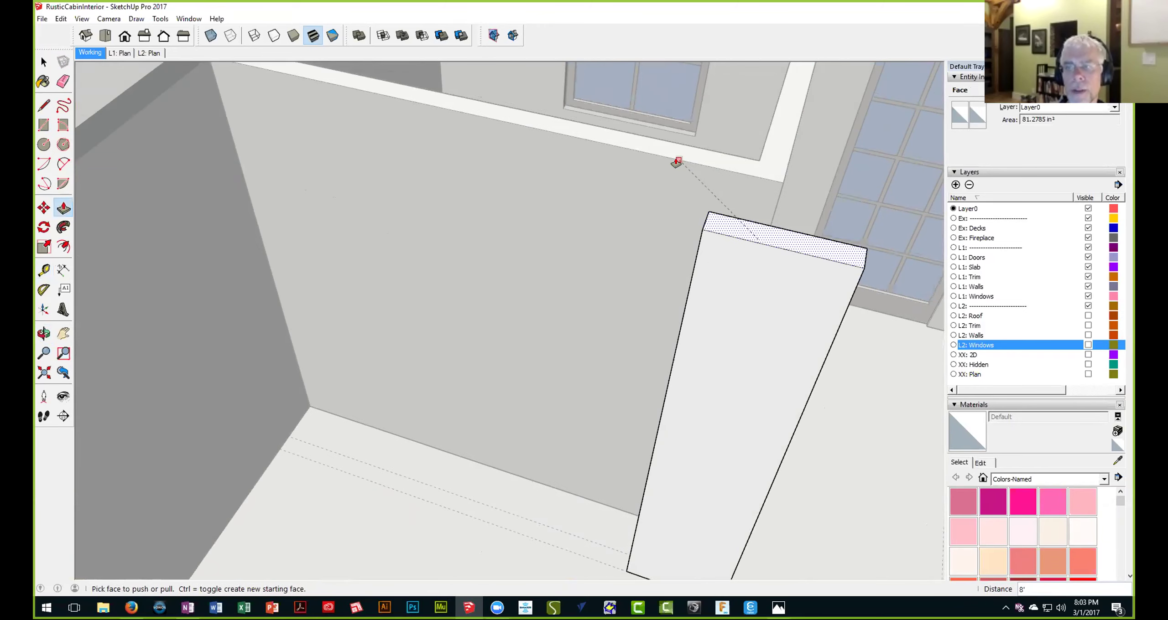
Open the L-shaped partition group for editing and select the vertical edge at its outer corner
middle_drag(708, 219, 579, 249)
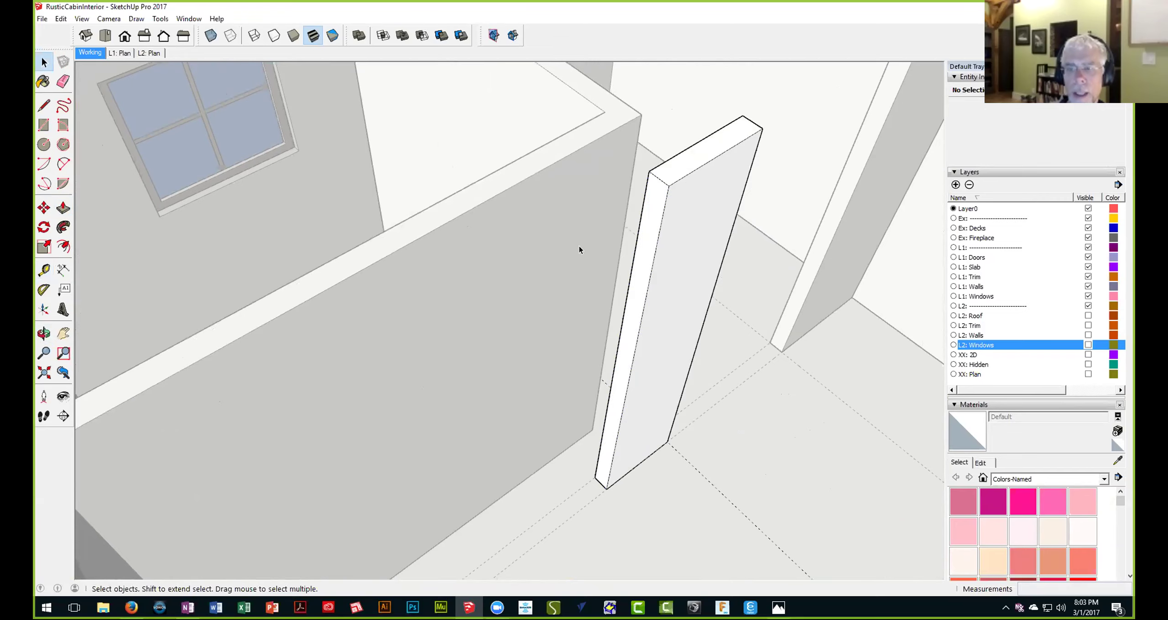
scroll(579, 249, down, 4)
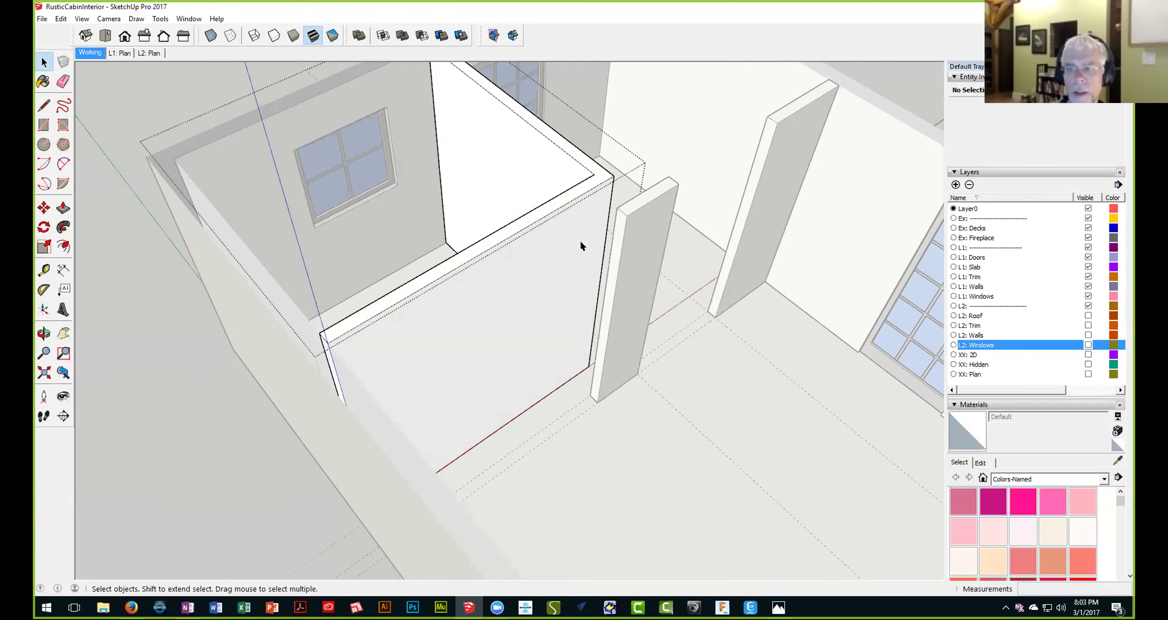
scroll(589, 228, up, 2)
click(617, 180)
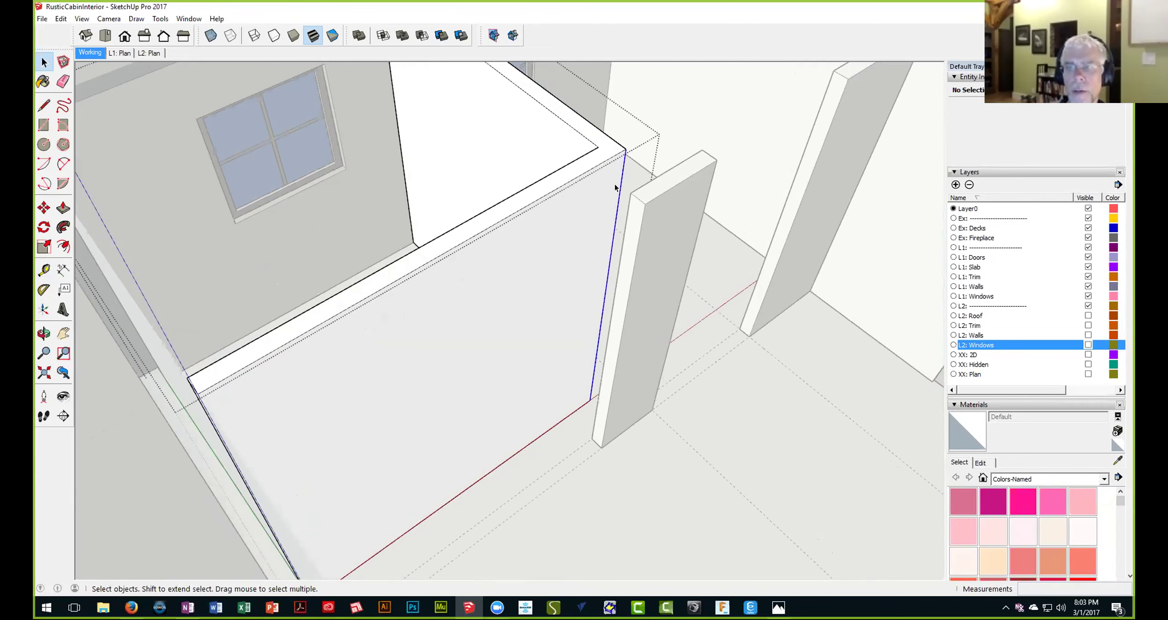
middle_drag(589, 174, 597, 177)
scroll(590, 182, up, 3)
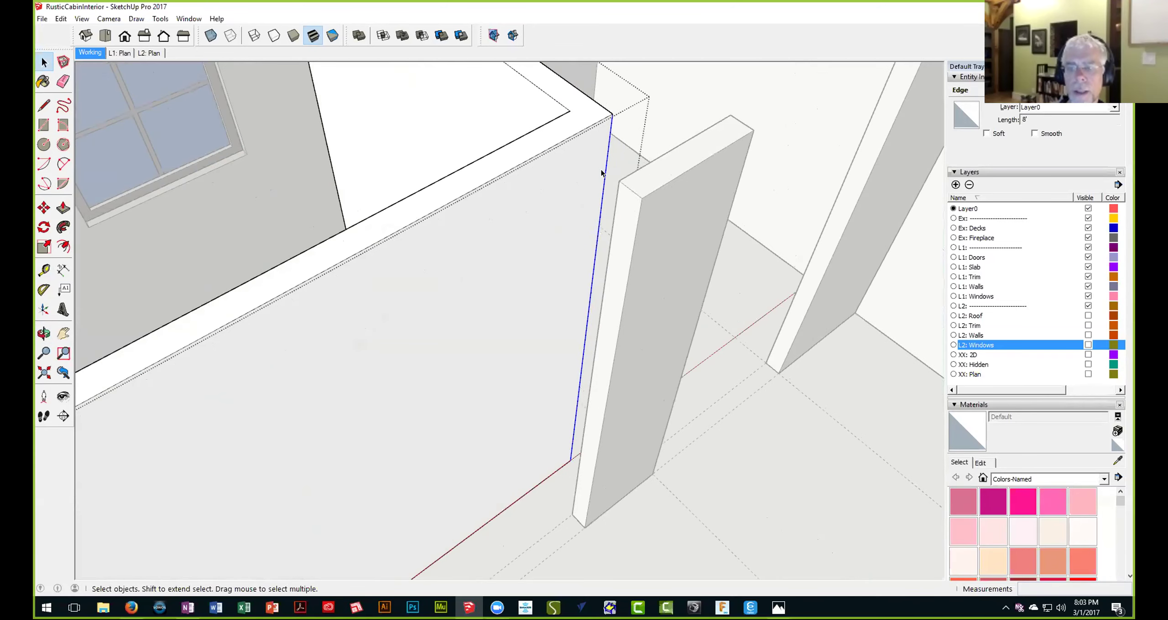
scroll(583, 196, down, 2)
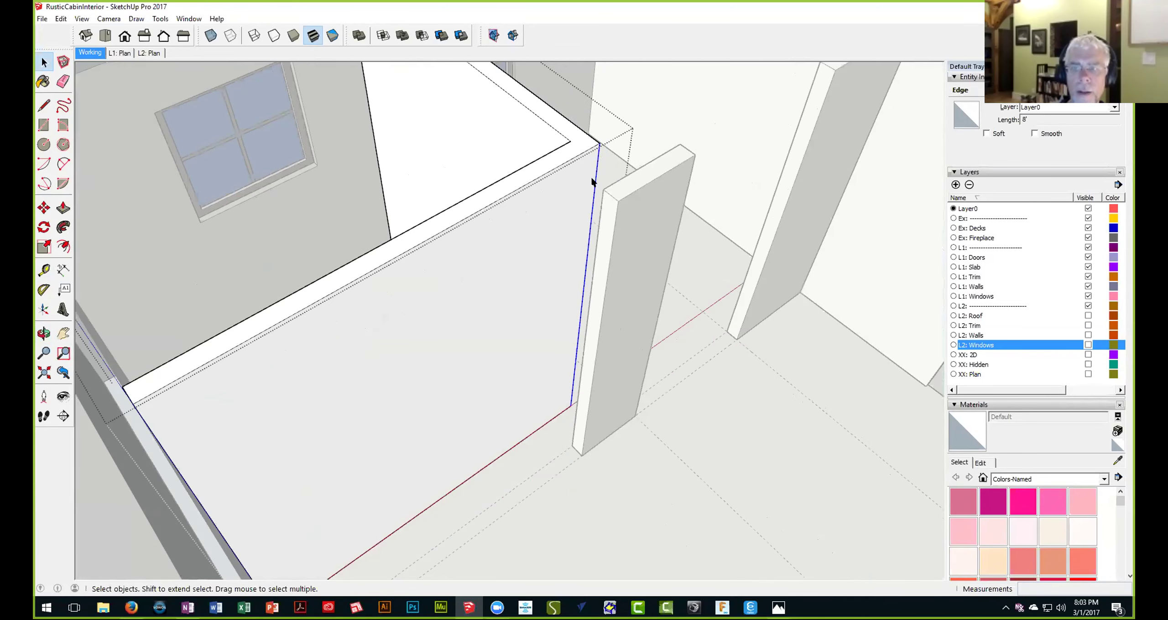
scroll(593, 175, up, 3)
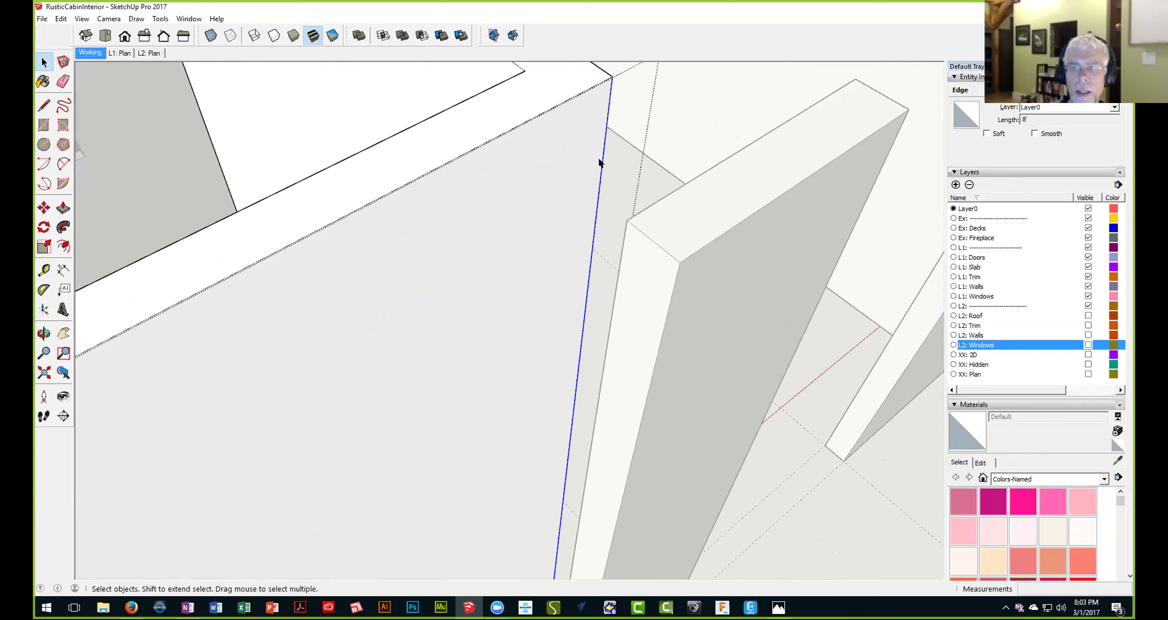
Copy the corner edge 4 inches inward along the partition's face to mark off a strip
key(l)
key(m)
click(599, 156)
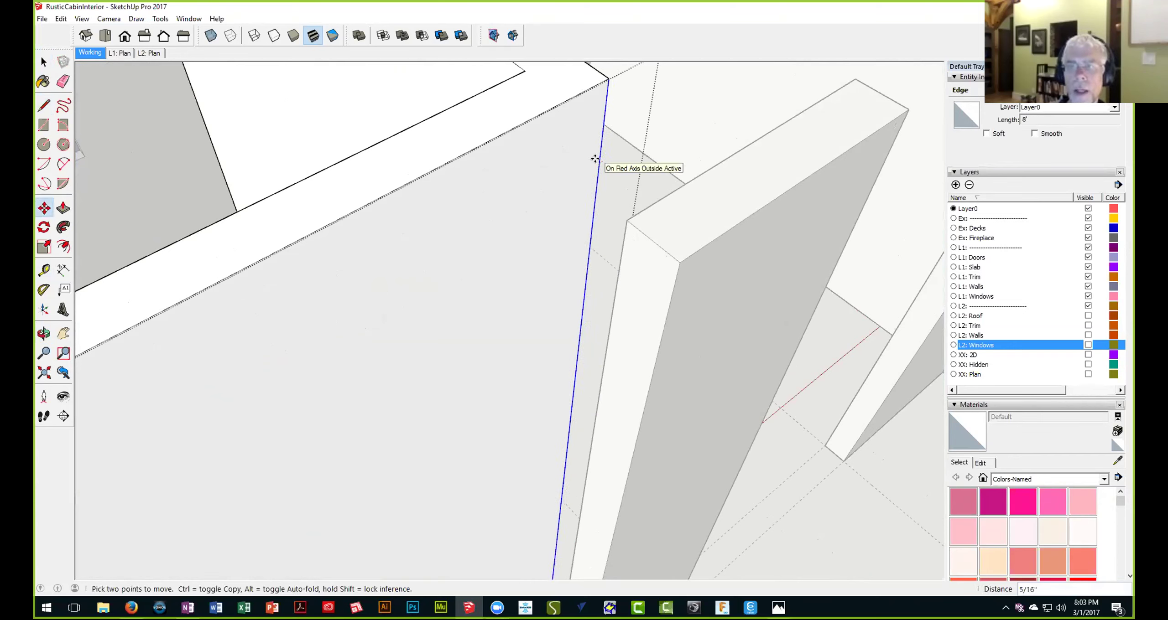
key(ctrl)
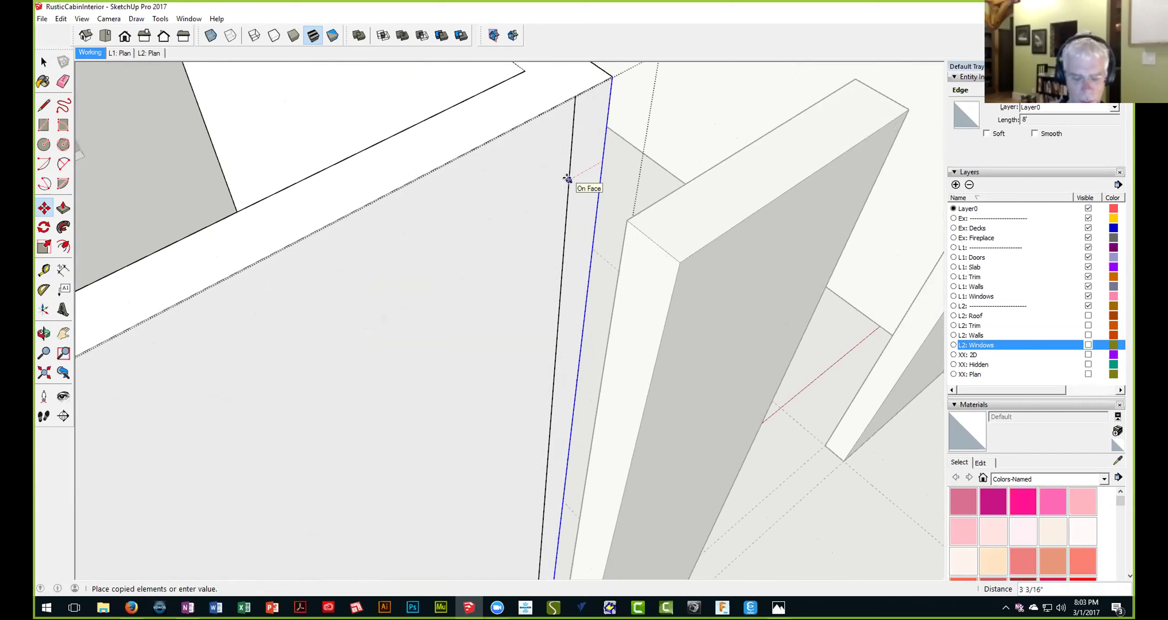
key(Return)
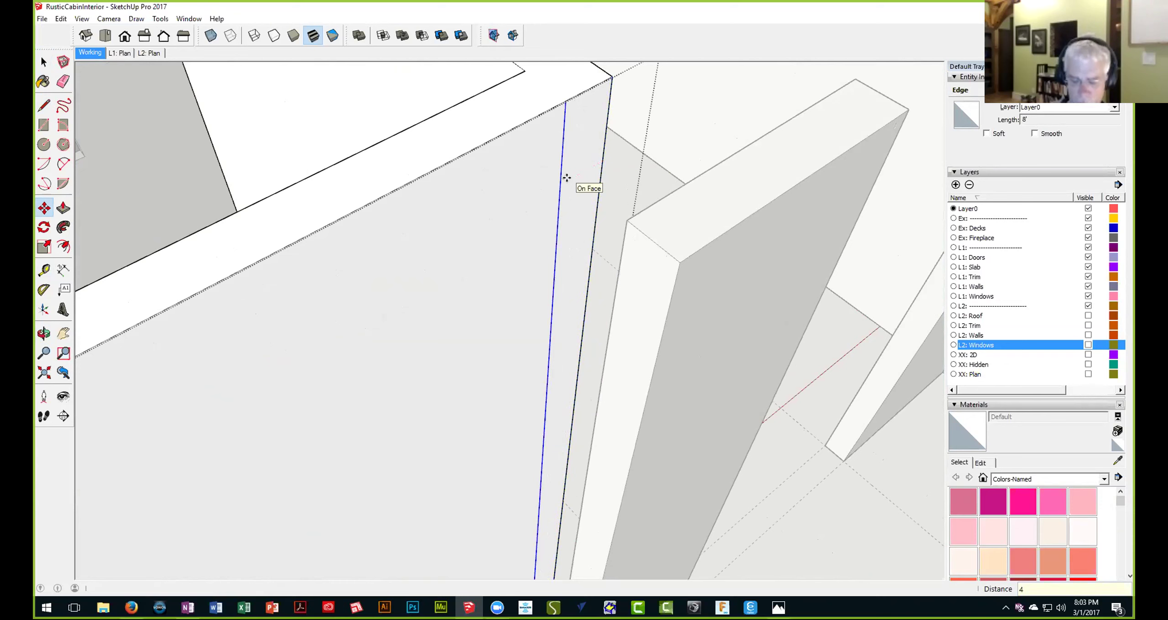
Extrude the 4-inch corner strip outward until it meets the freestanding short wall
key(p)
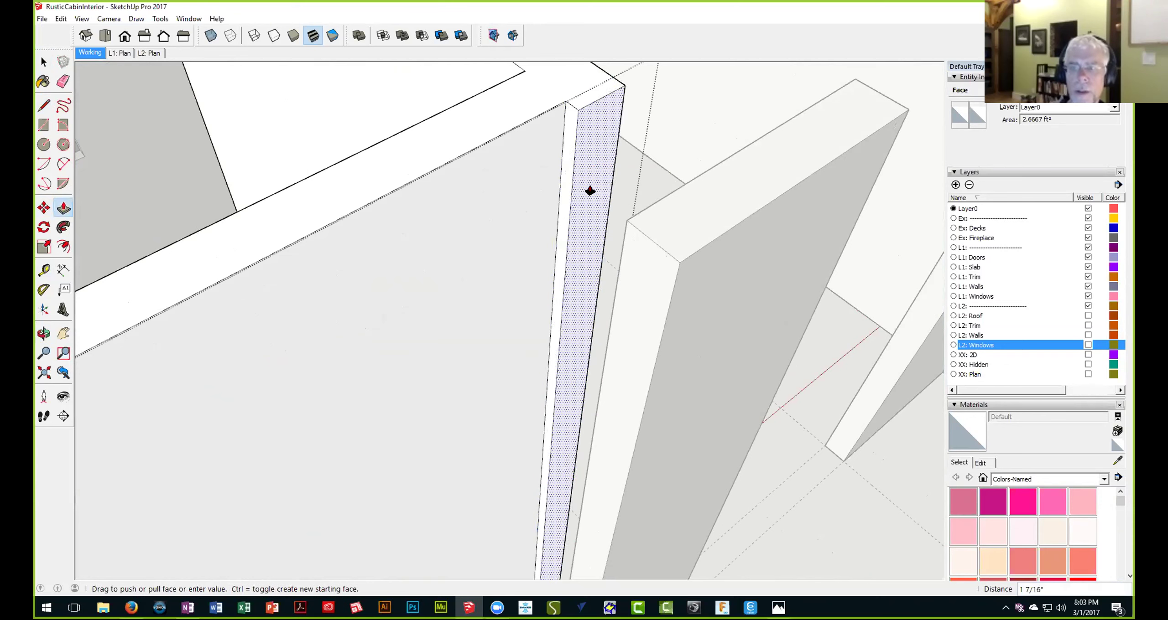
click(589, 187)
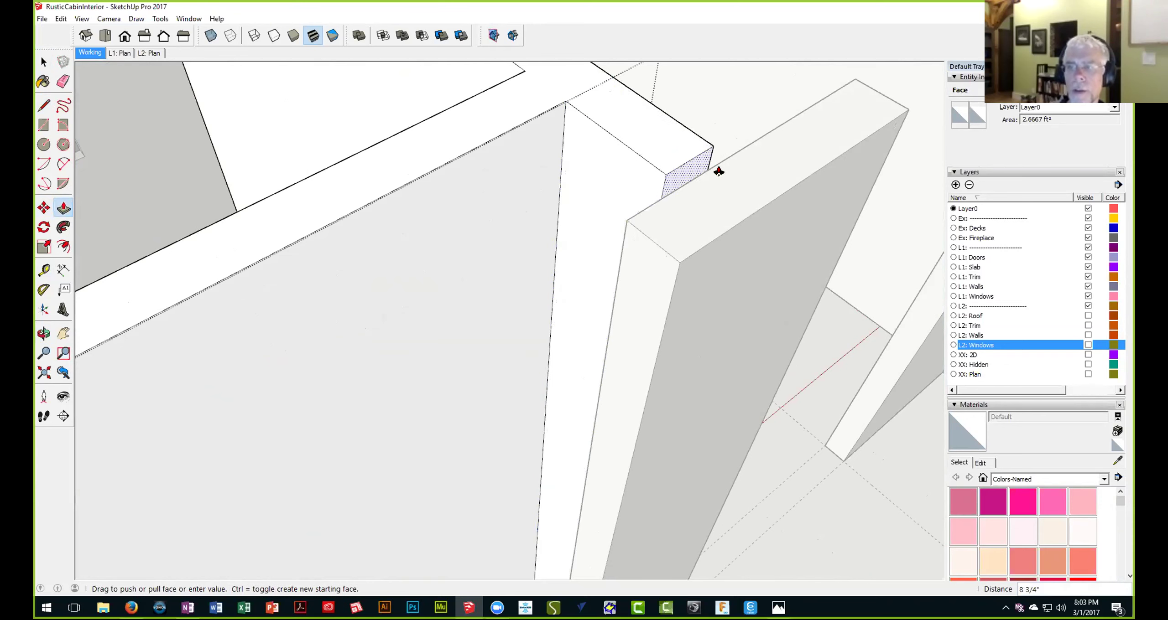
scroll(730, 156, down, 2)
middle_drag(724, 161, 655, 260)
scroll(677, 224, down, 2)
click(675, 227)
Place a guide 10 inches along the partition from the new chase wall's inner edge
key(t)
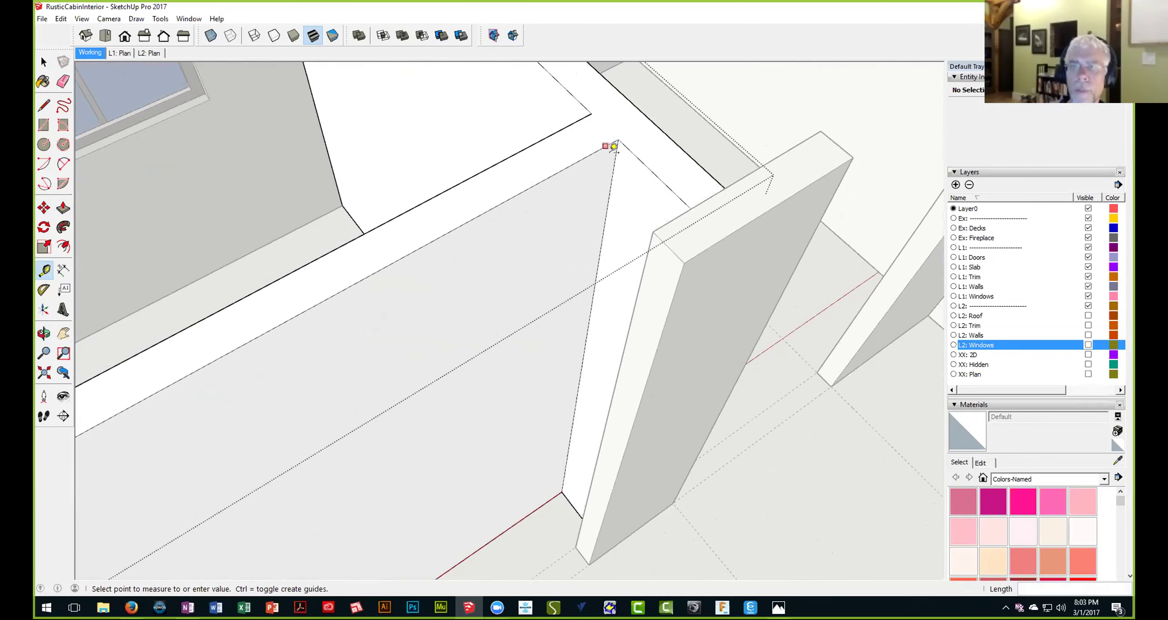
click(677, 213)
click(546, 173)
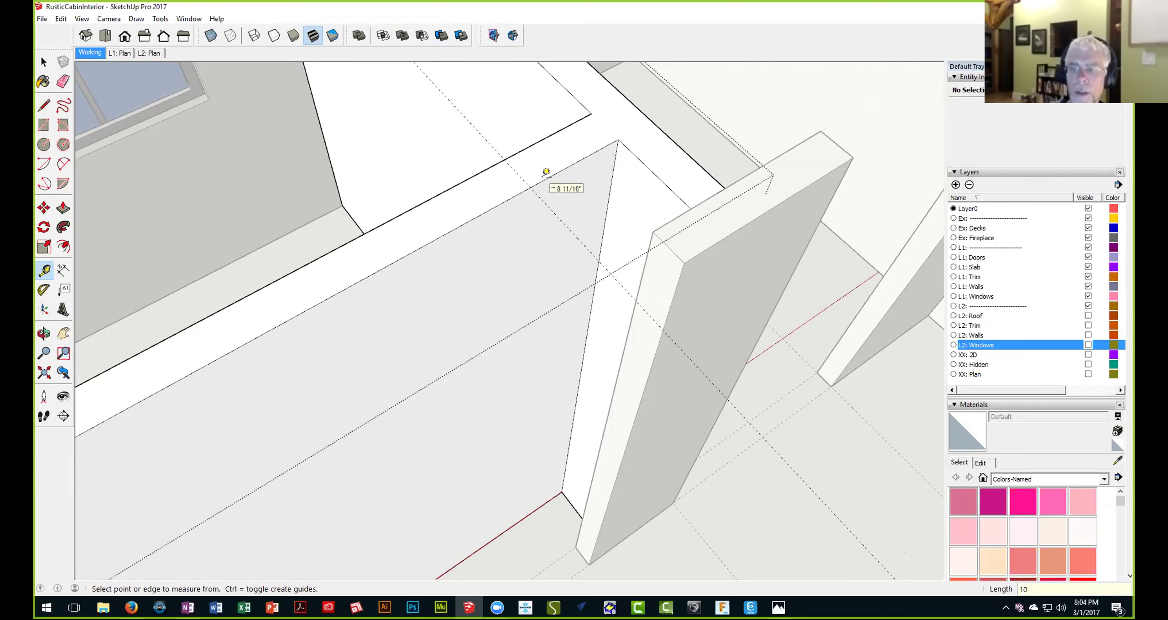
middle_drag(539, 224, 538, 224)
middle_drag(510, 205, 578, 188)
Copy the chase's inner vertical edge to the 10-inch guide and again 4 inches farther along the partition
key(space)
click(614, 177)
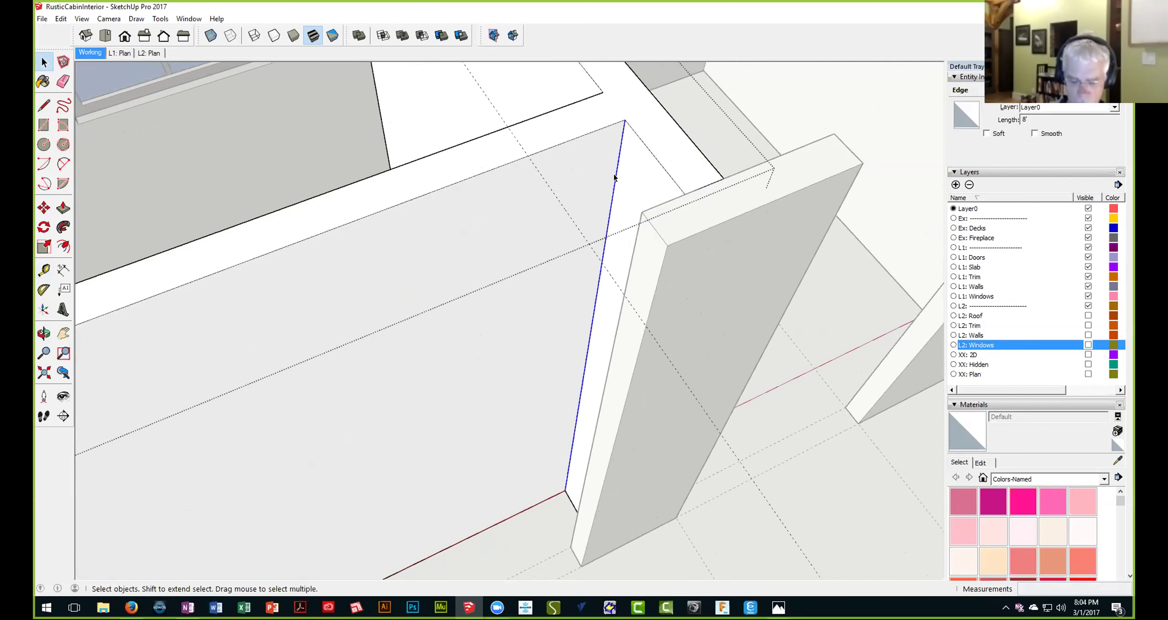
key(m)
click(615, 177)
key(ctrl)
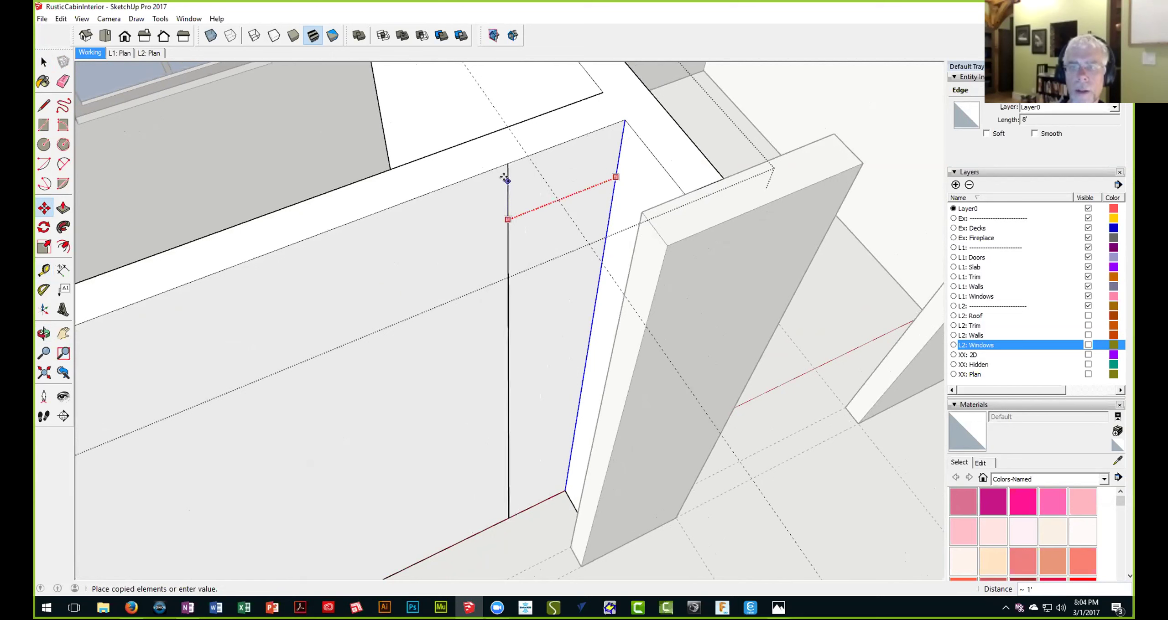
key(Escape)
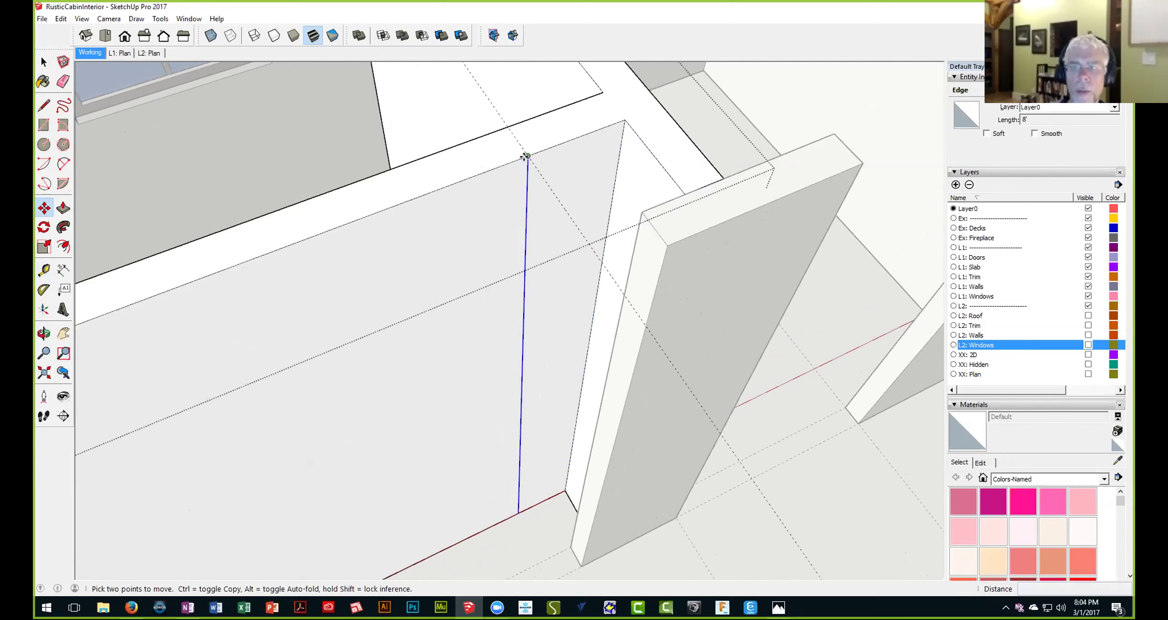
click(526, 156)
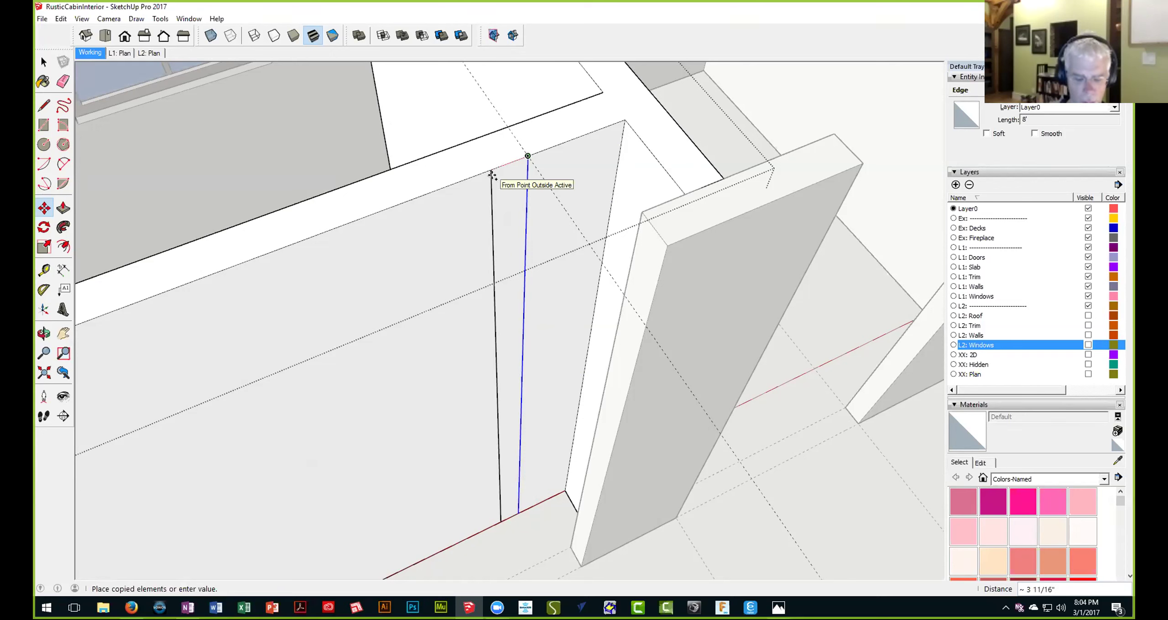
key(Return)
Extrude the second 4-inch strip outward to line up with the outer face of the freestanding short wall
key(p)
click(506, 205)
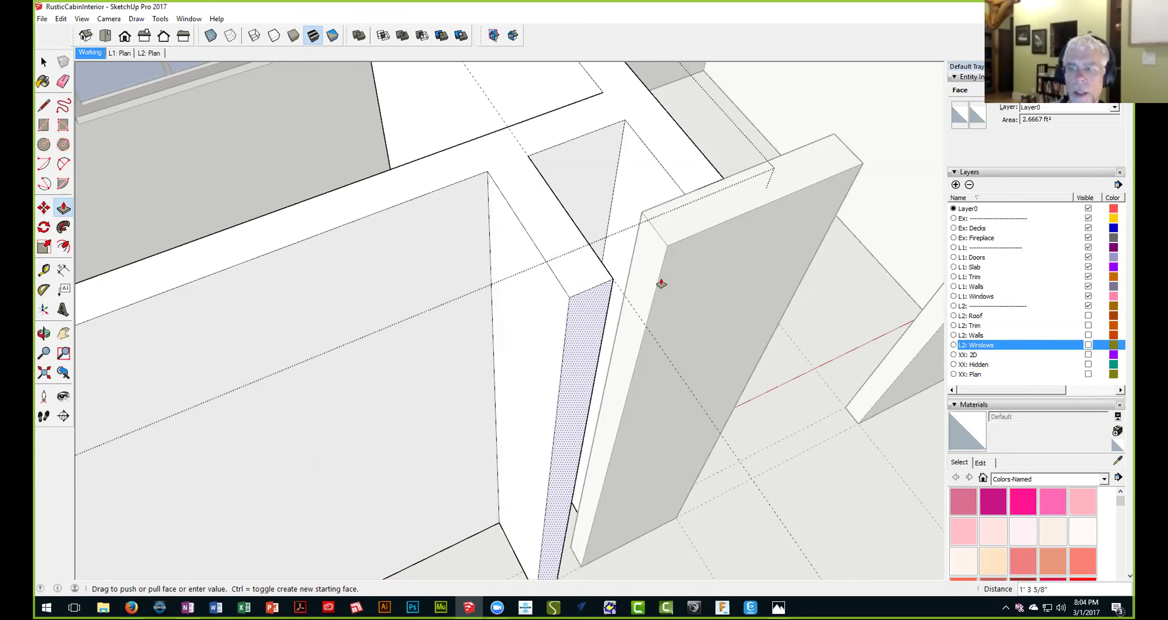
middle_drag(665, 248, 407, 328)
click(407, 328)
key(space)
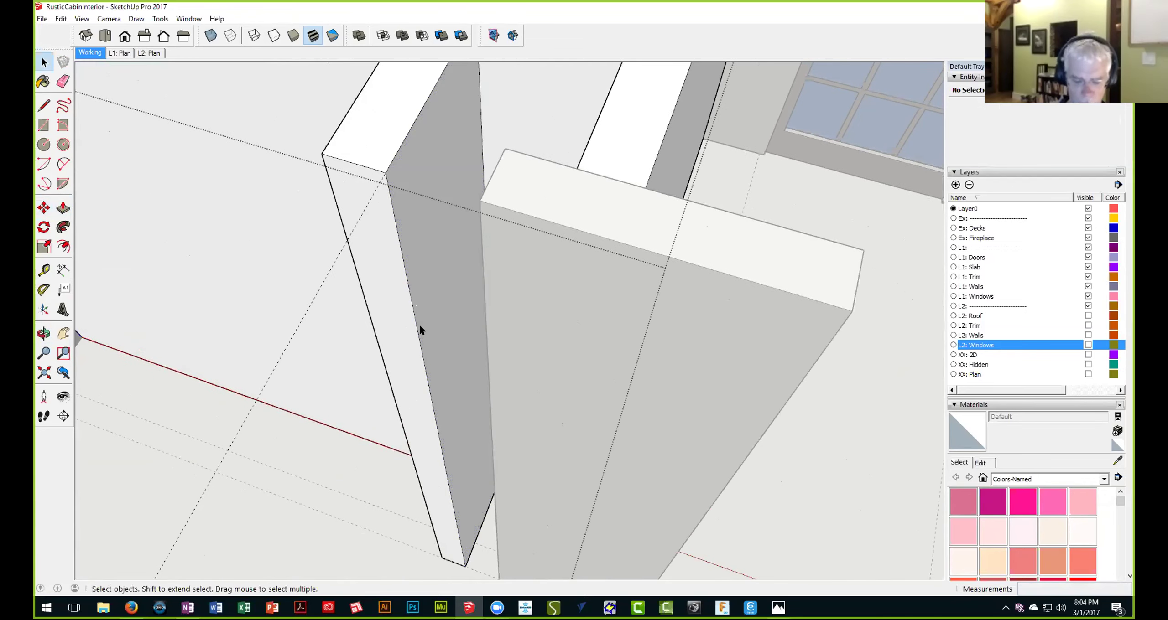
Mark a 4-inch strip at the end of the second chase wall and extrude it across to the freestanding wall
key(t)
click(407, 275)
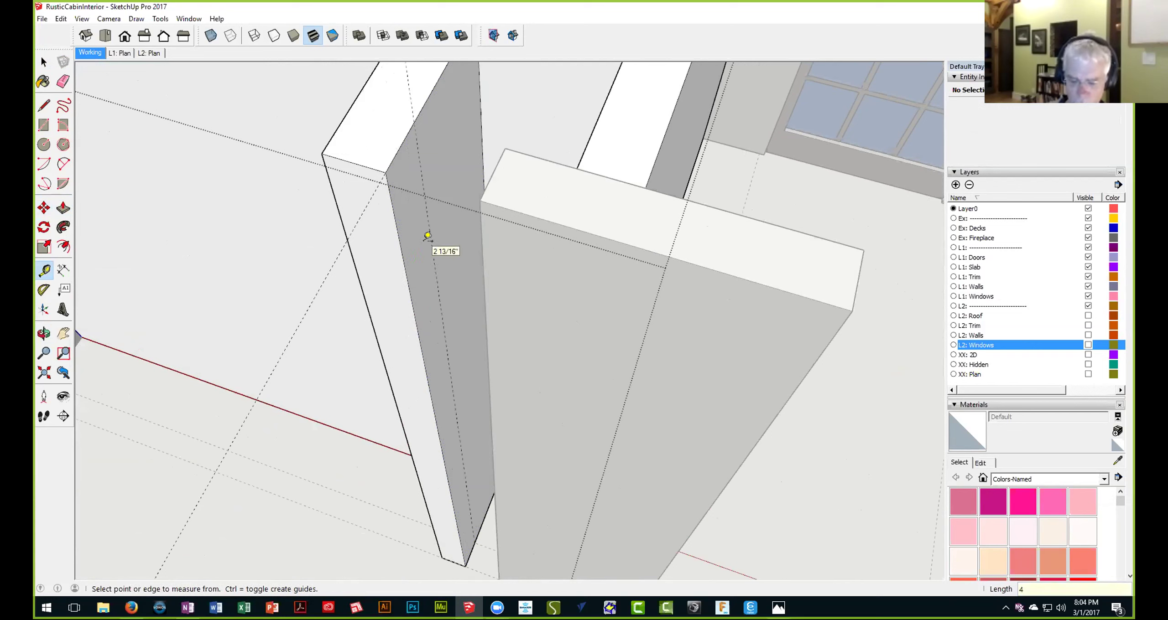
key(l)
click(474, 543)
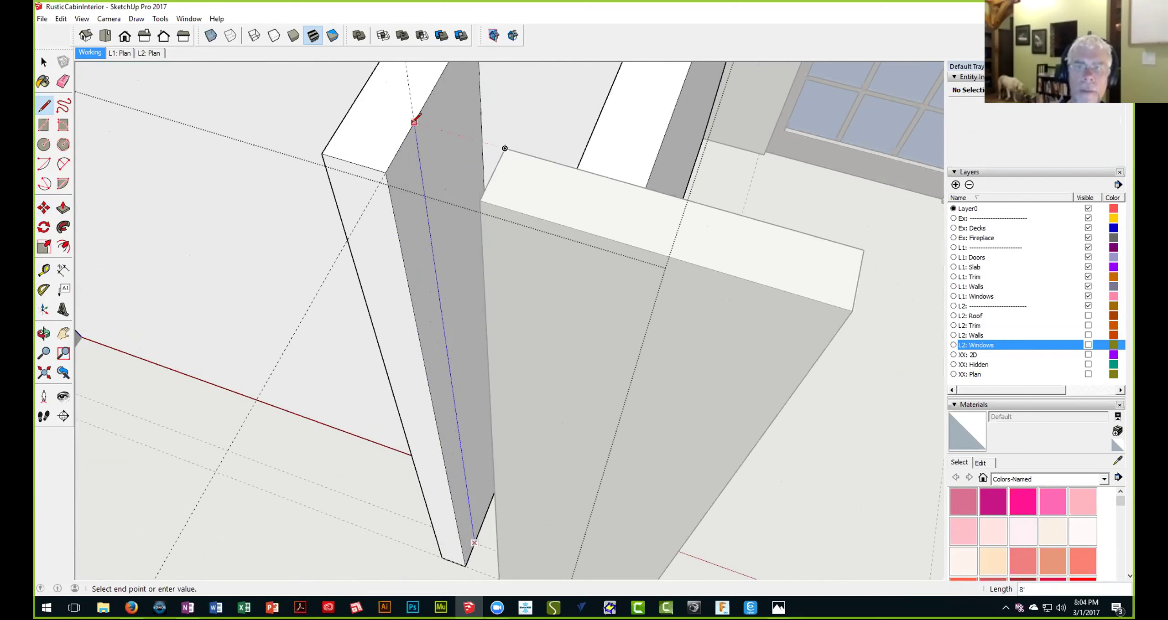
key(p)
drag(404, 191, 477, 201)
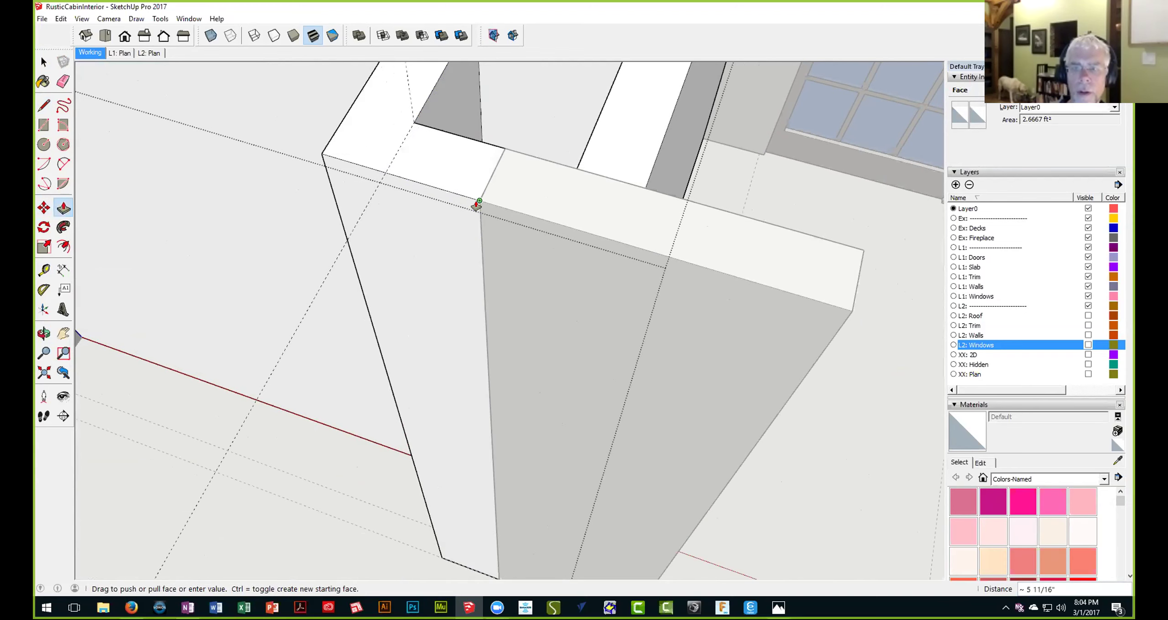
Close the L-shaped partition group and select it to check the enclosed chase
scroll(490, 226, down, 5)
middle_drag(512, 273, 547, 321)
scroll(576, 273, down, 4)
right_click(589, 126)
click(600, 132)
key(space)
click(459, 303)
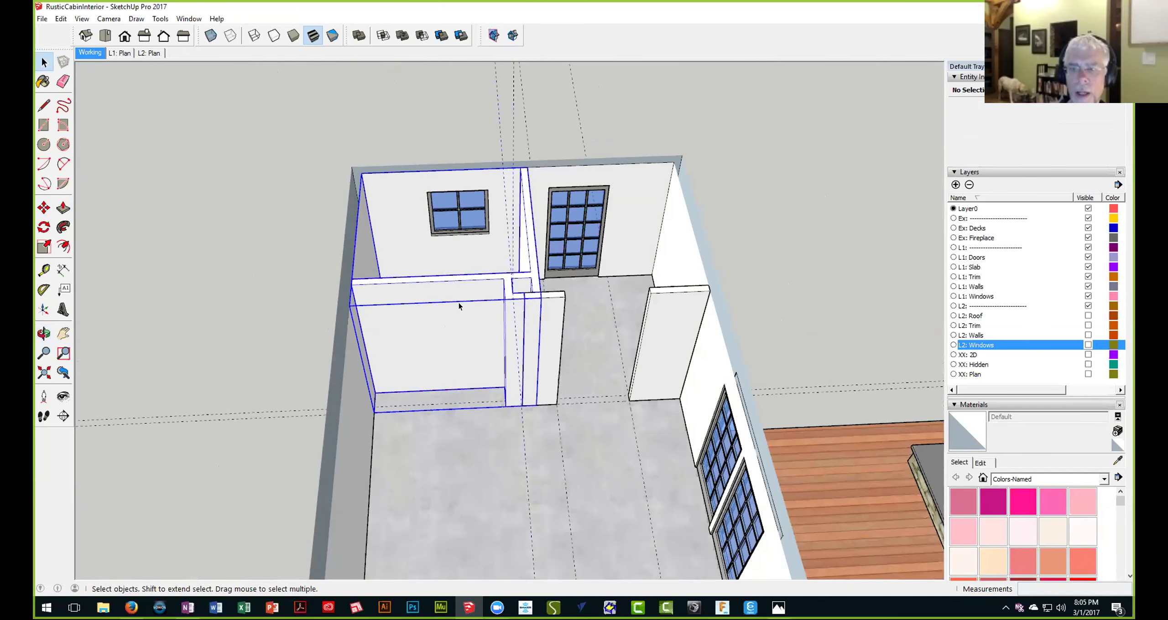
Select the group spanning both cabins through the second cabin's short chase wall and start to explode it
scroll(407, 157, down, 8)
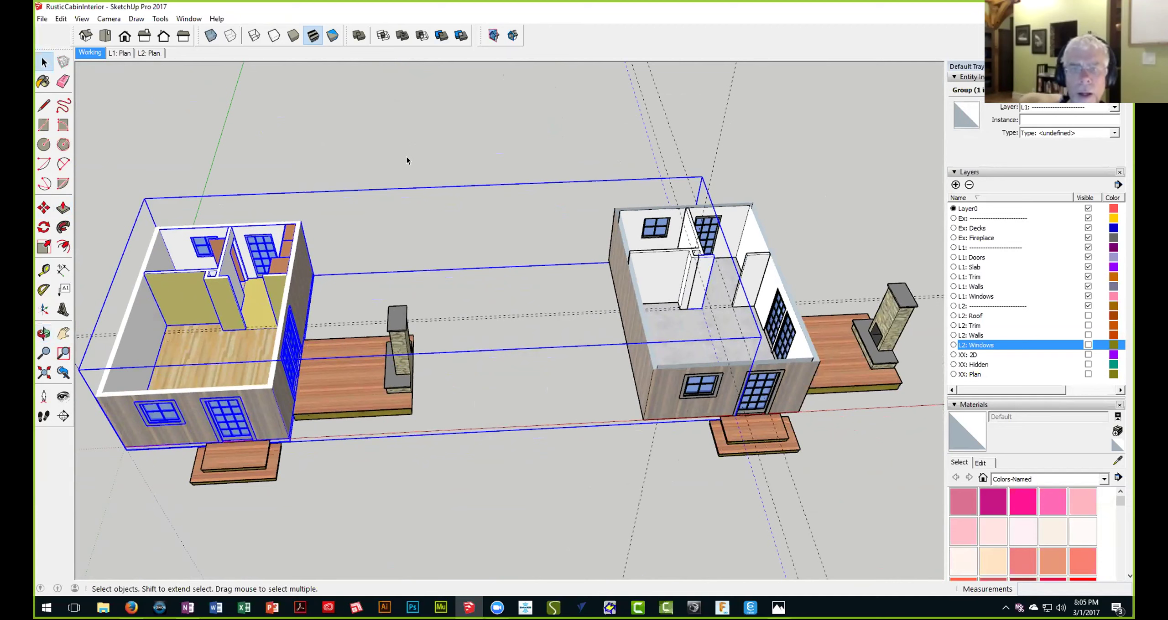
click(406, 157)
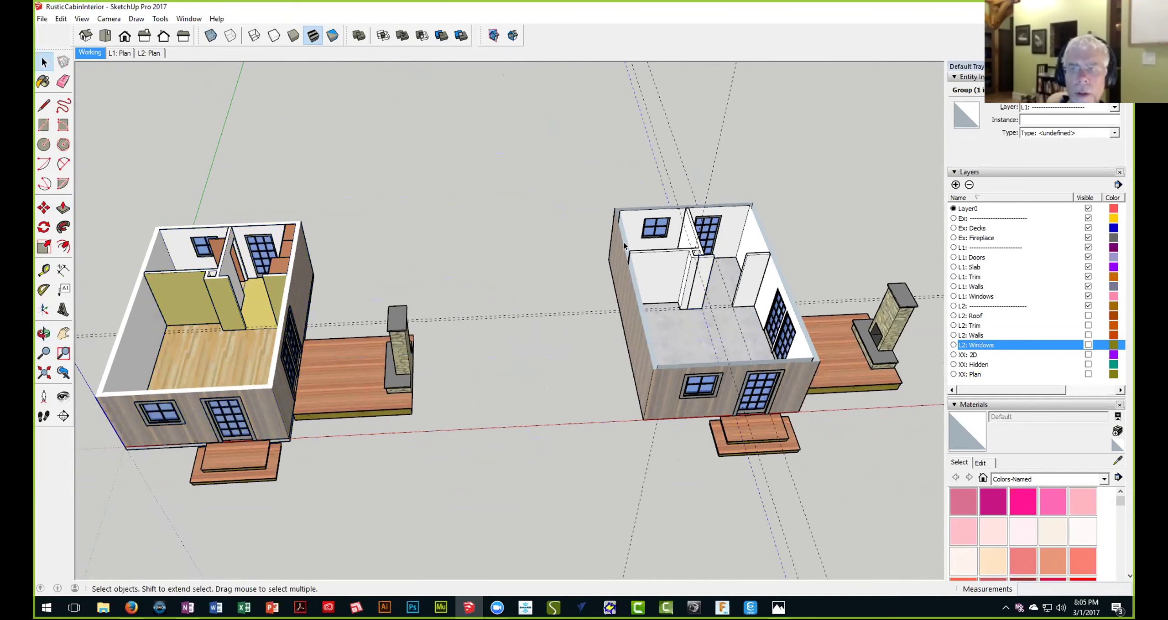
click(701, 273)
right_click(702, 273)
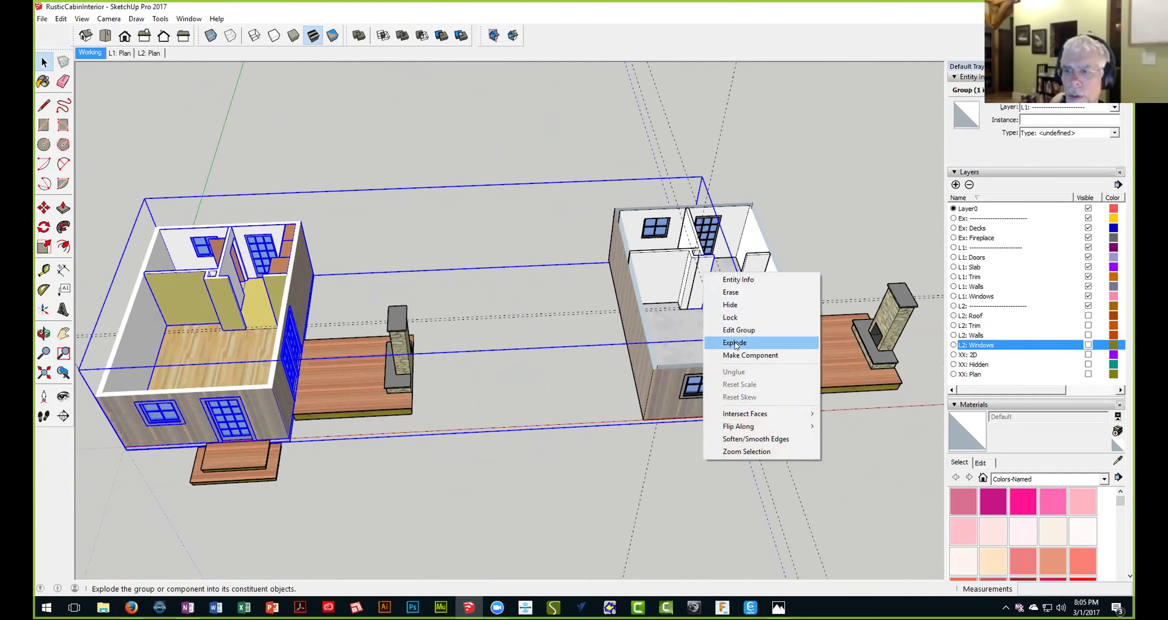